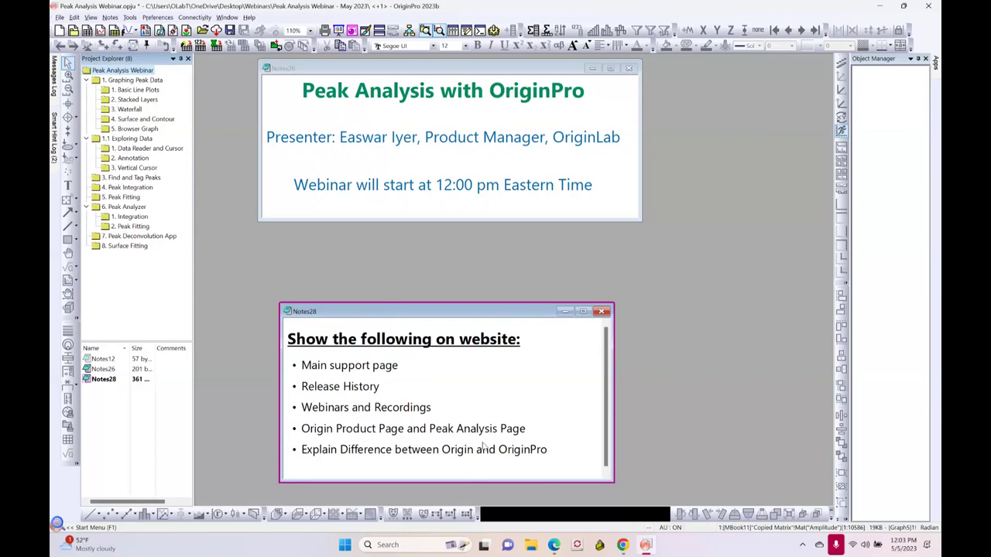
Switch to Chrome and open the Help Center page on the OriginLab website
left_click(620, 550)
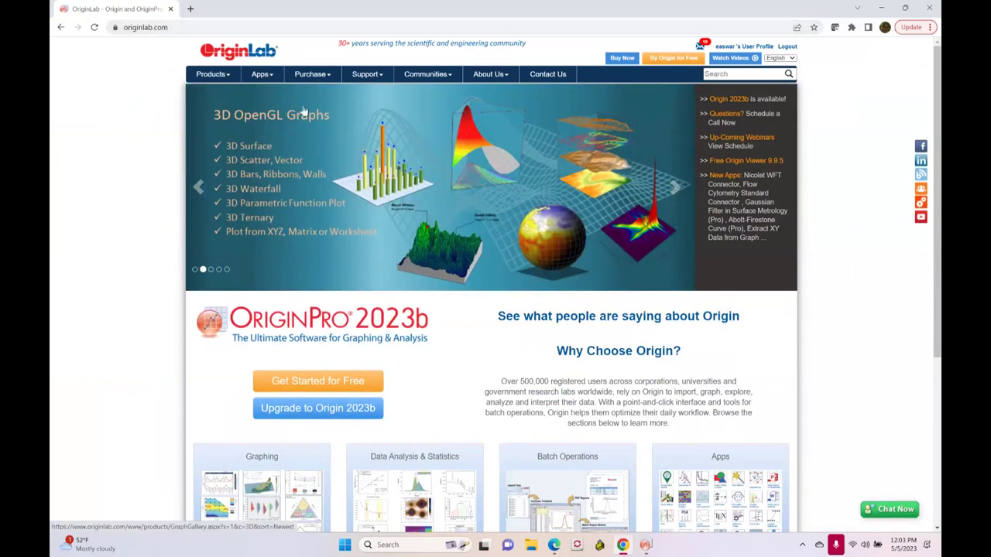
mouse_move(364, 77)
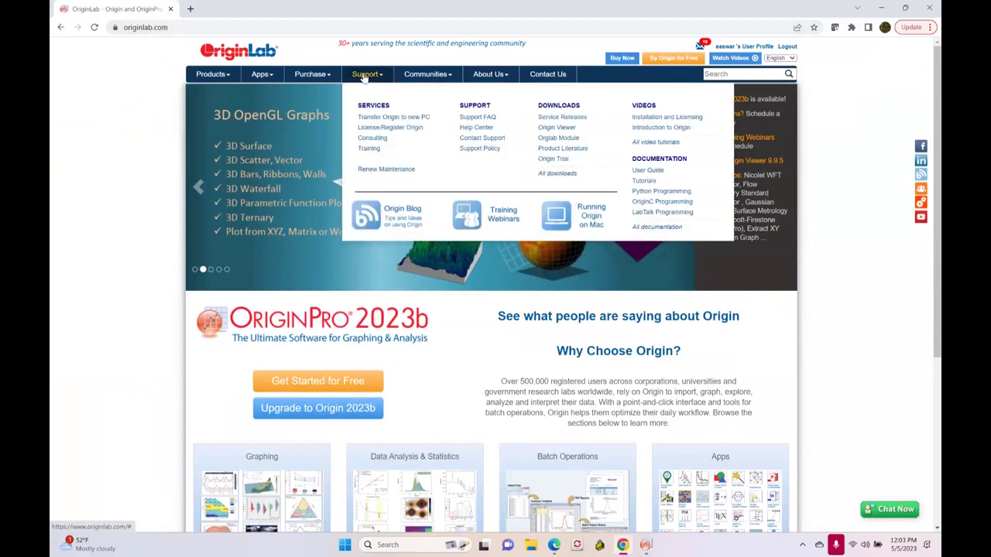
left_click(477, 127)
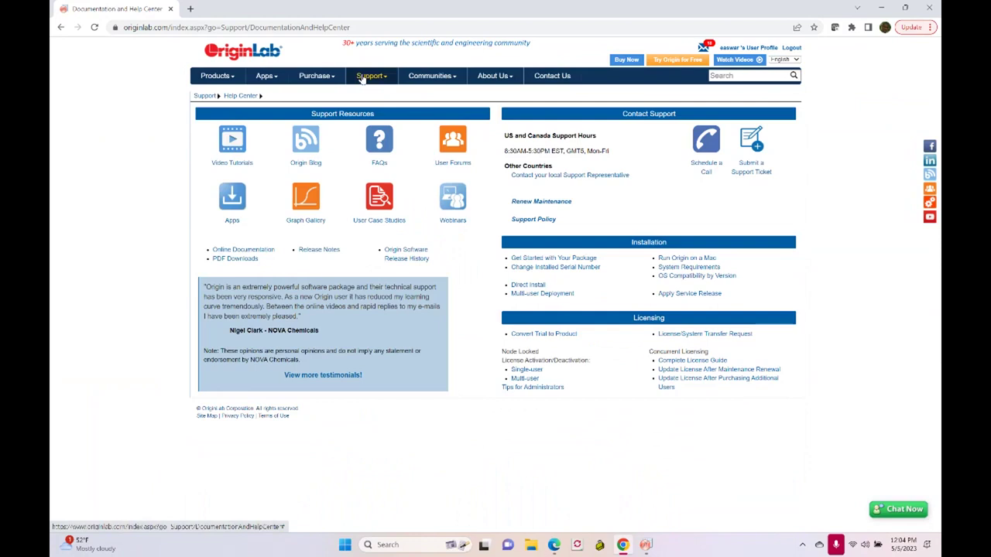
Open the Webinars page and view the full upcoming webinar schedule and the list of all recorded webinars
mouse_move(364, 81)
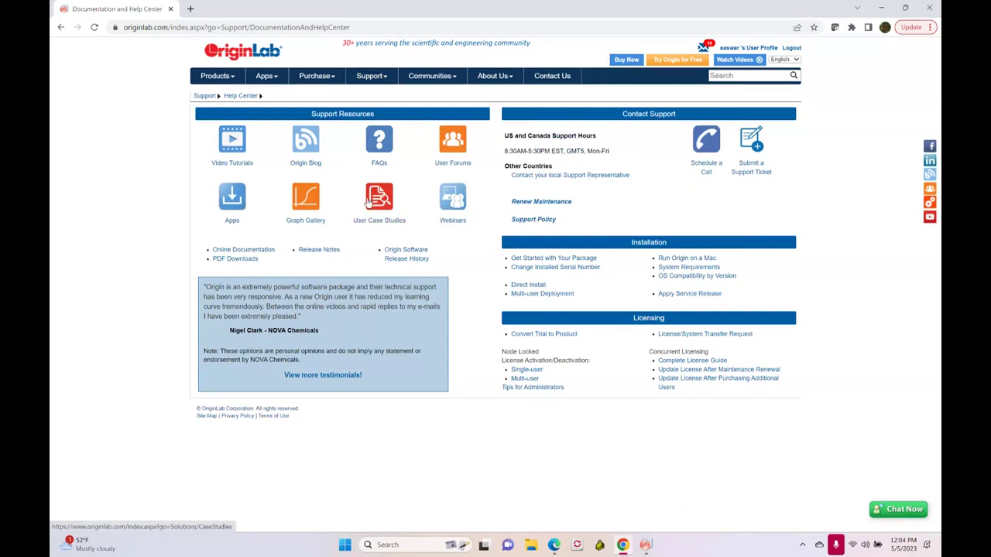
left_click(451, 201)
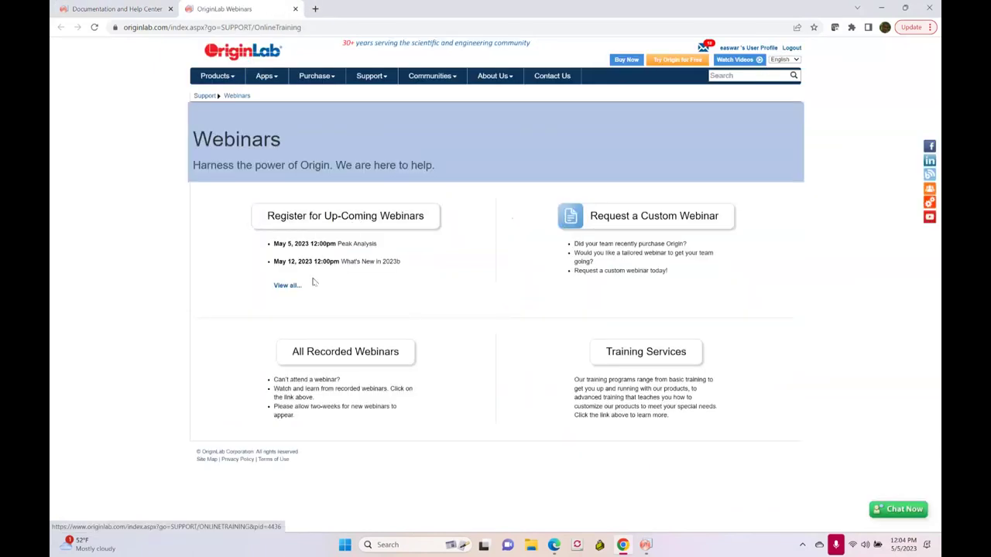
left_click(286, 286)
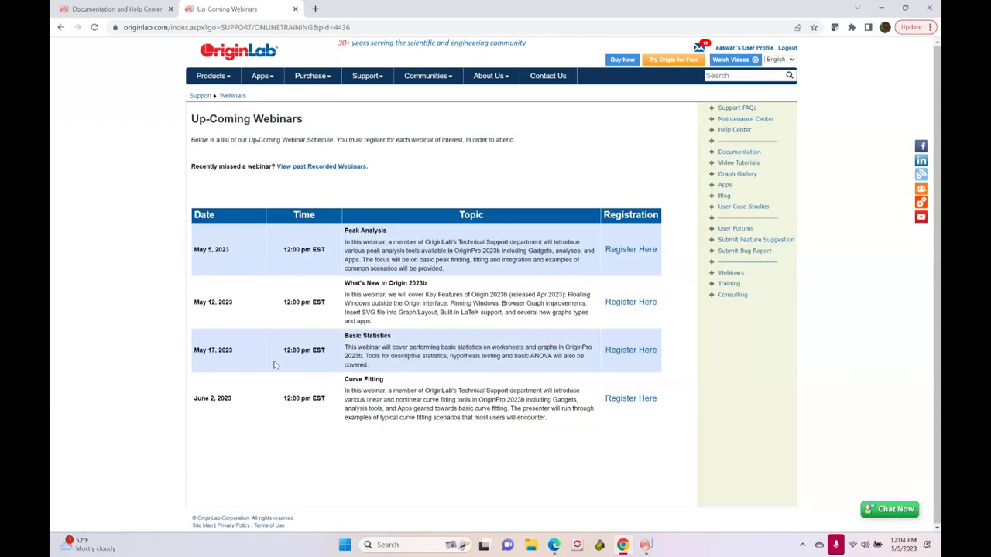
key("alt+Left")
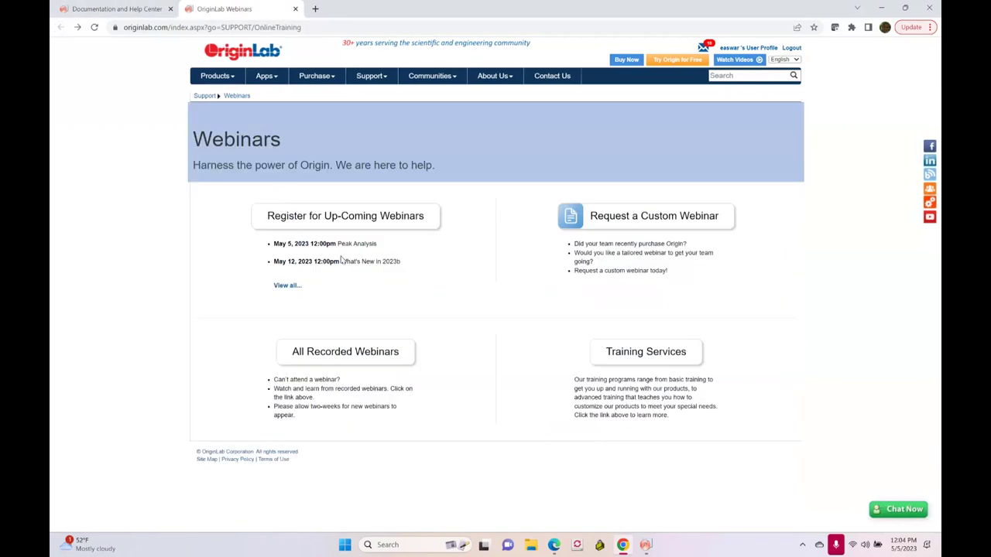
left_click(345, 353)
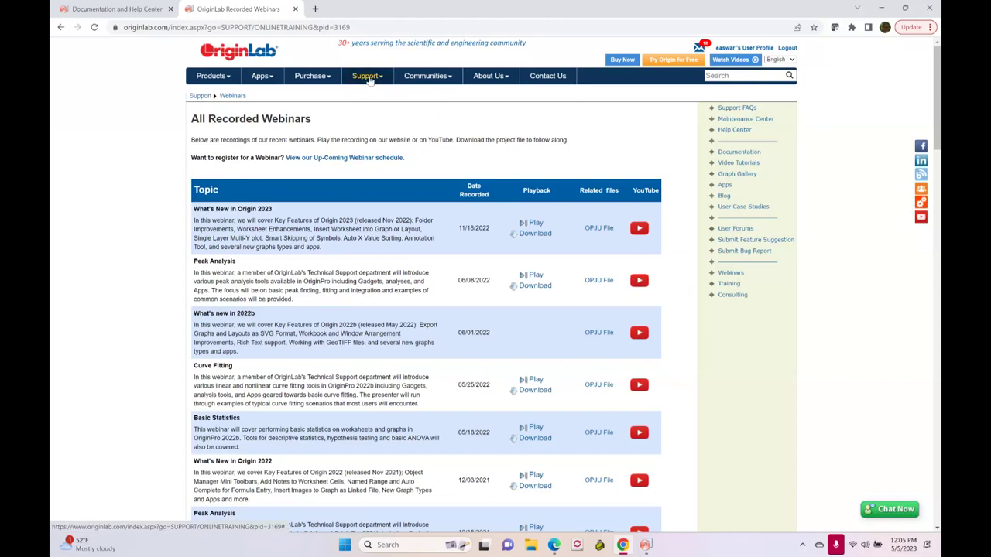
Return to the Help Center page and open the Origin Software Release History
left_click(116, 9)
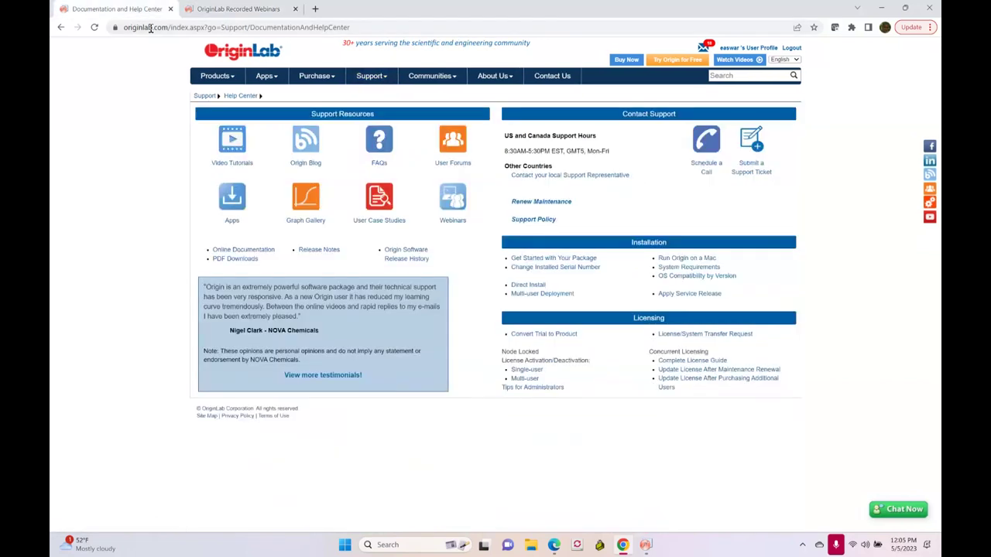
left_click(423, 263)
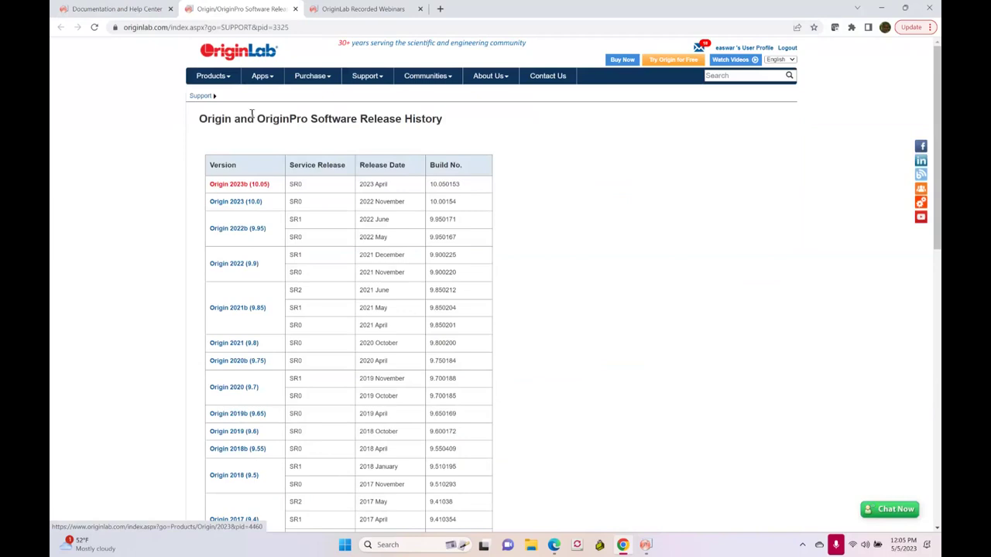
Go to the OriginLab home page, open the Origin 2023b Feature Highlights and look through the first features
left_click(242, 54)
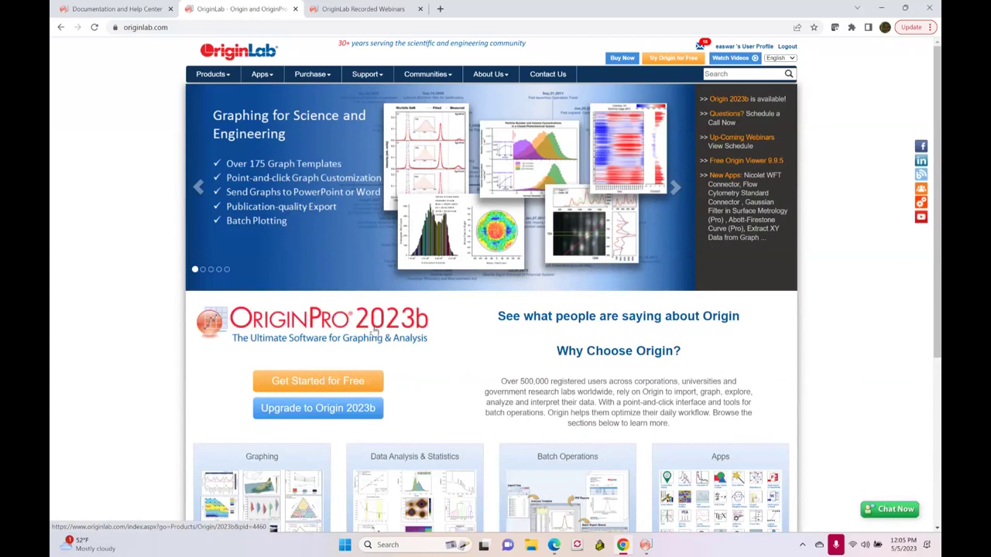
left_click(373, 330)
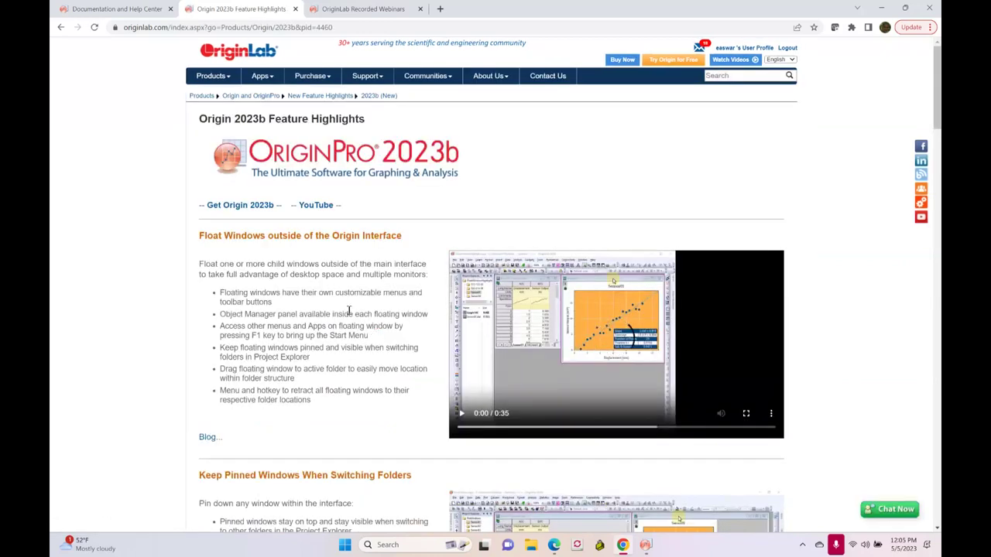
scroll(333, 295, "down", 9)
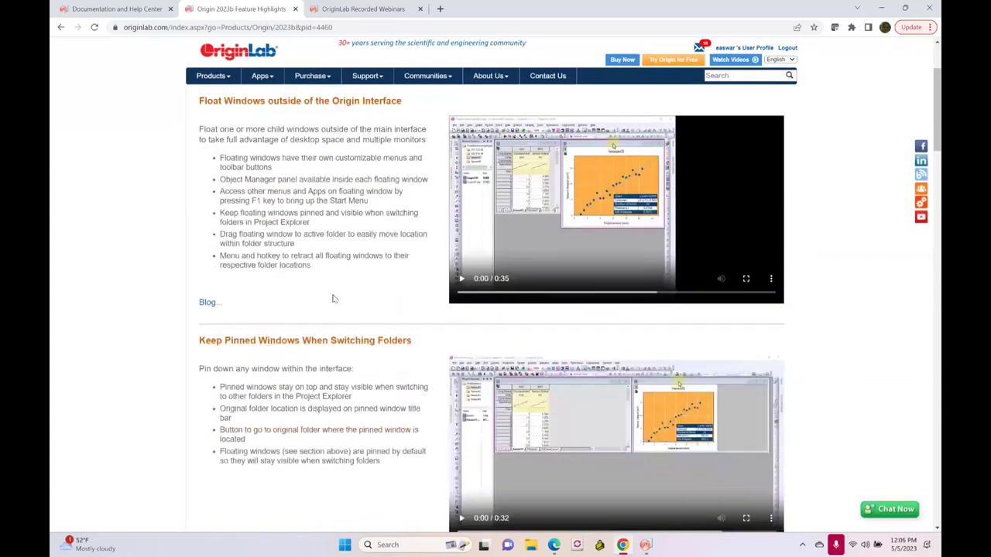
scroll(337, 293, "down", 4)
scroll(336, 293, "up", 12)
scroll(336, 287, "up", 1)
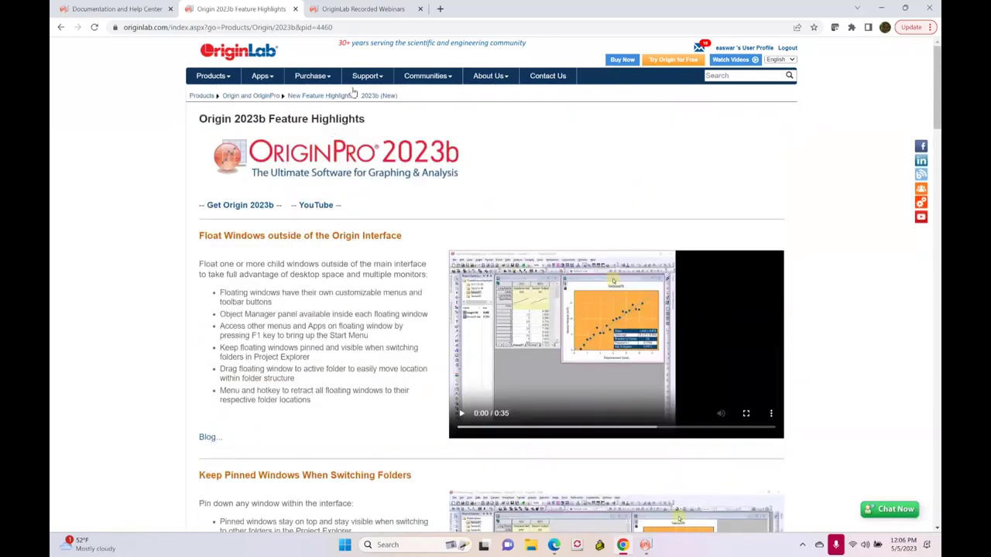
mouse_move(319, 96)
Check the website checklist in OriginPro, return to Chrome and open the Peak Analysis section of the Origin product page
left_click(646, 545)
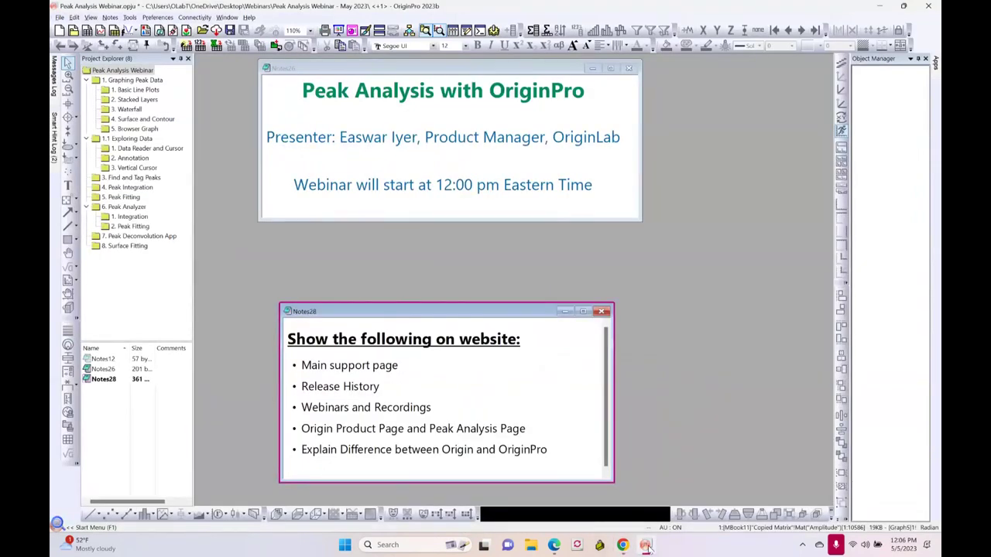
left_click(646, 545)
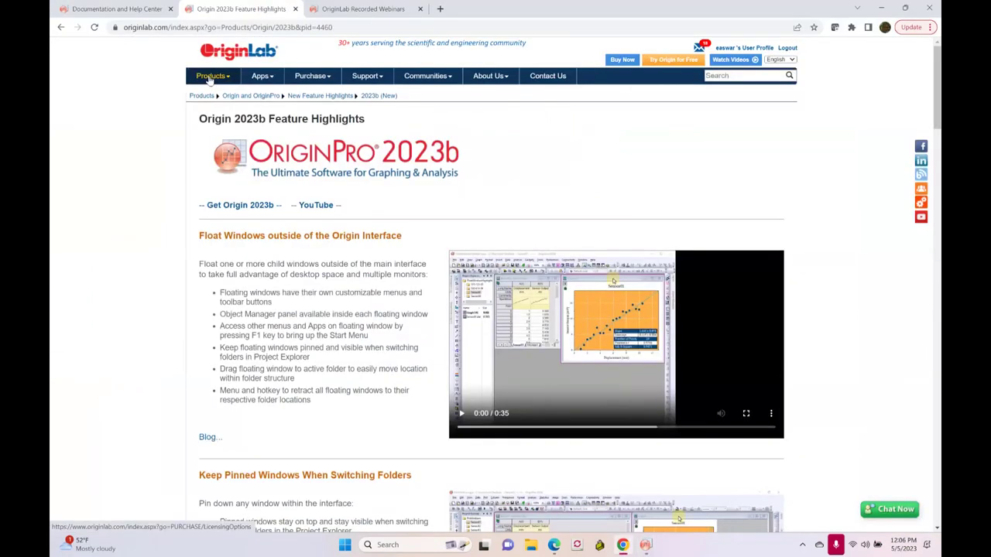
mouse_move(209, 77)
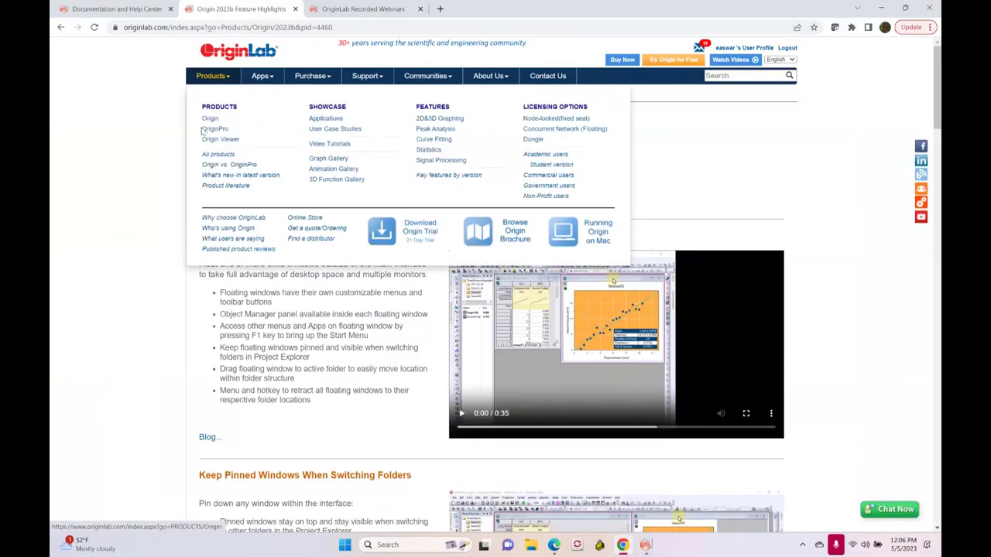
left_click(210, 118)
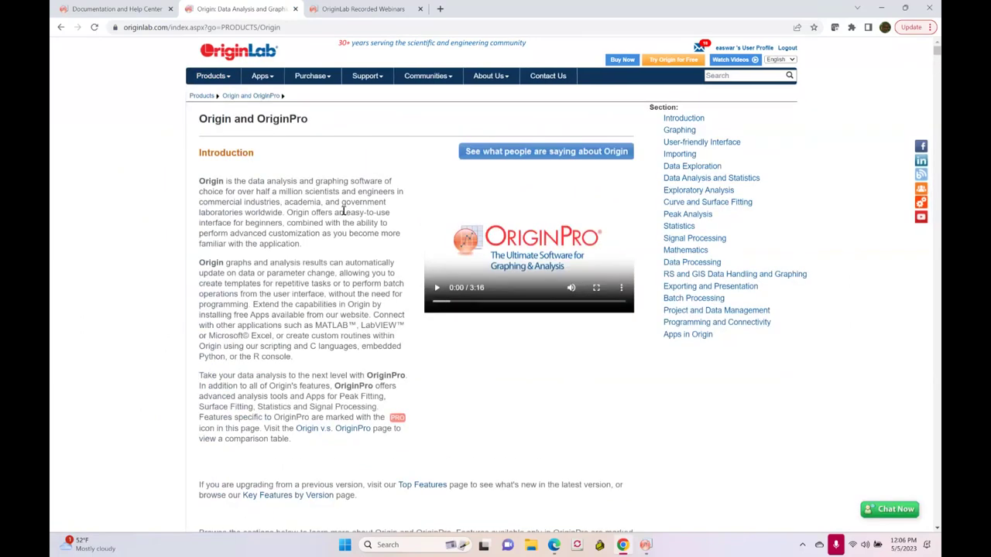
left_click(686, 217)
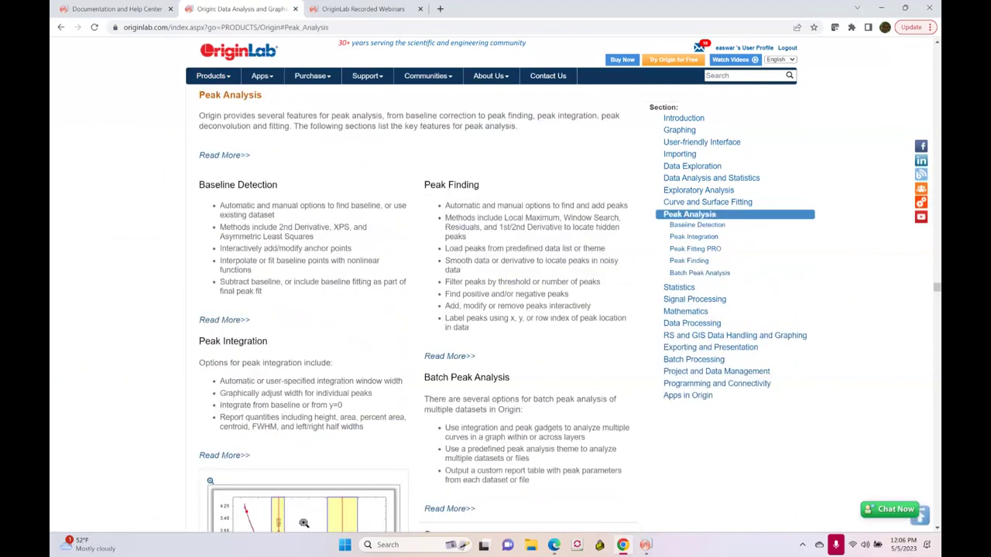
Open the detailed Peak Analysis page and look through its peak integration, peak fitting and surface peak analysis sections
left_click(212, 158)
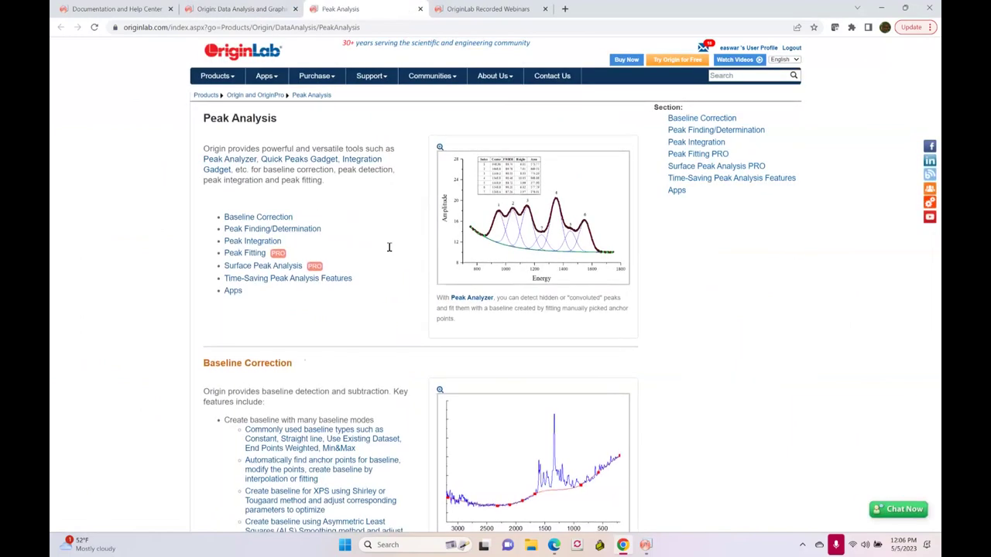
scroll(390, 248, "down", 5)
scroll(392, 245, "down", 15)
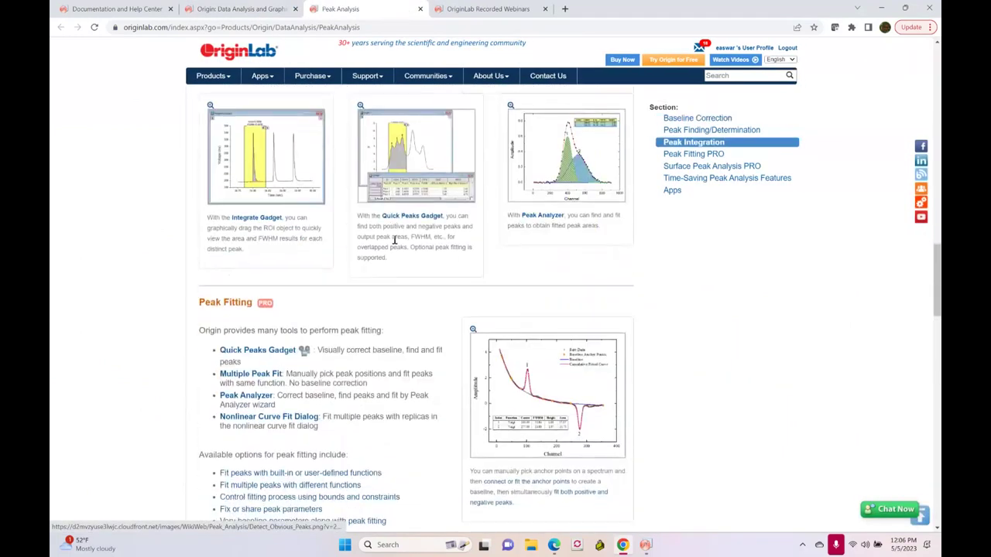
scroll(395, 240, "up", 5)
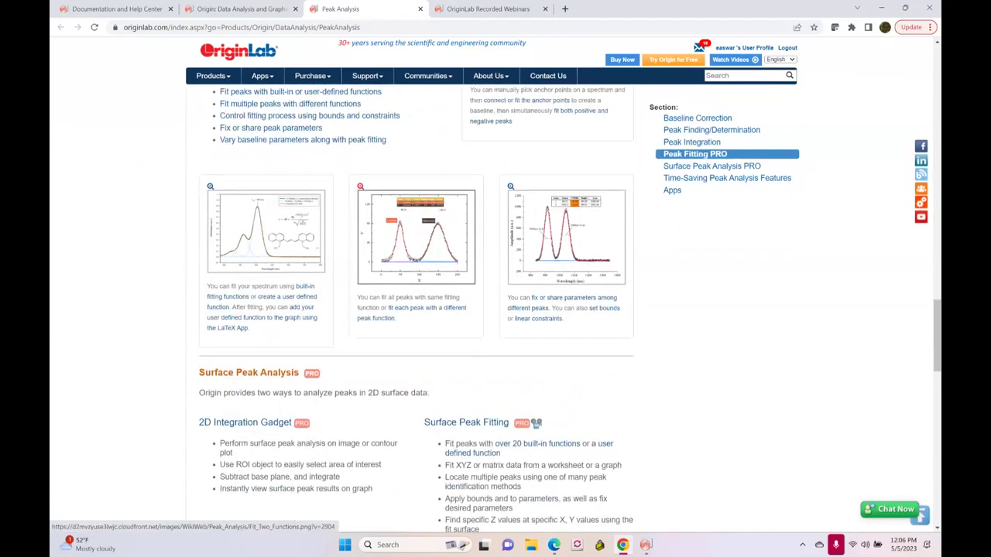
scroll(396, 241, "up", 12)
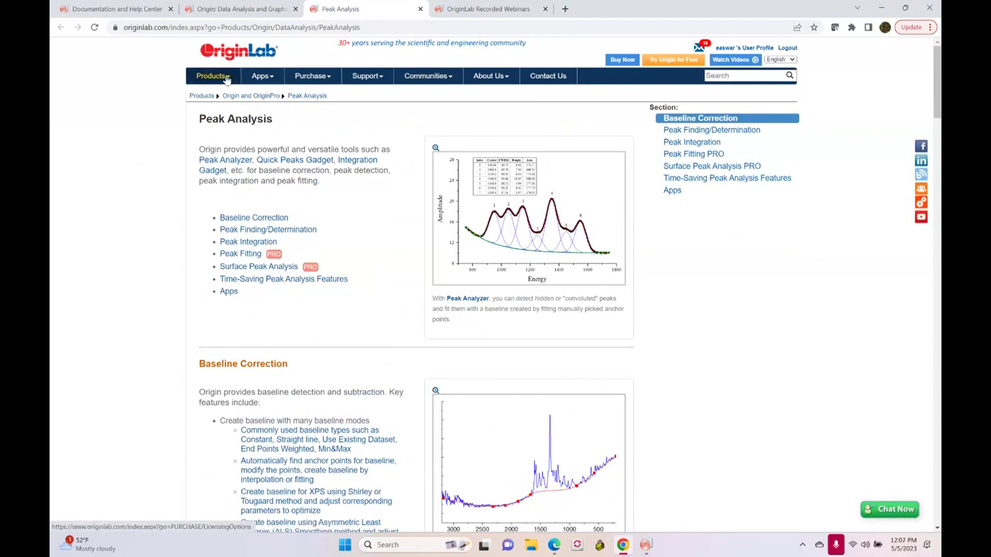
Open the Origin vs. OriginPro comparison page and review the Peak Analysis and Statistics feature tables
left_click(225, 79)
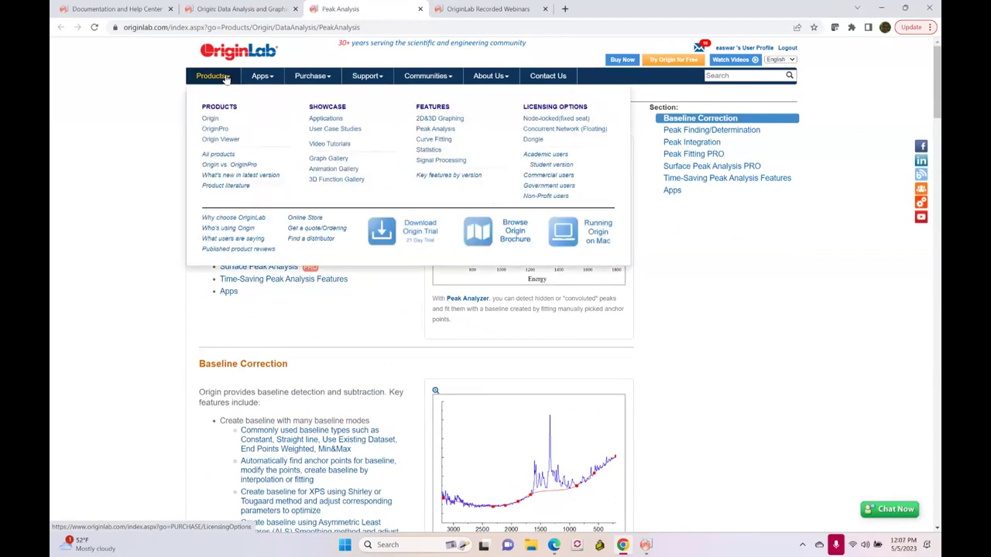
left_click(233, 168)
scroll(380, 297, "down", 3)
scroll(379, 297, "down", 4)
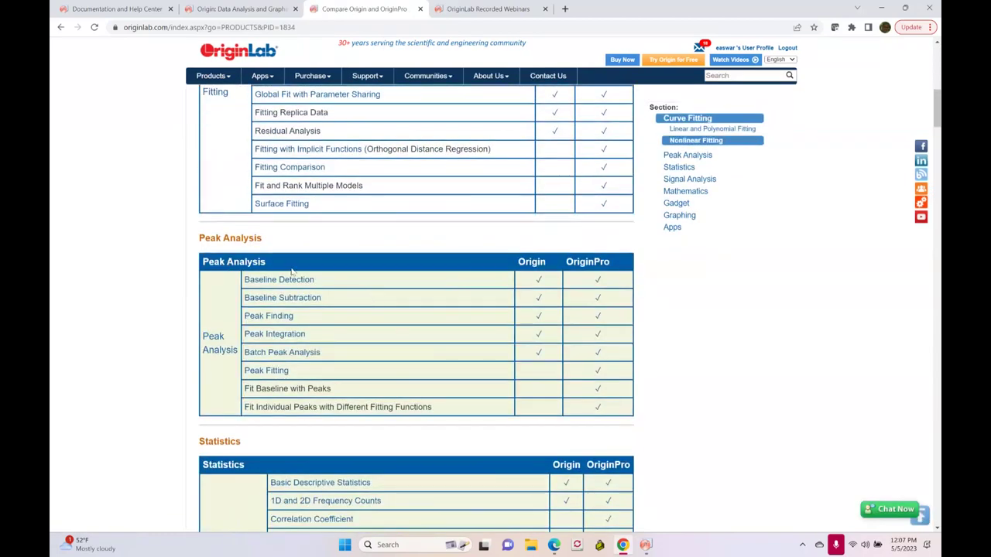
scroll(350, 385, "down", 1)
scroll(349, 386, "down", 3)
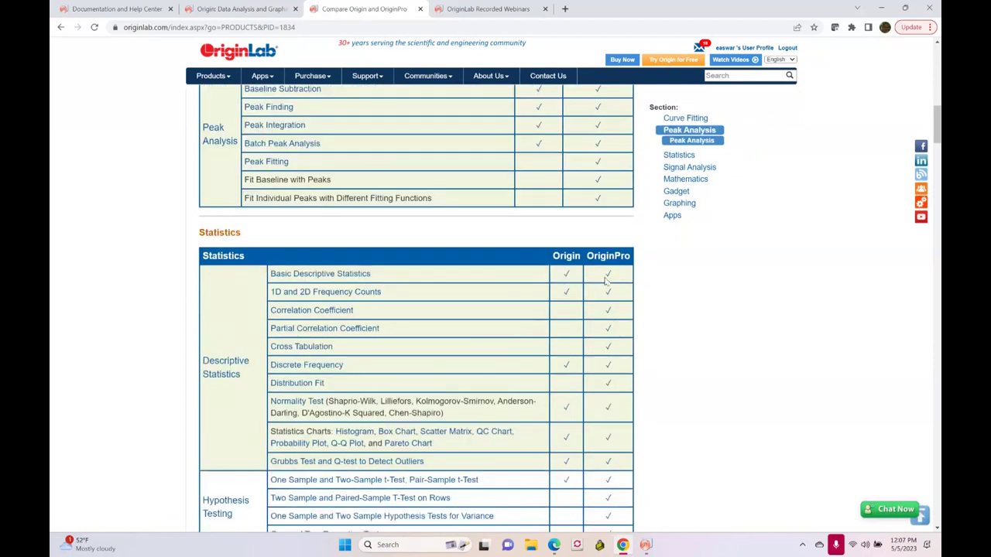
scroll(617, 401, "down", 2)
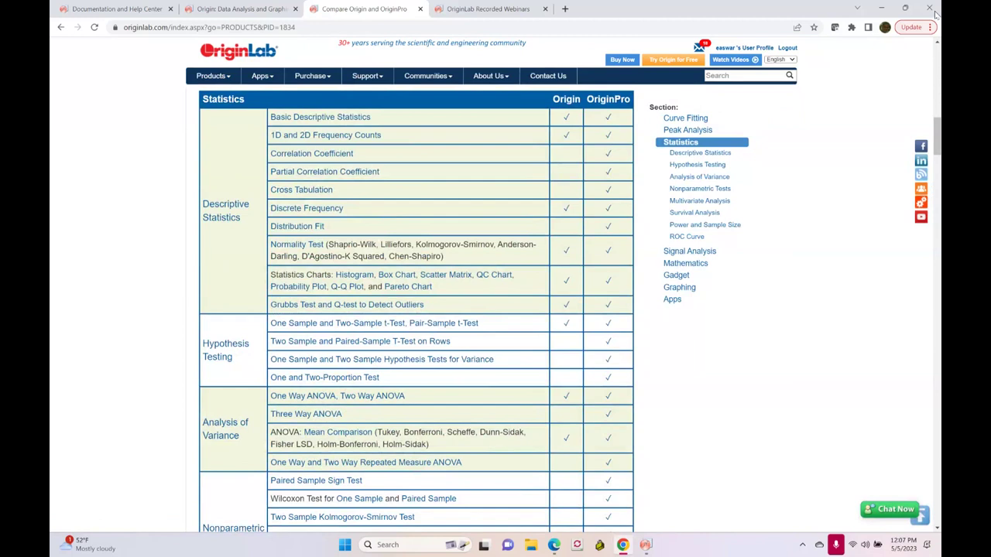
Minimize the browser, switch to OriginPro and open the 1. Basic Line Plots folder under 1. Graphing Peak Data
left_click(885, 8)
left_click(645, 545)
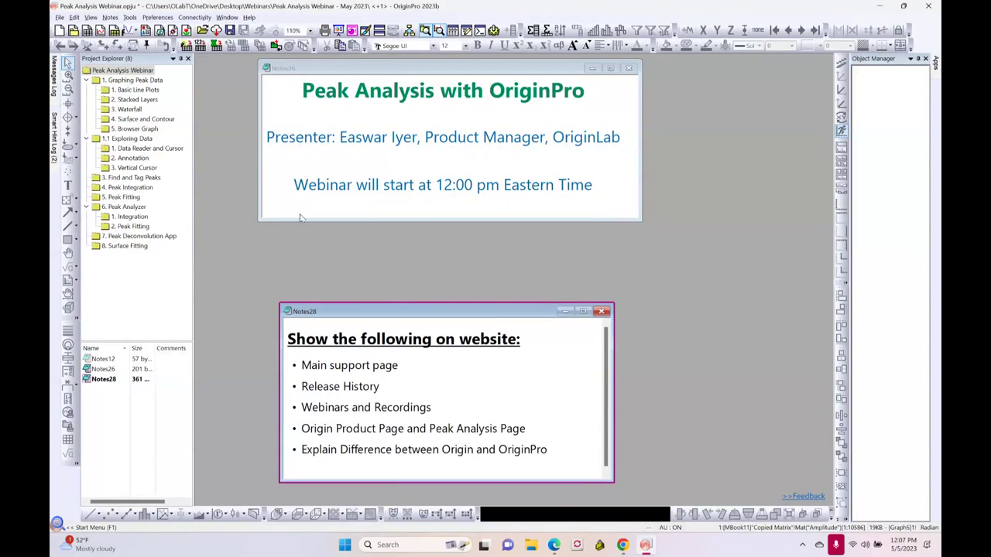
left_click(127, 82)
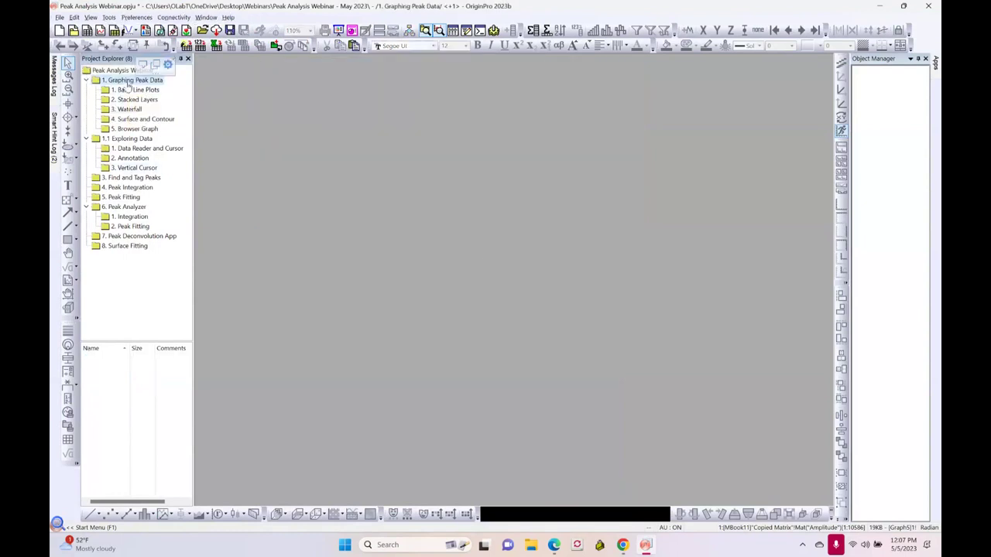
left_click(128, 91)
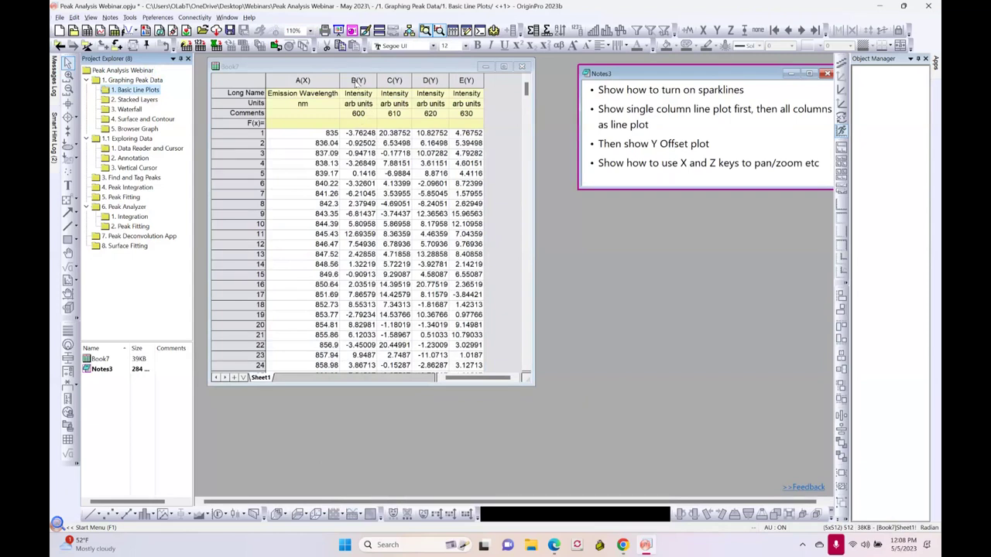
Plot the Intensity column B(Y) of Book7 as a basic 2D line graph
left_click(354, 78)
left_click(354, 79)
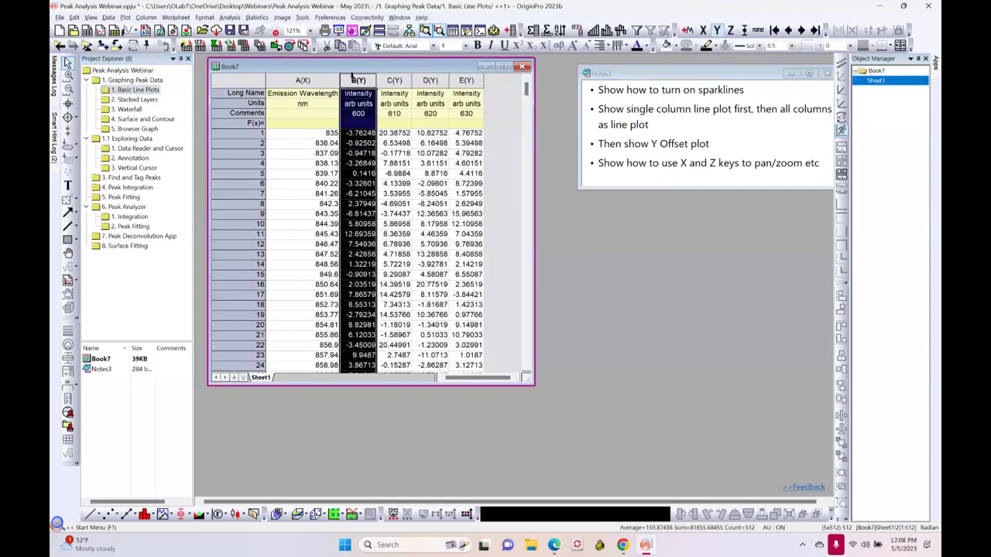
left_click(124, 17)
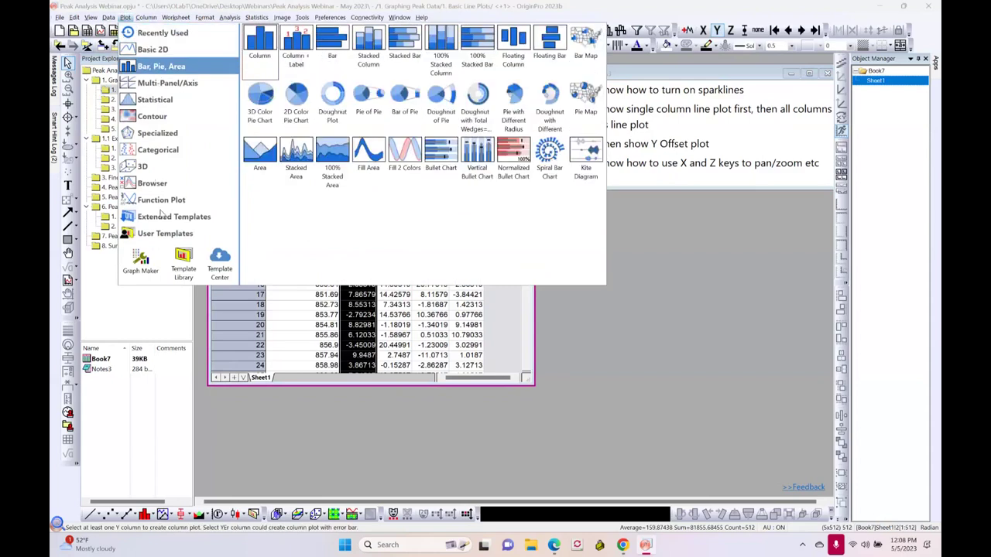
mouse_move(158, 57)
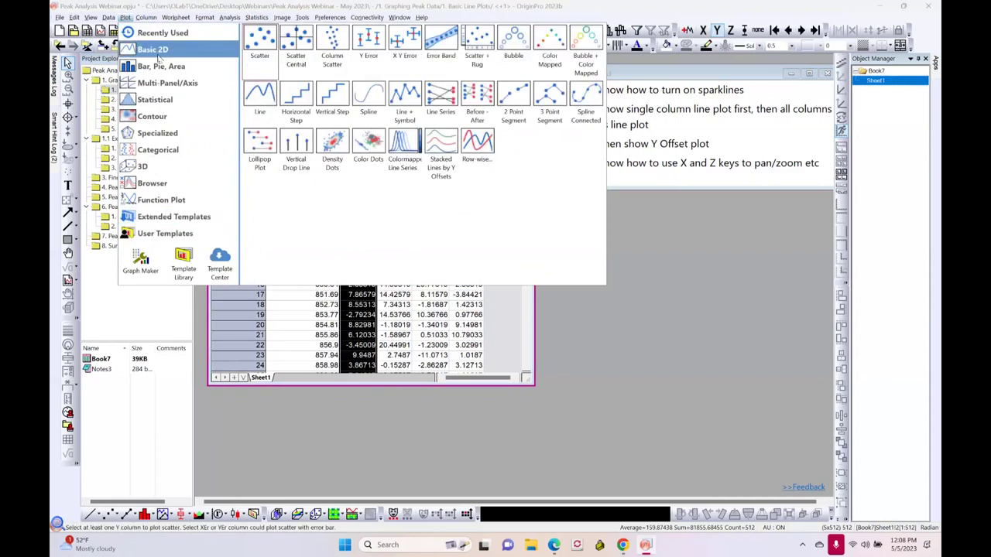
left_click(262, 104)
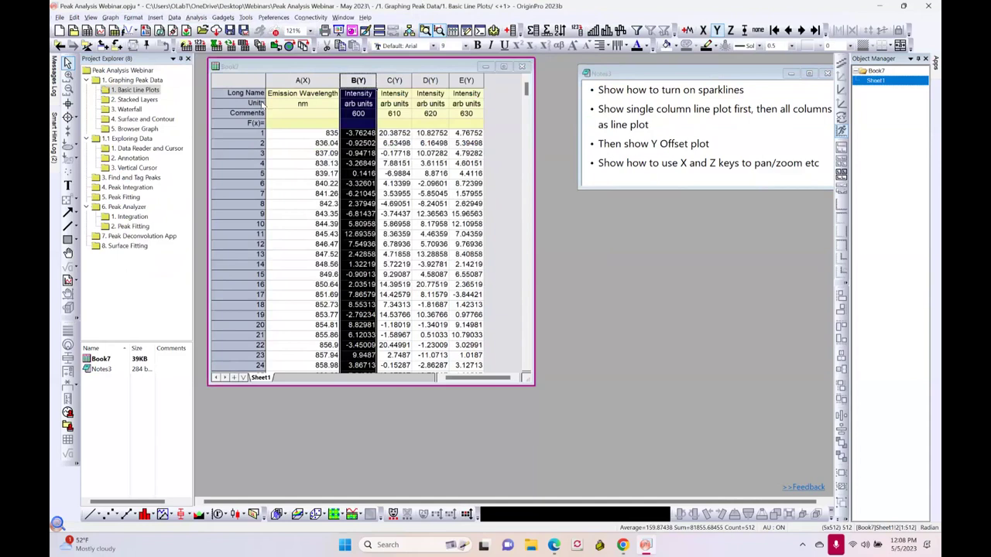
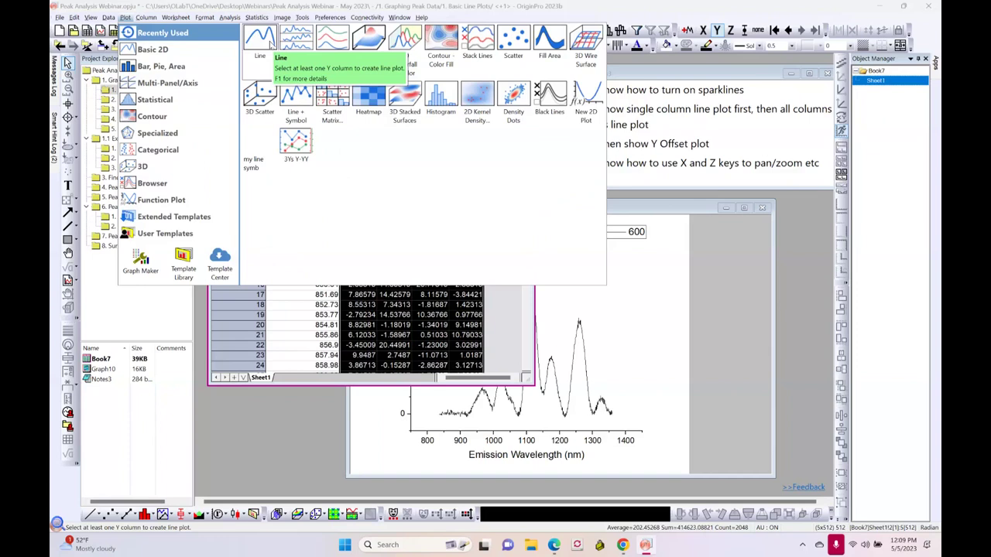
Plot the four selected Intensity columns as one line graph in an enlarged window and thicken all its lines to 1.5
left_click(269, 45)
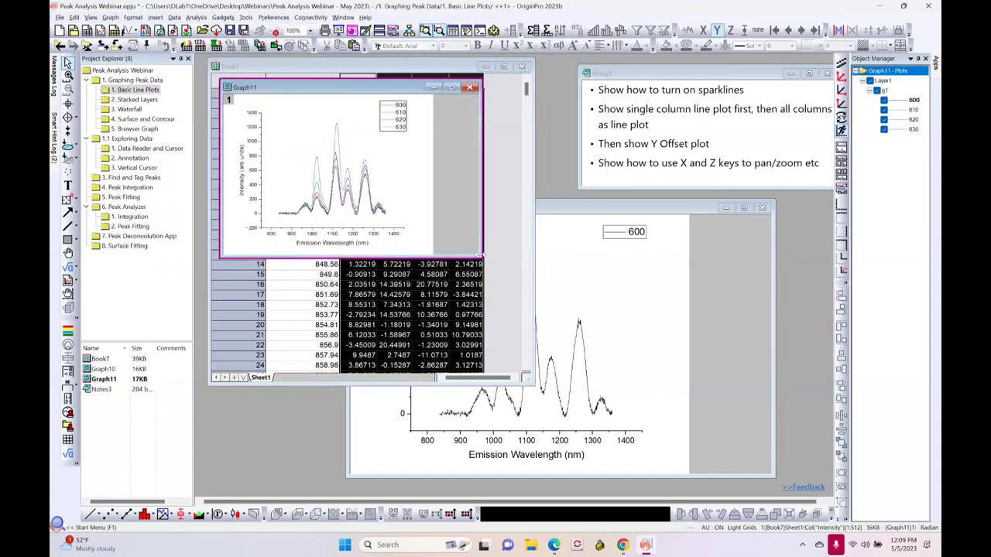
left_click_drag(479, 254, 704, 438)
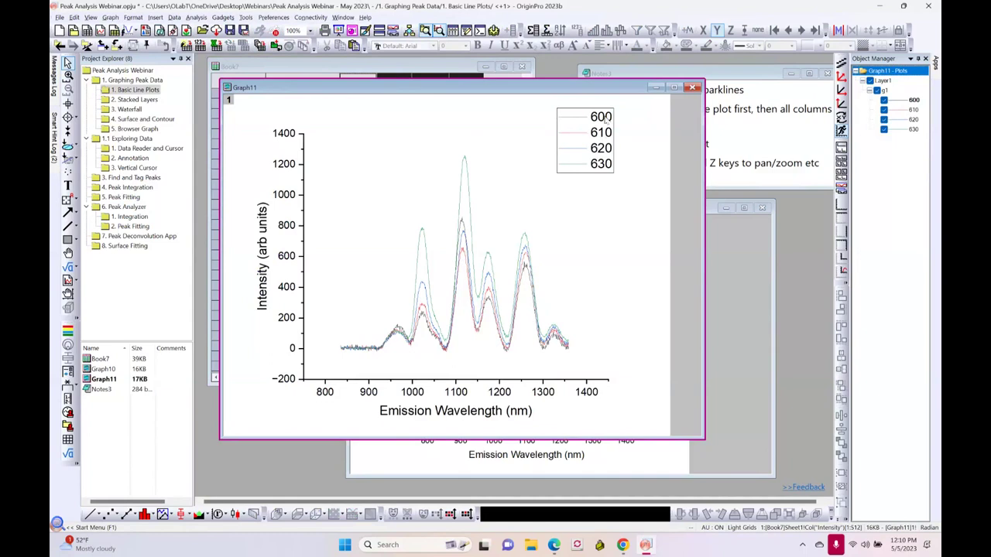
left_click(470, 208)
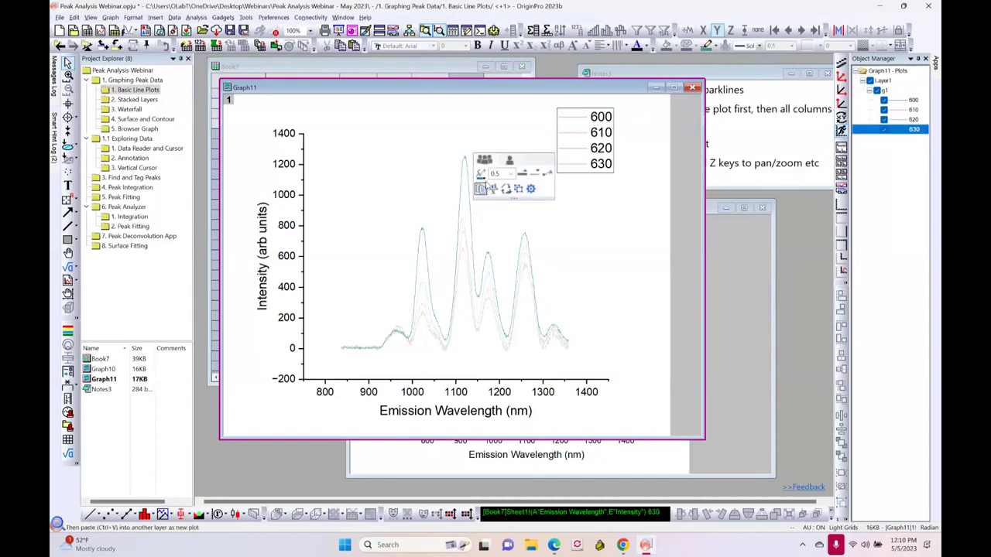
left_click(522, 175)
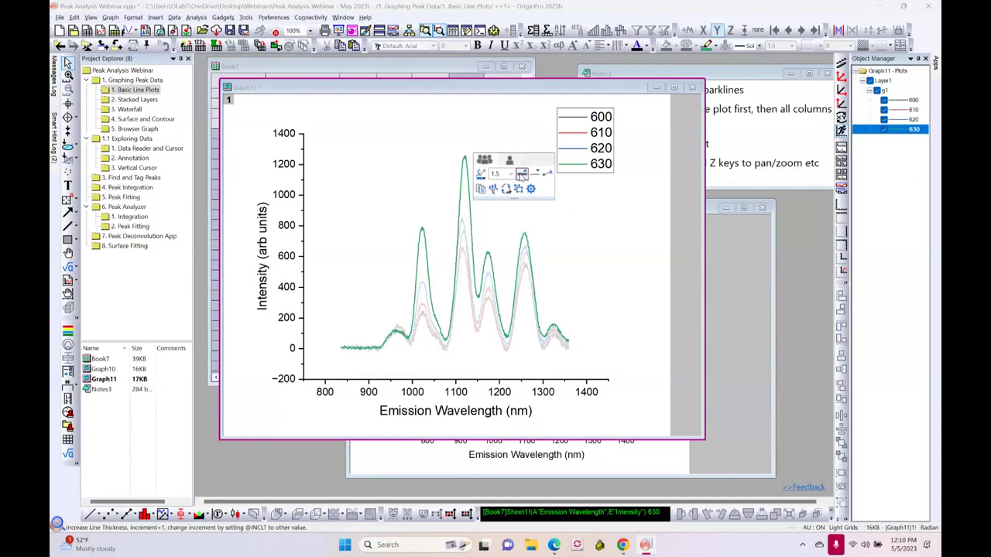
left_click(418, 184)
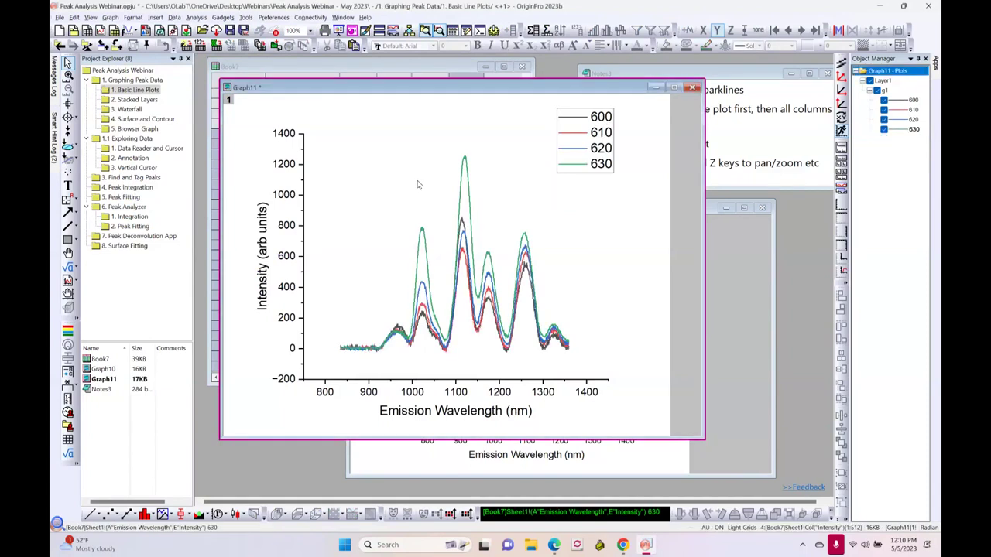
Fill the background of the multi-line graph's layer with pale yellow from the Candy colours
left_click(418, 184)
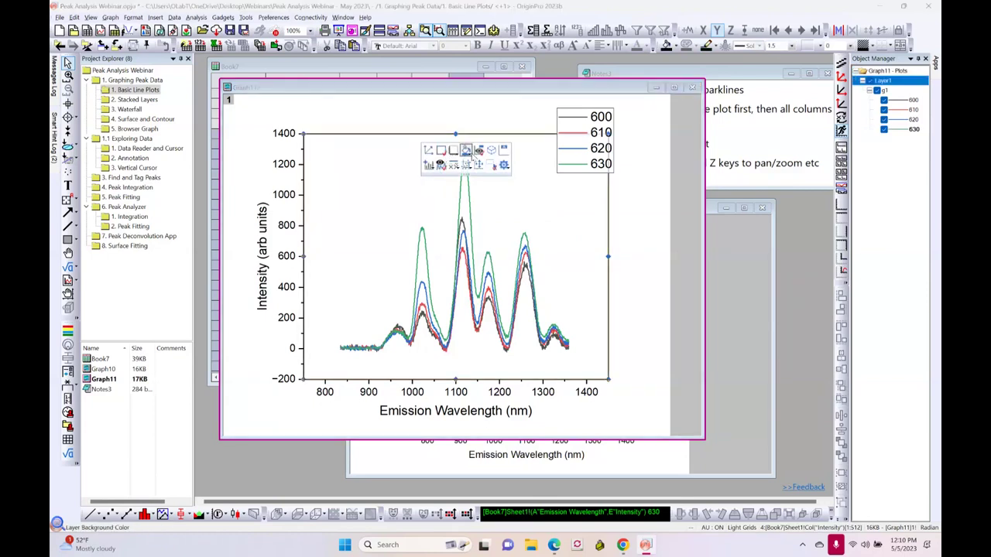
left_click(467, 151)
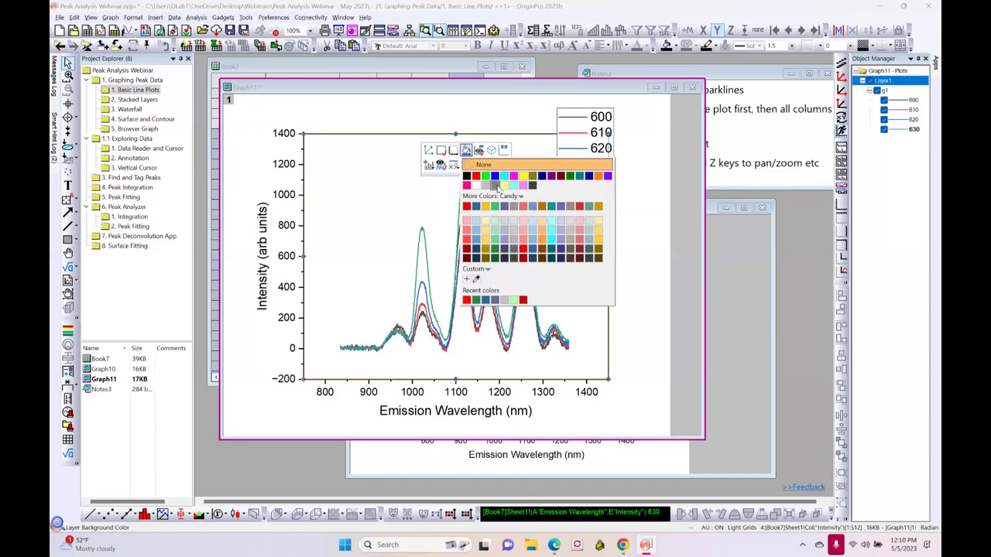
left_click(486, 222)
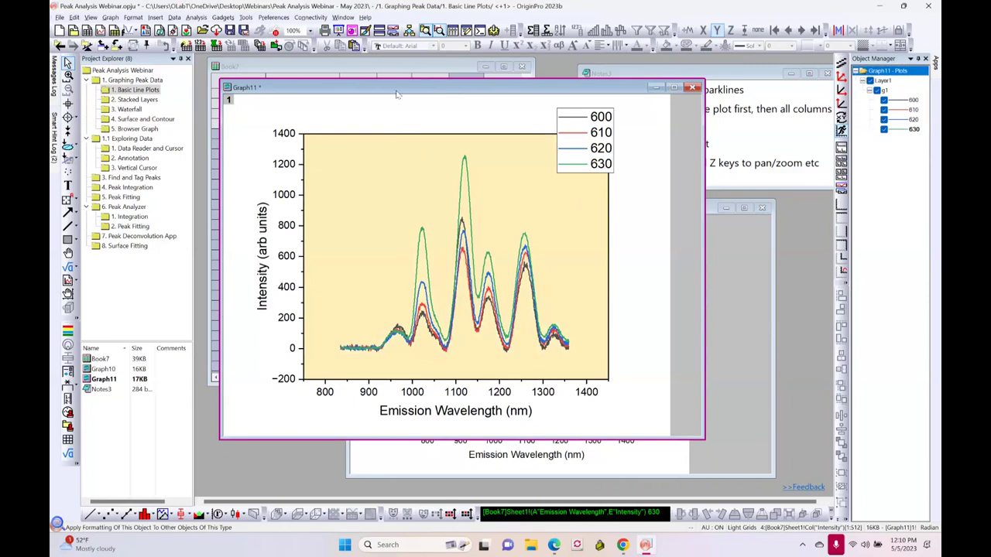
Plot Book7 columns B(Y) to E(Y) as Stacked Lines by Y Offsets, and enlarge and reposition the new graph window
left_click(340, 68)
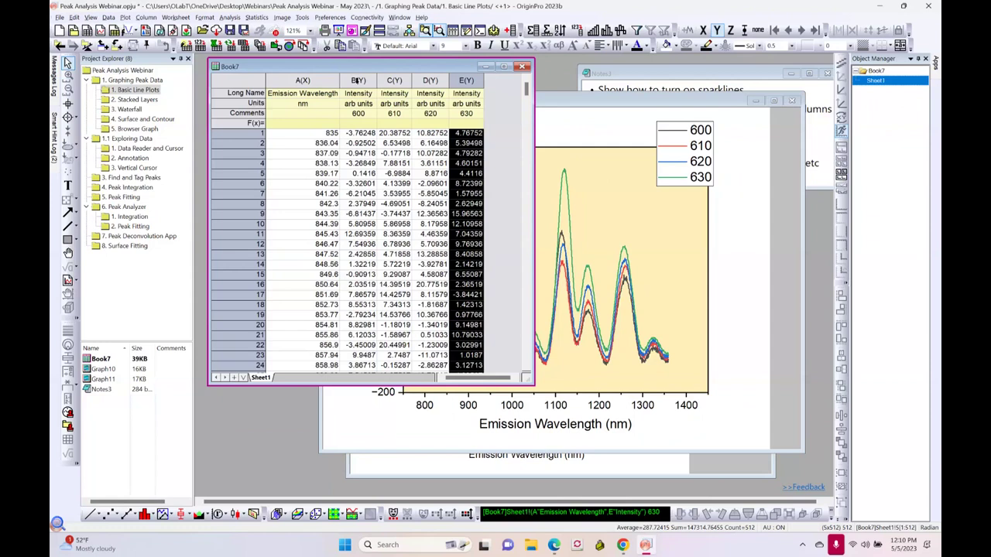
left_click_drag(358, 80, 455, 81)
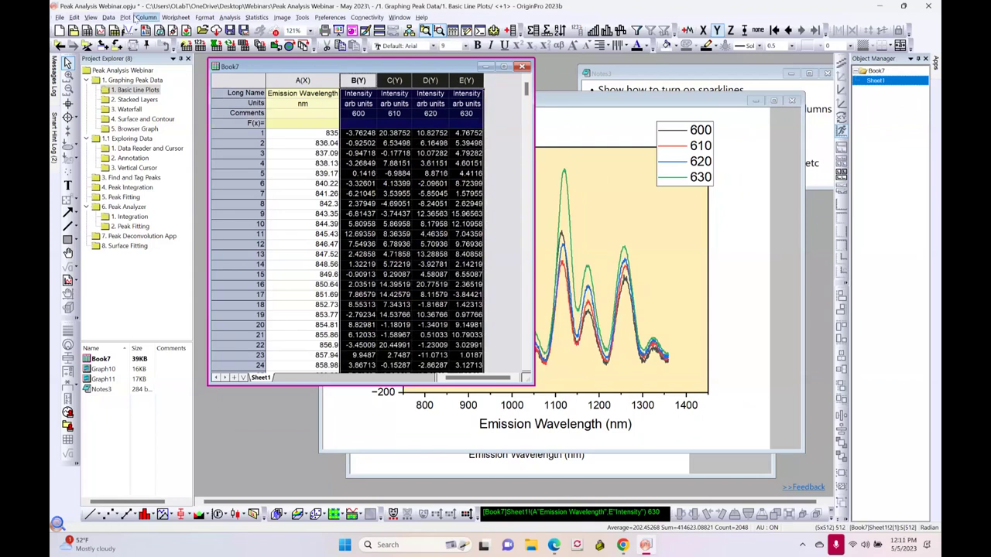
left_click(125, 17)
mouse_move(182, 52)
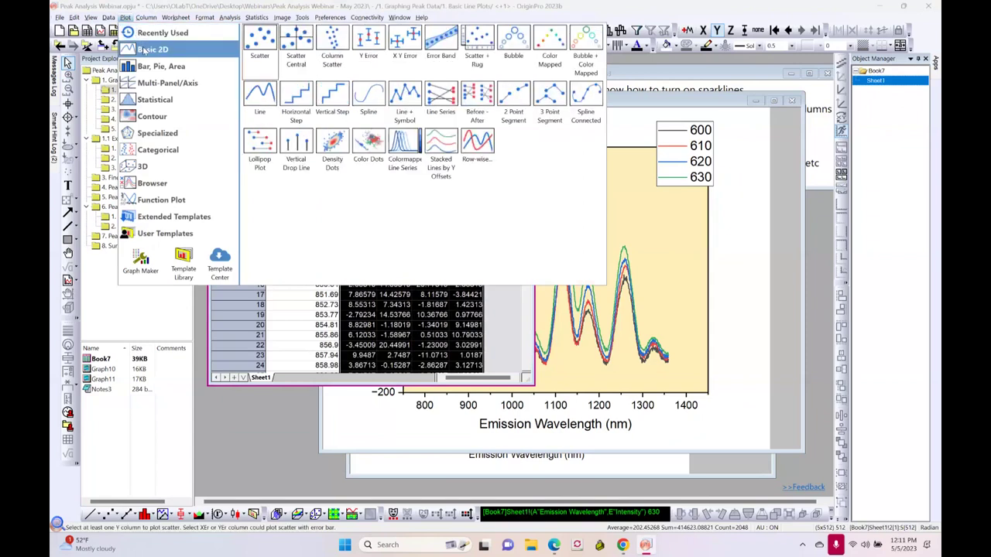
left_click(440, 158)
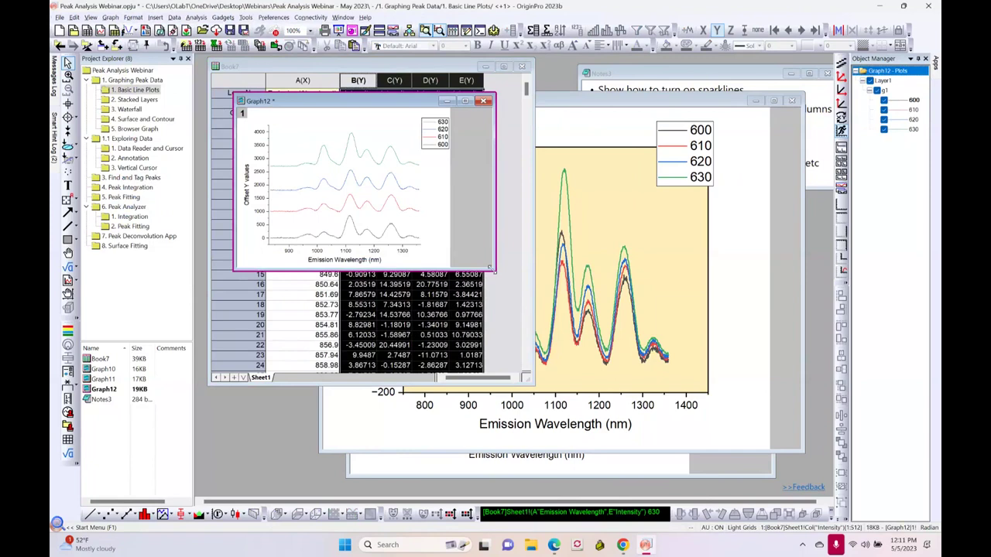
left_click_drag(490, 269, 692, 461)
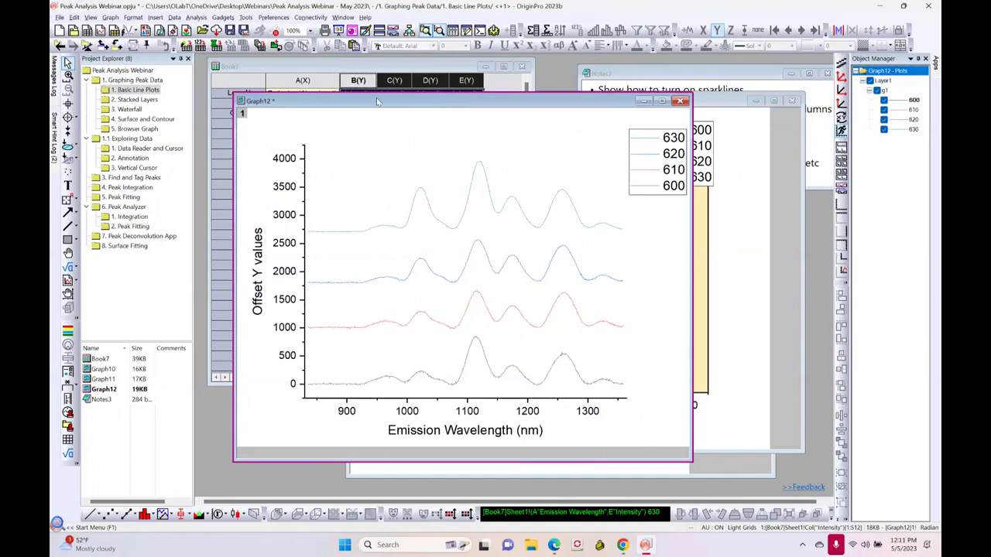
left_click_drag(377, 102, 401, 119)
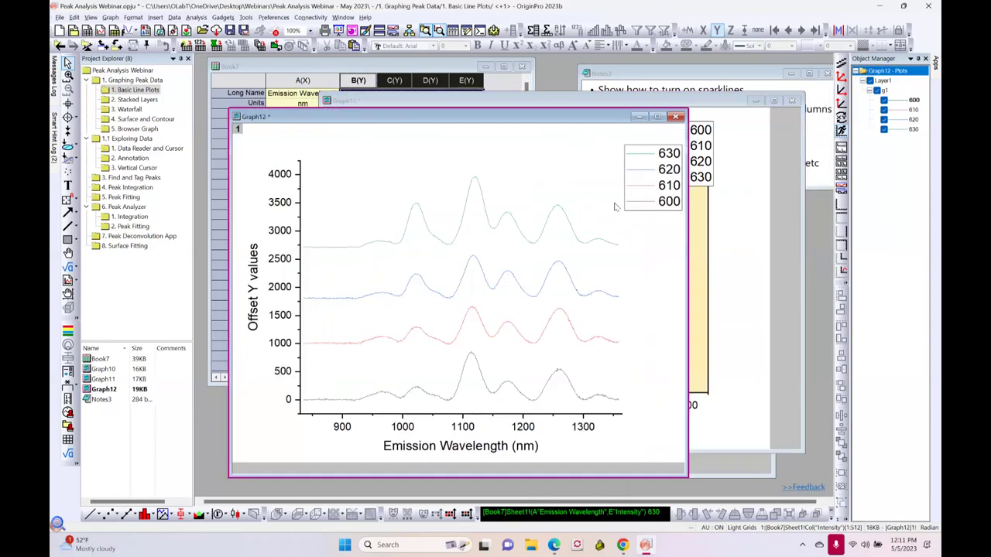
Increase the thickness of all lines in the Y-offset graph to 1.5
left_click(399, 247)
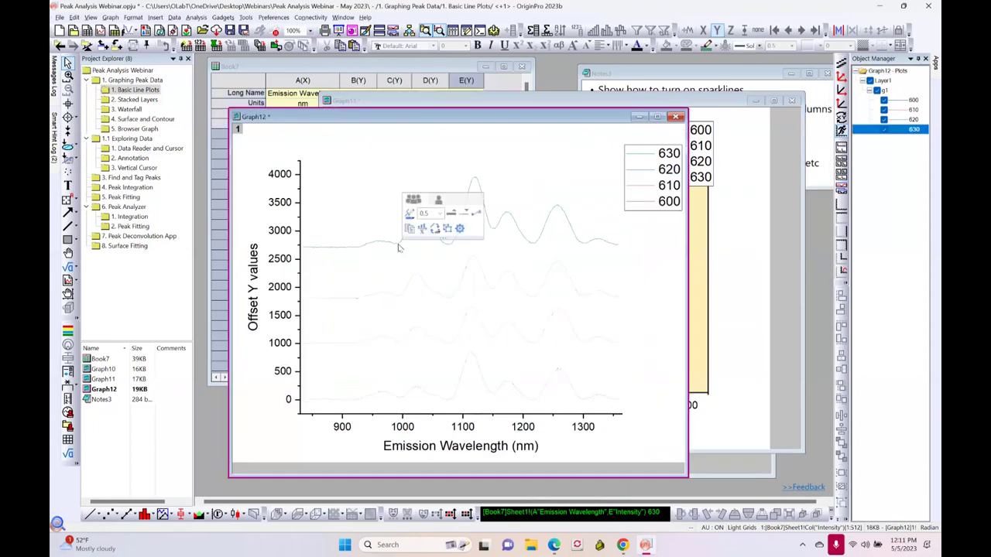
left_click(452, 213)
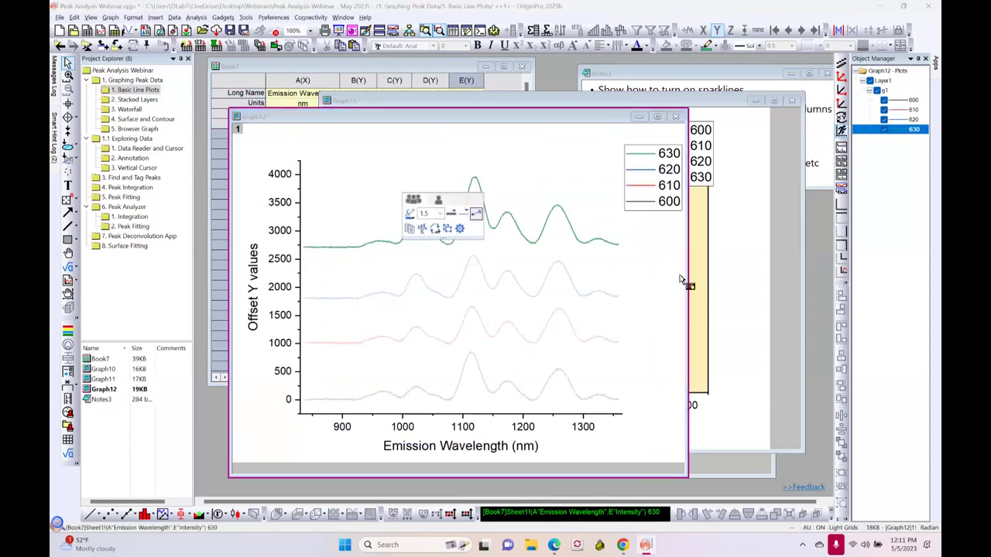
left_click(682, 281)
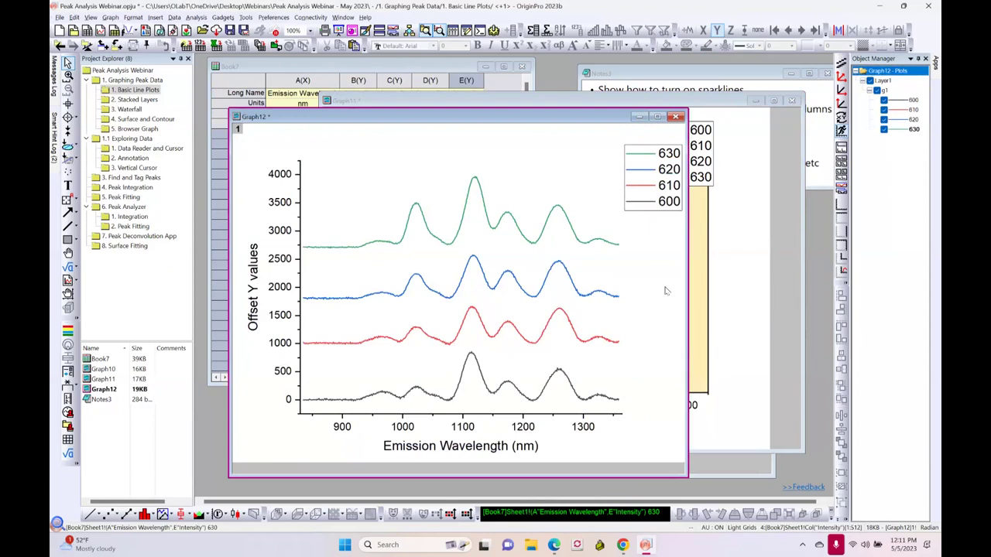
In the 2. Stacked Layers folder, start a Stack plot of columns B(Y) to E(Y) and enlarge its dialog
left_click(128, 100)
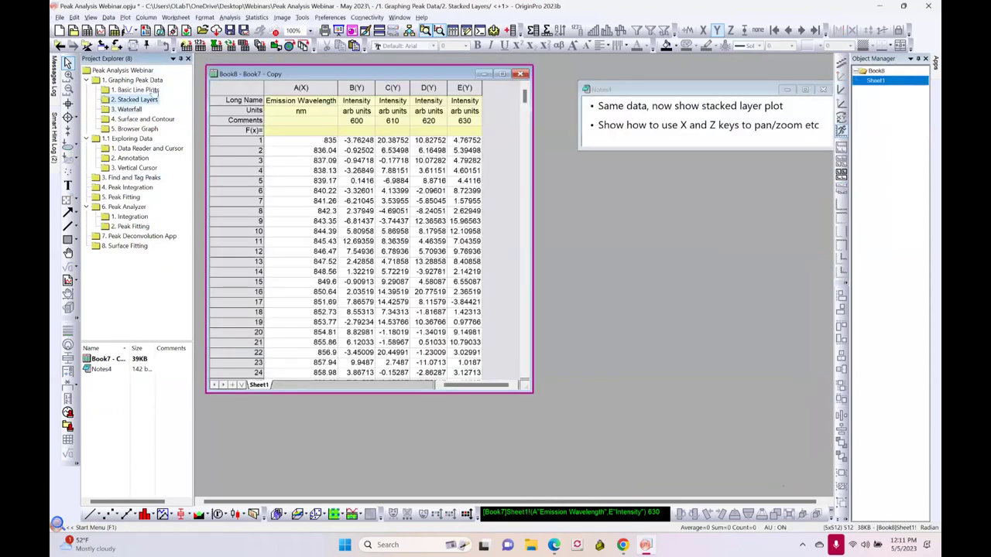
left_click_drag(356, 90, 464, 88)
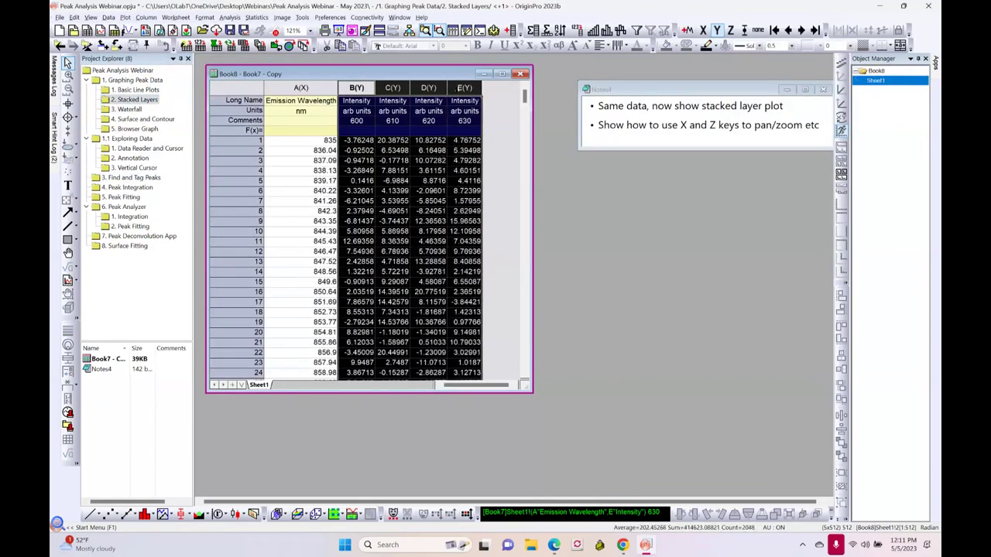
left_click(125, 17)
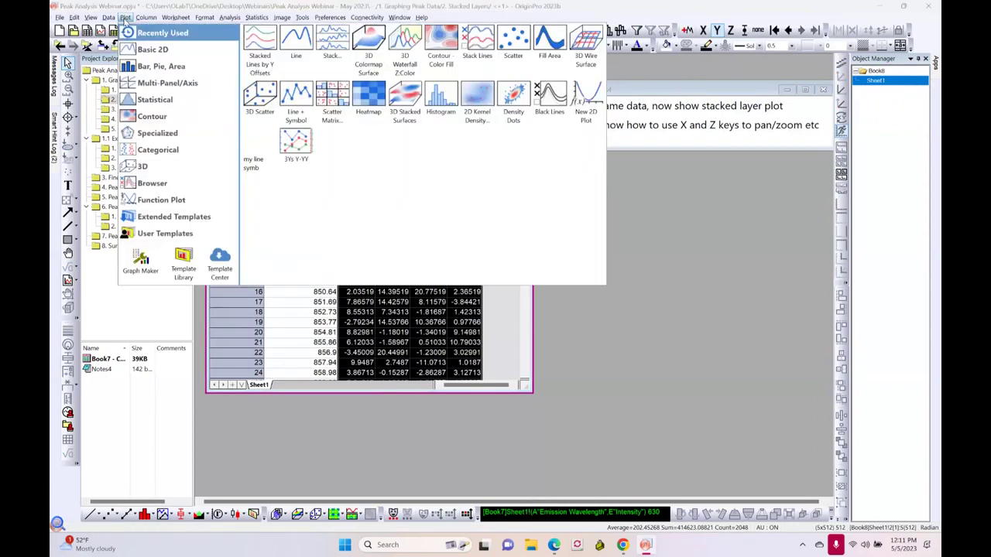
mouse_move(151, 87)
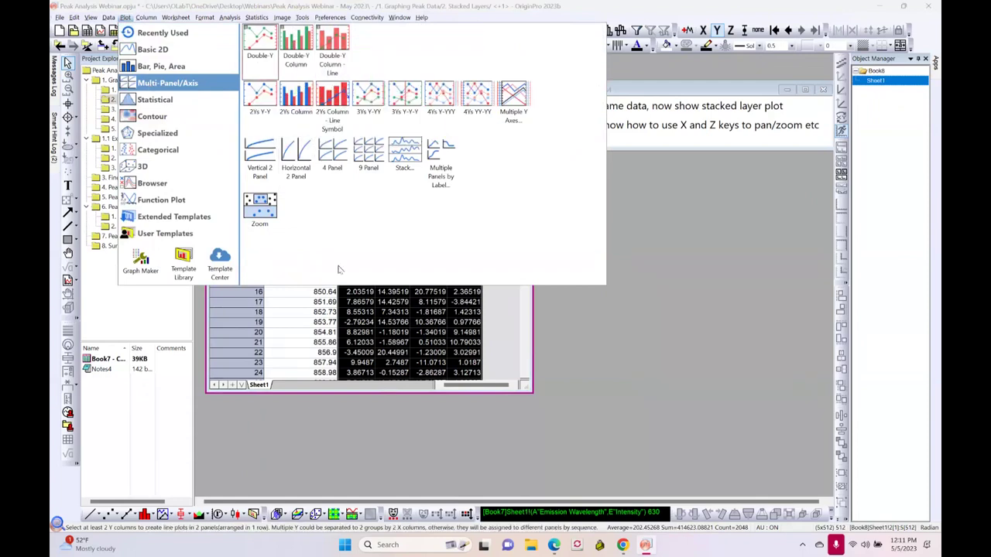
left_click(404, 158)
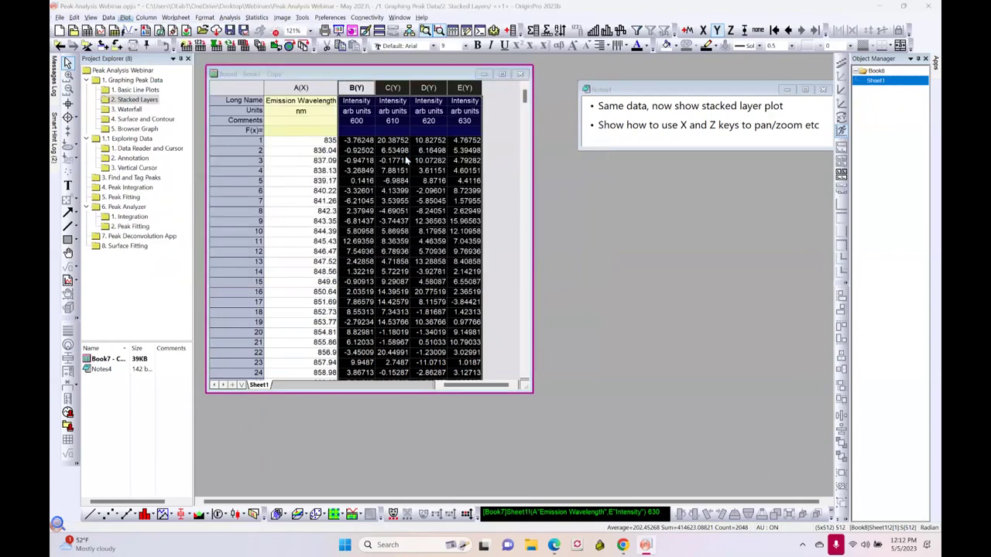
left_click_drag(398, 114, 363, 97)
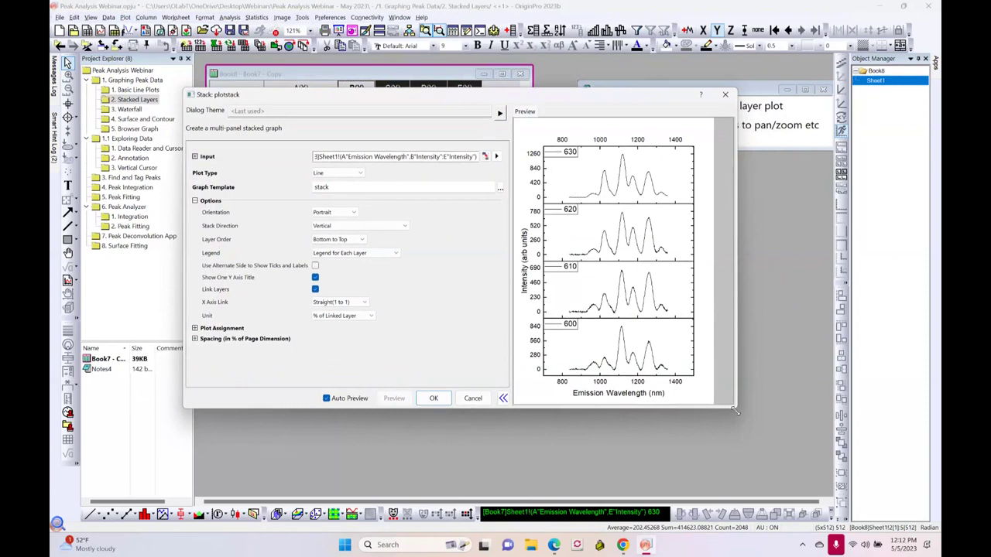
left_click_drag(735, 412, 808, 448)
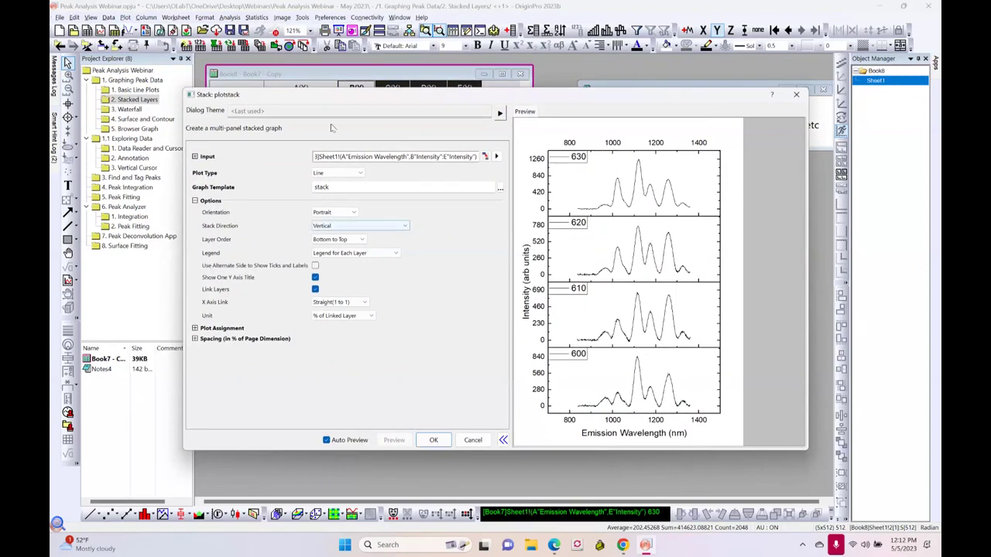
Preview the stack in Landscape orientation and with Show One Y Axis Title off, restoring Portrait and the single title
left_click(352, 216)
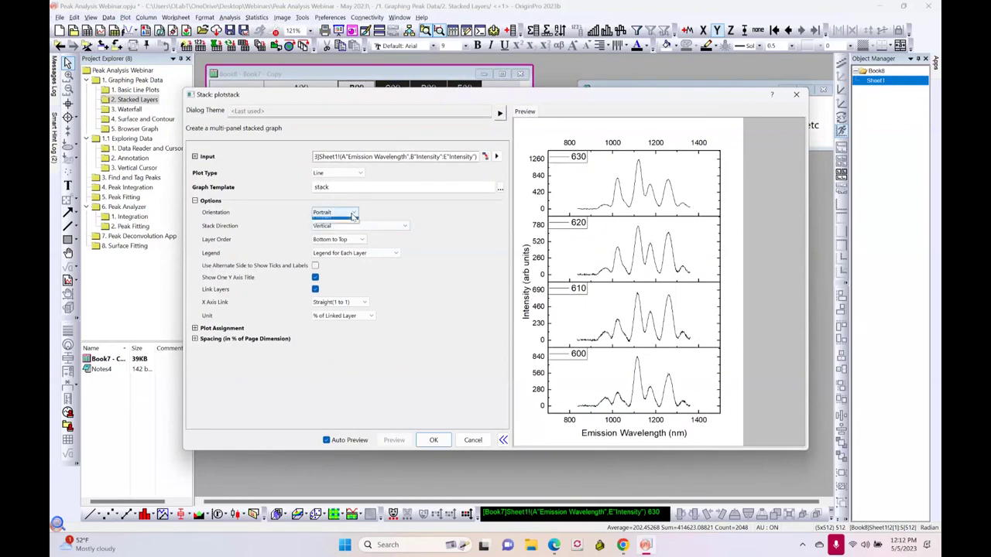
left_click(335, 221)
left_click(343, 213)
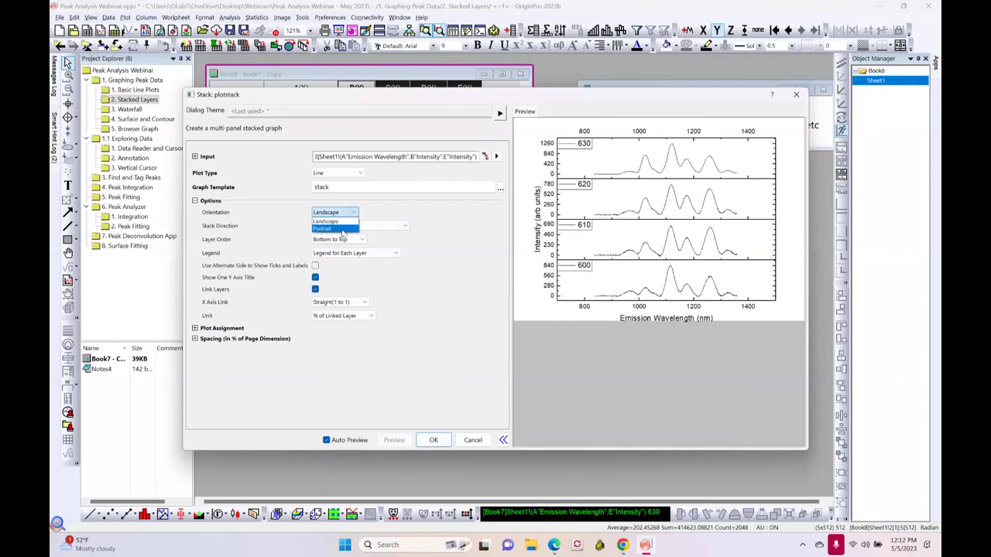
left_click(341, 229)
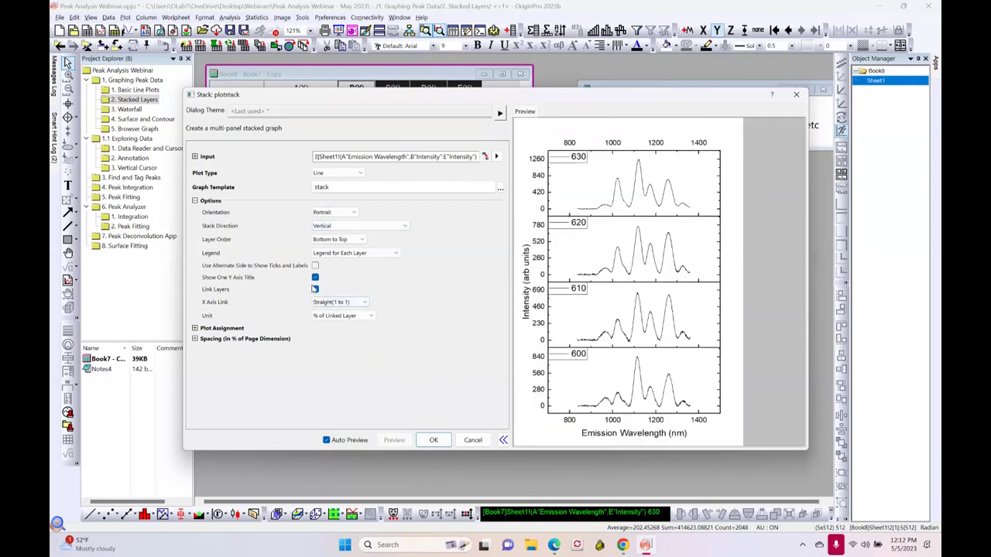
left_click(315, 277)
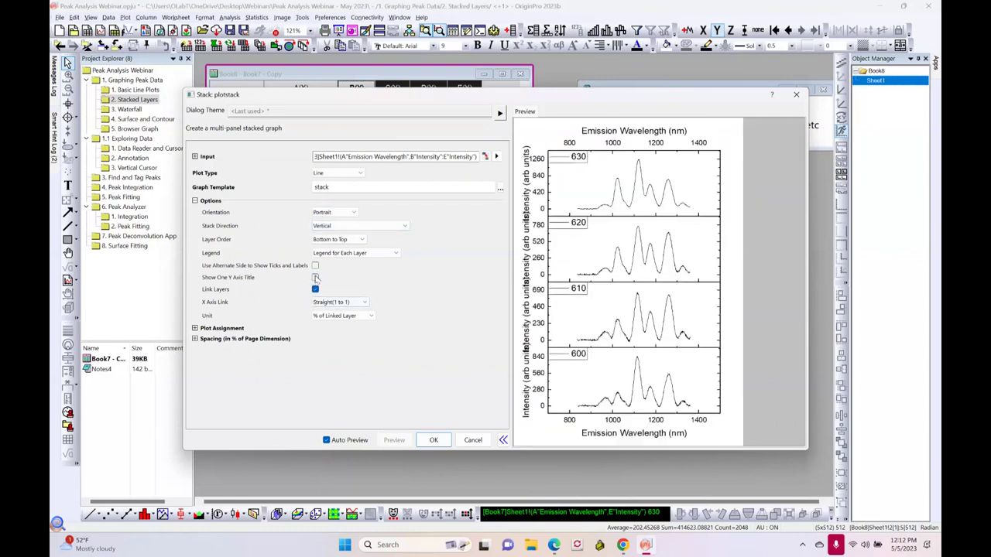
left_click(315, 277)
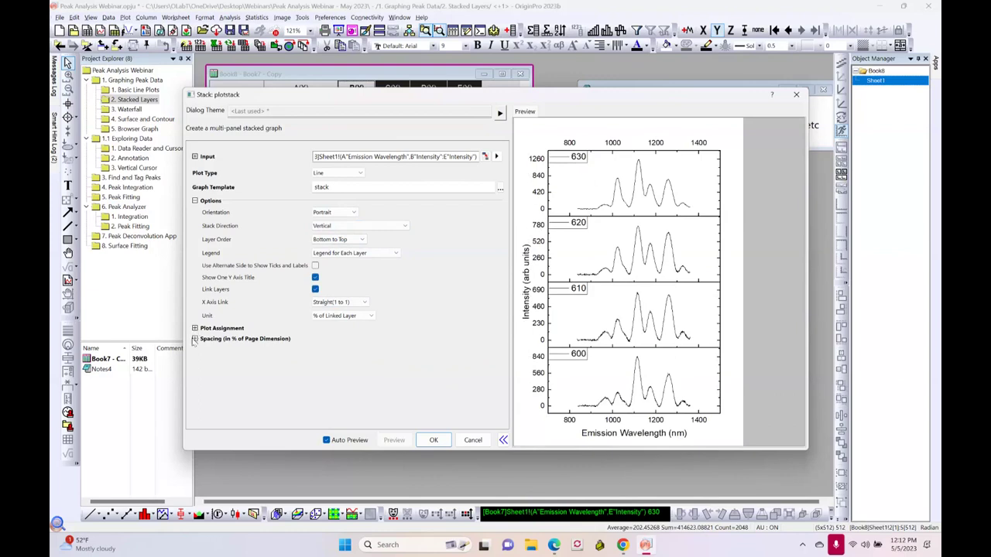
Create the vertical four-panel stacked graph with the current settings, and move and enlarge its window
left_click(434, 441)
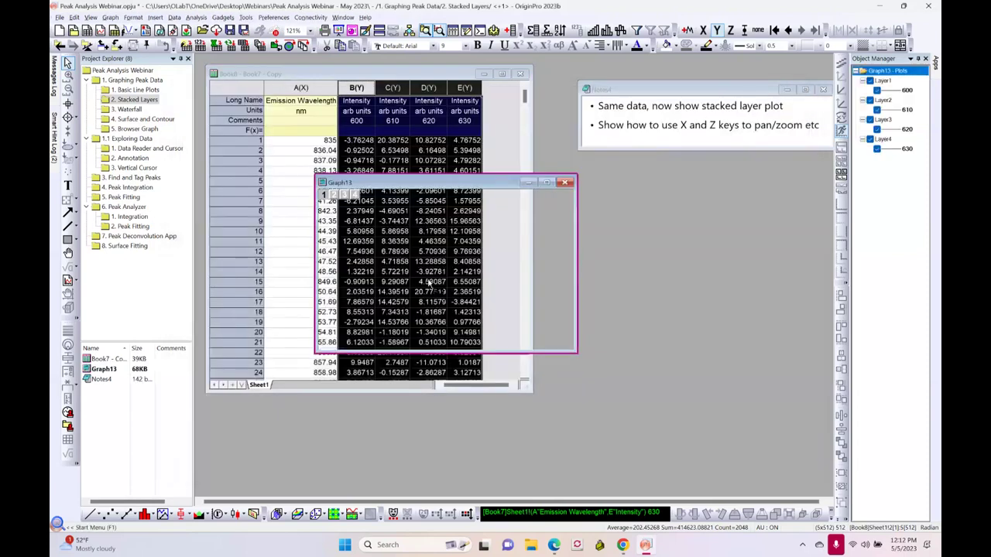
left_click_drag(419, 186, 408, 104)
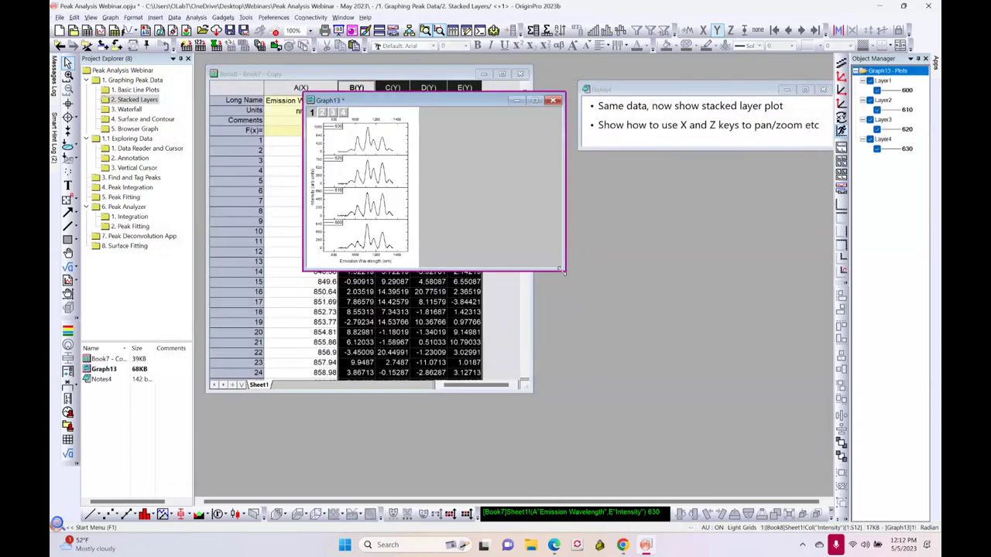
left_click_drag(563, 271, 615, 442)
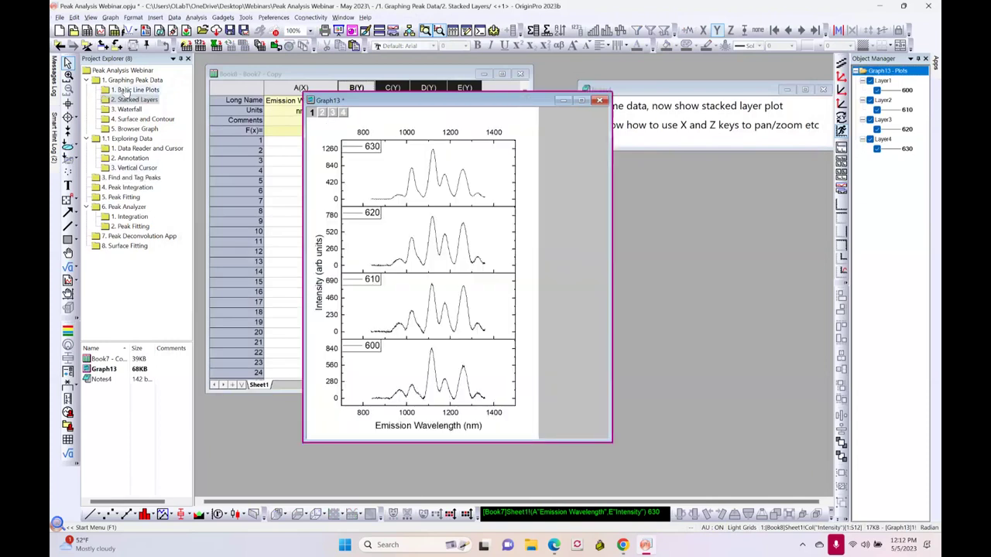
Reopen the 1. Basic Line Plots folder and set the Object Manager to auto-hide, sliding it out from its collapsed state
left_click(128, 90)
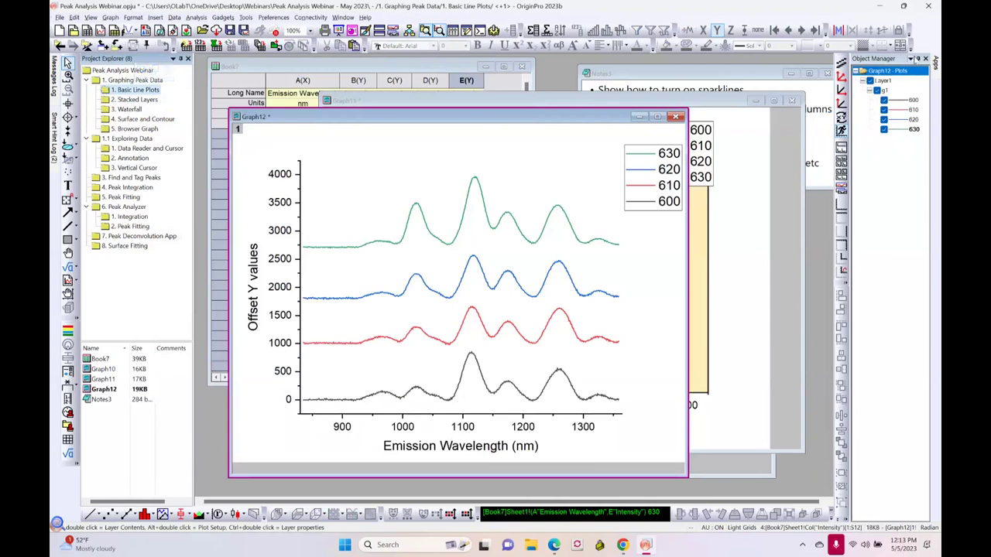
left_click(919, 59)
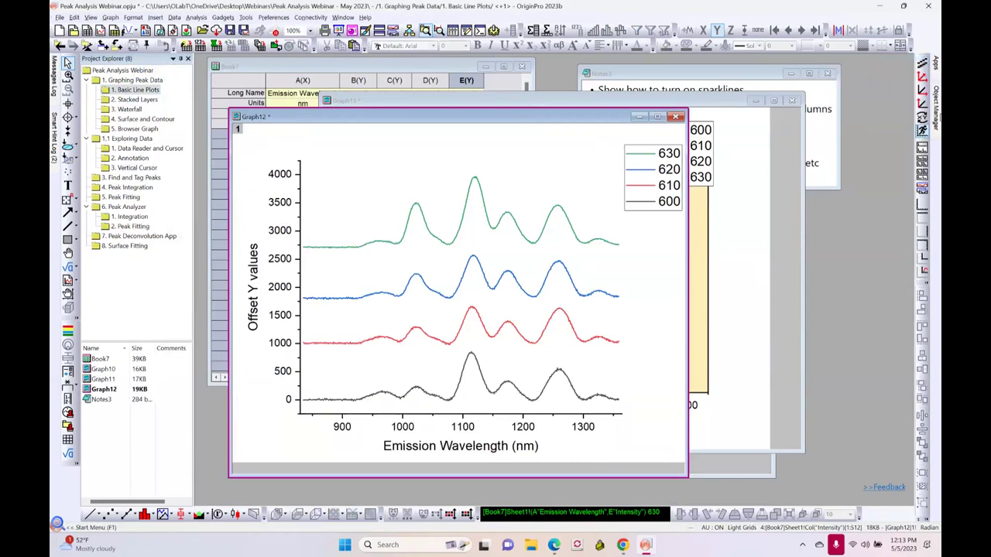
mouse_move(935, 86)
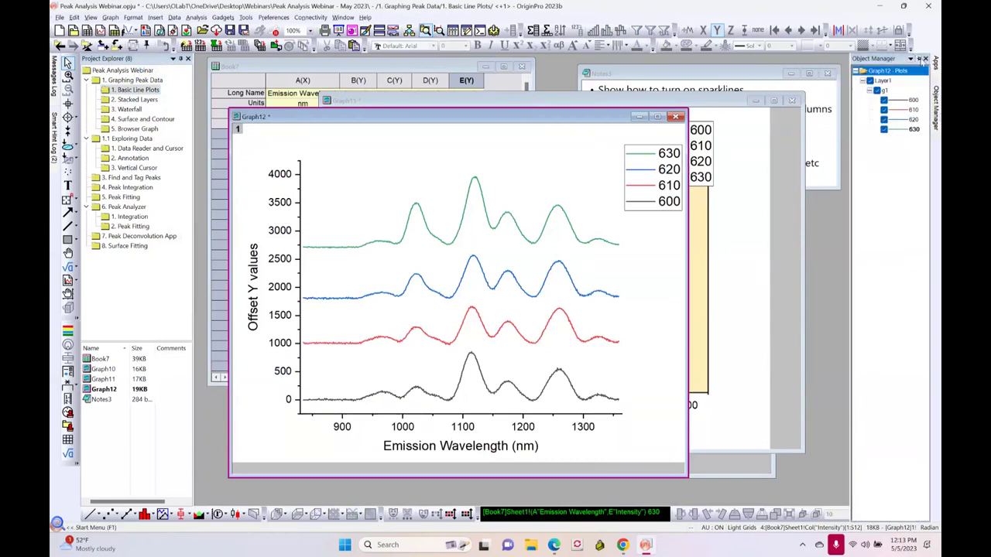
Pin the Object Manager open and inspect the graph's layer and plot tree in Plot Details, cancelling without changes
left_click(918, 59)
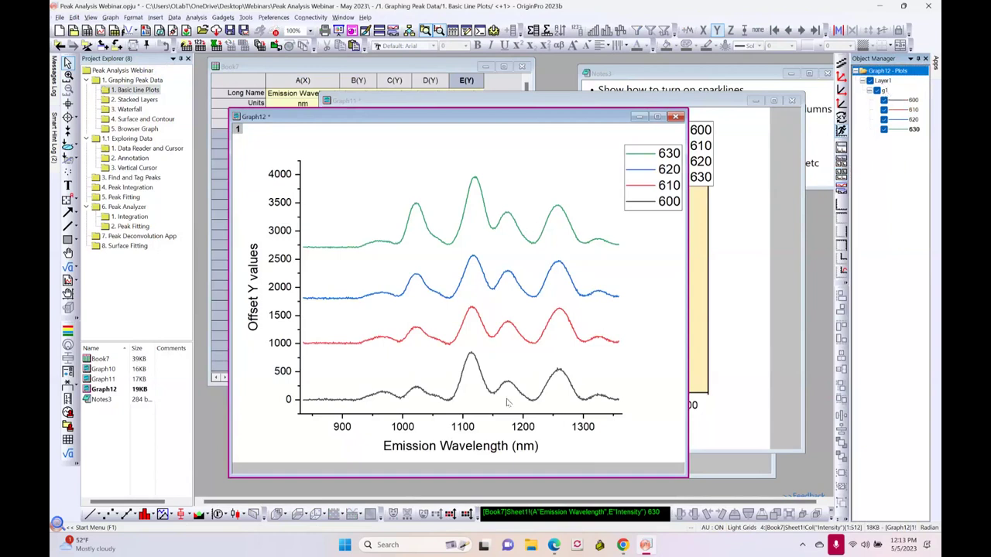
double_click(446, 267)
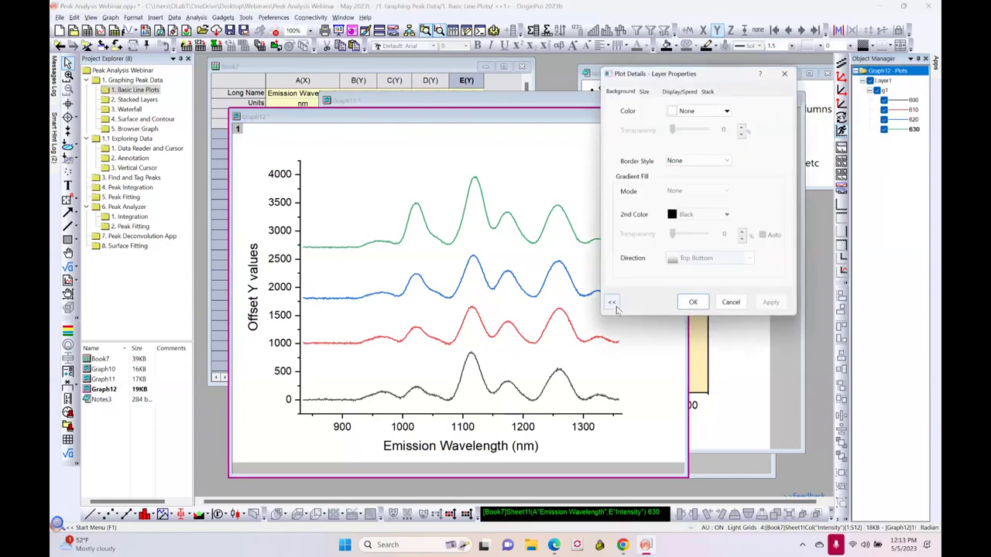
left_click(615, 306)
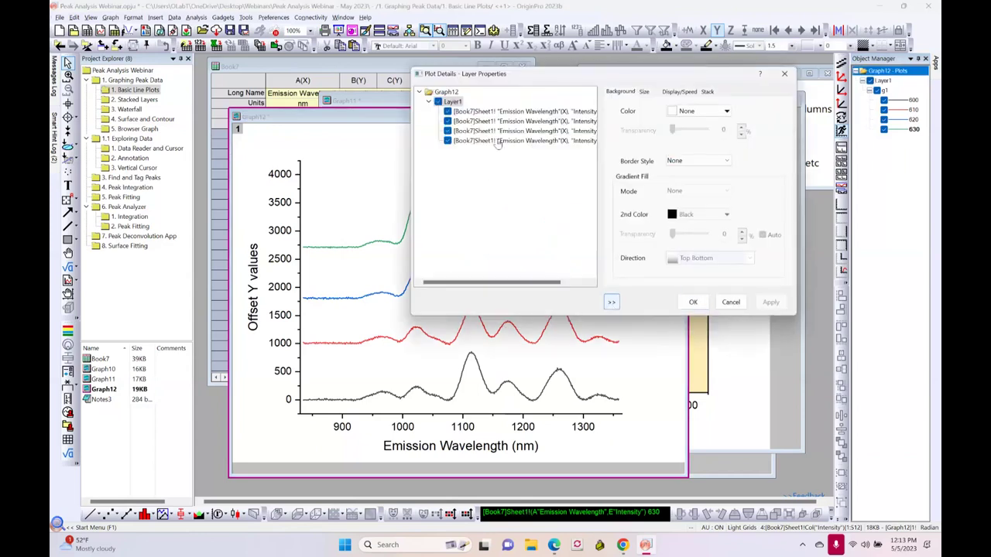
left_click(448, 91)
left_click(456, 101)
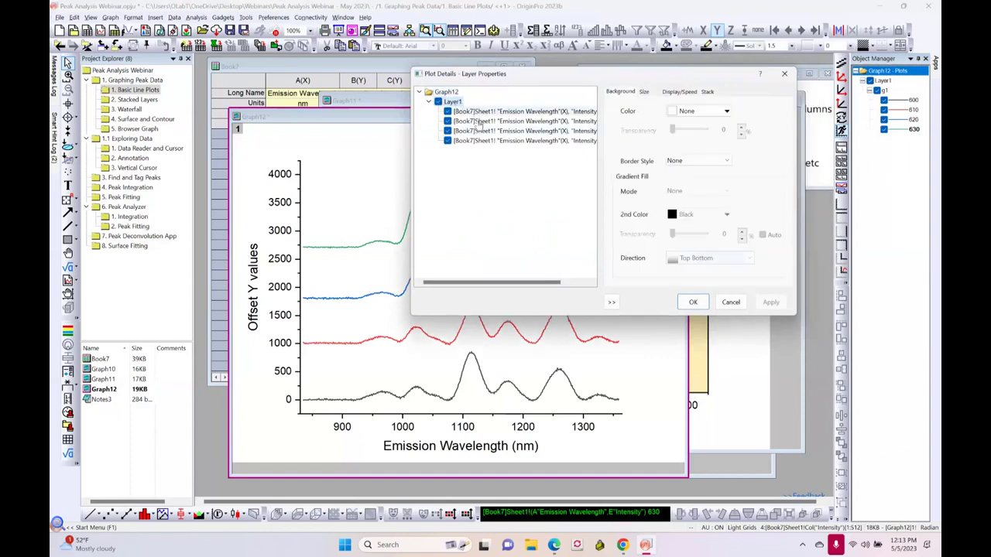
left_click(740, 305)
Open the 4. Surface and Contour folder and look across the columns of its Waterfall worksheet
left_click(125, 110)
left_click(130, 100)
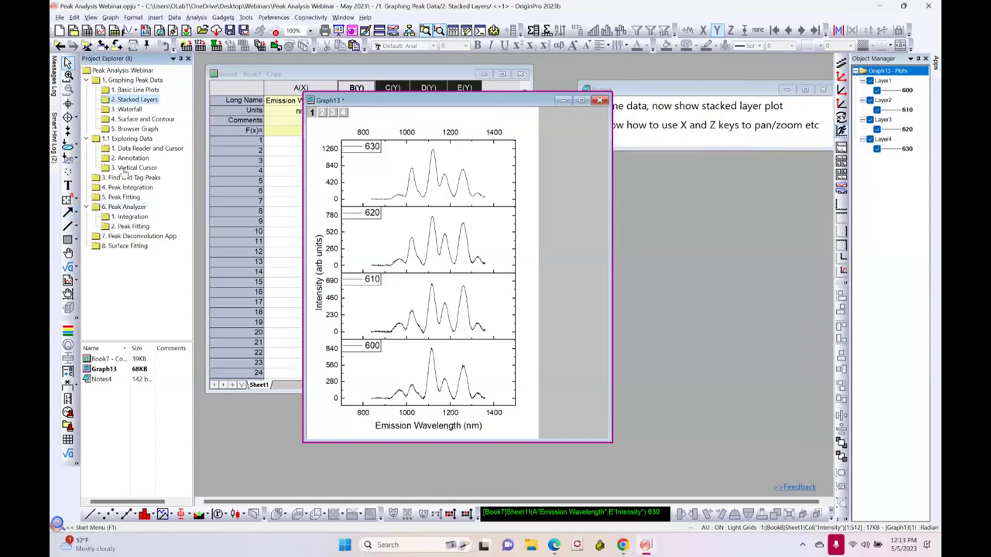
left_click(138, 120)
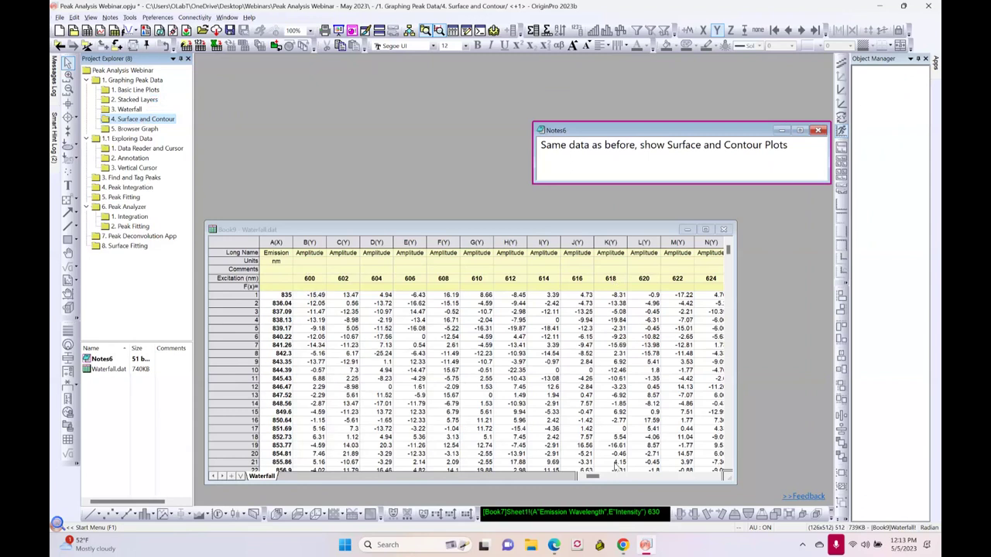
left_click_drag(597, 477, 708, 478)
key("ctrl+Home")
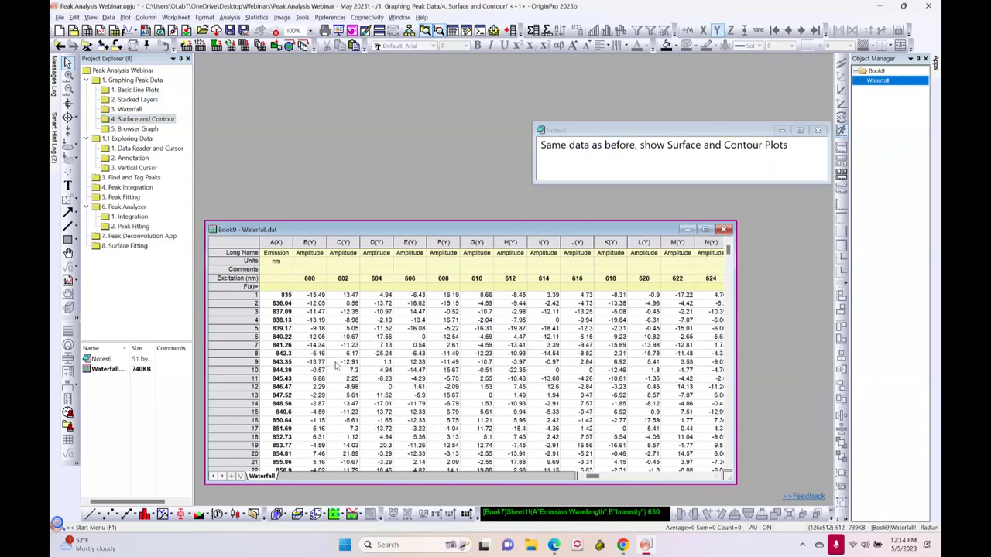
Add sparklines to all columns of the Waterfall worksheet and make the Sparklines row taller
left_click(249, 242)
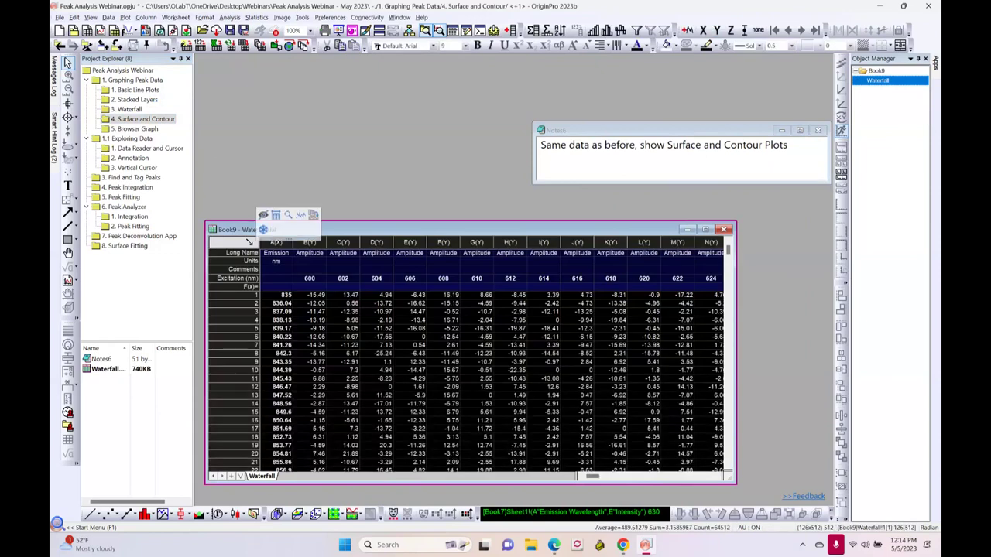
left_click(308, 216)
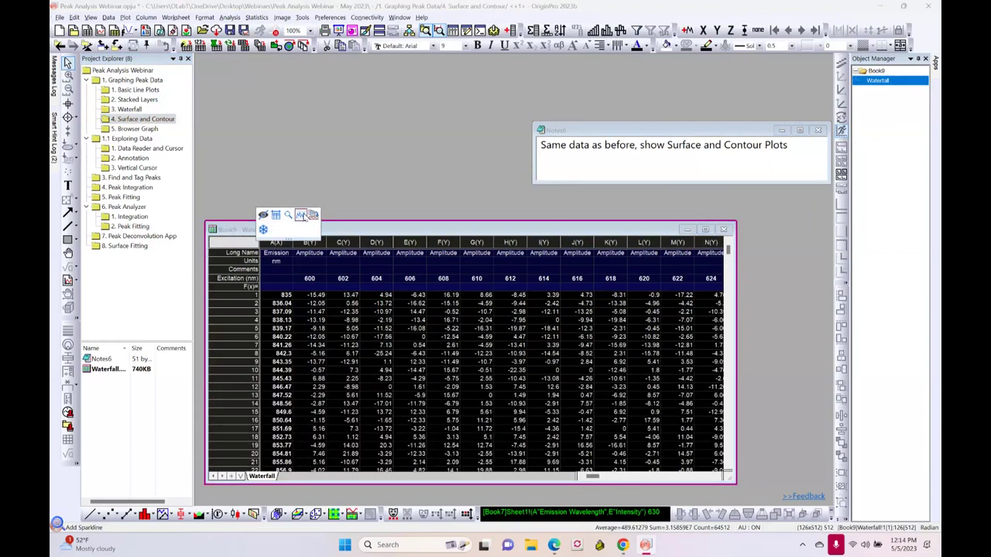
left_click(337, 329)
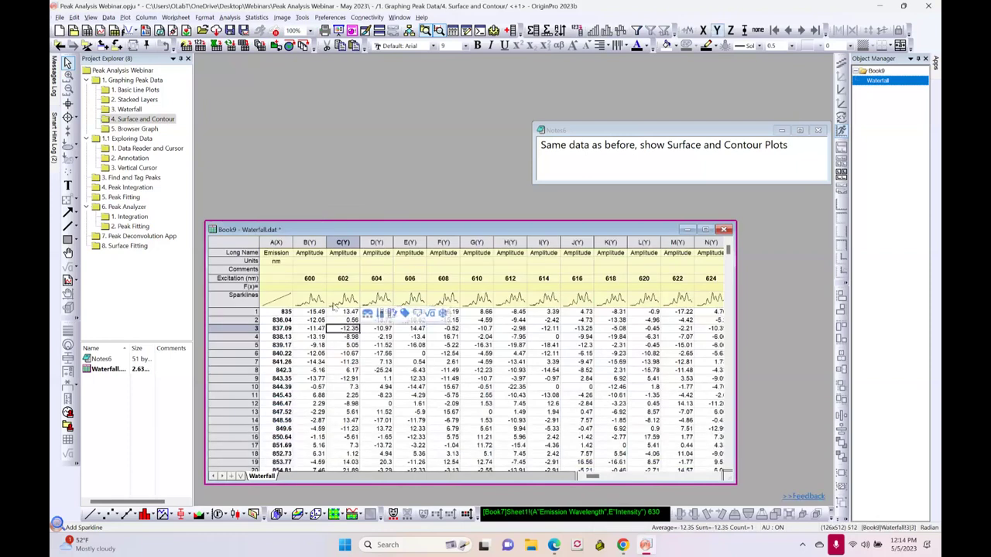
left_click_drag(232, 308, 231, 335)
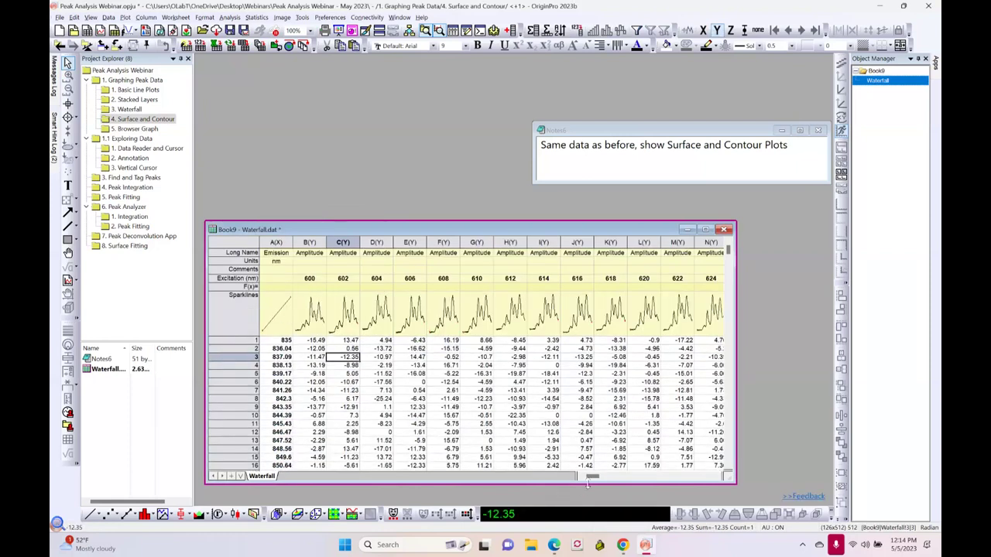
mouse_move(594, 478)
left_mouse_down()
mouse_move(661, 478)
mouse_move(594, 480)
left_mouse_up()
In the 3. Waterfall folder, create a 3D Waterfall graph of the whole worksheet, enlarged and slightly rotated
key("ctrl+alt+Up")
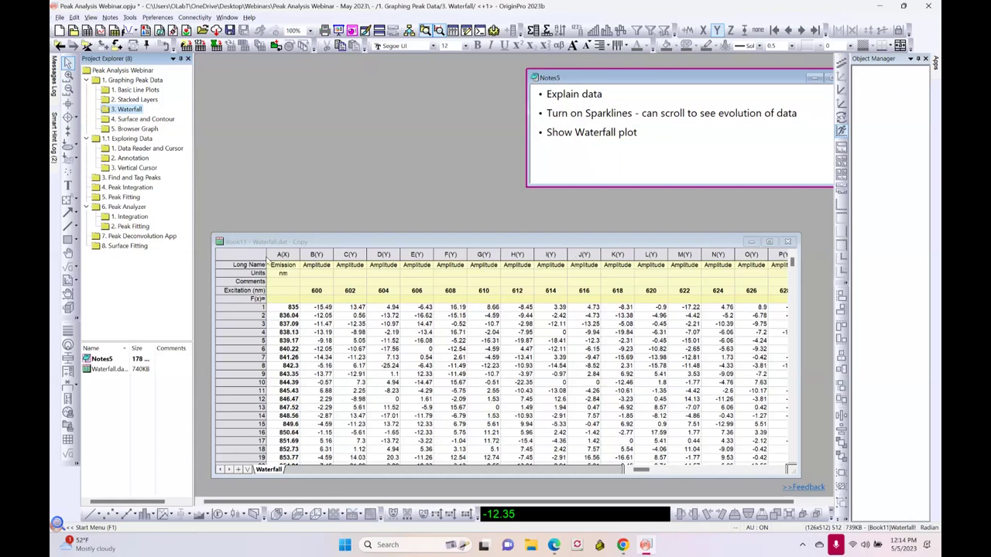
left_click(250, 256)
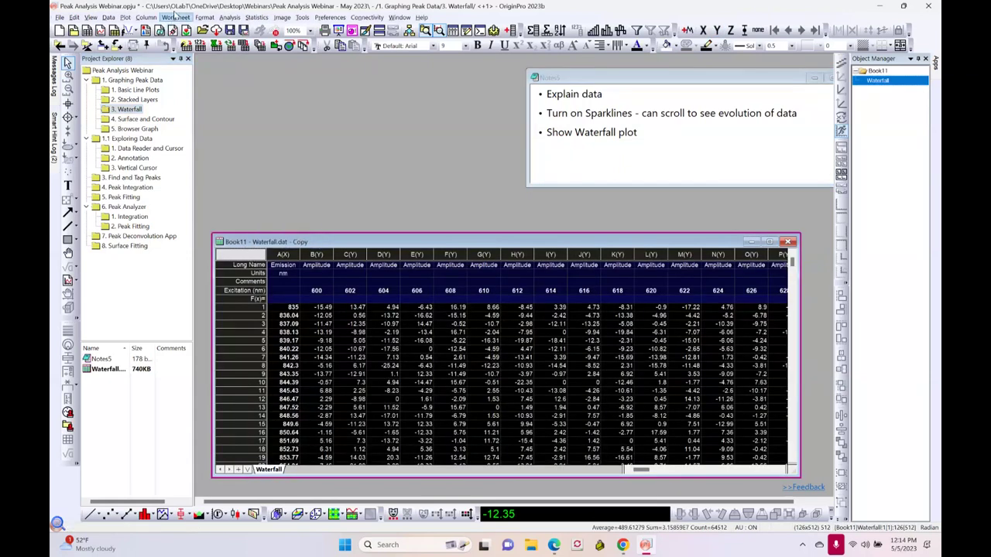
left_click(125, 17)
mouse_move(159, 171)
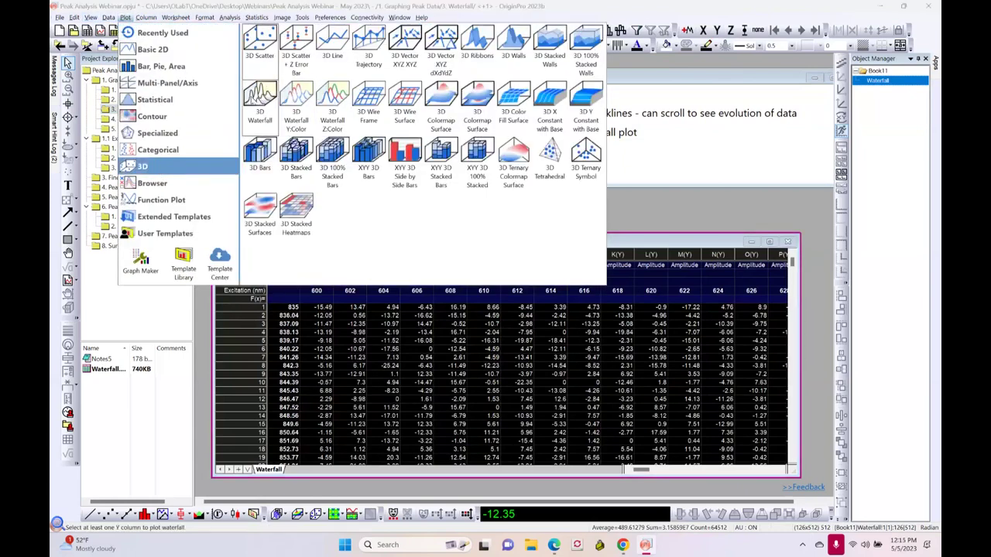
left_click(260, 93)
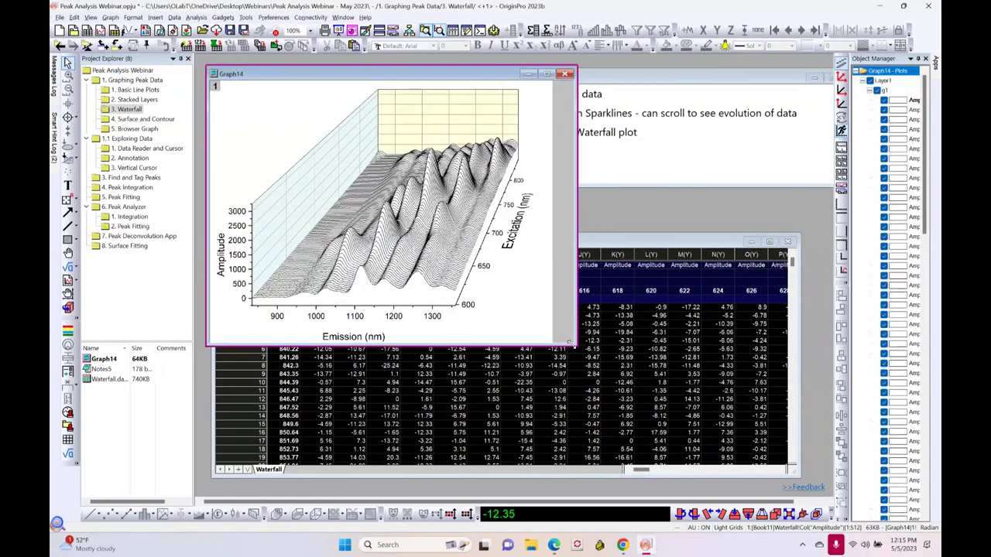
left_click_drag(570, 342, 718, 435)
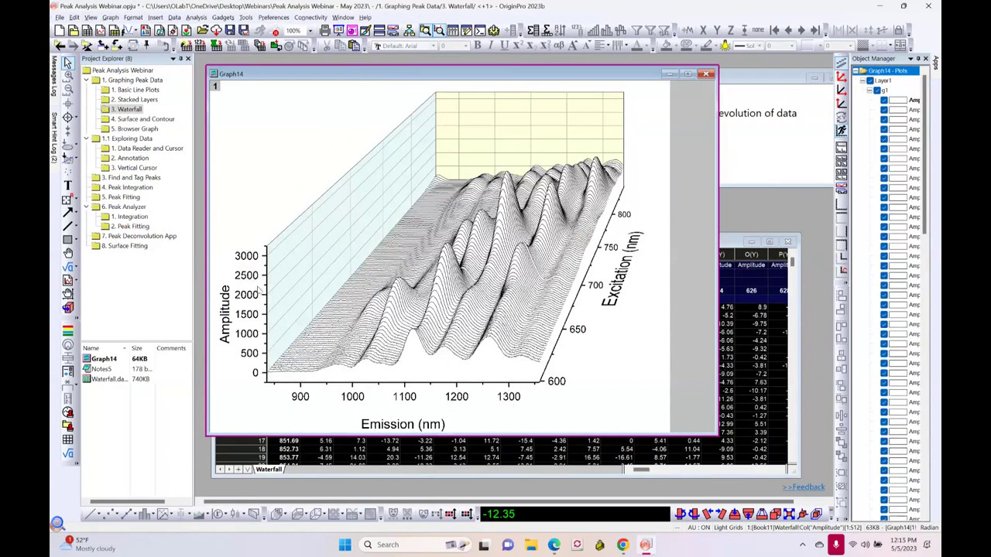
mouse_move(513, 227)
left_mouse_down()
mouse_move(513, 239)
mouse_move(517, 209)
left_mouse_up()
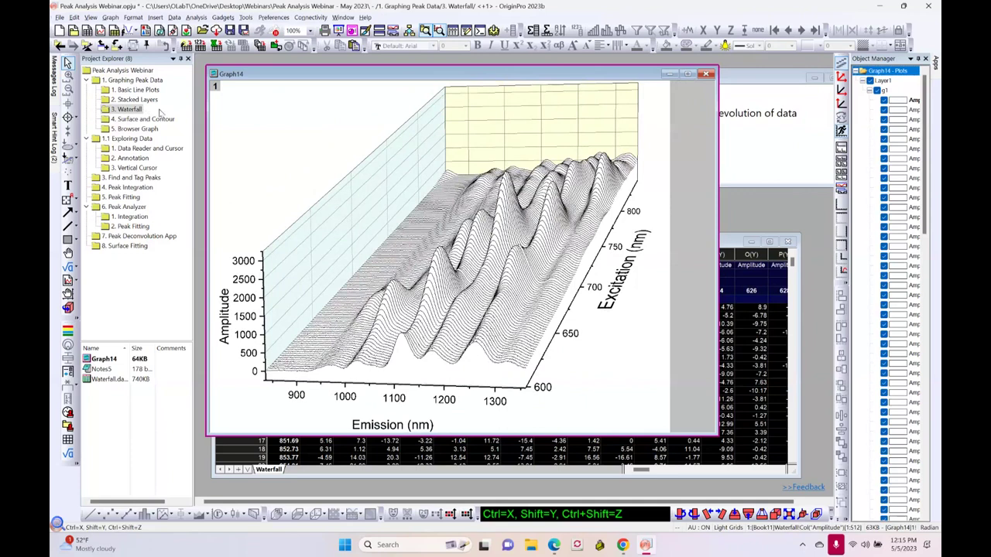
Plot the same full worksheet as a 3D Waterfall Y:Color Mapping graph, selecting and deselecting one of its curves
left_click(728, 242)
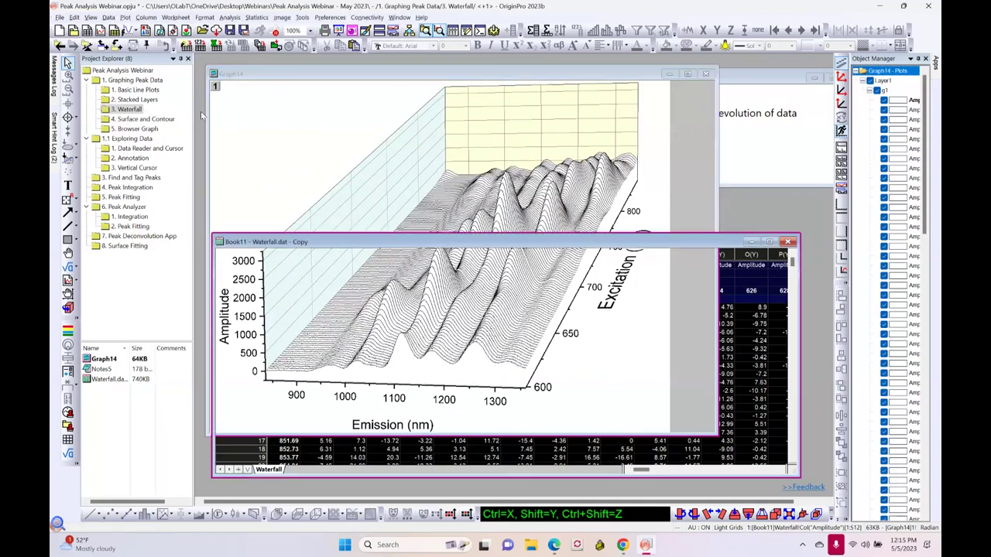
left_click(124, 17)
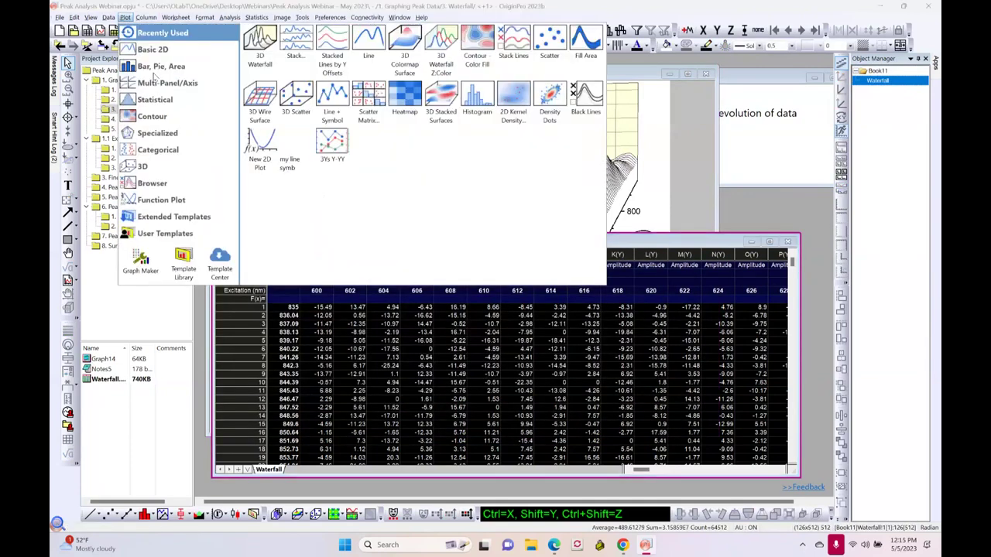
mouse_move(163, 170)
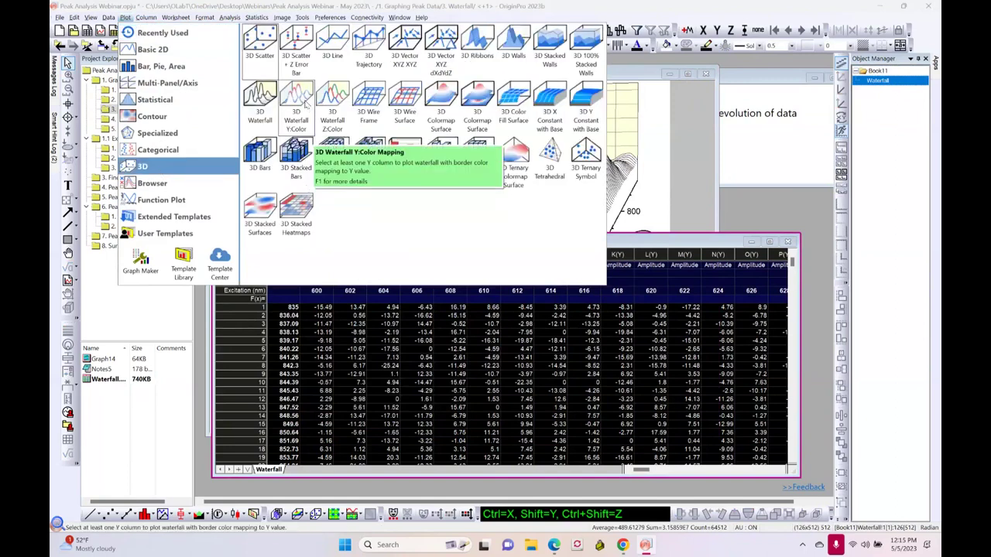
left_click(306, 104)
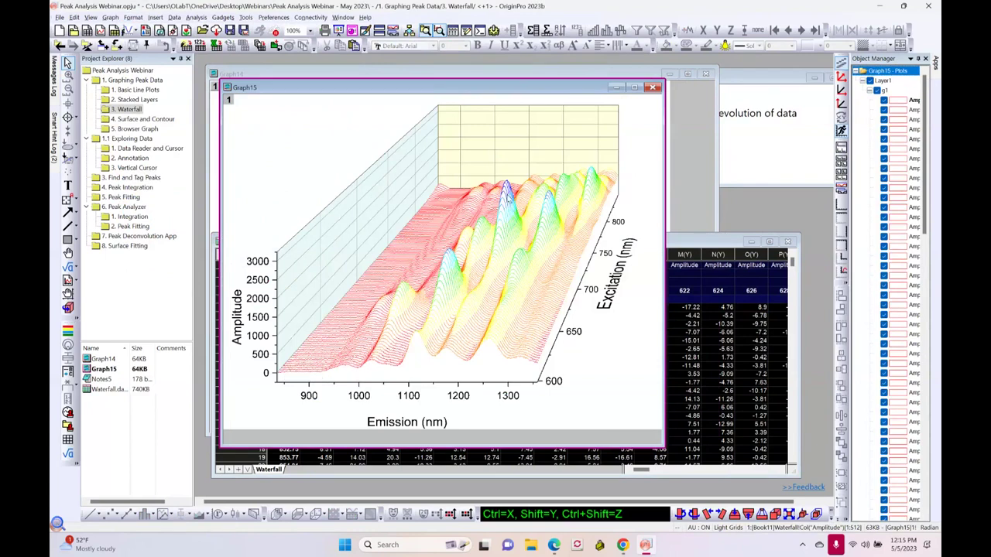
left_click(515, 262)
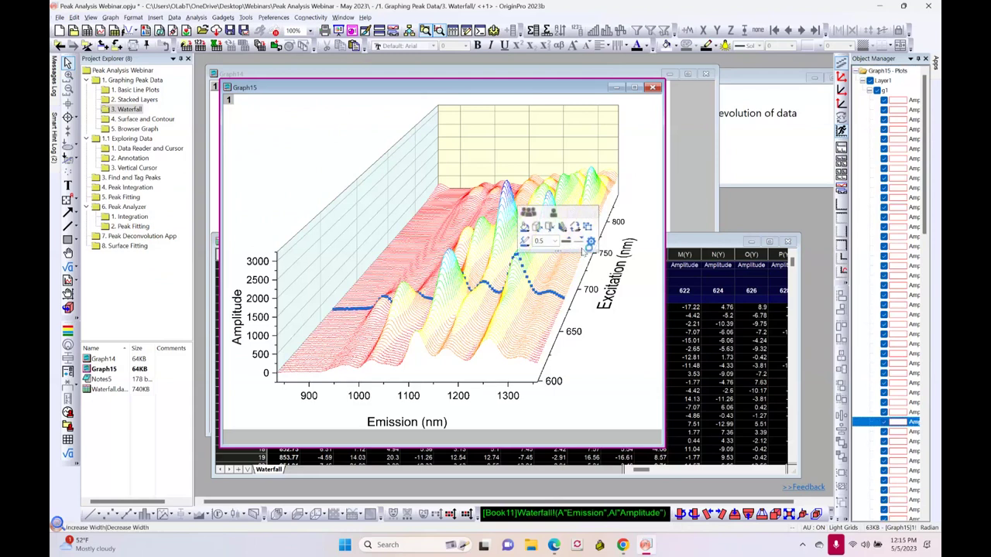
left_click(598, 383)
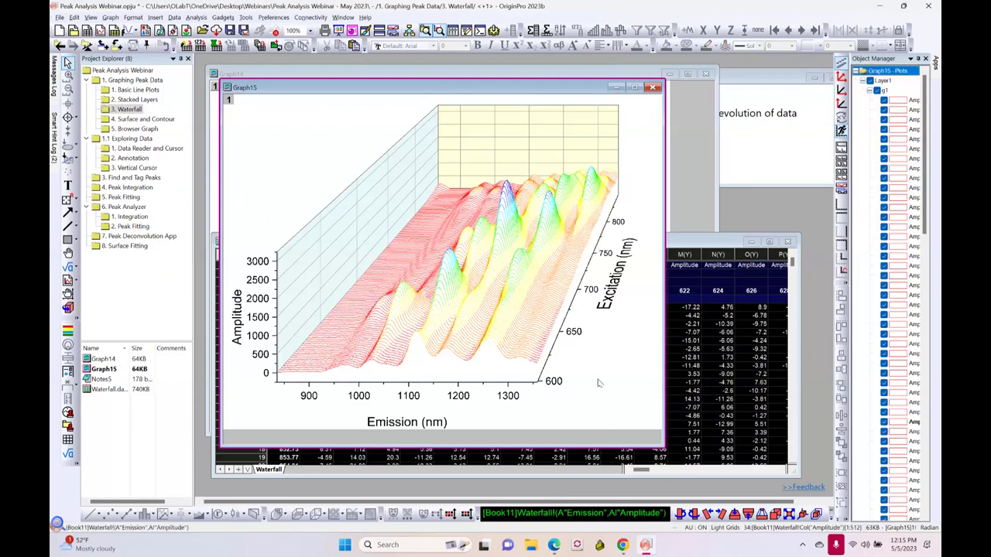
In the 4. Surface and Contour folder, start a Contour - Color Fill plot of the entire worksheet and move its dialog off the data
left_click(132, 121)
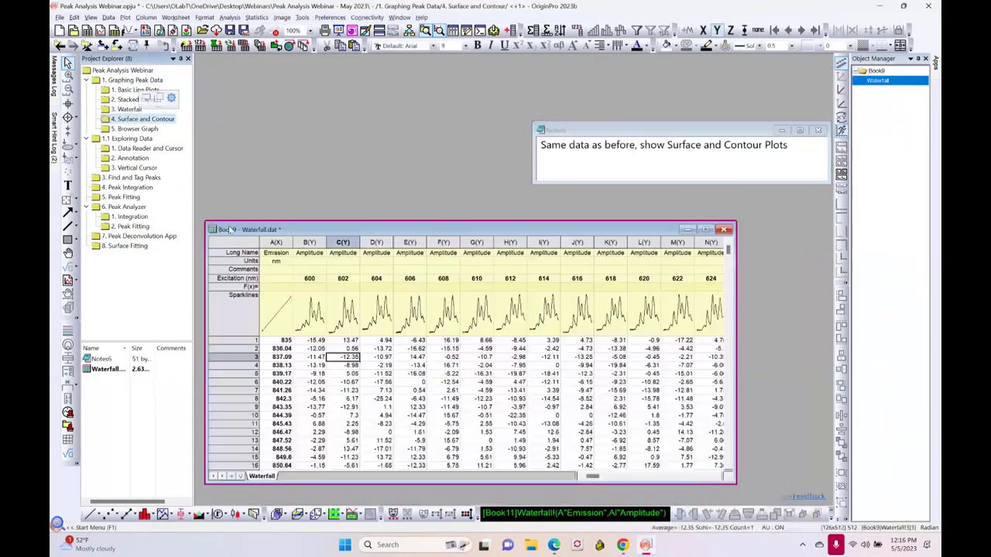
left_click(241, 240)
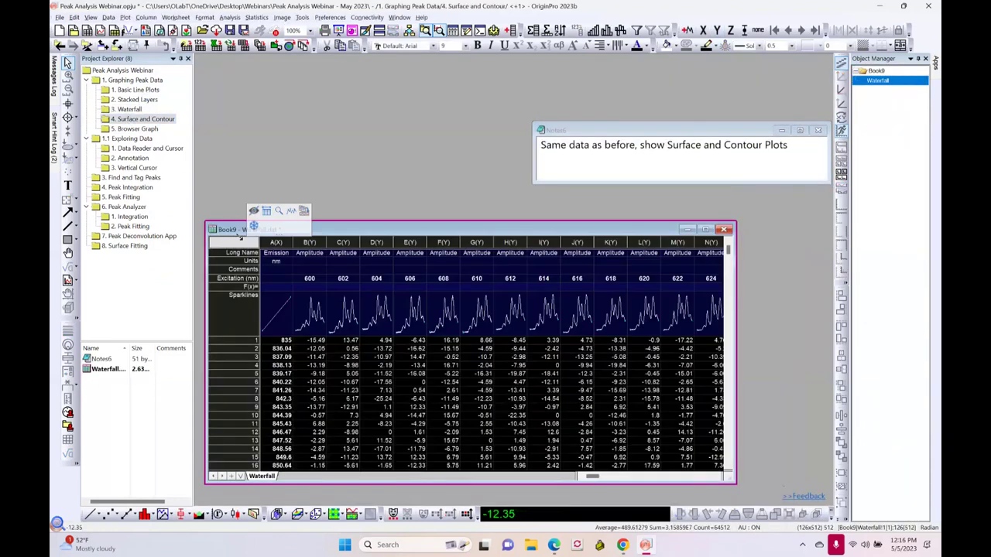
left_click(124, 17)
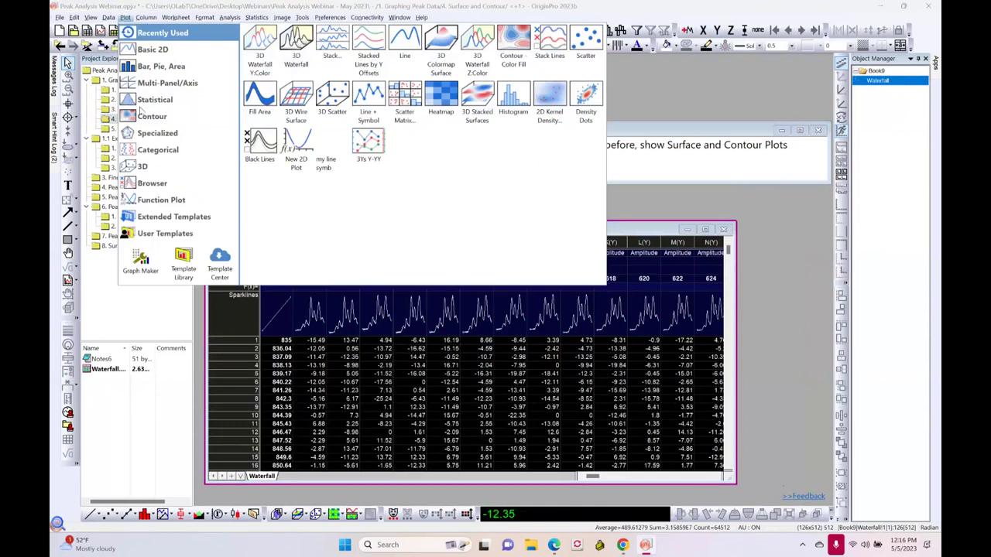
mouse_move(143, 119)
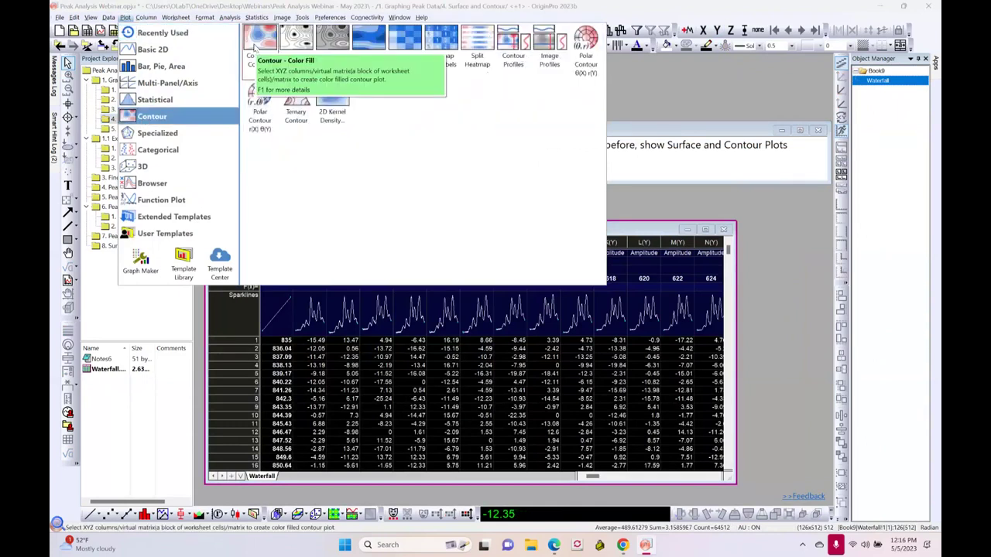
left_click(259, 39)
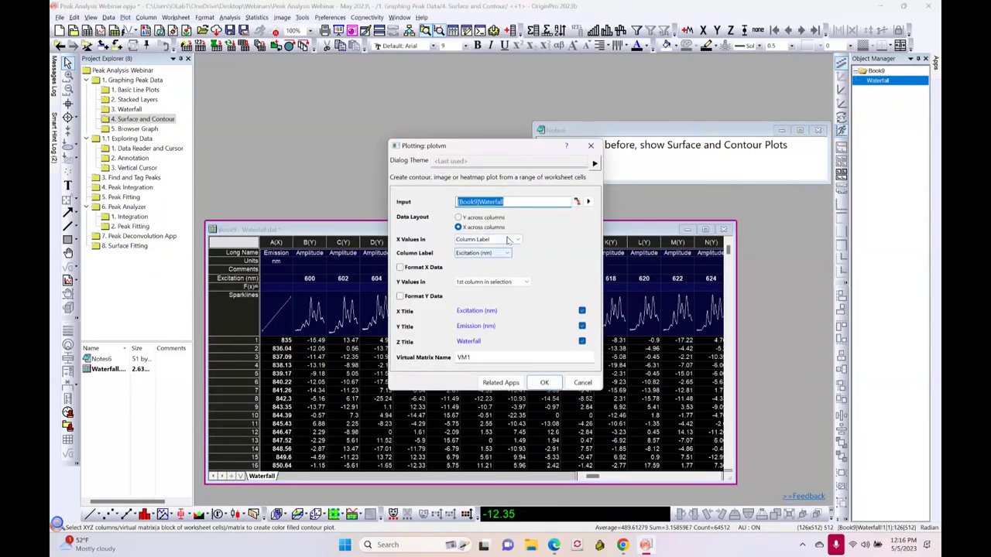
left_click_drag(465, 151, 467, 89)
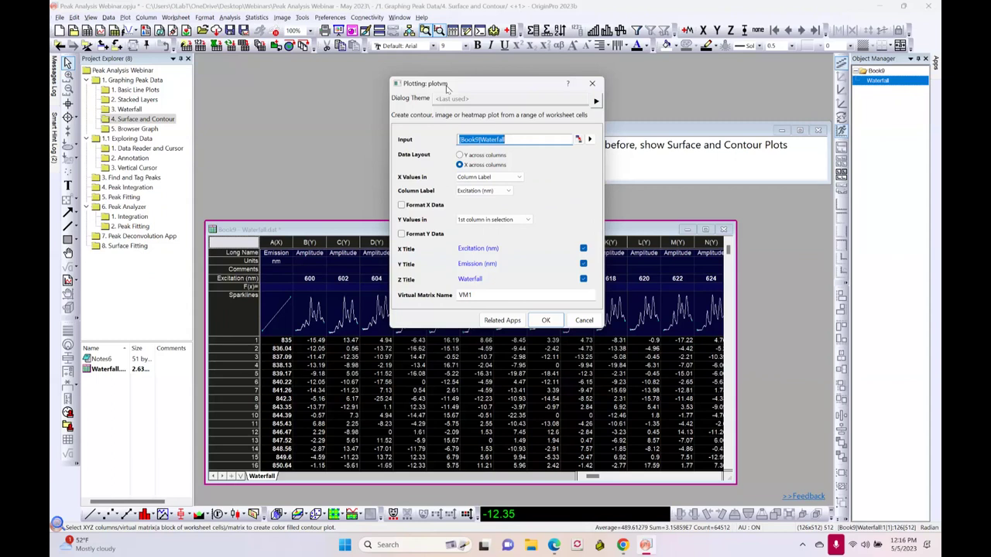
left_click_drag(447, 88, 631, 80)
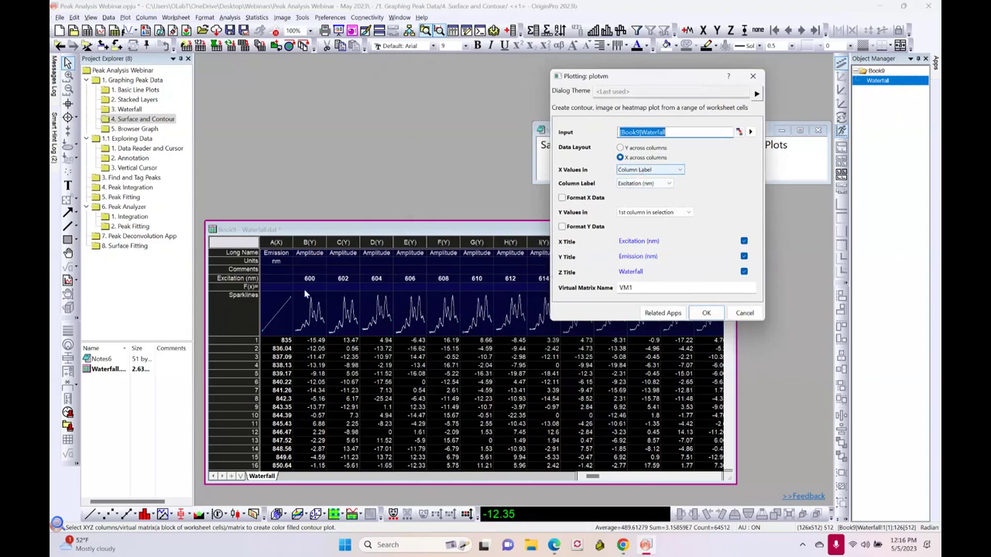
Create the contour plot with Excitation (nm) as the column label for X values, and move and slightly enlarge its window
left_click(655, 189)
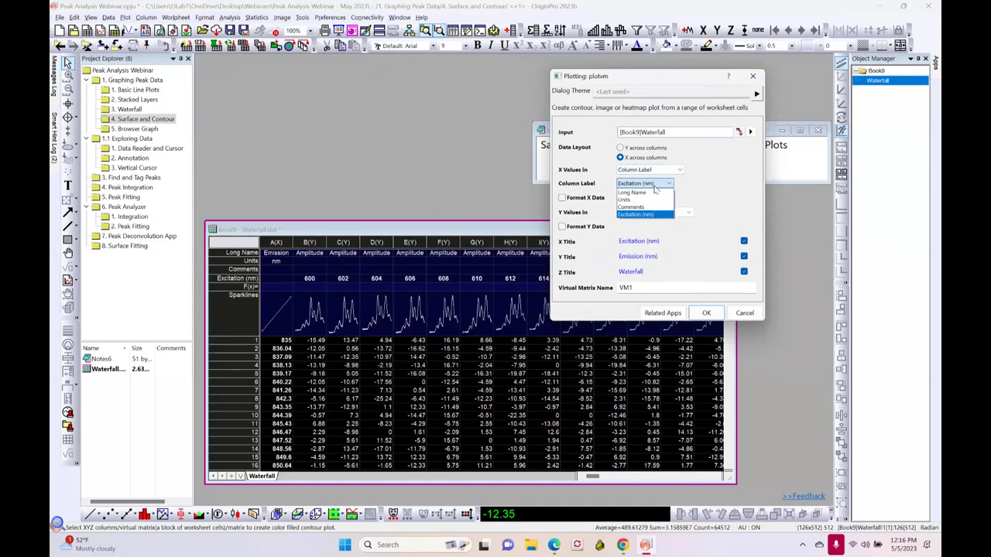
left_click(645, 214)
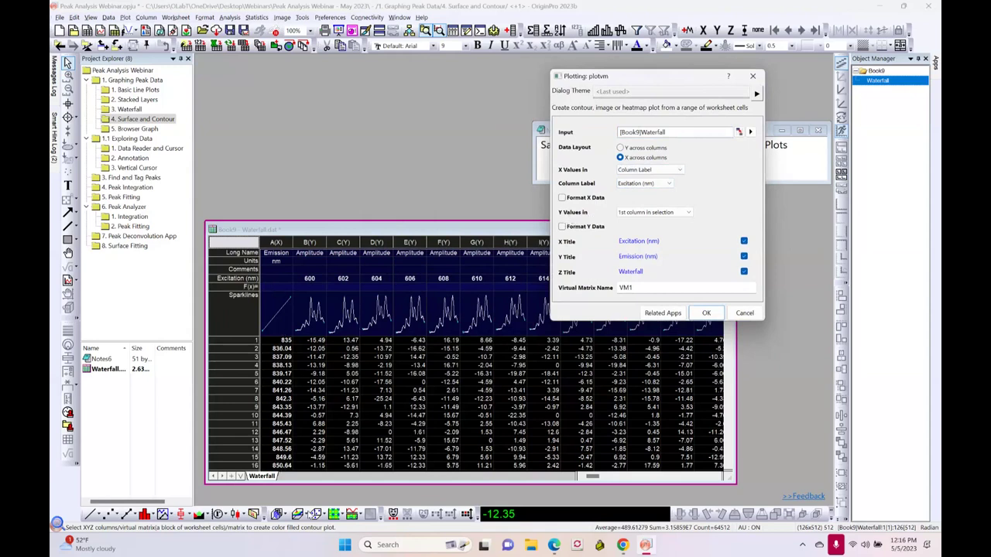
left_click(704, 313)
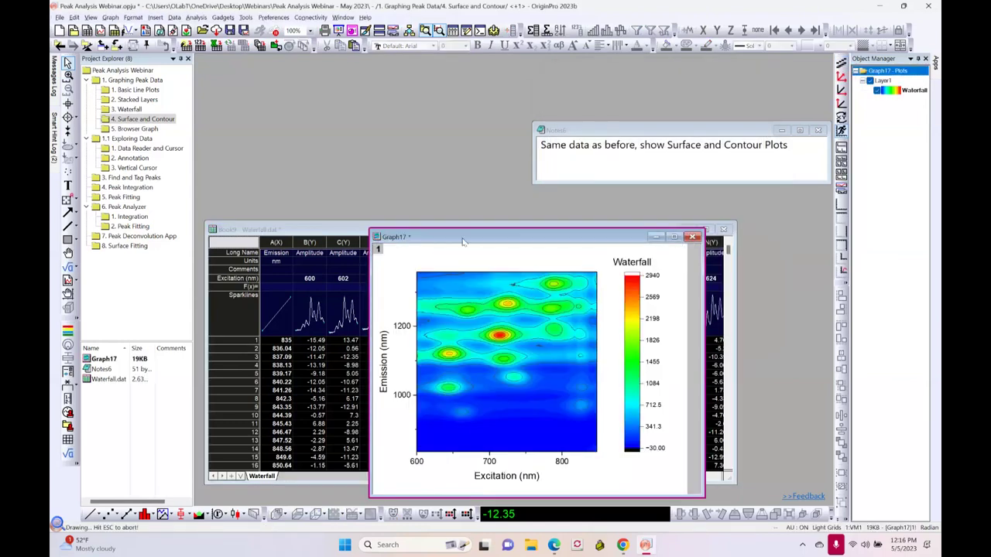
left_click_drag(462, 243, 294, 102)
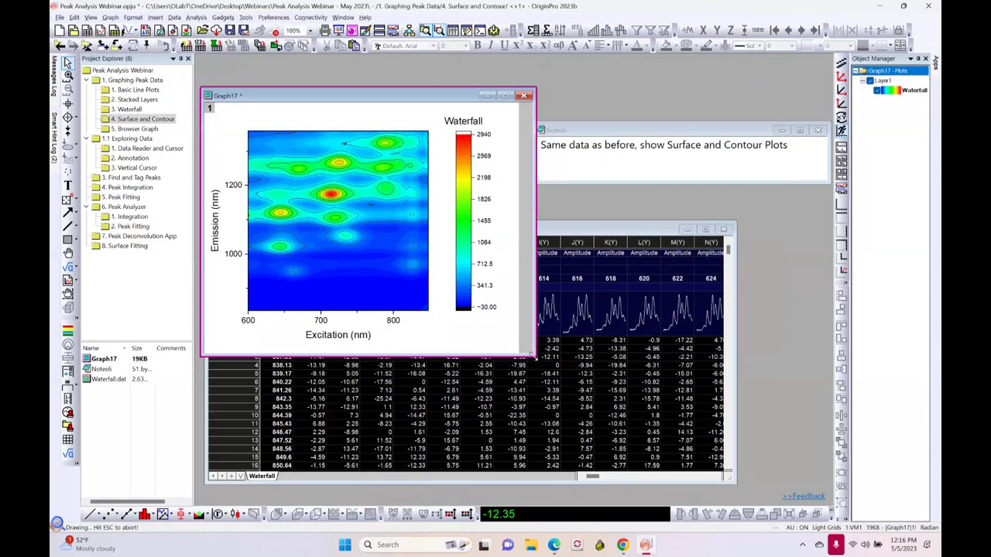
left_click_drag(534, 357, 534, 364)
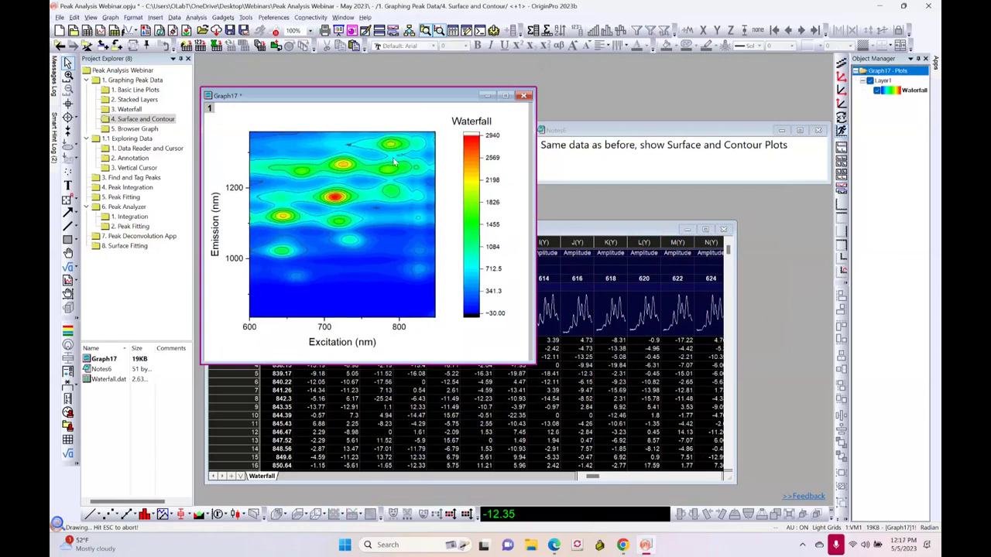
Create a Contour Profiles graph from the whole Waterfall worksheet with the default plotting settings and dismiss the speed mode reminder
mouse_move(352, 272)
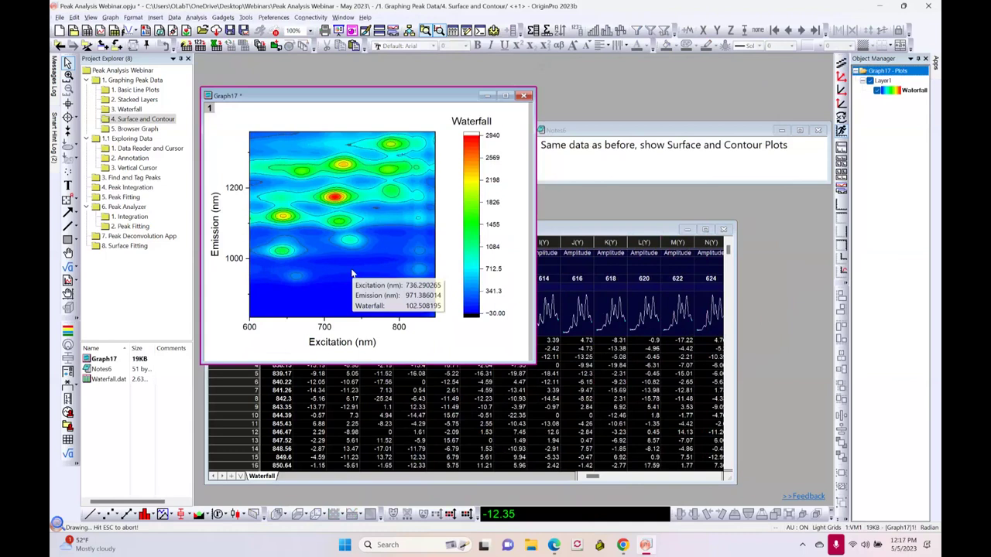
left_click(582, 230)
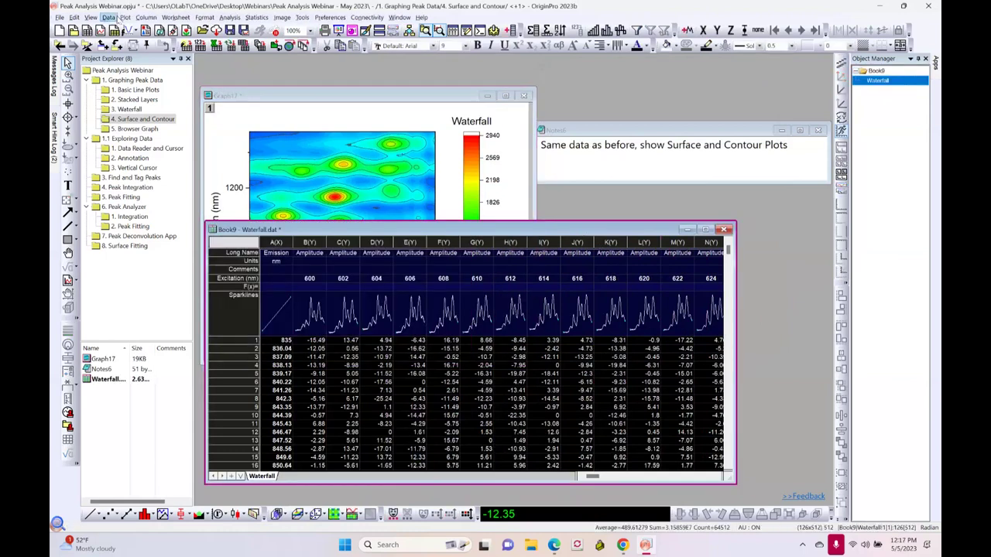
left_click(125, 17)
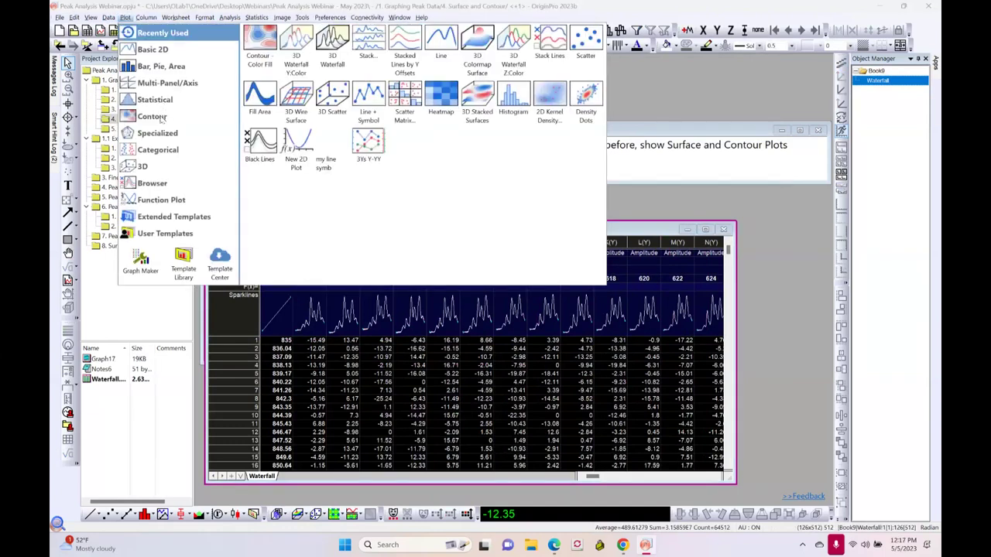
mouse_move(161, 118)
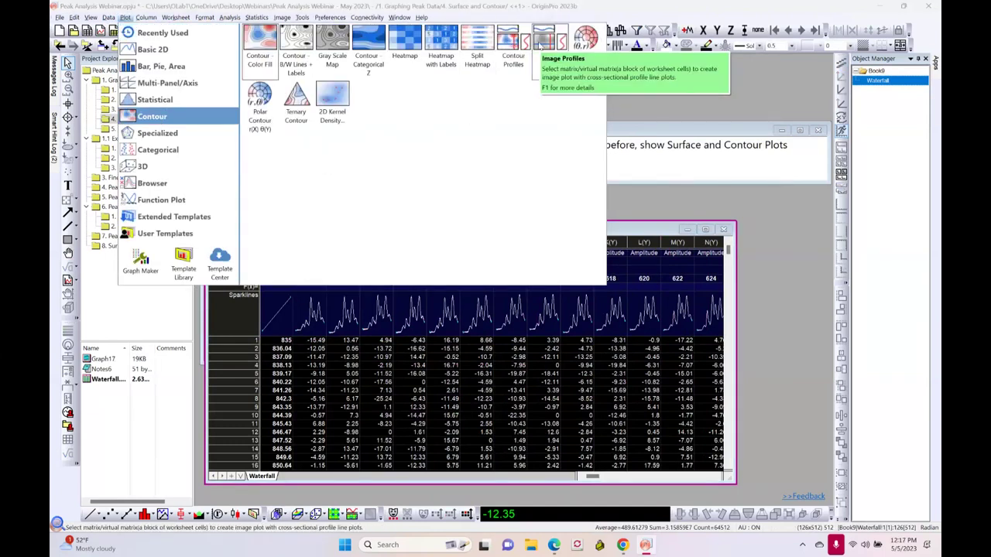
left_click(513, 43)
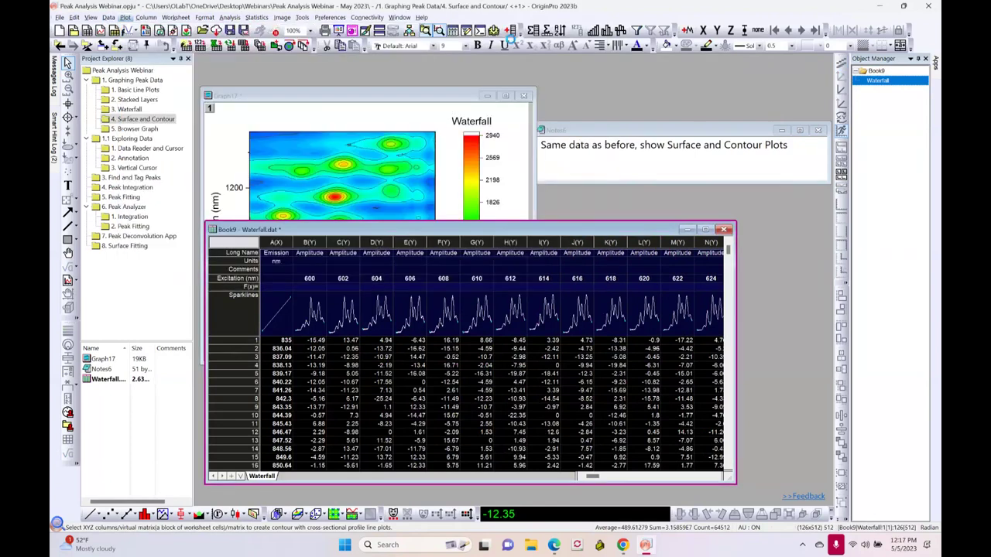
left_click(545, 405)
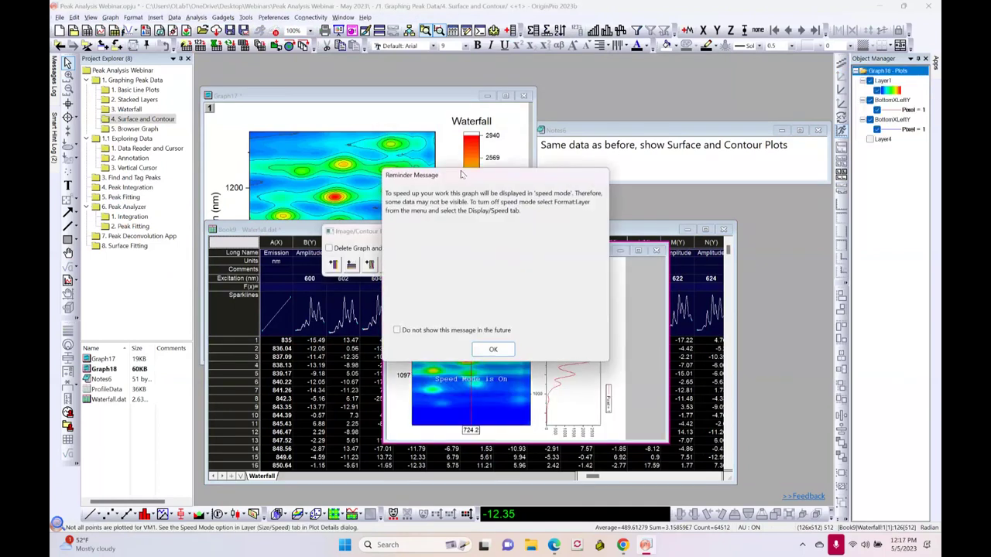
left_click_drag(468, 178, 602, 96)
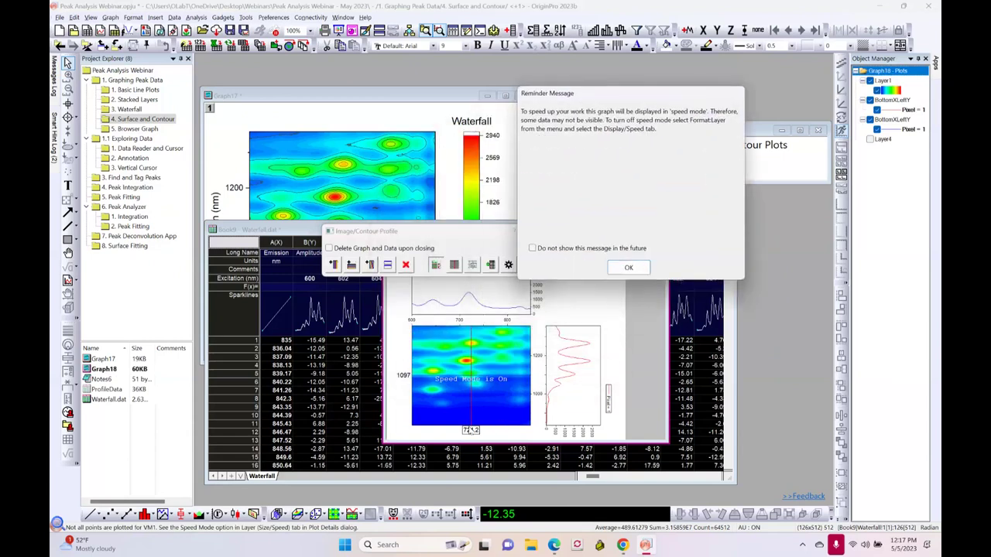
left_click(630, 268)
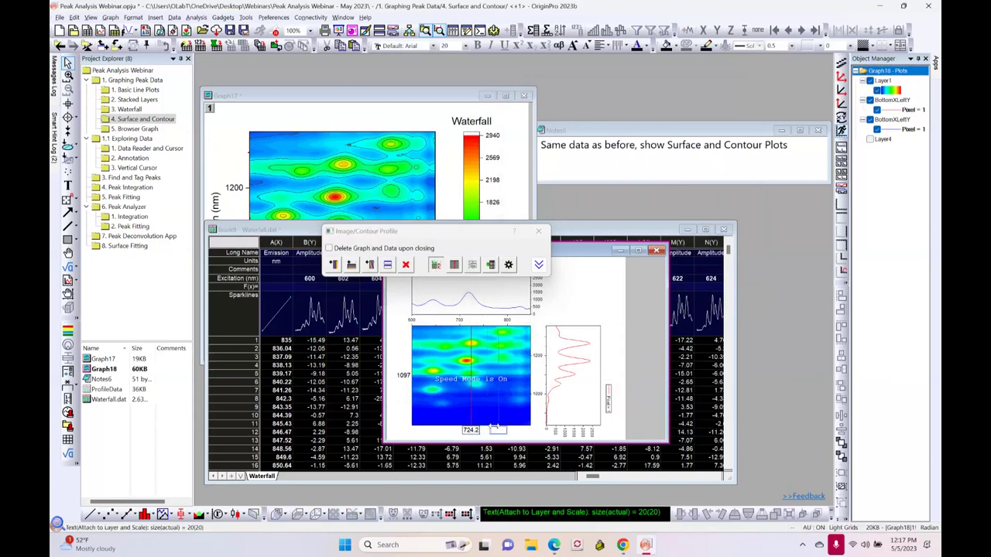
Move the vertical profile line to about 782 nm excitation, then add a second horizontal profile line and shift it to lower emission
left_click_drag(492, 423, 498, 425)
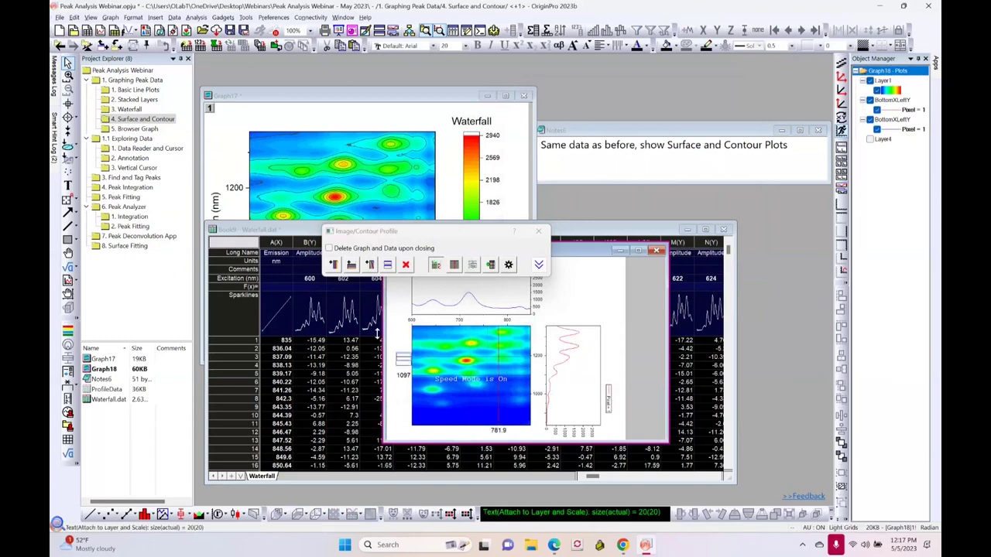
left_click(352, 266)
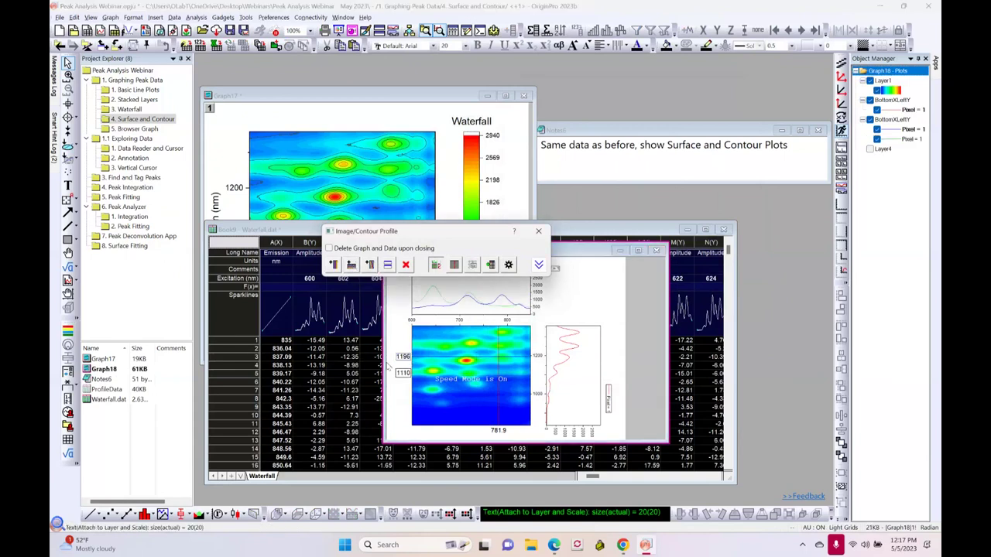
left_click(398, 381)
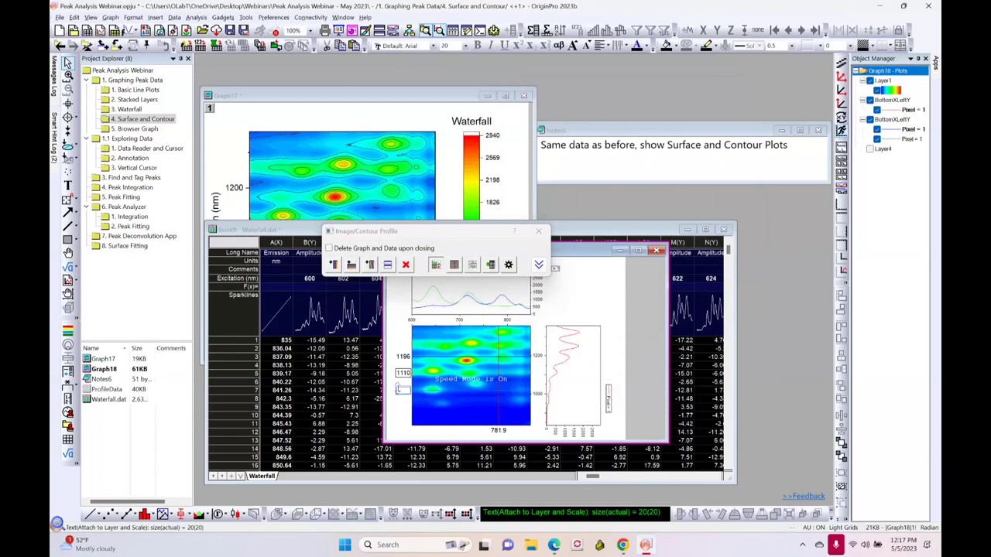
Plot the whole Waterfall worksheet as a 3D Colormap Surface using the existing virtual matrix VM1, and rotate the surface
left_click(279, 230)
left_click(125, 17)
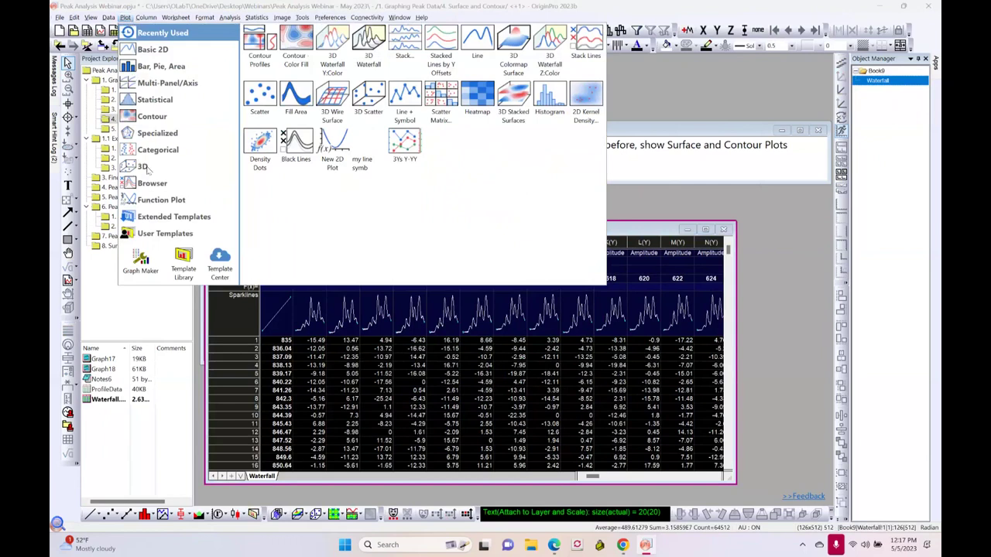
mouse_move(172, 173)
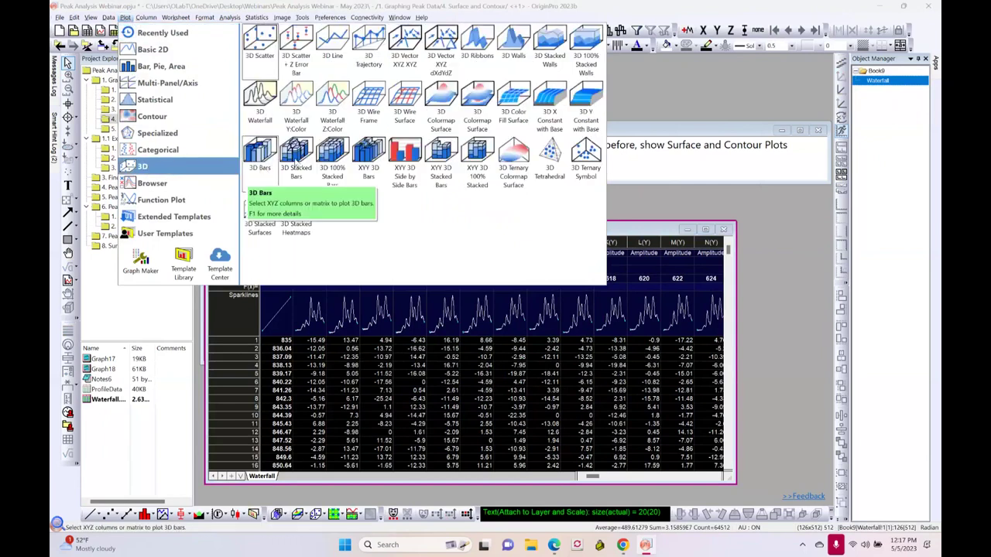
left_click(440, 99)
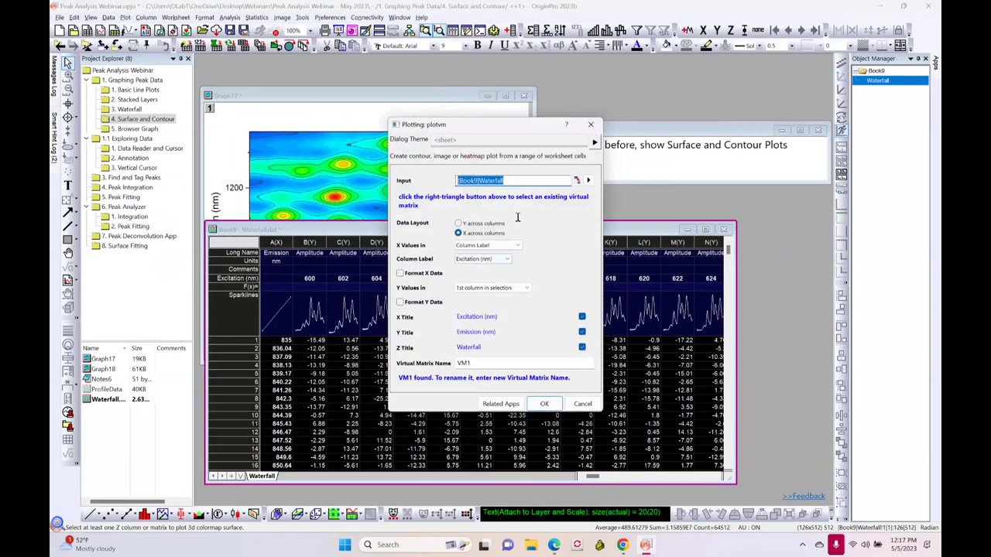
left_click(544, 405)
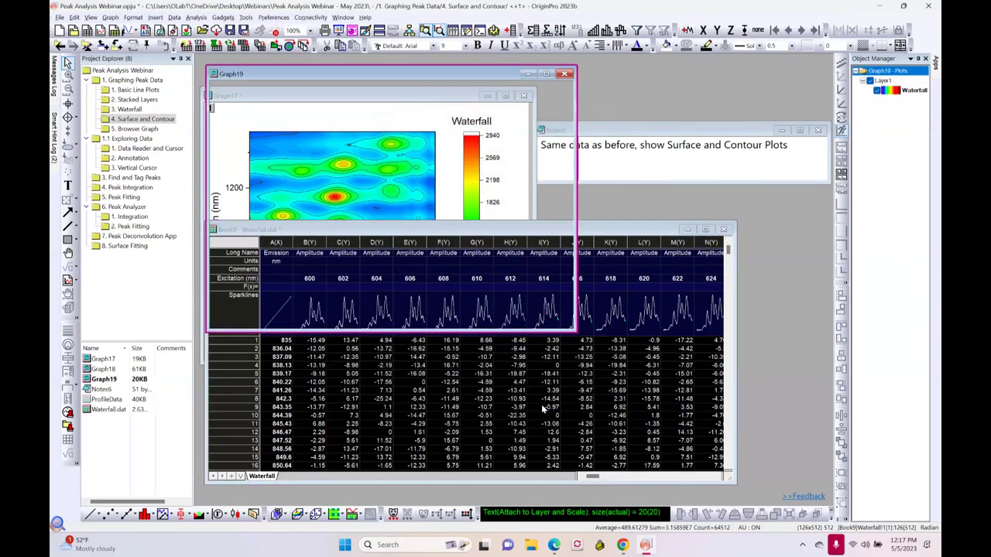
left_click_drag(481, 262, 420, 217)
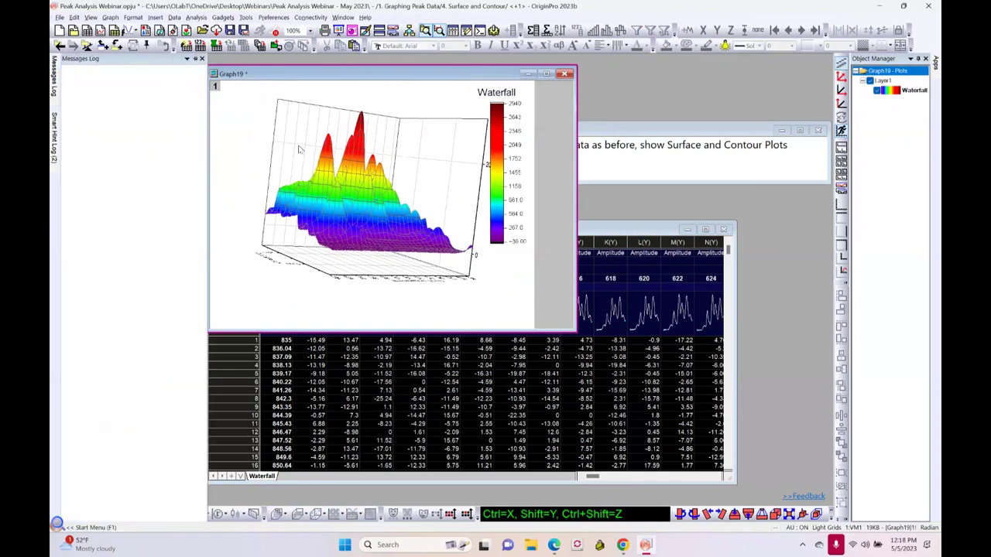
In the 5. Browser Graph folder, widen the Spectra worksheet window and create a Stack Lines browser graph from it
left_click(144, 129)
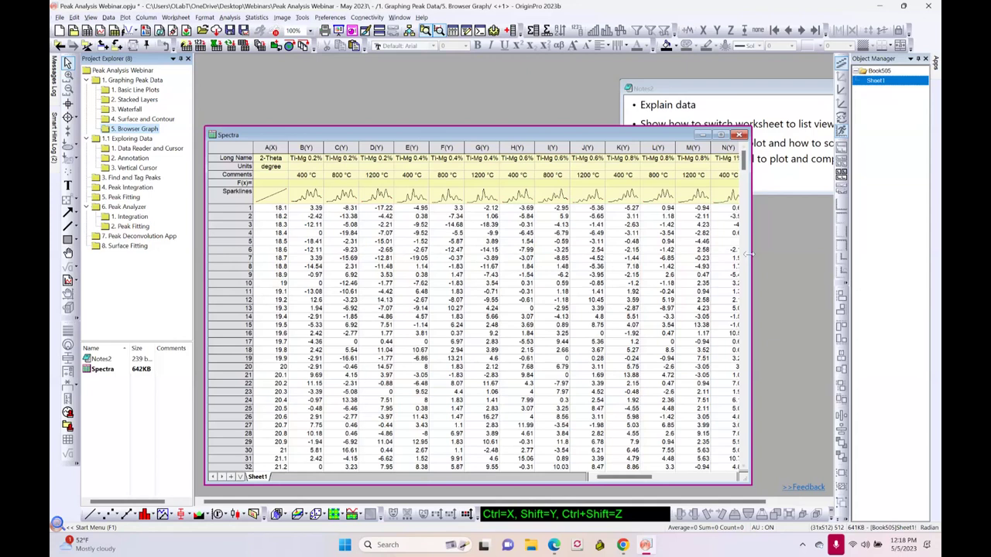
left_click_drag(749, 253, 823, 254)
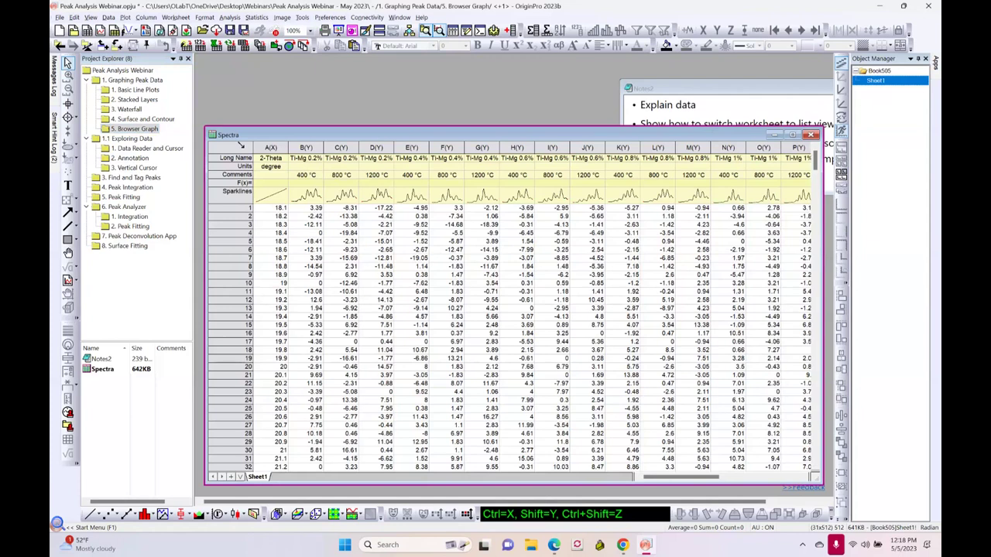
left_click(124, 18)
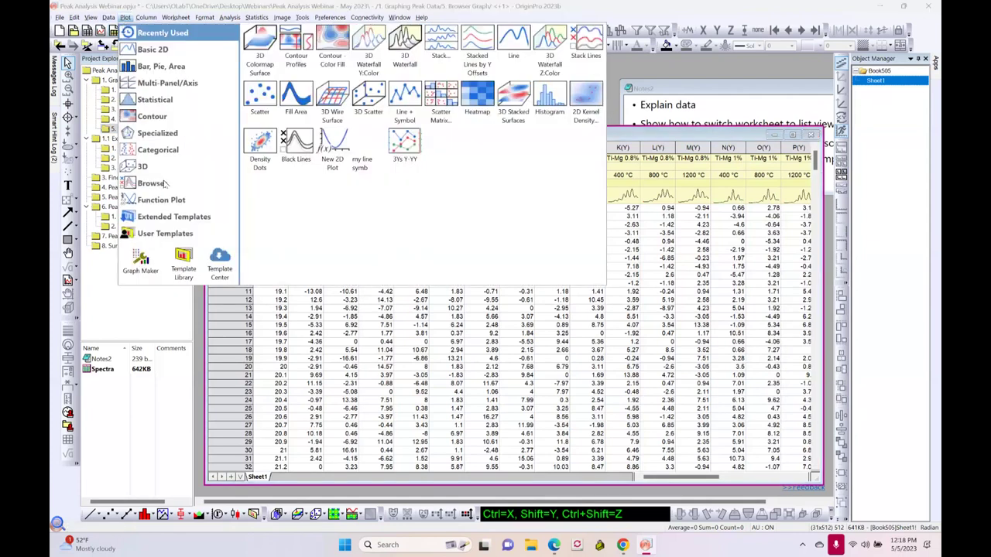
mouse_move(162, 184)
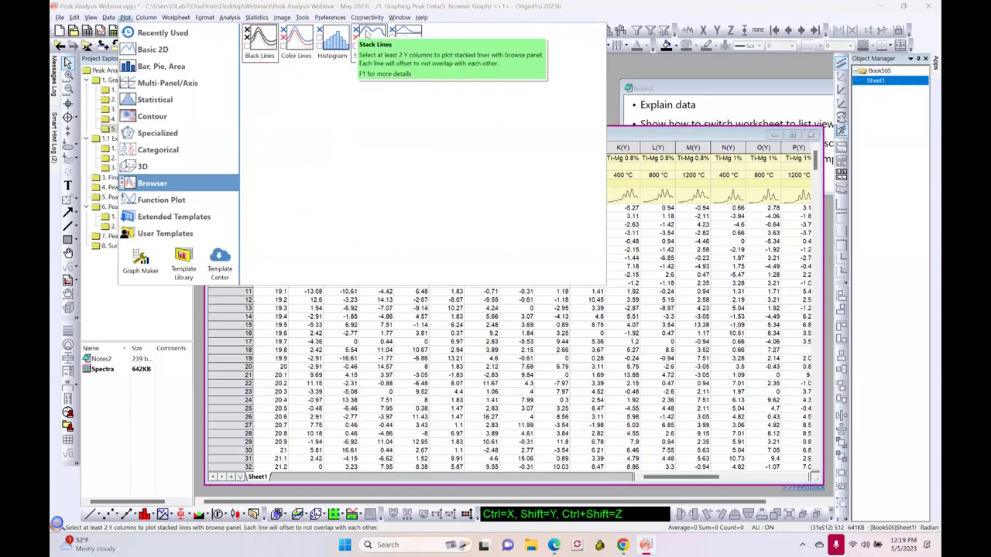
left_click(369, 41)
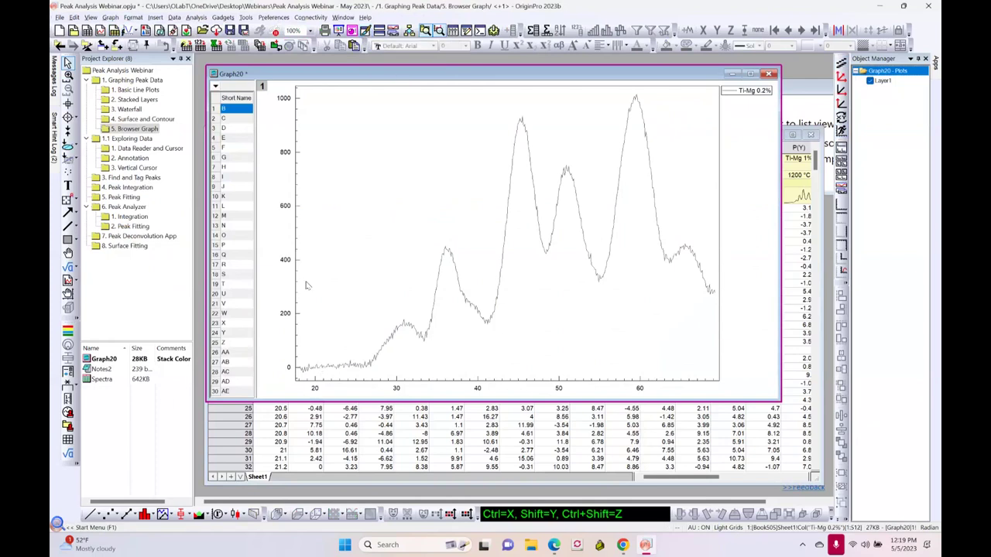
Show Long Name and Comments instead of Short Name in the browser graph's data list, widening the list and repositioning the graph window
left_click_drag(255, 272, 304, 275)
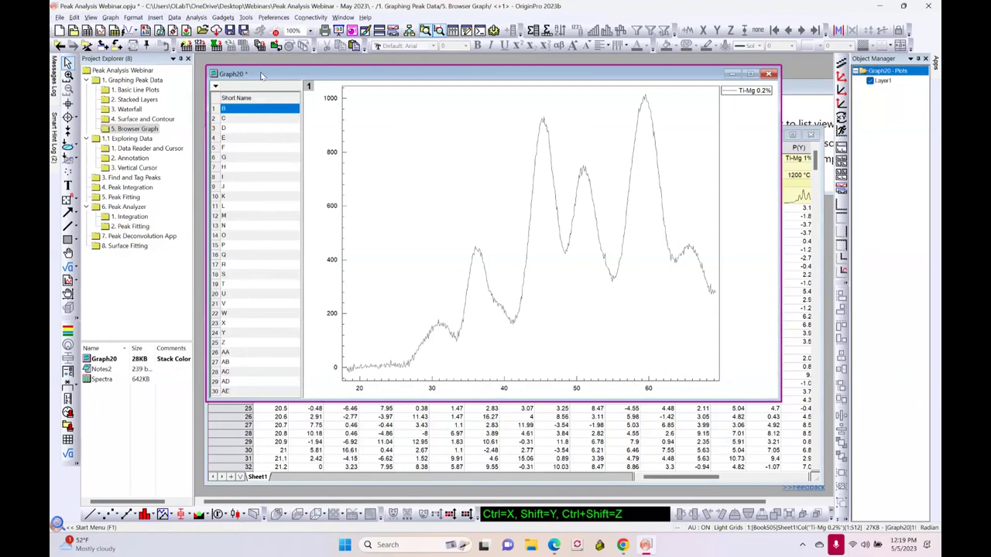
left_click_drag(261, 75, 260, 213)
right_click(263, 239)
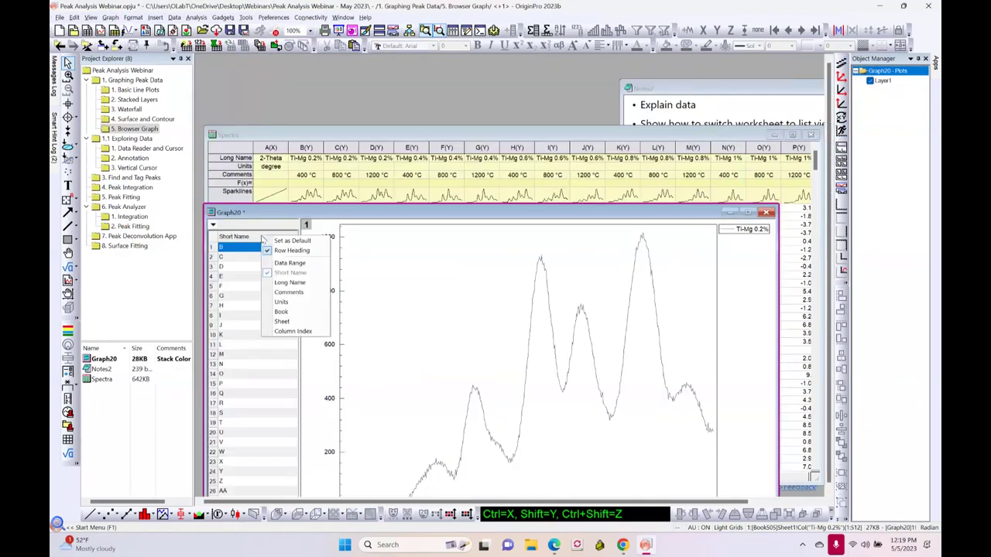
left_click(283, 283)
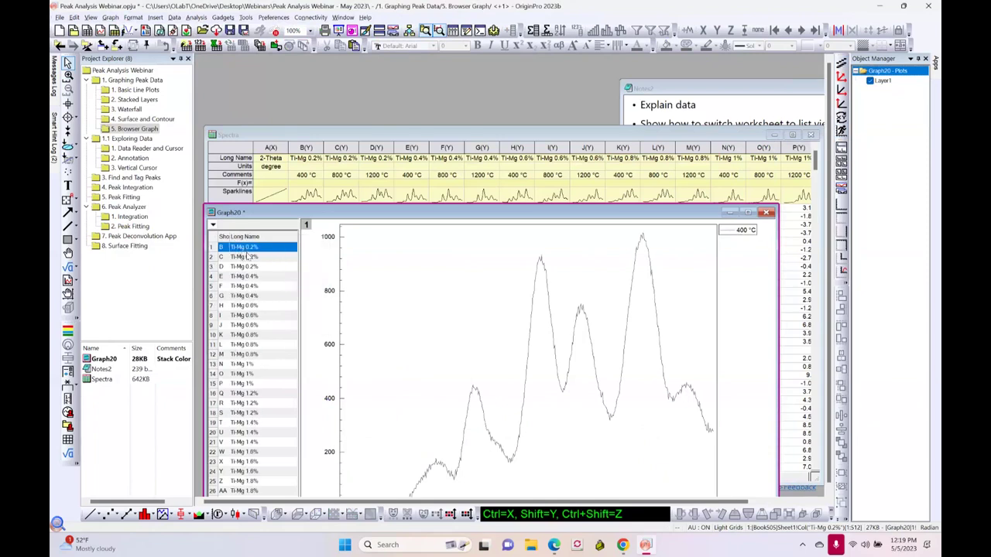
right_click(273, 239)
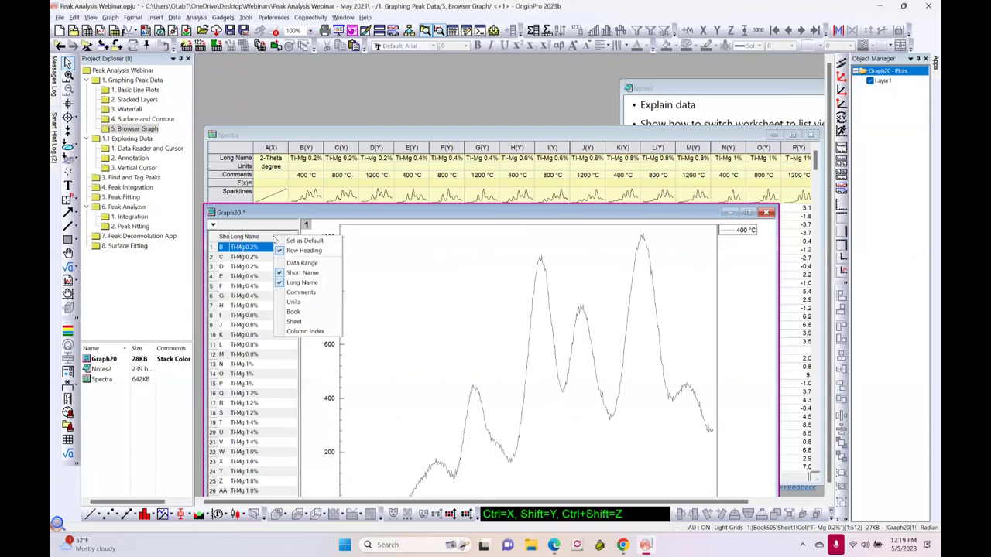
left_click(287, 293)
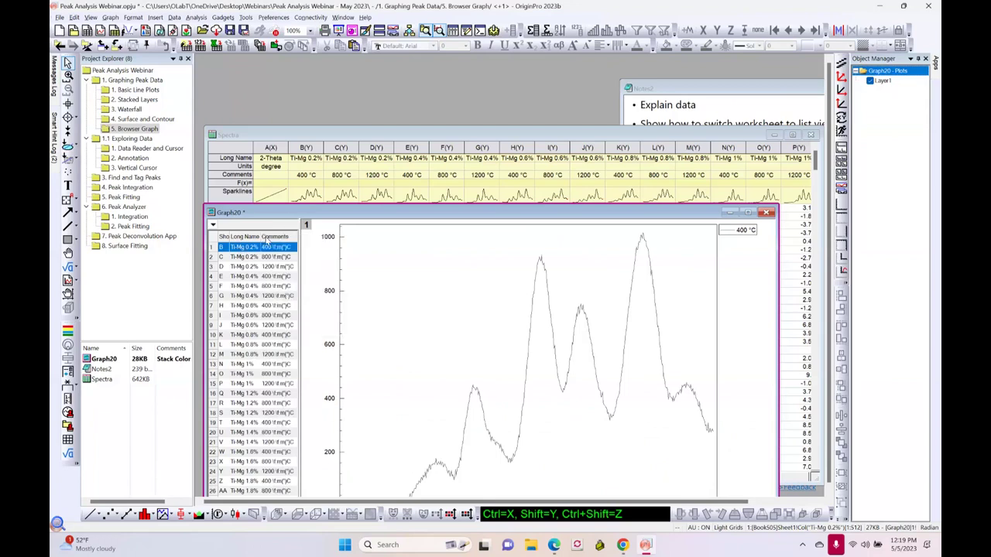
right_click(267, 242)
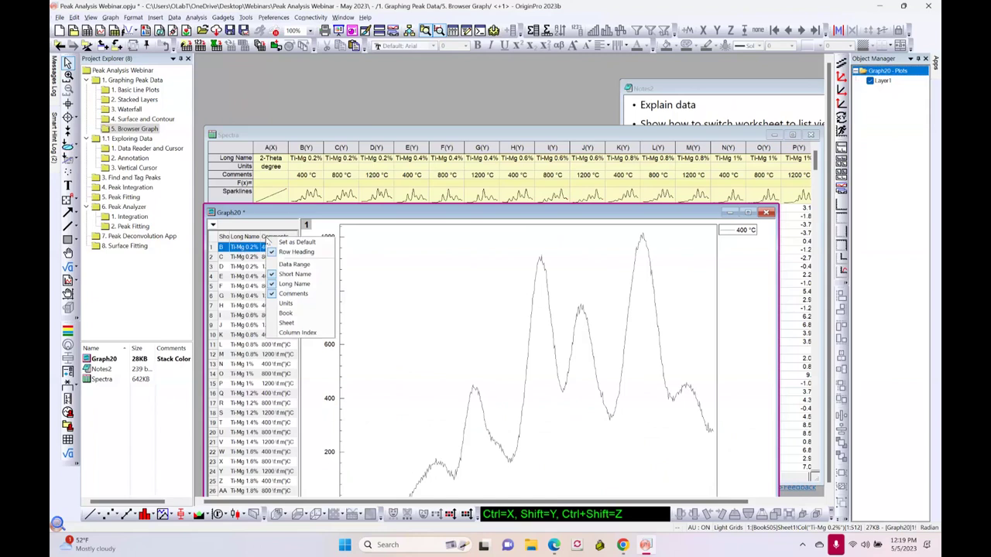
left_click(280, 276)
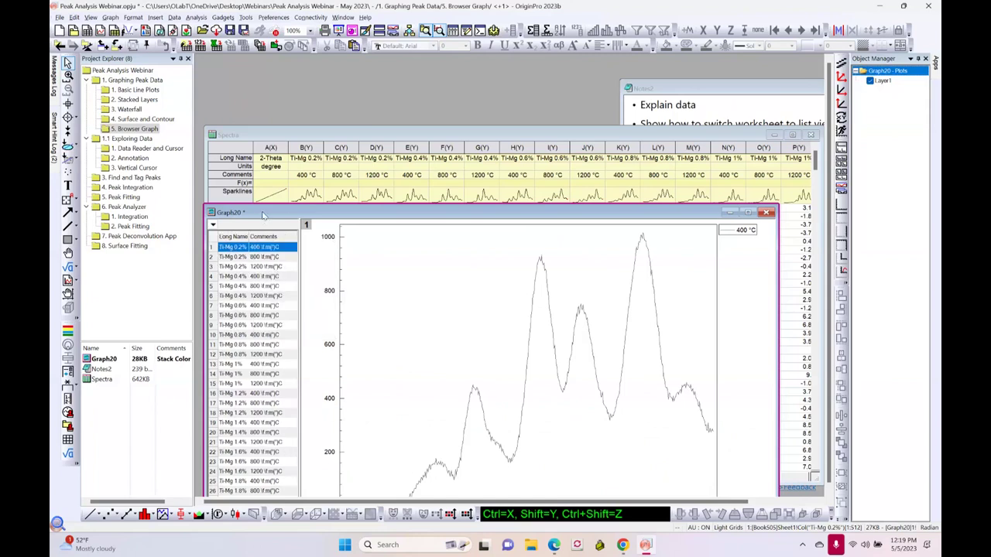
left_click_drag(263, 215, 275, 142)
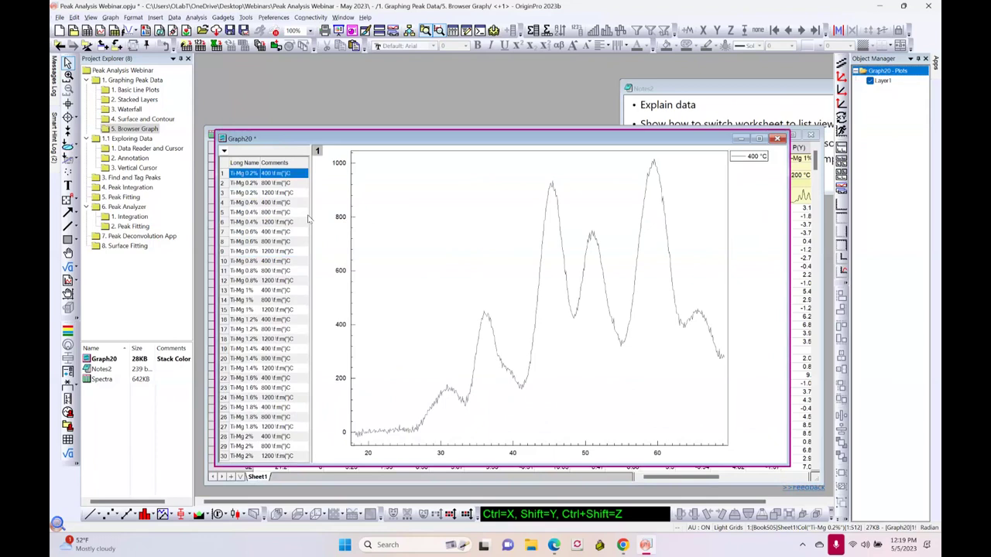
left_click_drag(309, 220, 326, 233)
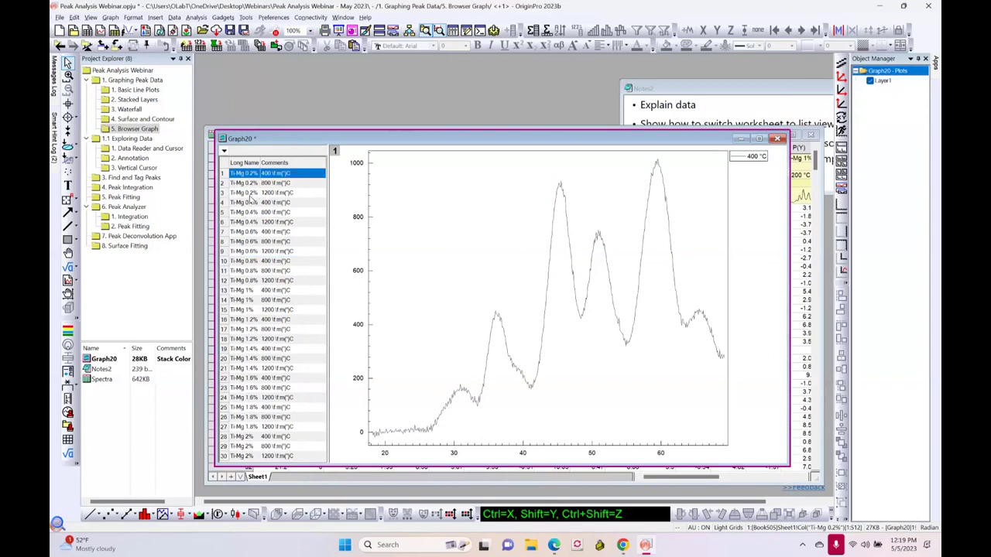
Display the three Ti-Mg 0.2% datasets together in the browser graph and sort its data list by Comments
left_click(252, 193, "shift")
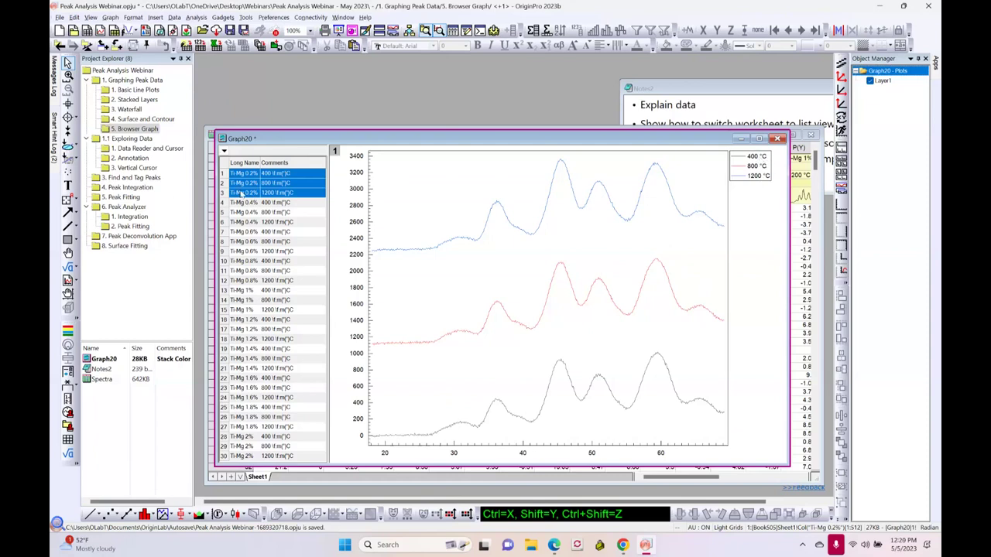
left_click(285, 163)
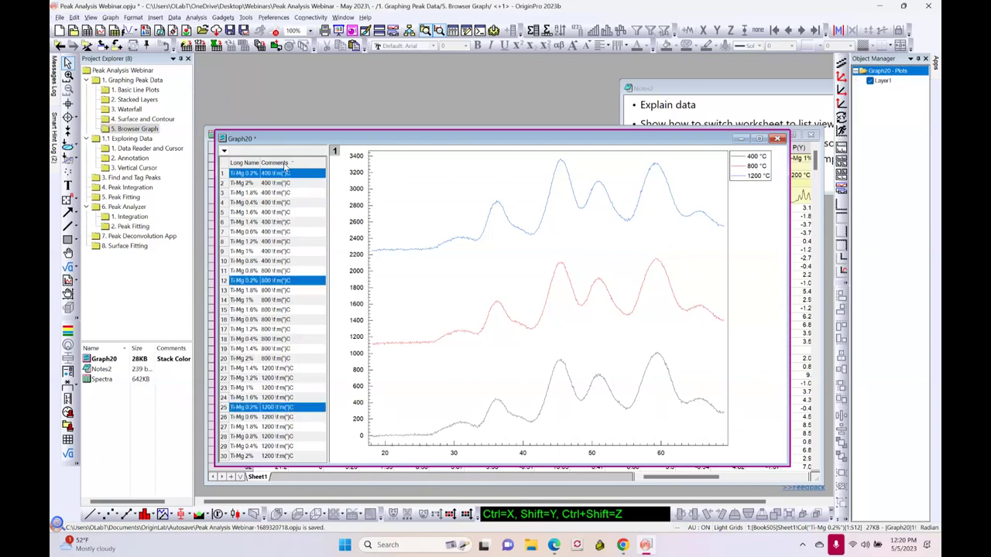
Try different selections of the 400 °C datasets in the sorted list, ending with the first seven stacked together
left_click(273, 261, "shift")
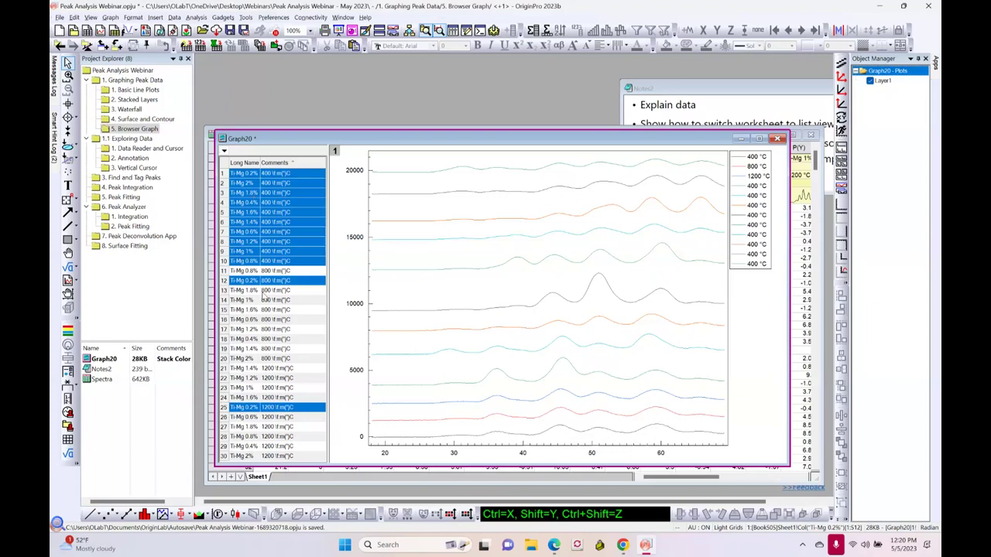
left_click(289, 242)
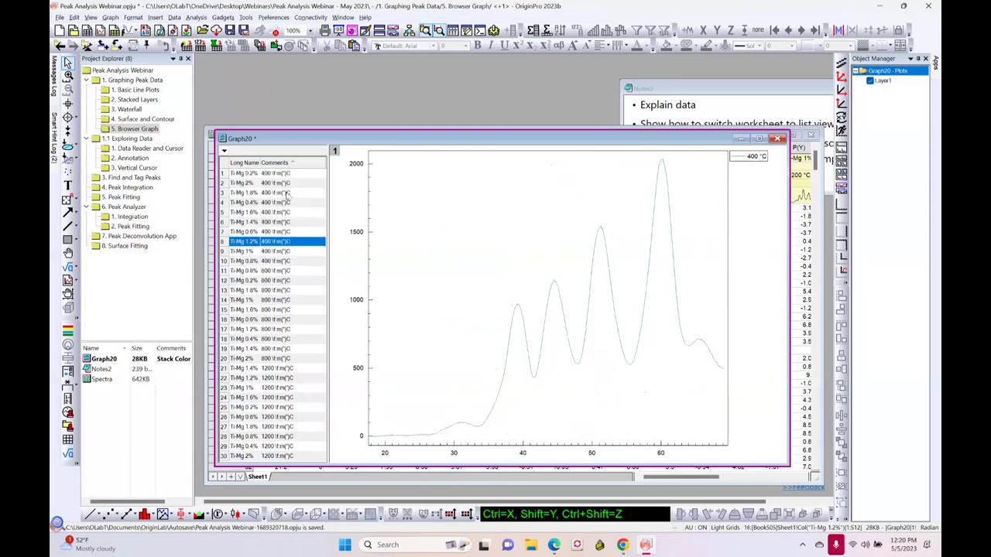
left_click_drag(285, 174, 283, 239)
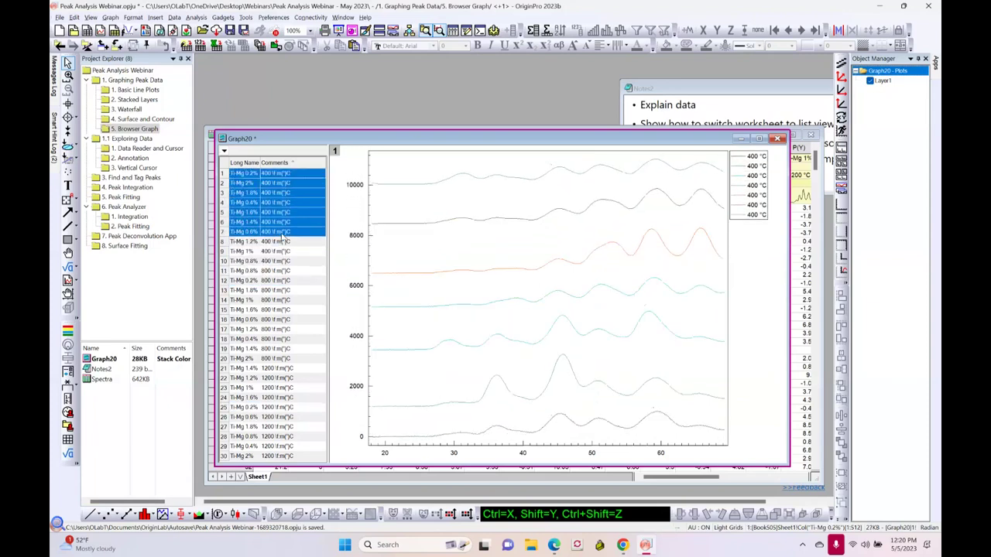
Display only the first Ti-Mg 0.2% dataset in the browser graph and review Flip Through's video export settings without exporting
left_click(254, 177)
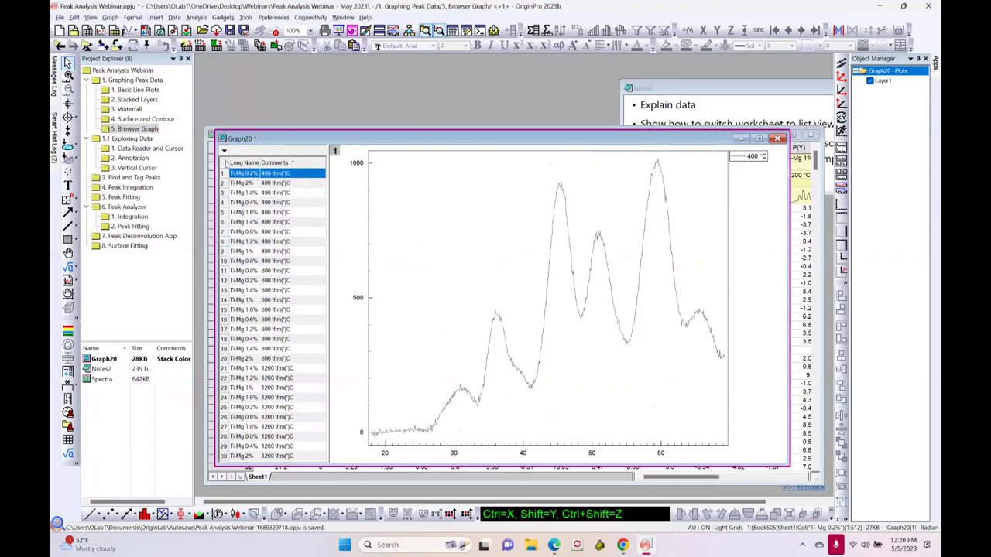
left_click(223, 151)
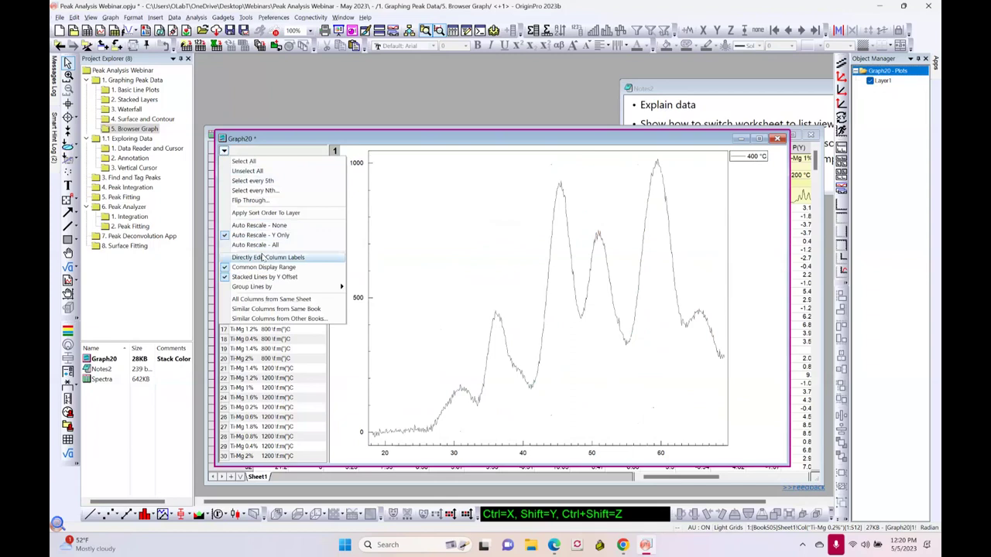
left_click(250, 200)
mouse_move(435, 269)
left_mouse_down()
mouse_move(504, 270)
mouse_move(425, 282)
left_mouse_up()
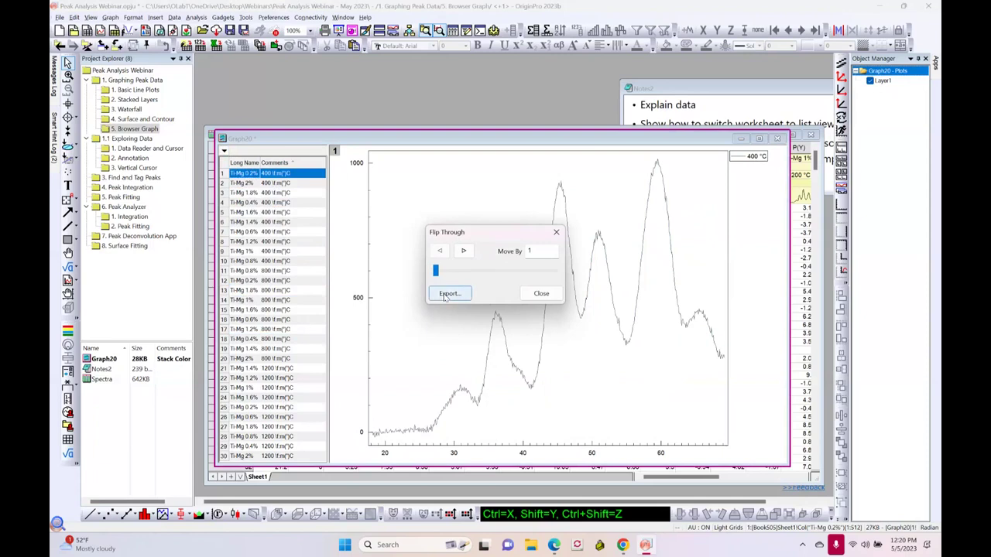
left_click(445, 296)
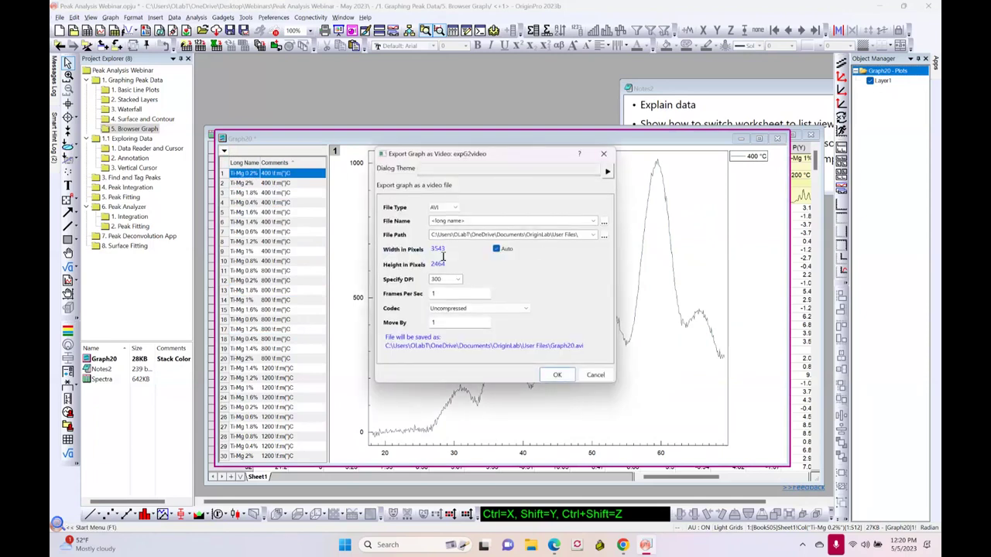
left_click(595, 375)
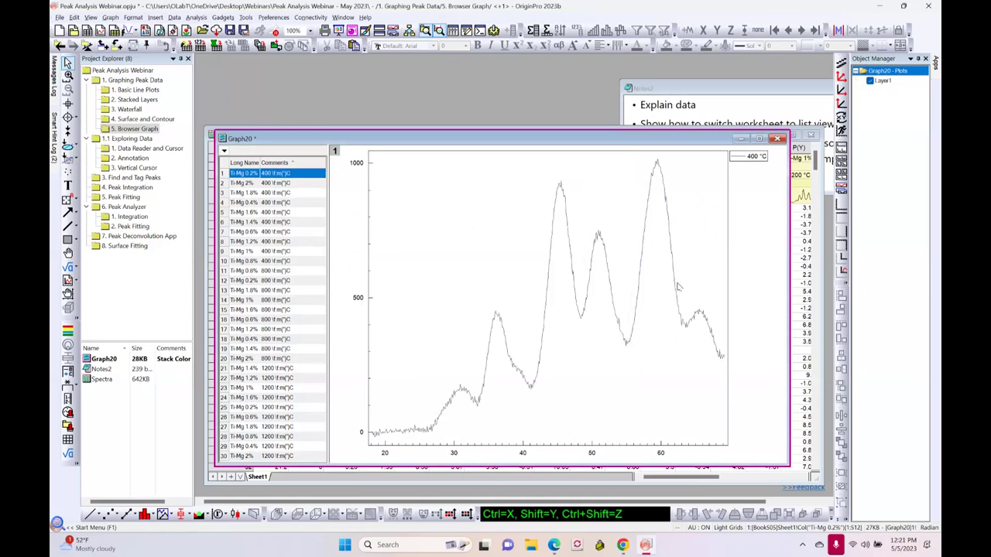
Open the 1. Data Reader and Cursor folder under 1.1 Exploring Data and enlarge its Voltage graph window
mouse_move(568, 201)
left_click(143, 139)
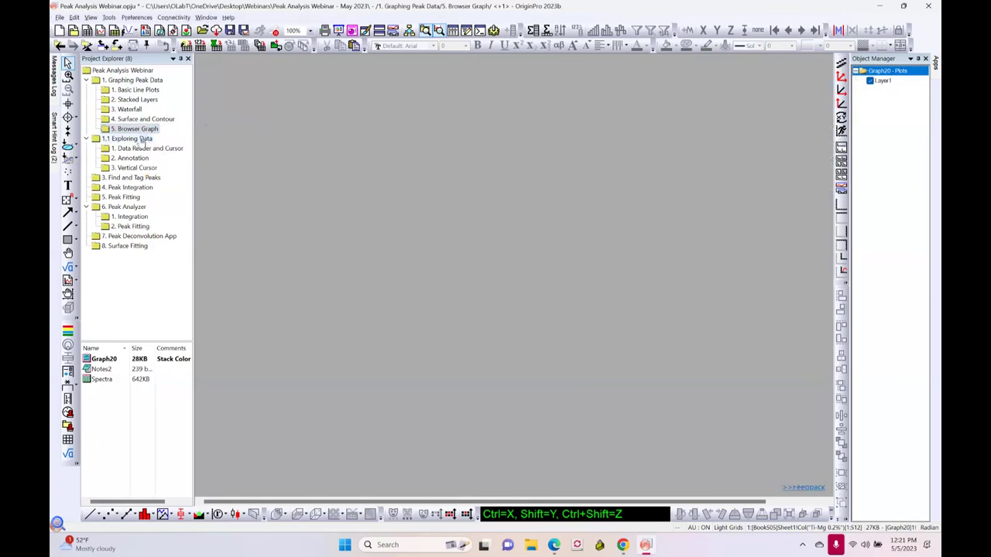
left_click(142, 150)
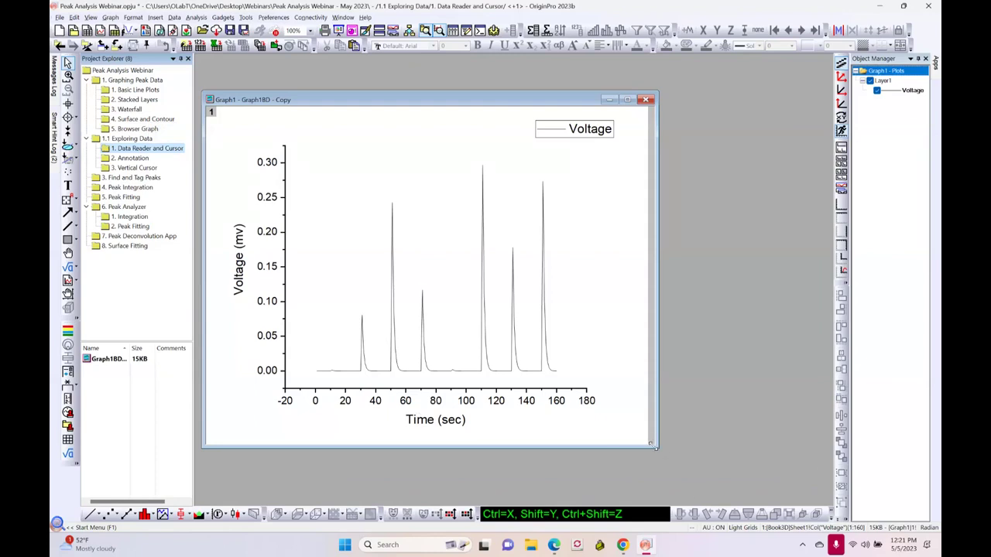
left_click_drag(655, 447, 683, 469)
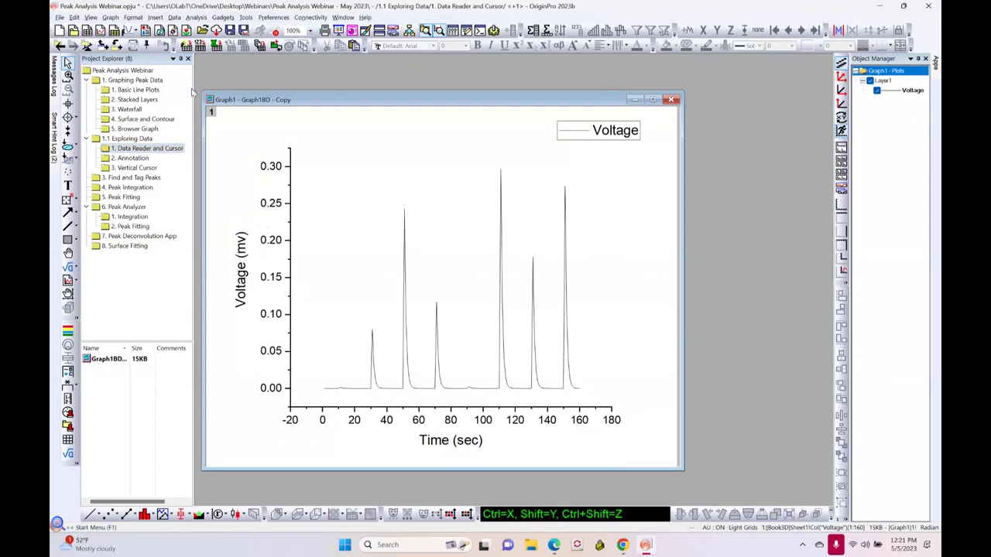
Zoom in on the first three voltage peaks, between about 20 and 90 sec, and rescale the axes to show all data
mouse_move(54, 62)
left_click_drag(353, 195, 467, 426)
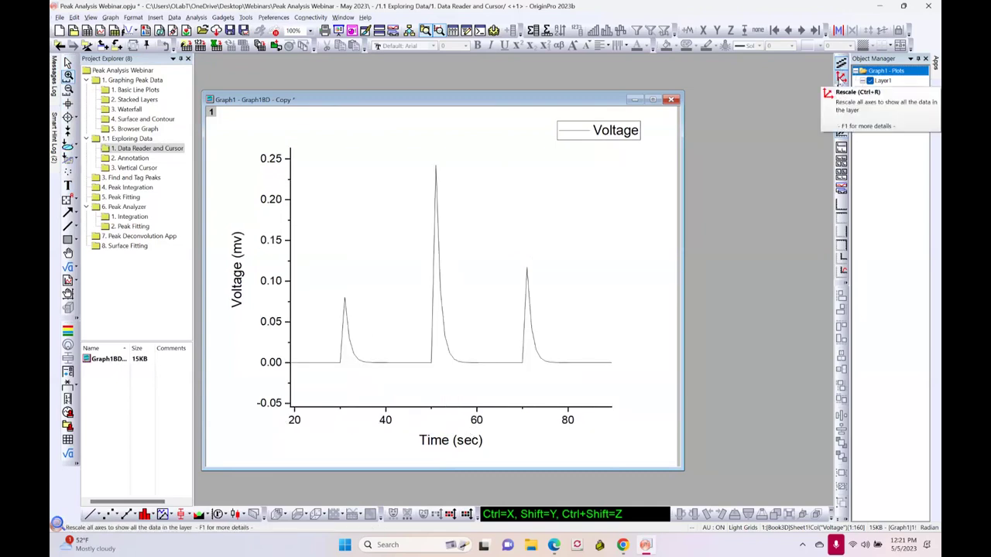
left_click(842, 78)
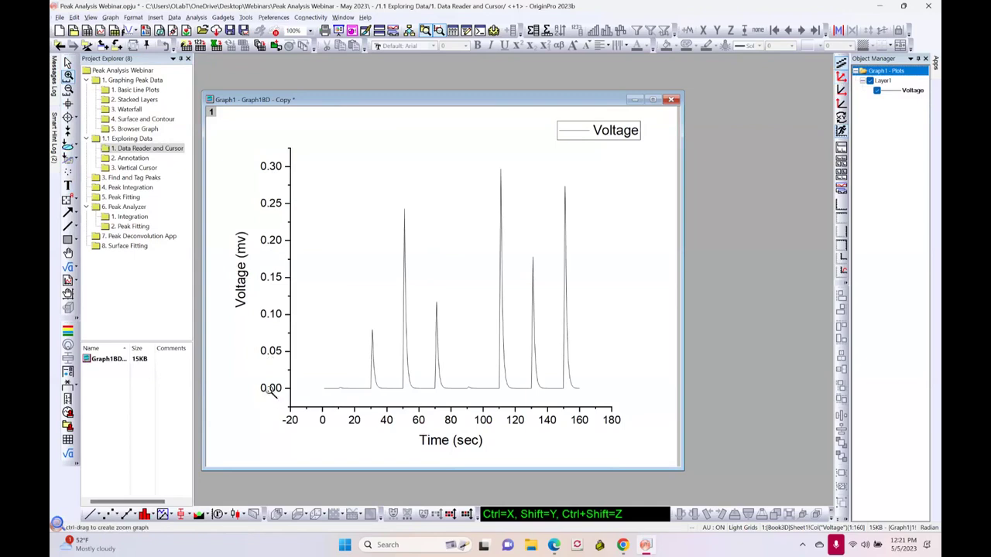
Read screen coordinates at several points between and beside the voltage peaks with the Screen Reader
left_click(69, 105)
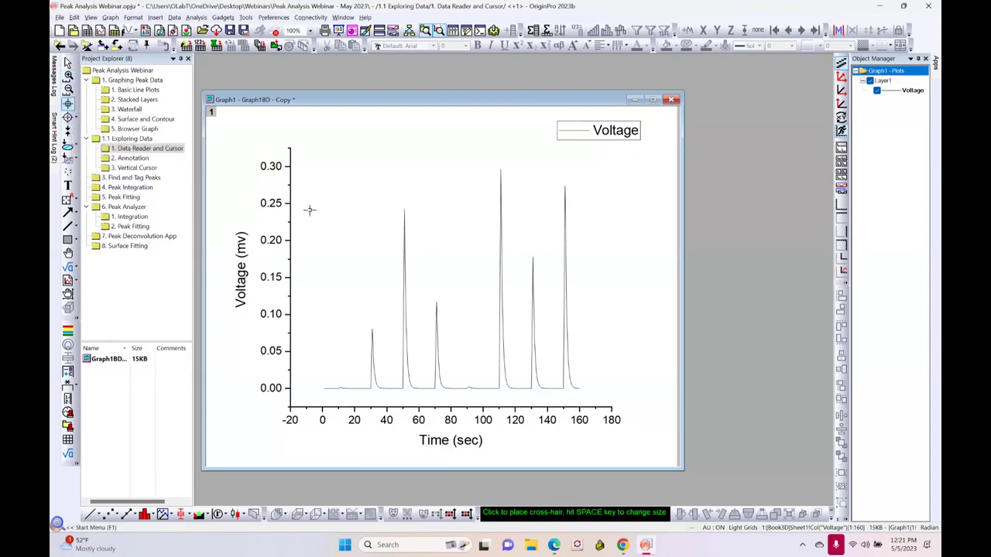
left_click(365, 213)
left_click(439, 240)
left_click(454, 205)
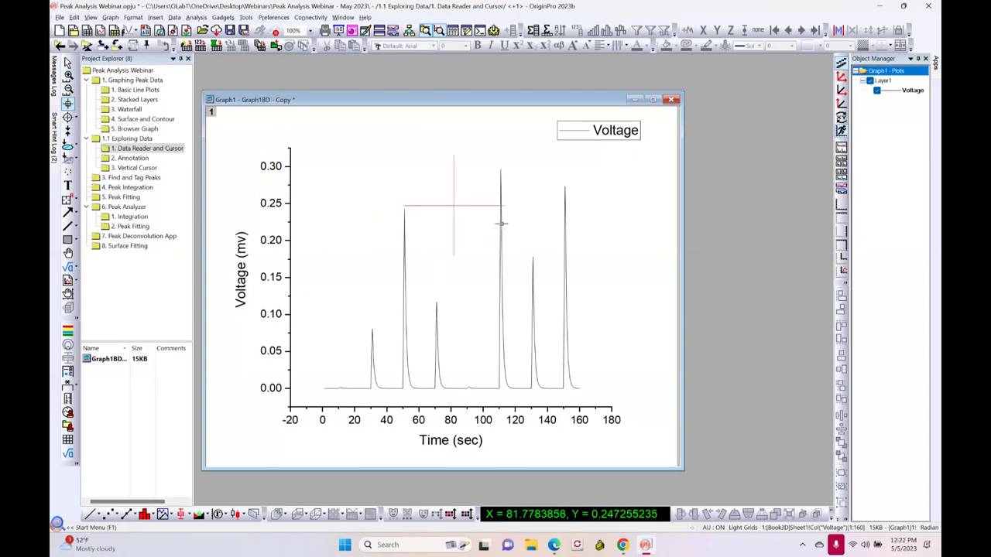
left_click(543, 229)
left_click(553, 287)
left_click(578, 294)
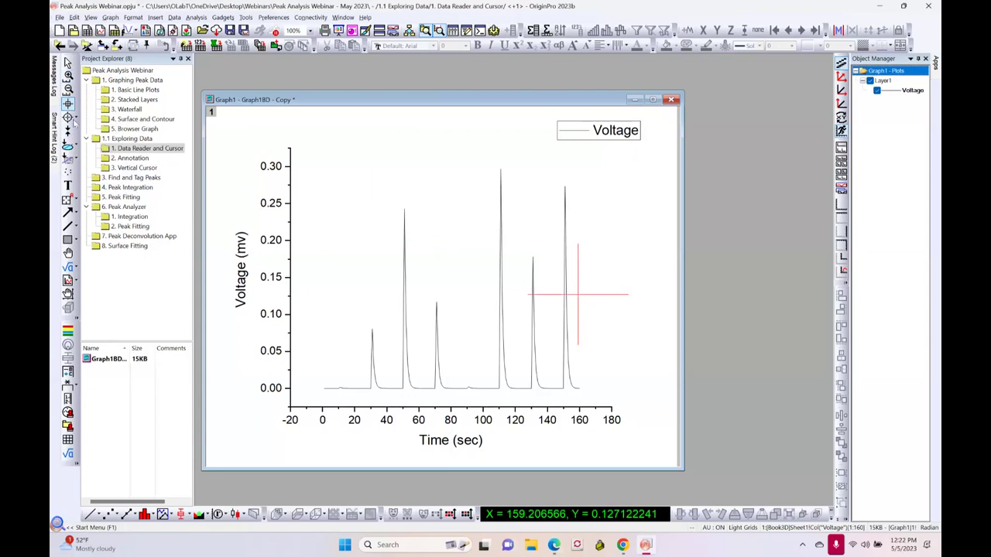
Read data values along the peak near 51 sec with the Data Reader, from its apex to its base and back
left_click(75, 123)
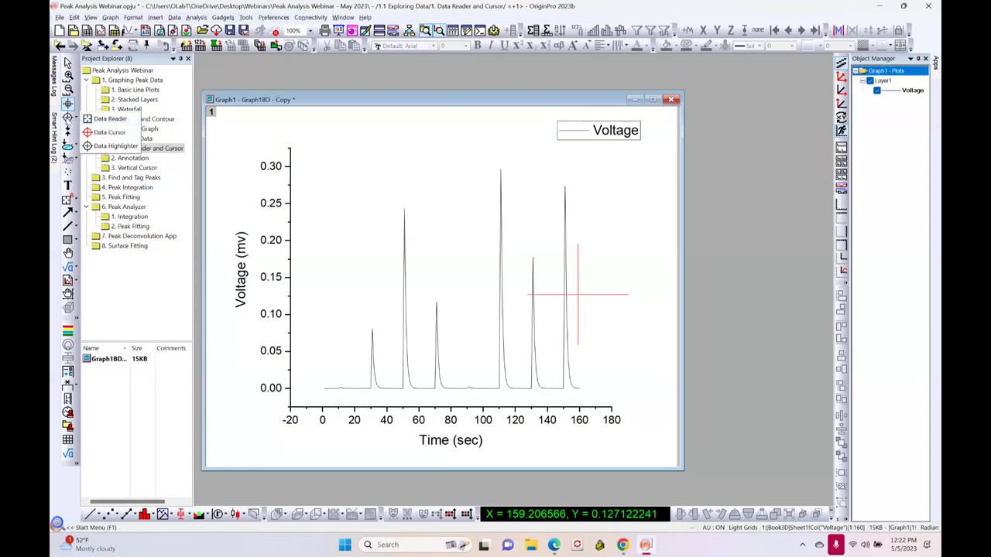
left_click(95, 119)
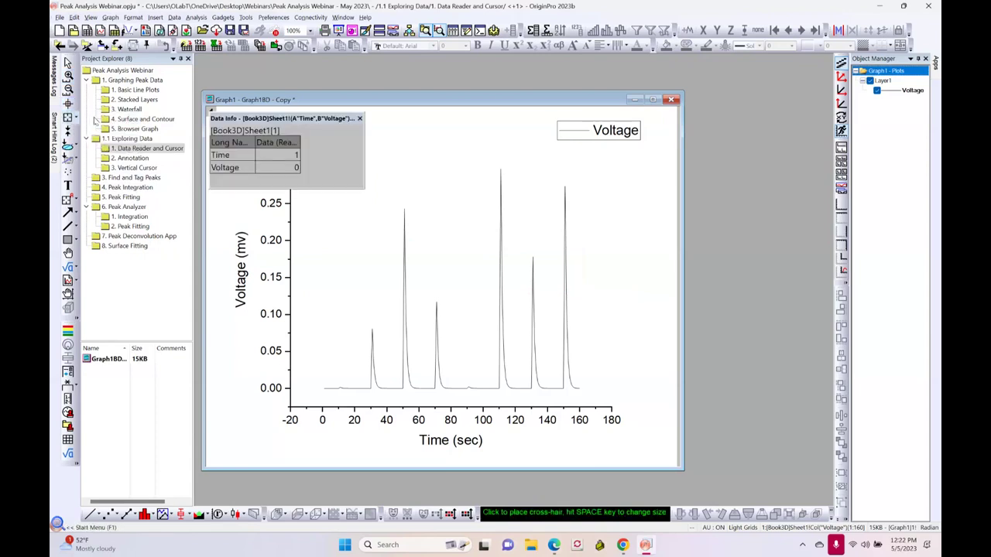
left_click(403, 212)
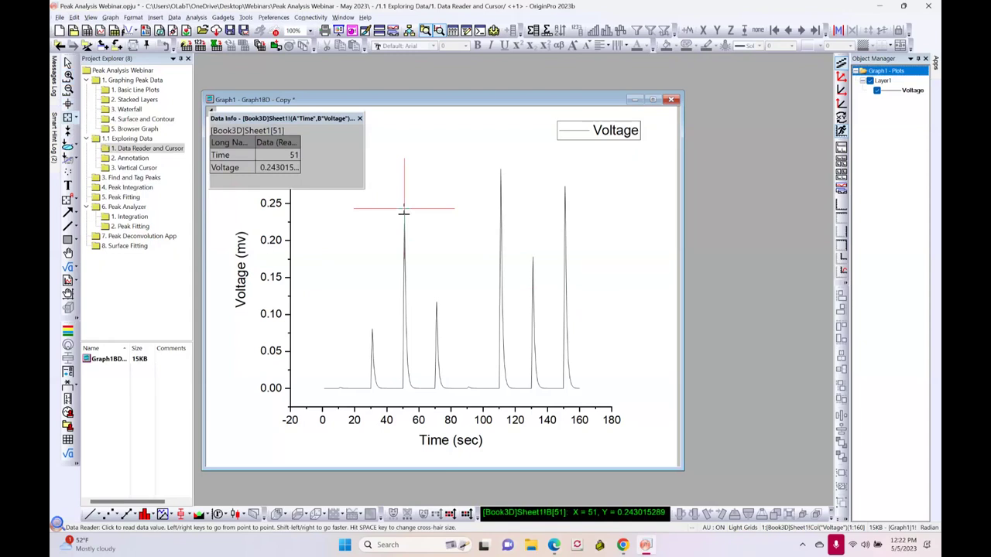
left_click(405, 325)
left_click(403, 211)
left_click(402, 391)
left_click(405, 210)
left_click(405, 325)
left_click(408, 365)
left_click(410, 384)
left_click(411, 389)
left_click(412, 393)
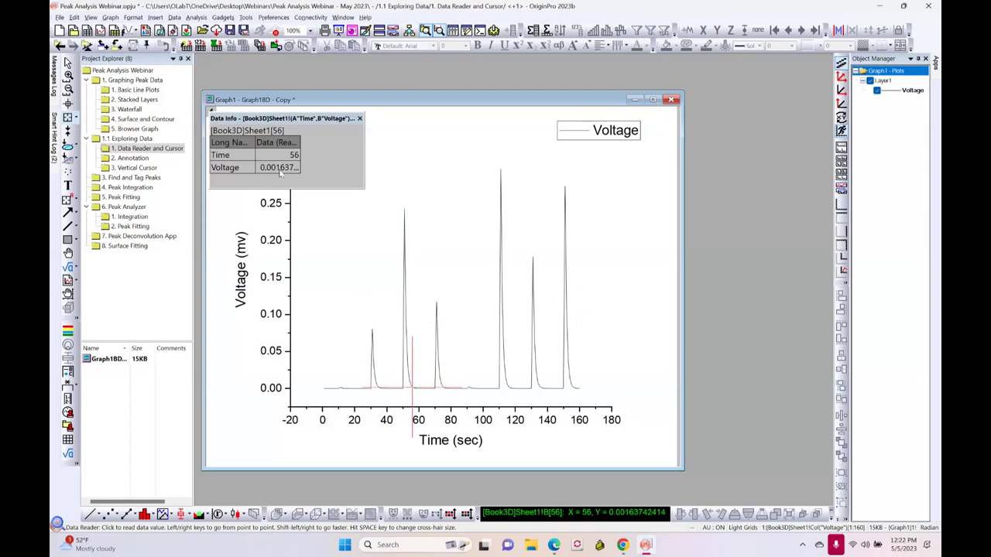
left_click_drag(411, 385, 404, 213)
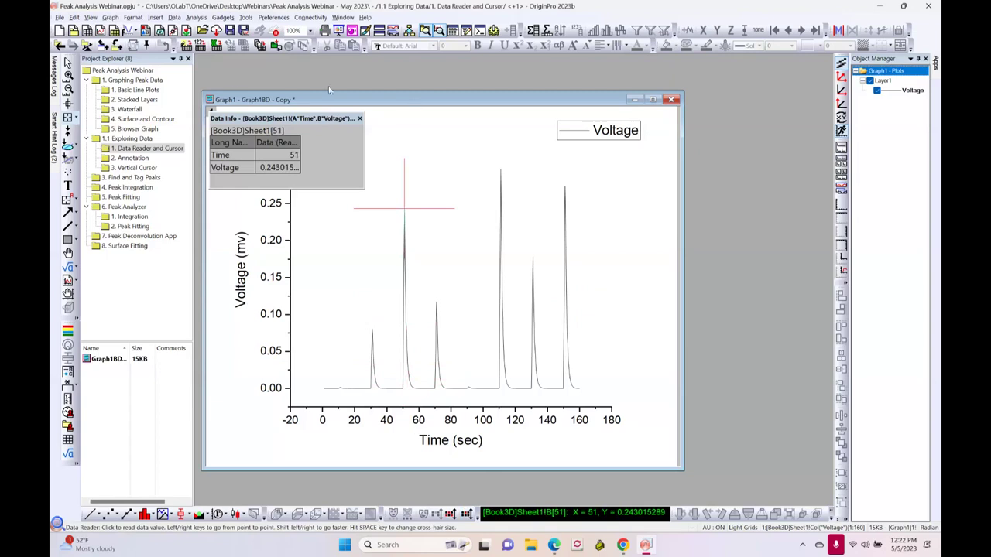
left_click(67, 64)
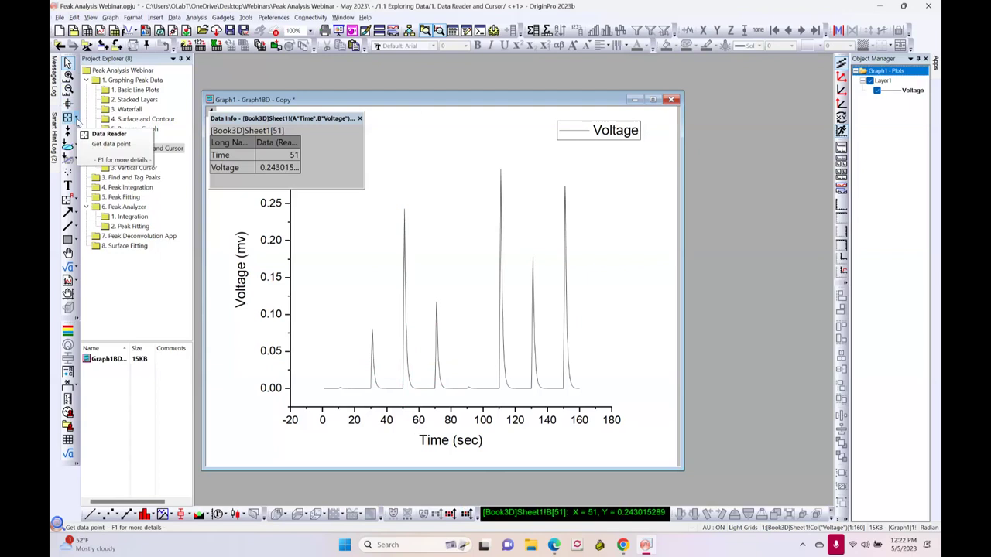
Place two data cursors on the Voltage curve, at the peak apexes near 51 and 111 sec
left_click(78, 122)
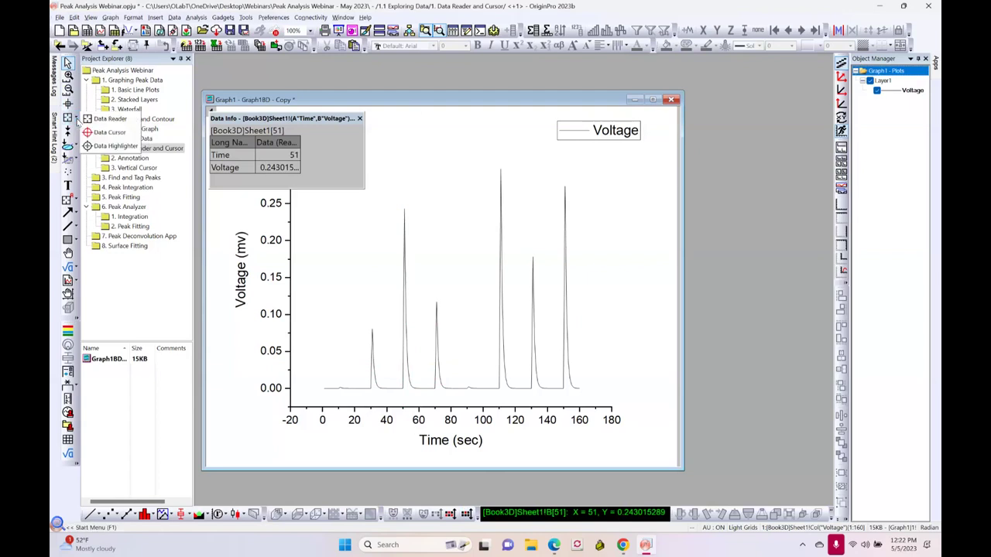
left_click(111, 132)
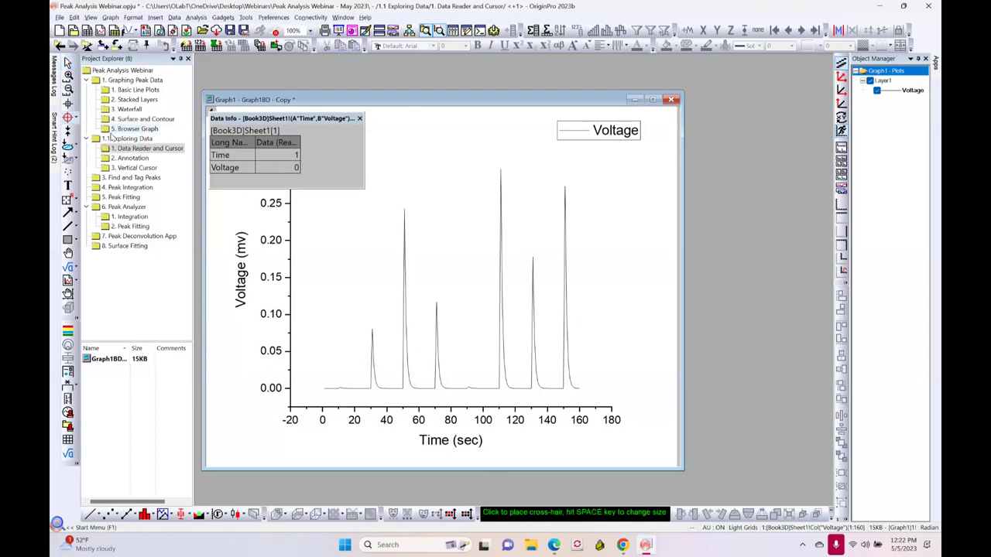
left_click(404, 209)
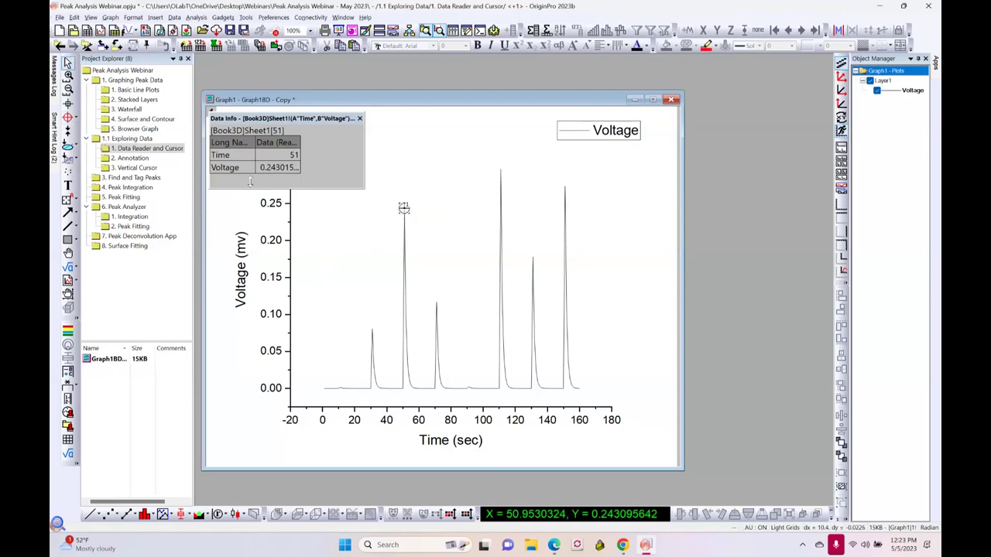
left_click(67, 118)
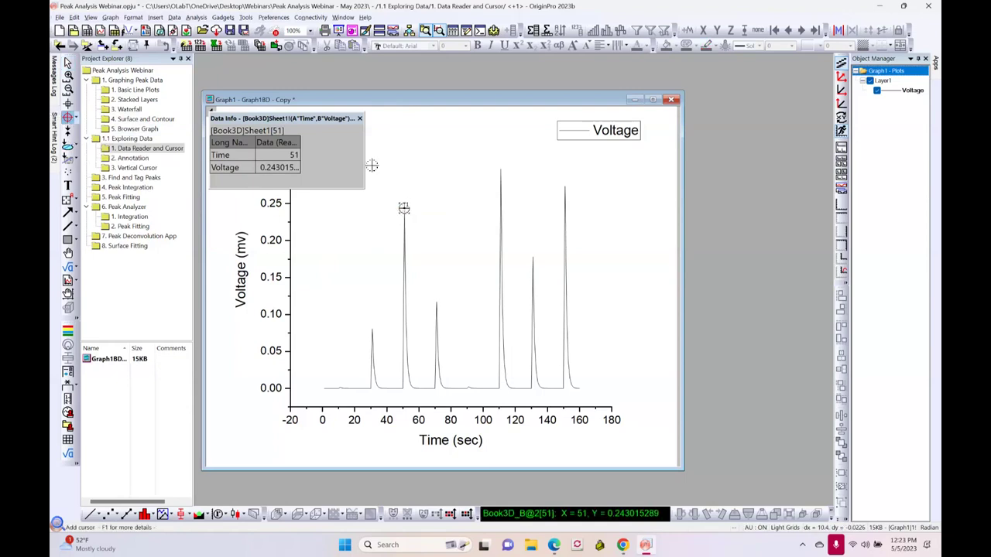
left_click(501, 168)
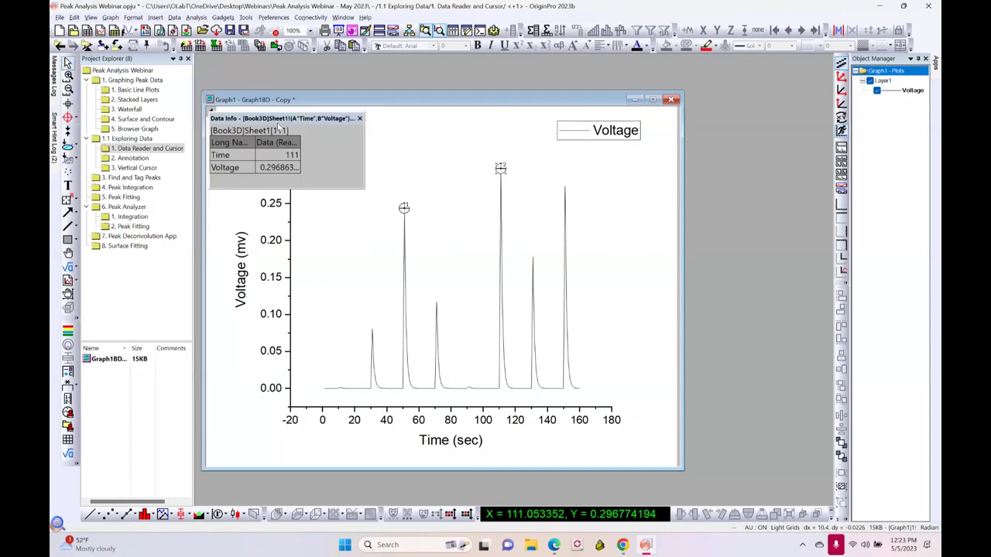
Reposition and enlarge the Data Info window and add a value column to its report with source Relative (Cursor2 - Cursor1)
left_click_drag(295, 181, 448, 385)
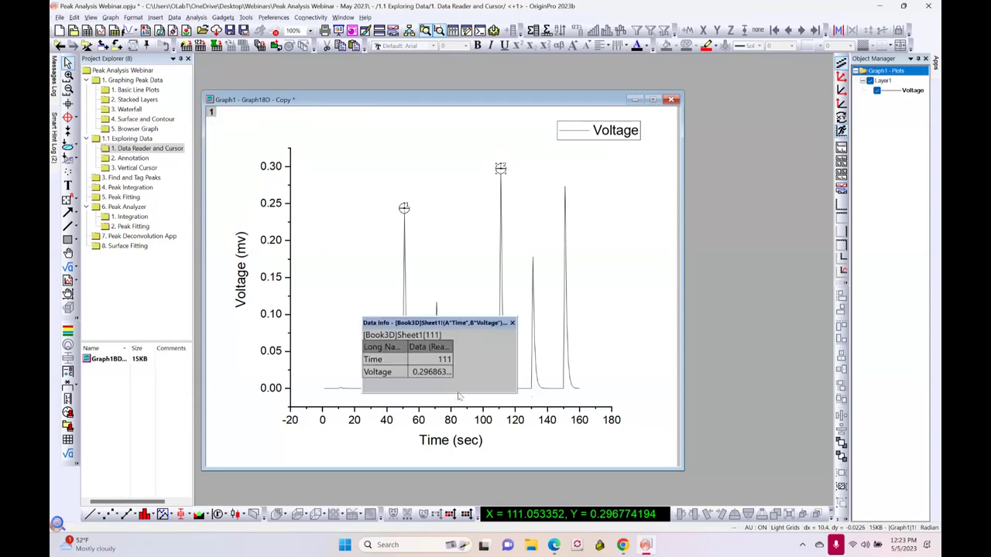
left_click_drag(521, 395, 701, 414)
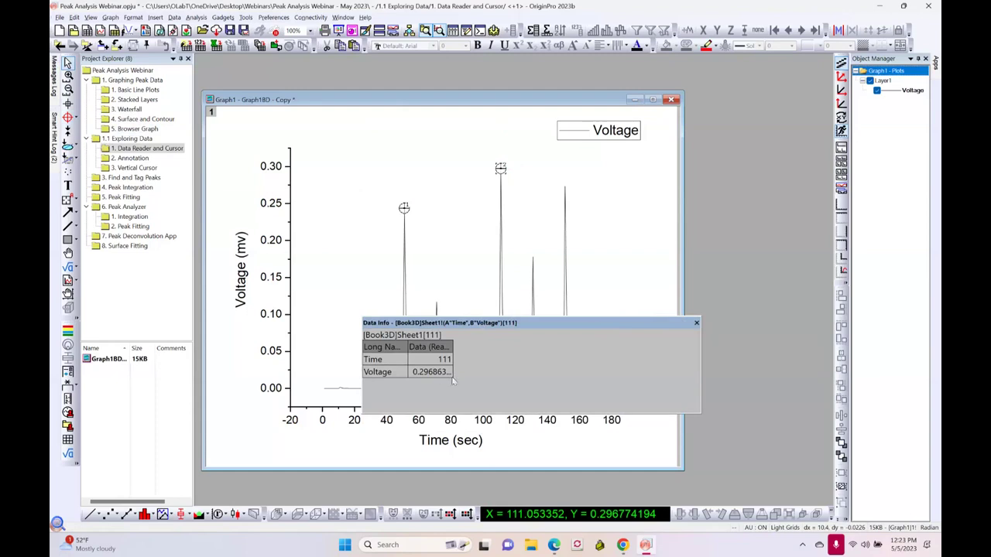
right_click(523, 354)
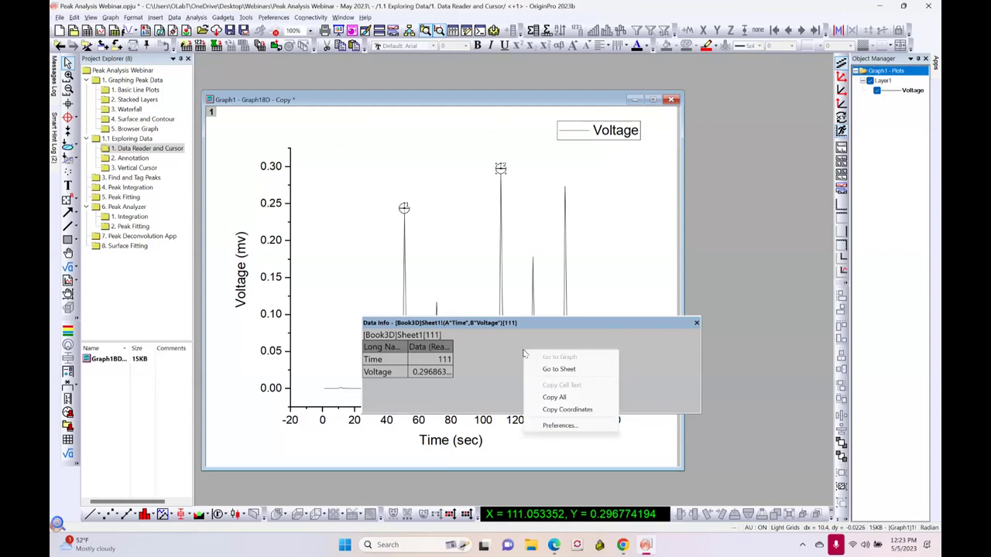
left_click(551, 427)
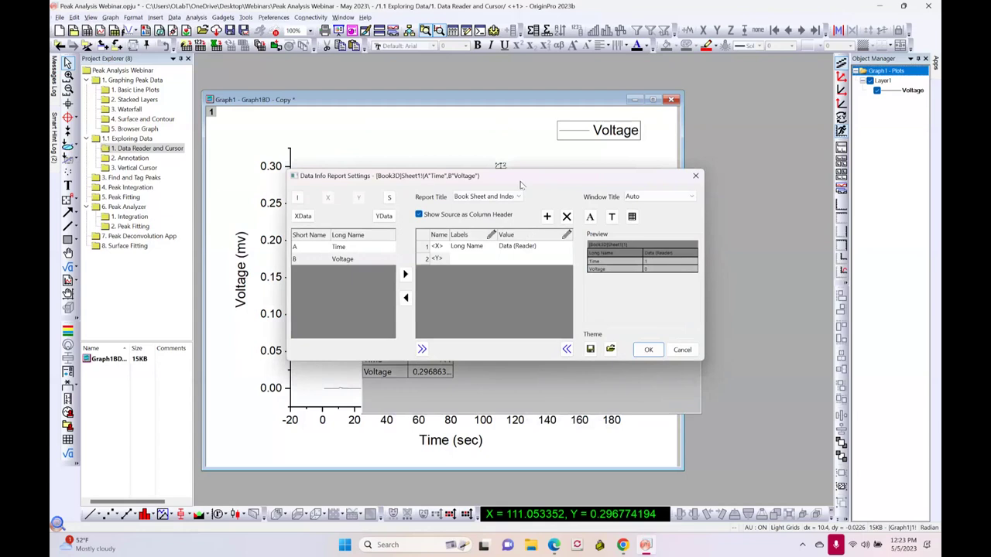
left_click_drag(522, 175, 577, 282)
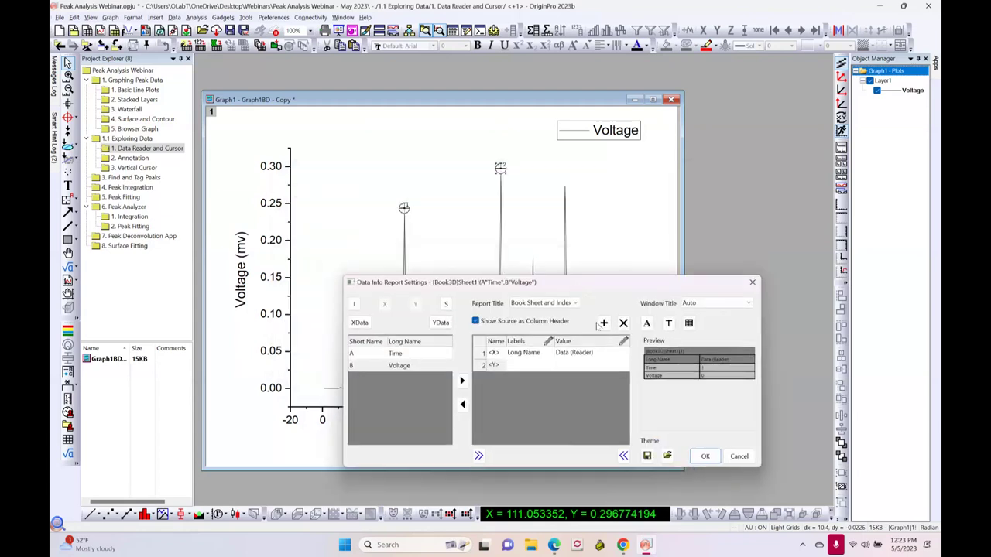
left_click(604, 323)
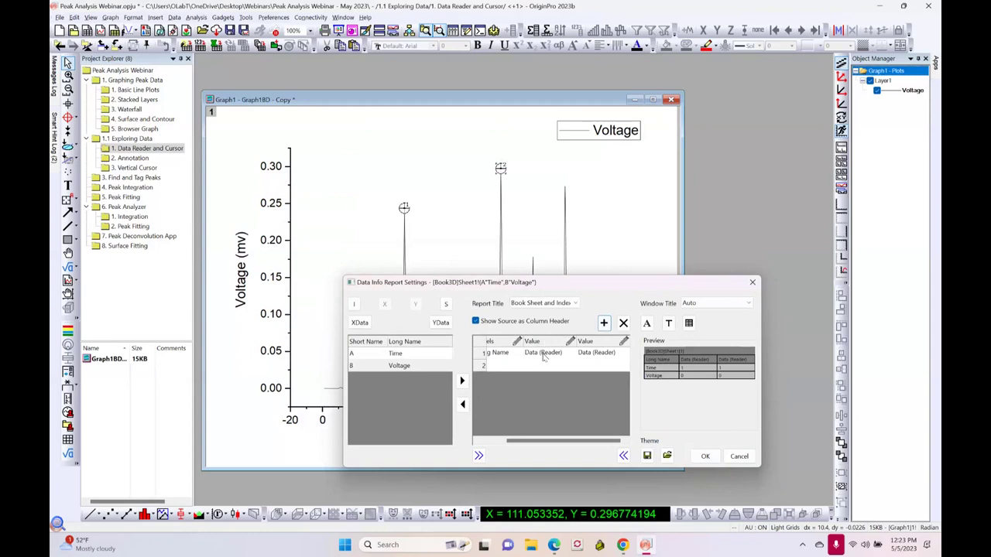
left_click(623, 343)
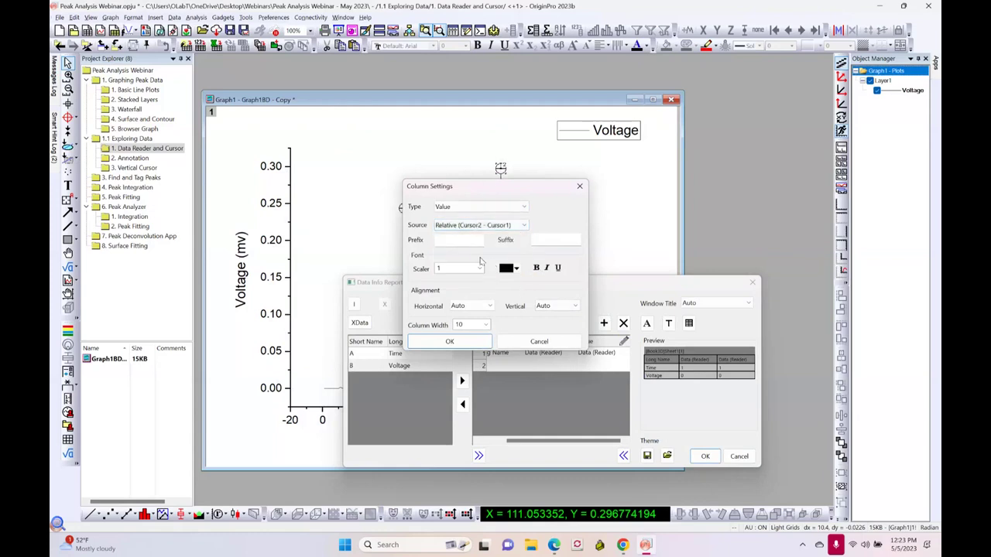
left_click(463, 344)
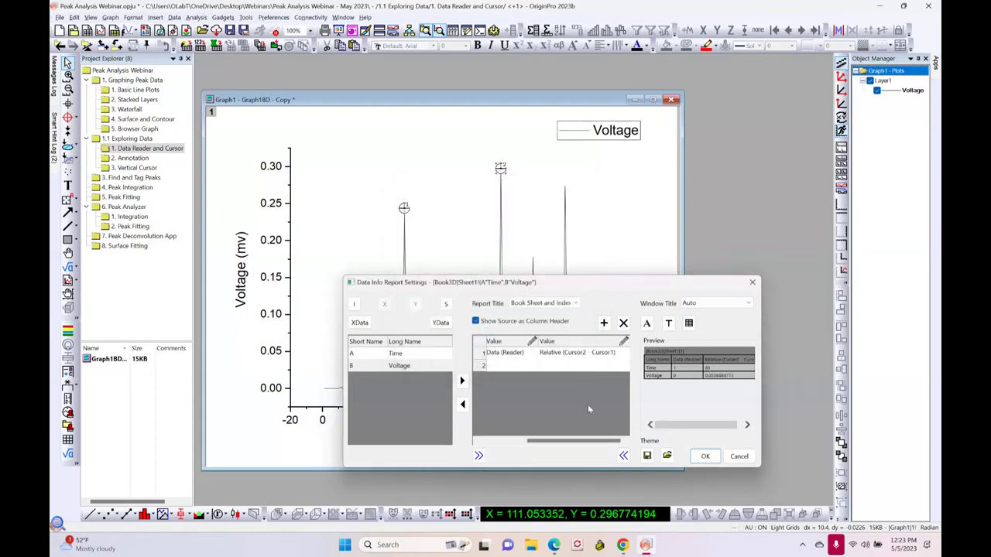
left_click(705, 456)
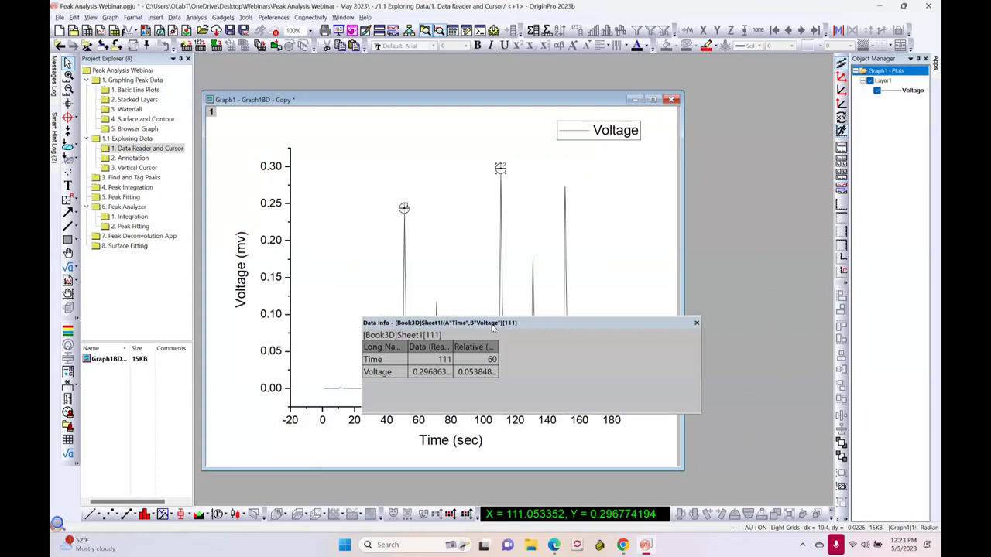
Place the Data Info window below the curve and move the second cursor to the peak near 71 sec
left_click_drag(493, 328, 393, 425)
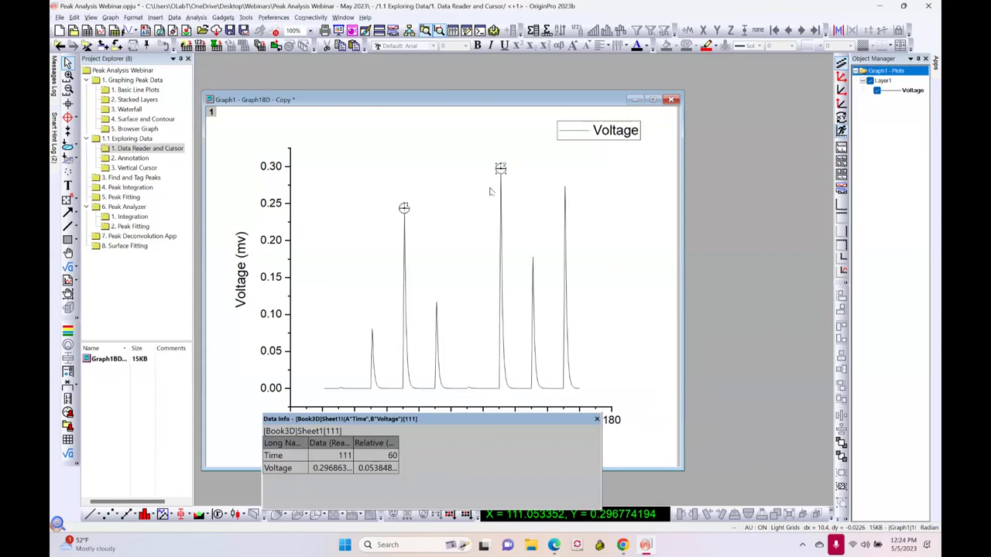
mouse_move(493, 186)
left_mouse_down()
mouse_move(438, 310)
mouse_move(436, 302)
left_mouse_up()
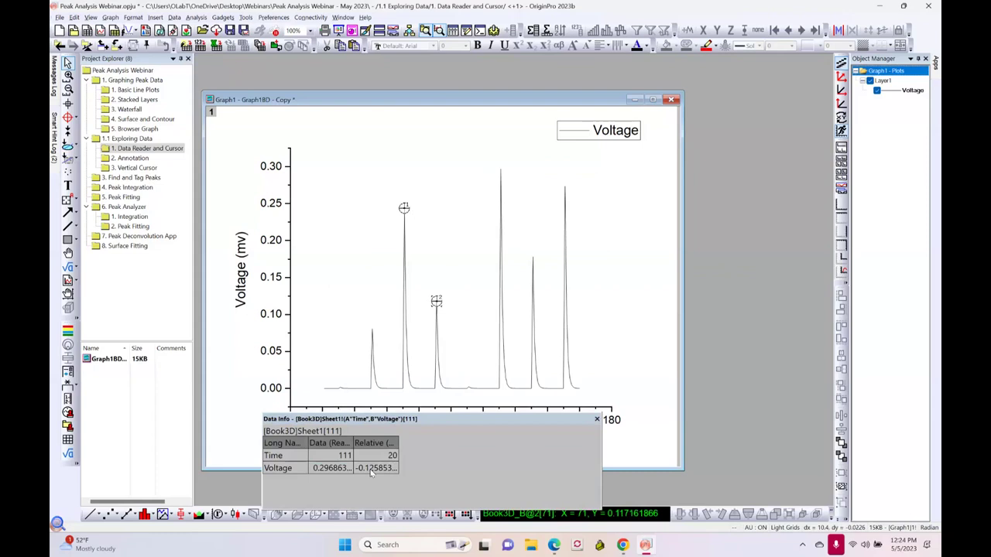
Move the second data cursor to the peak near 131 sec and the first to the peak near 71 sec, and shift the Data Info window aside
mouse_move(436, 302)
left_mouse_down()
mouse_move(519, 252)
mouse_move(532, 256)
left_mouse_up()
mouse_move(403, 208)
left_mouse_down()
mouse_move(408, 243)
mouse_move(440, 302)
left_mouse_up()
left_click_drag(434, 423, 635, 386)
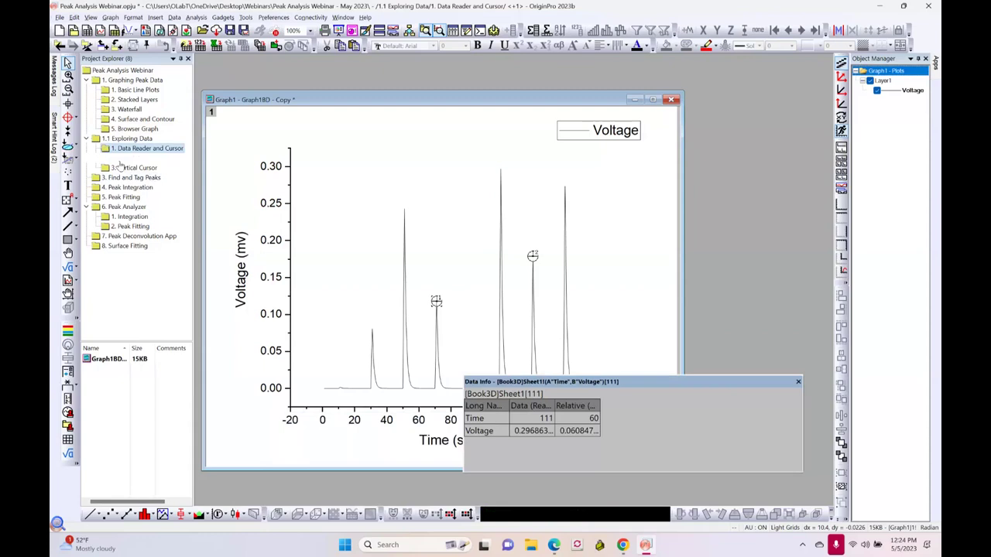
Open the 2. Annotation folder and annotate the Voltage peaks at 51, 111 and 131 sec in Graph2 with their (x, y) coordinates
left_click(128, 158)
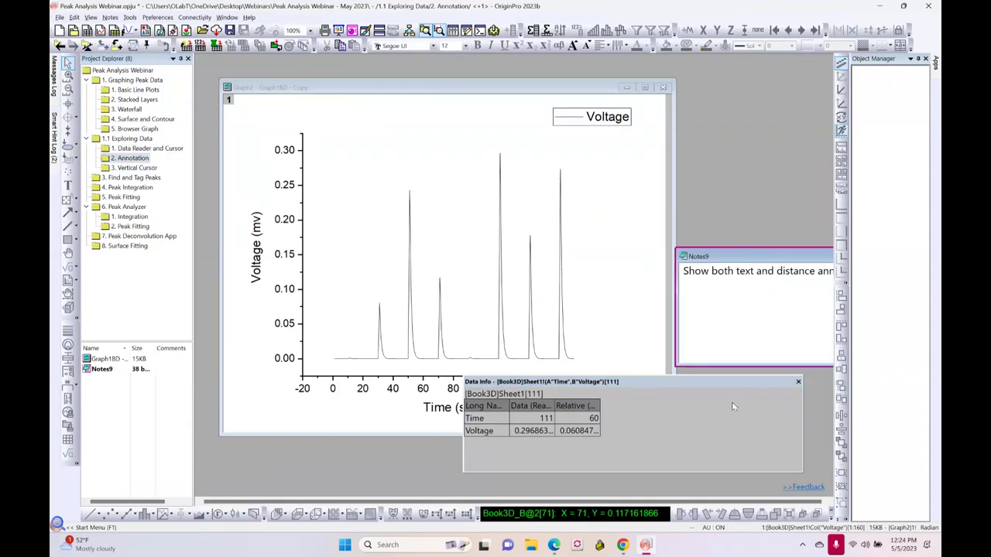
left_click_drag(690, 383, 680, 470)
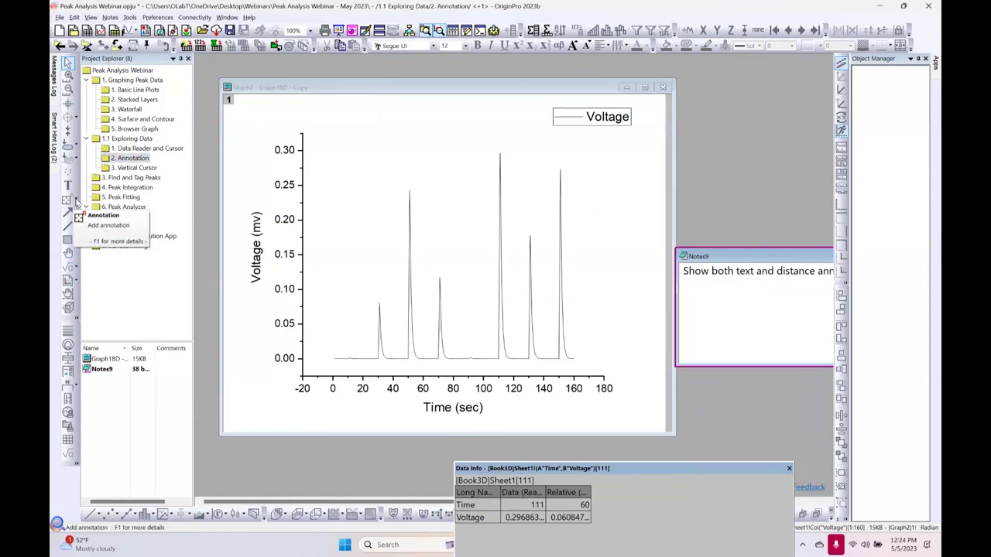
left_click(68, 203)
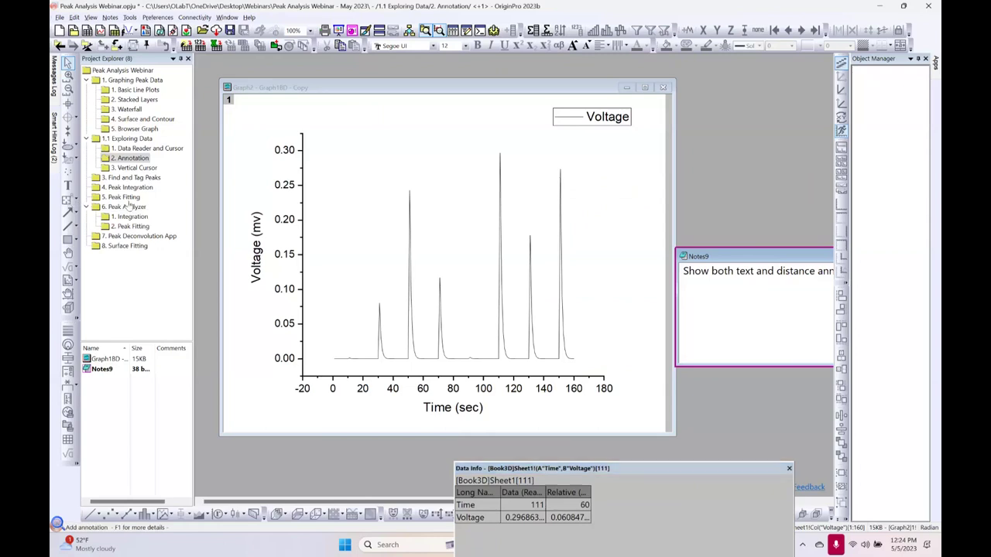
left_click(286, 86)
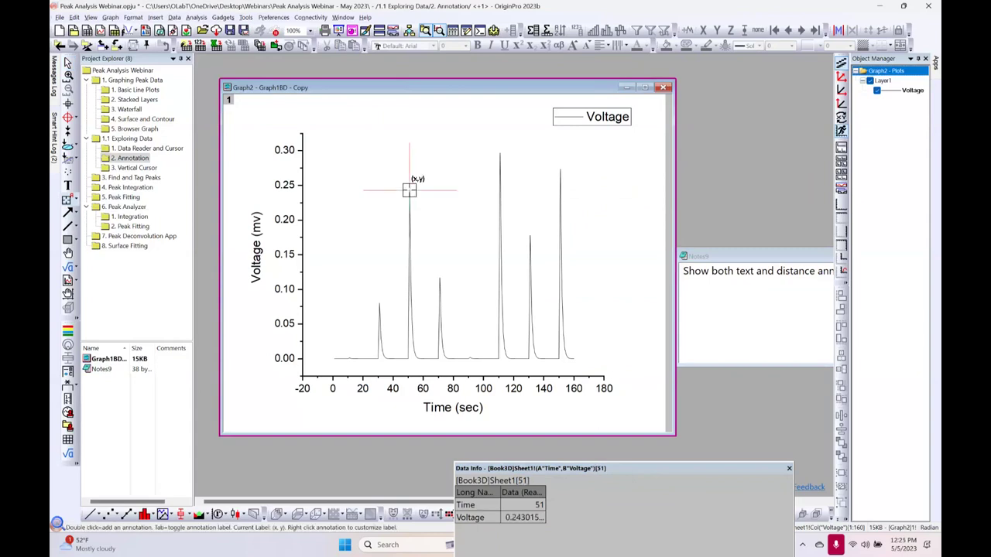
double_click(409, 190)
double_click(500, 153)
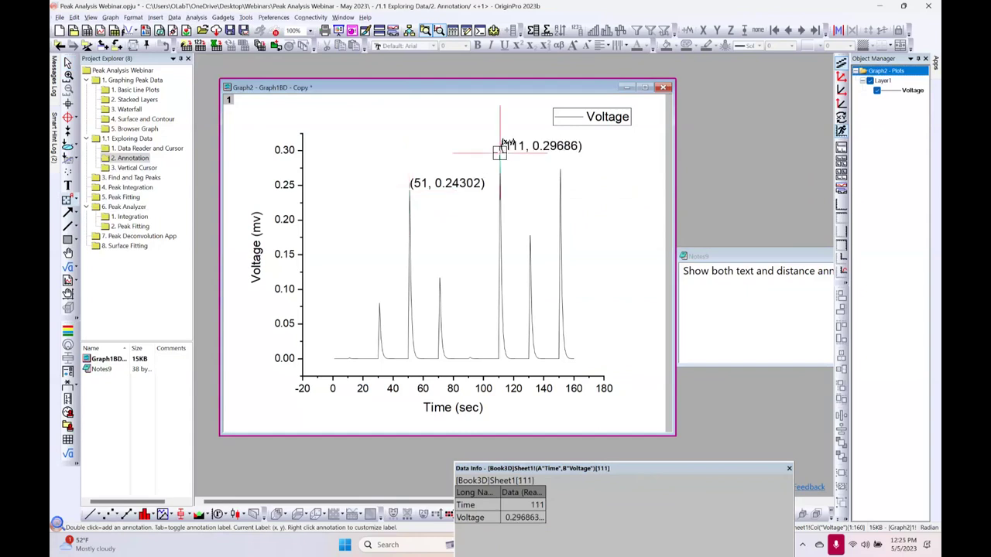
double_click(530, 233)
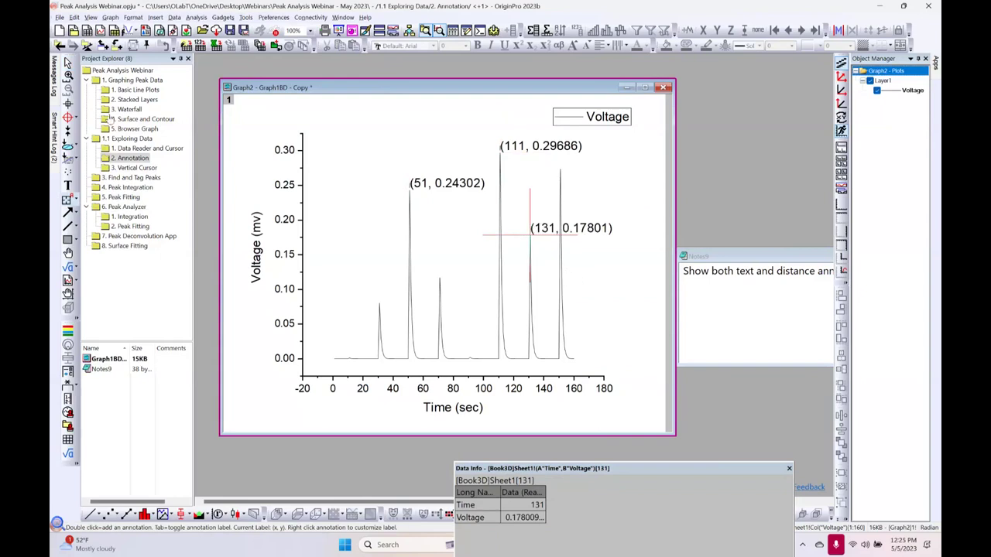
Reduce the coordinate label of the 51 sec peak to font size 19
left_click(67, 62)
left_click(464, 189)
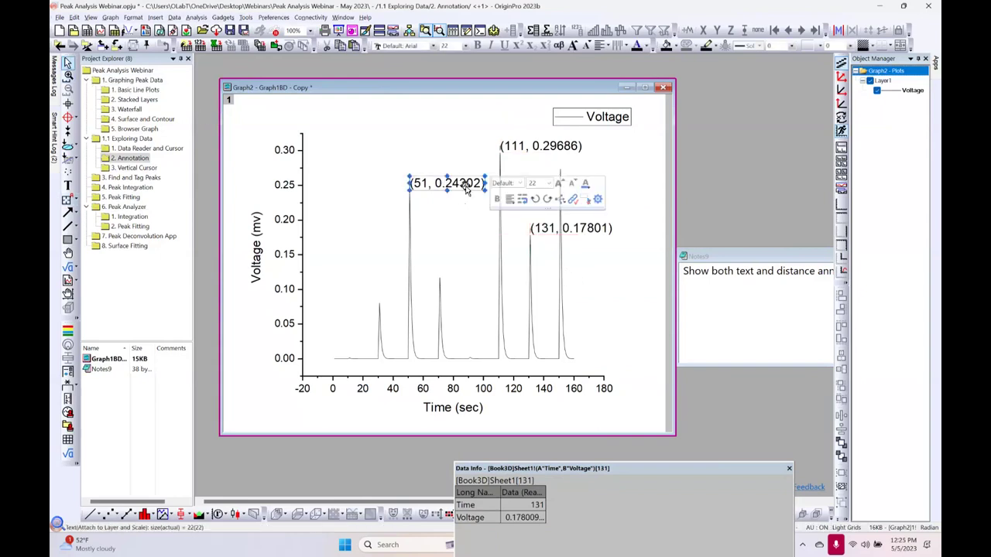
left_click(572, 185)
left_click(572, 185)
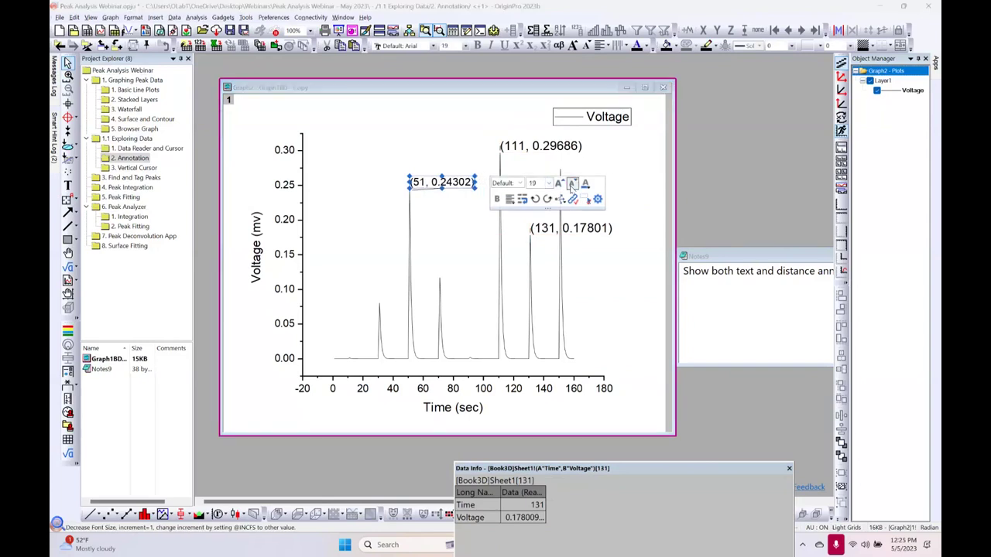
Rotate the 51 sec peak label through a full turn in 90-degree steps and inspect its text settings without changing them
left_click(547, 199)
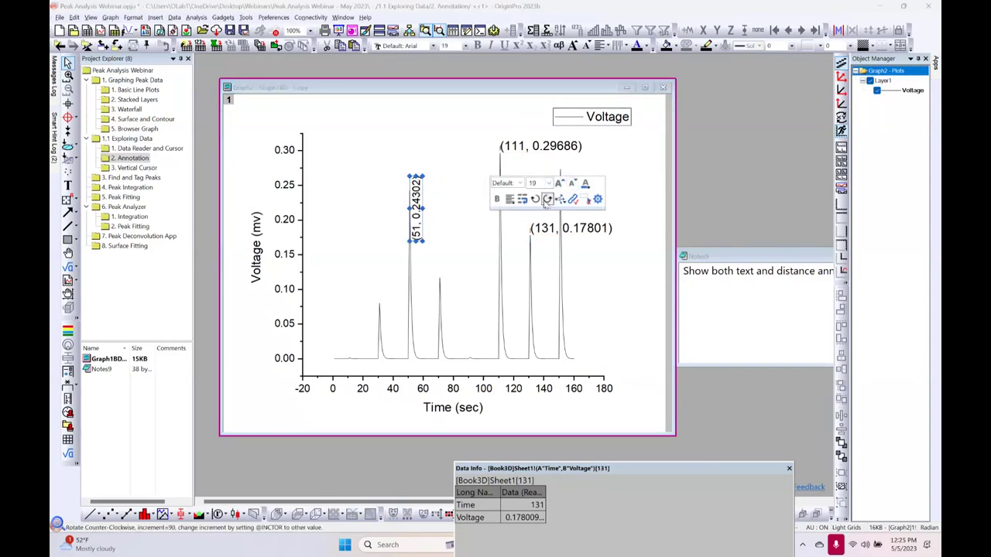
left_click(546, 200)
left_click(547, 200)
left_click(546, 200)
left_click(457, 241)
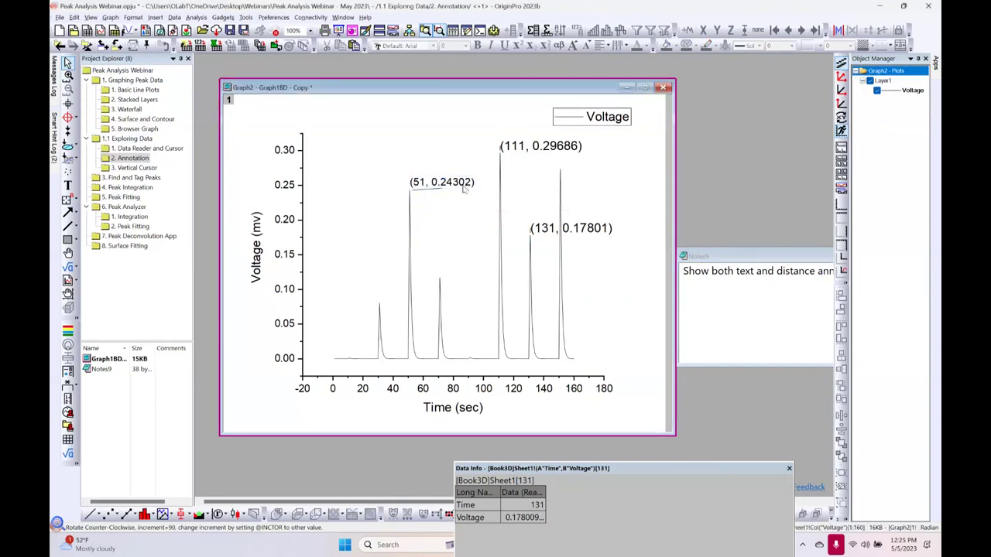
double_click(454, 186)
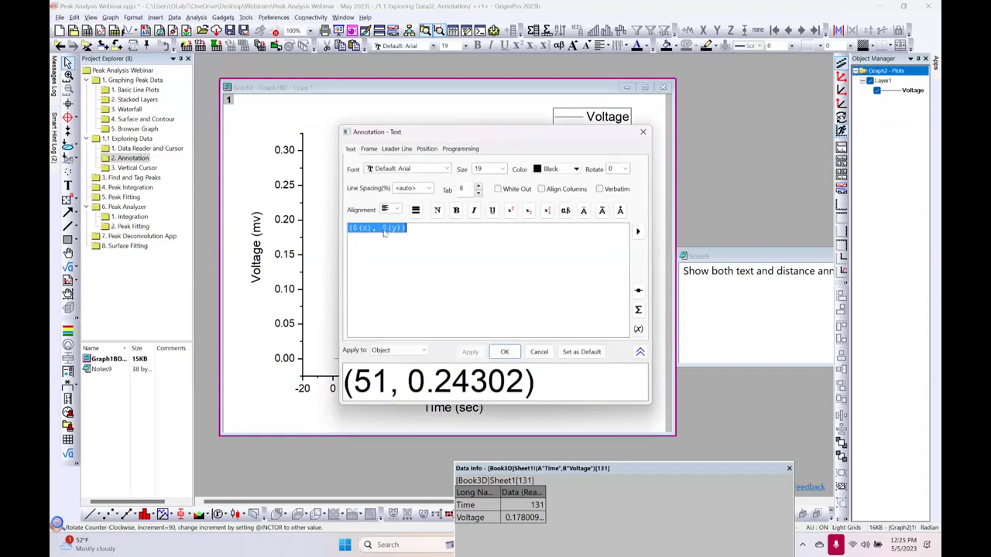
left_click(539, 354)
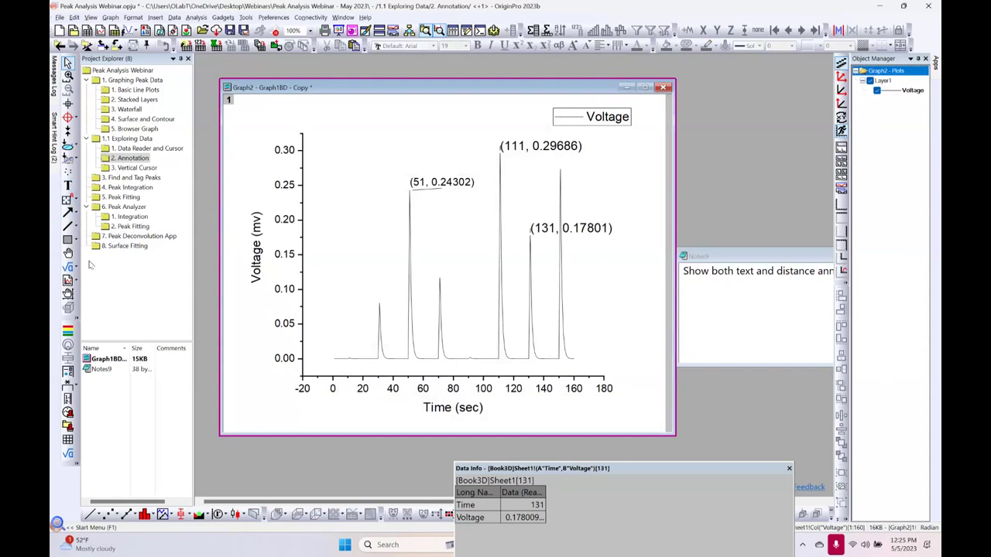
Add a distance annotation from the apex of the peak near 31 sec to the apex of the peak near 71 sec
left_click(68, 199)
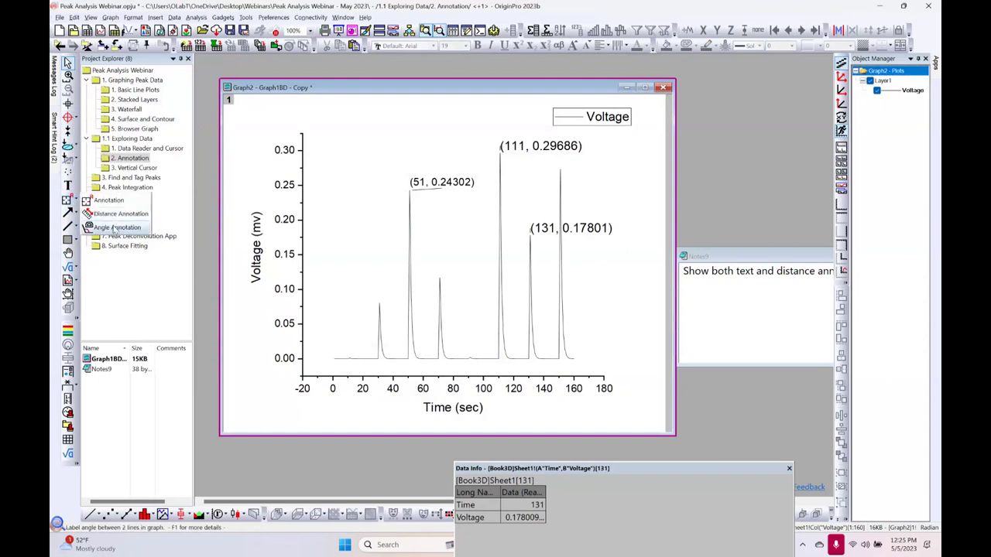
left_click(112, 214)
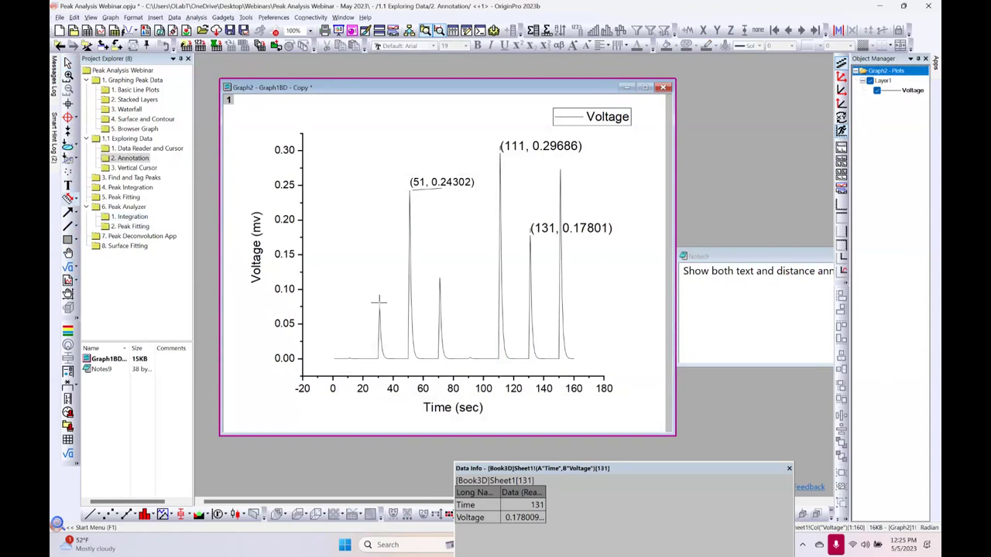
left_click_drag(380, 301, 440, 278)
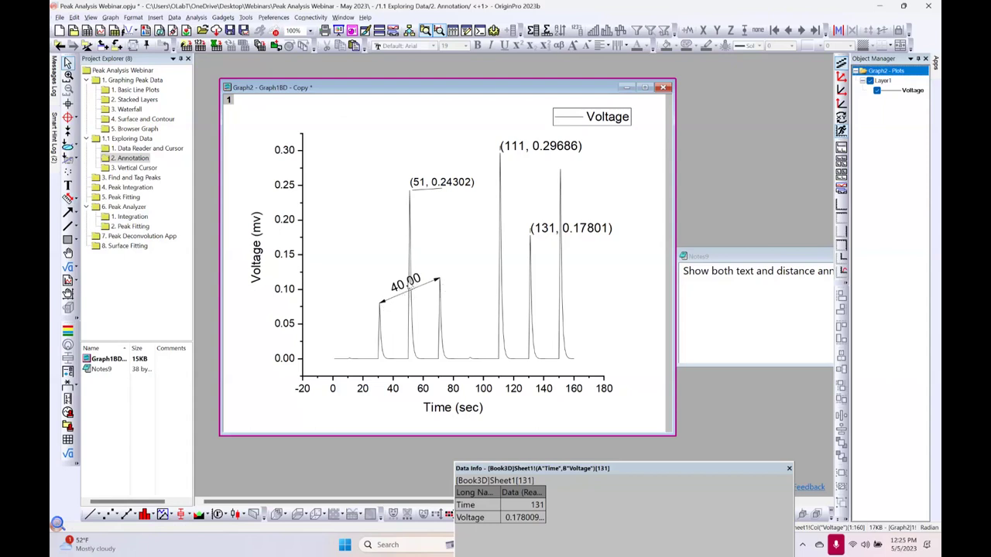
Edit the distance annotation's label expression, trying $(dx,.2) first and ending with $(x,.2)
double_click(413, 286)
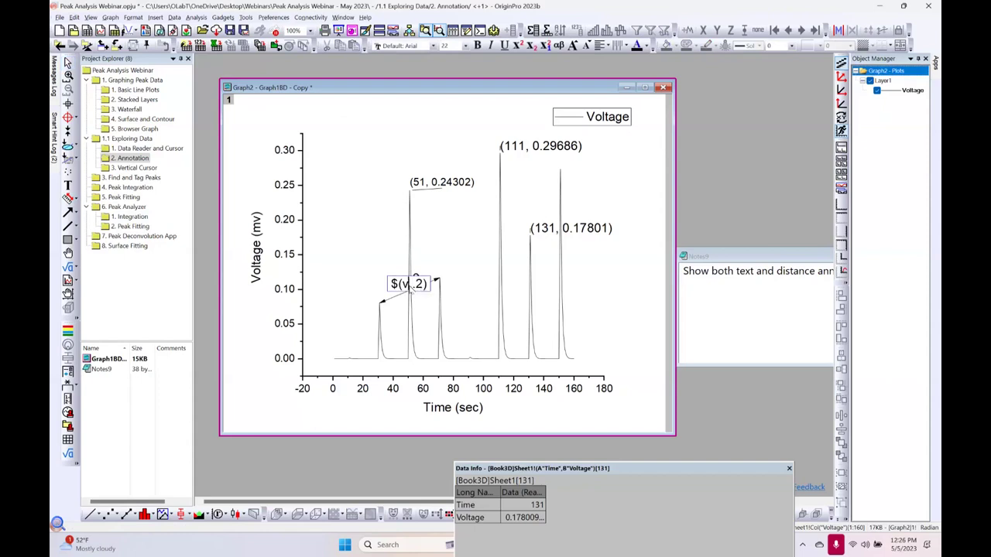
key("BackSpace")
type("dx")
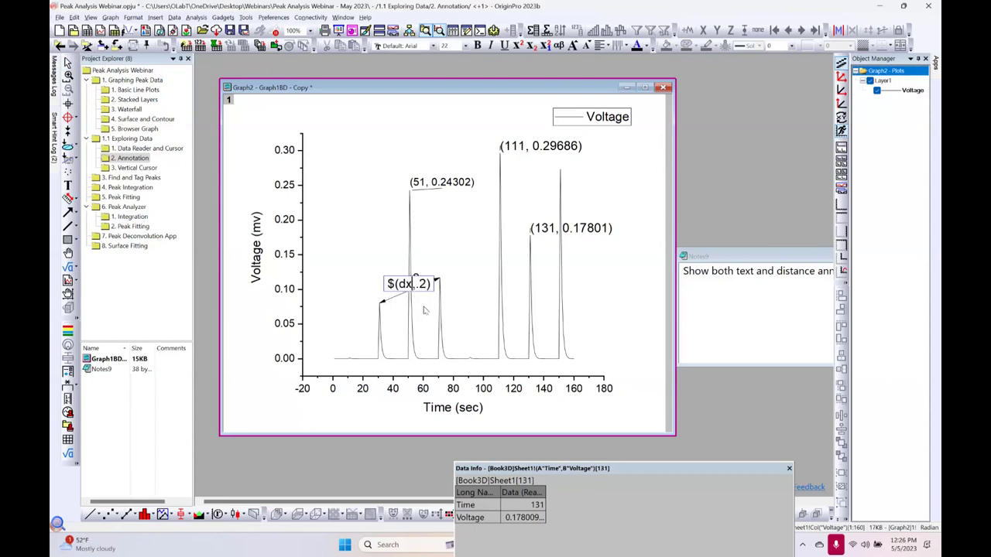
left_click(427, 310)
double_click(409, 286)
key("BackSpace")
left_click(422, 321)
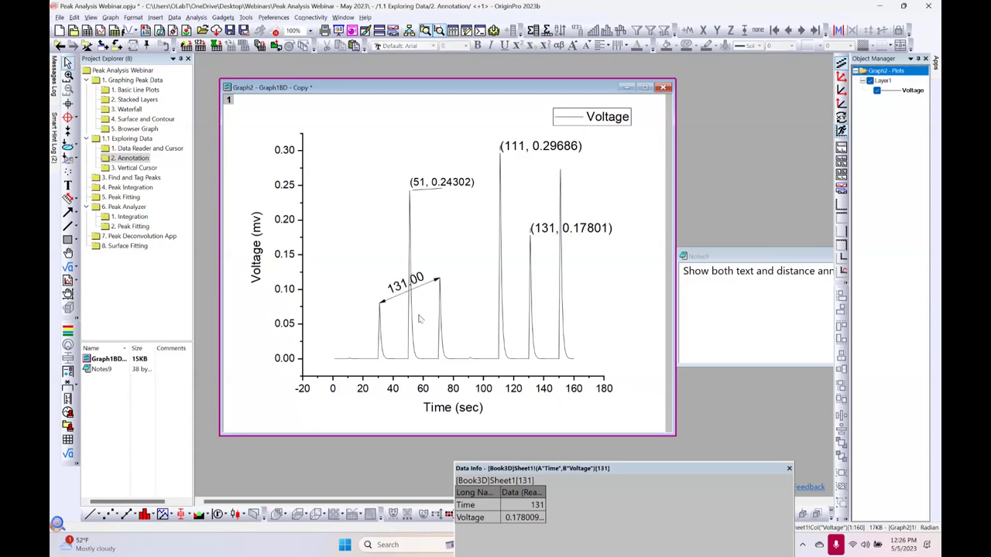
Append $(y,.2) to the distance annotation's label expression, separated from $(x,.2) by a comma and spaces
double_click(419, 281)
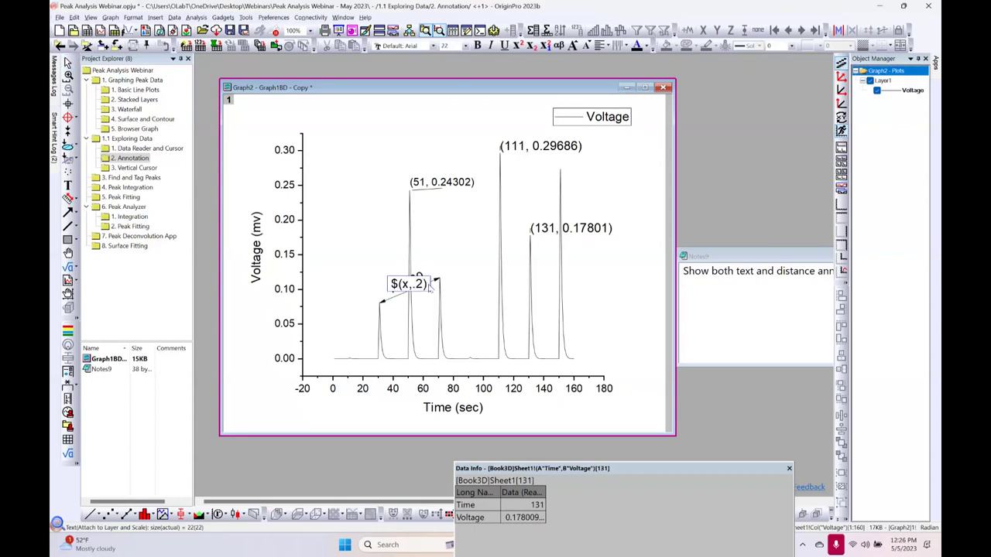
type("$(y,.2)")
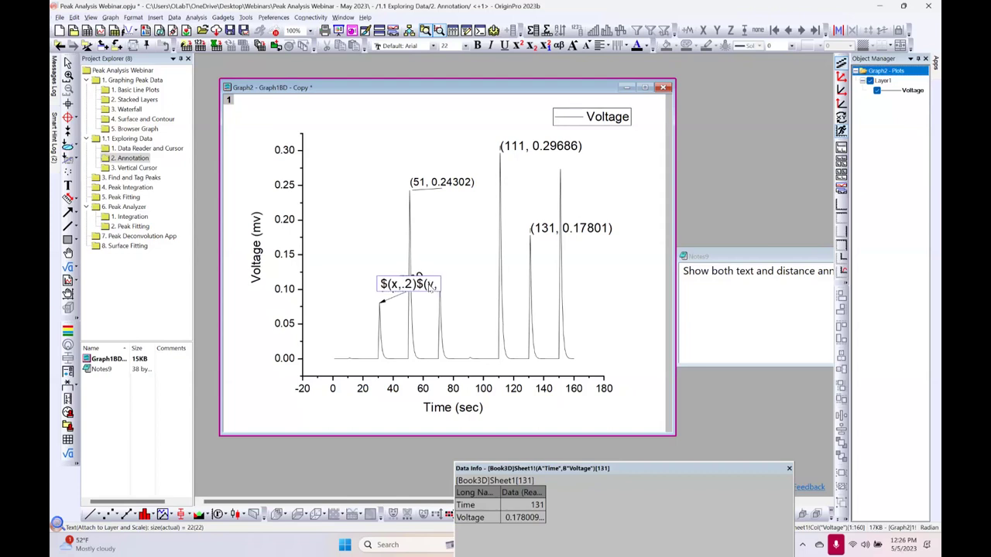
left_click(445, 251)
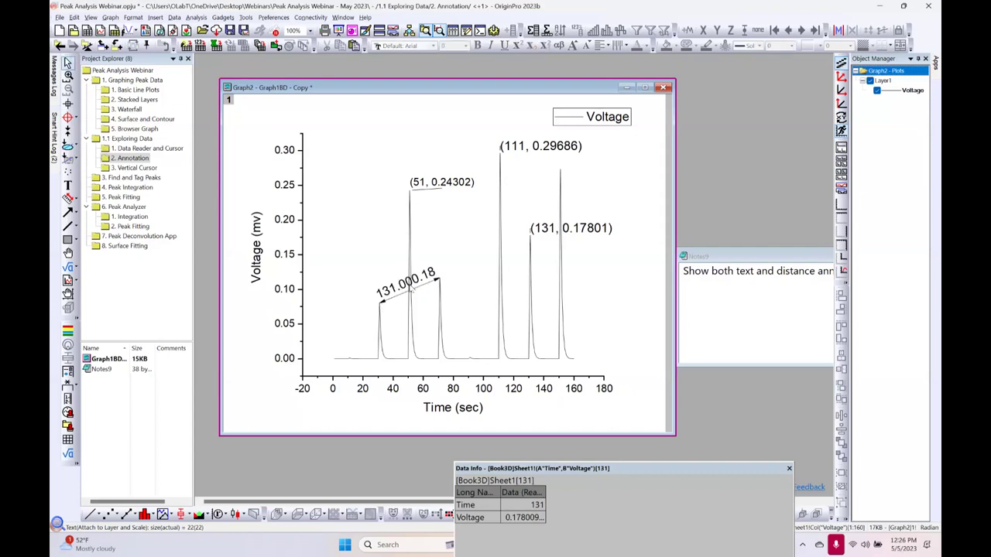
double_click(416, 291)
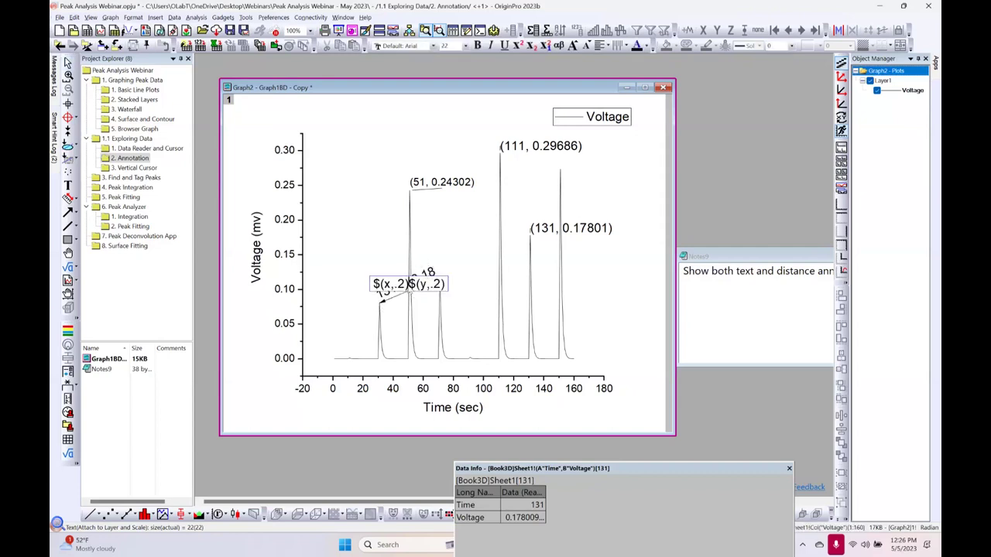
type(", 0.18")
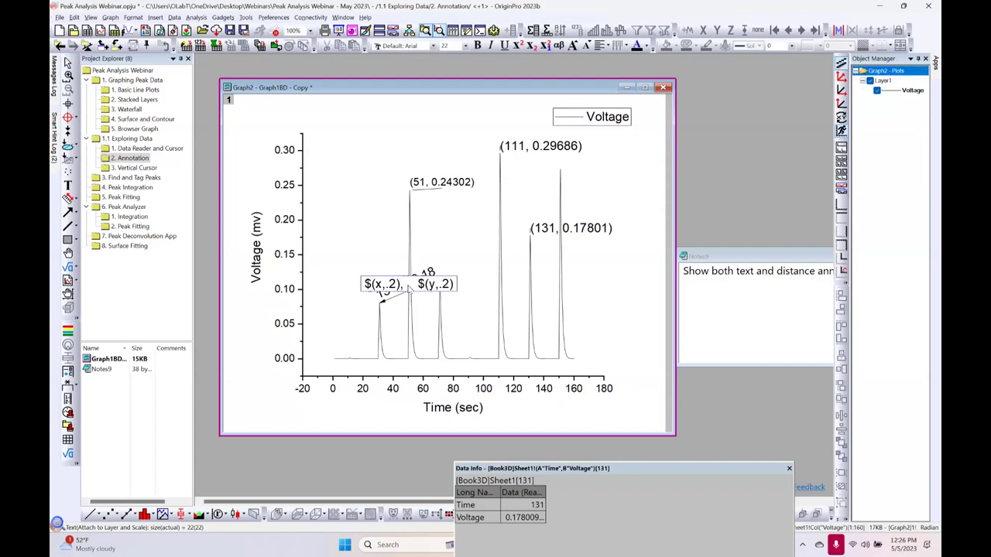
left_click(341, 248)
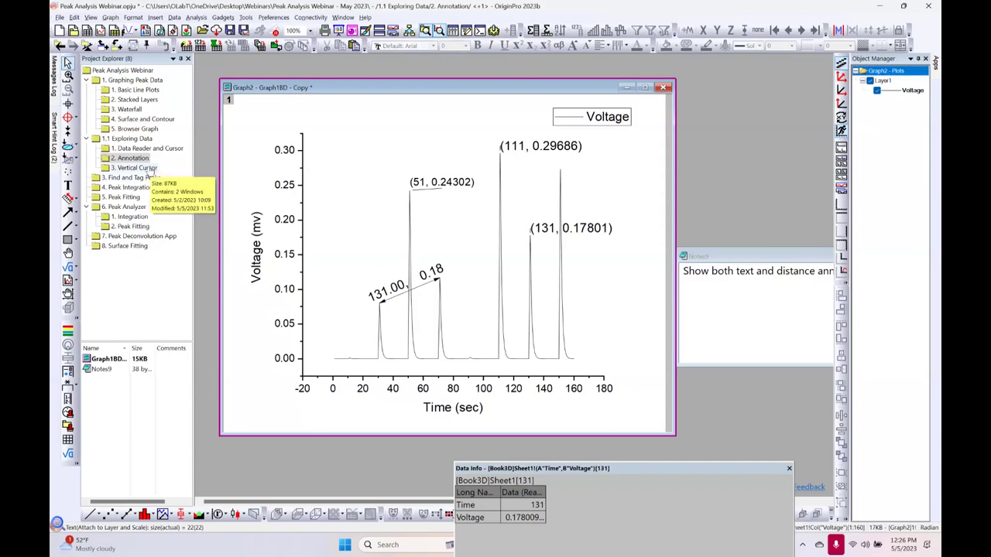
Open the 3. Vertical Cursor folder and reposition Graph3 and Graph8 so both are visible side by side
left_click(152, 168)
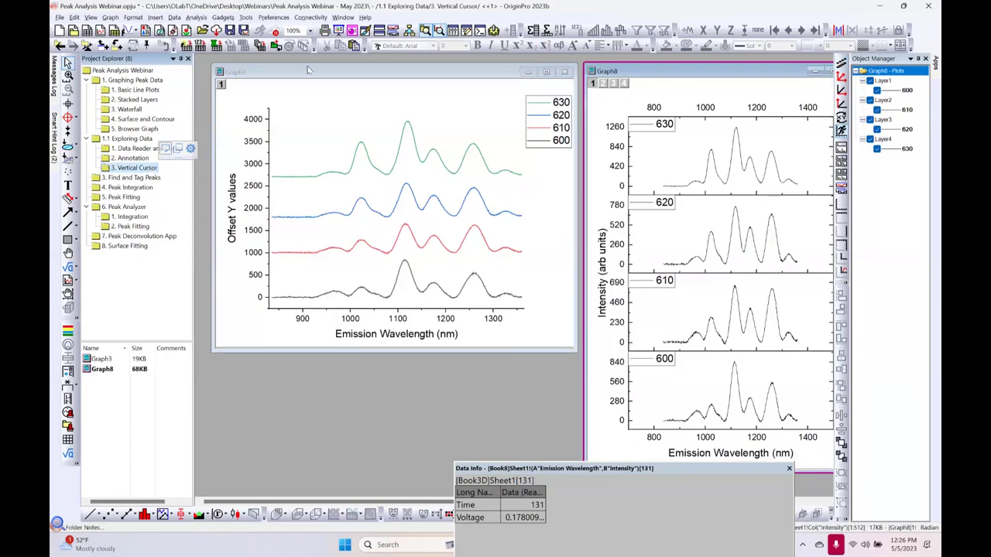
left_click_drag(308, 71, 289, 80)
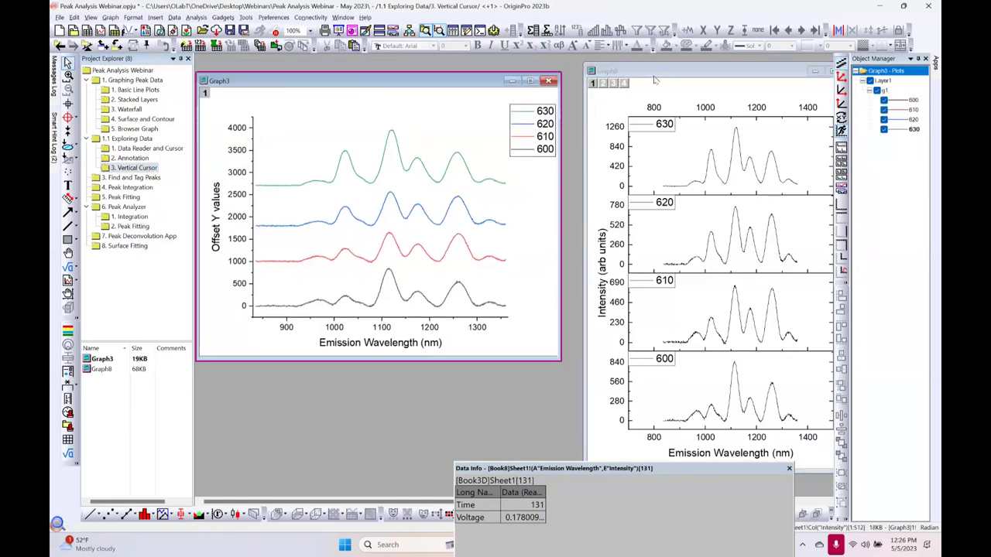
left_click_drag(654, 80, 635, 78)
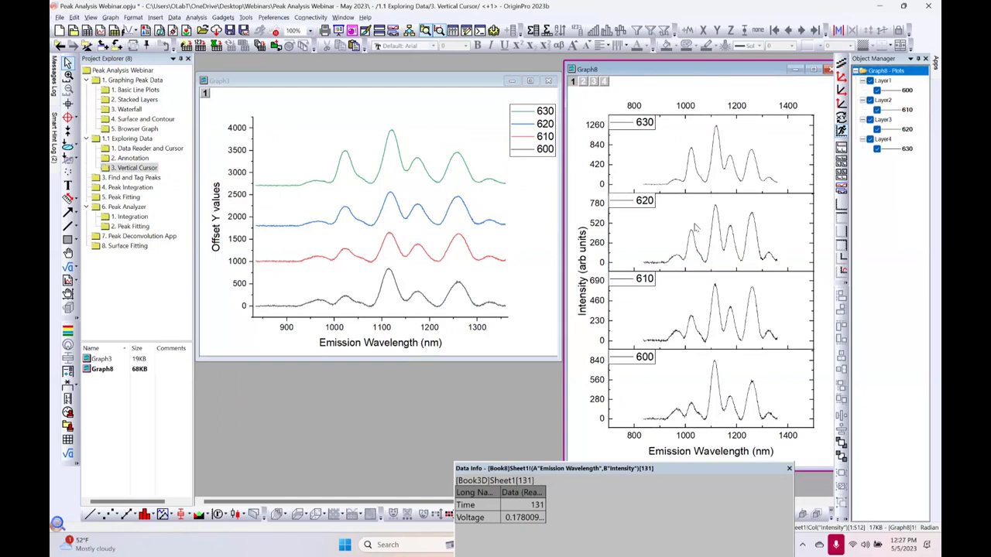
Start the Vertical Cursor gadget on Graph3 and add tags and labels to the curves at X = 1022.81 and X = 1257.03
left_click(328, 81)
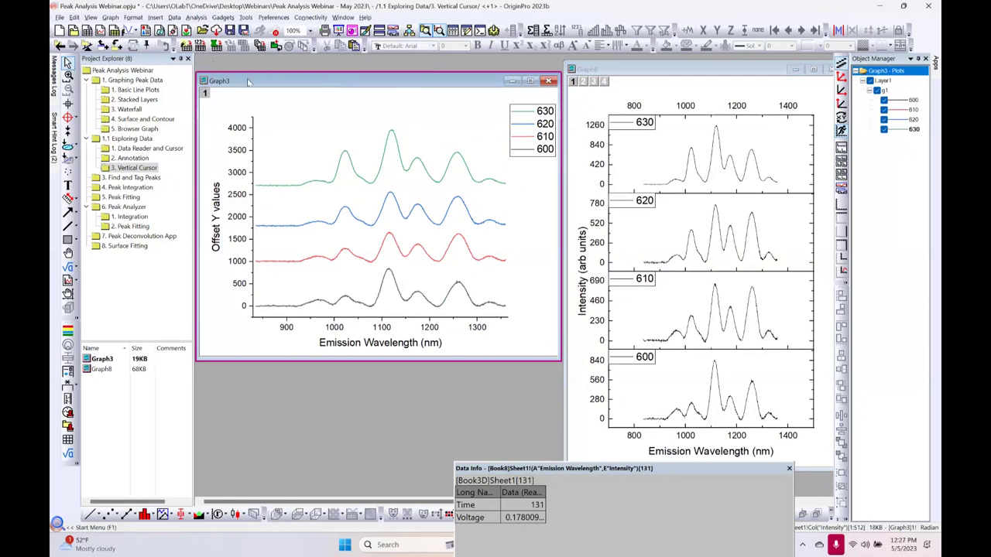
left_click(224, 17)
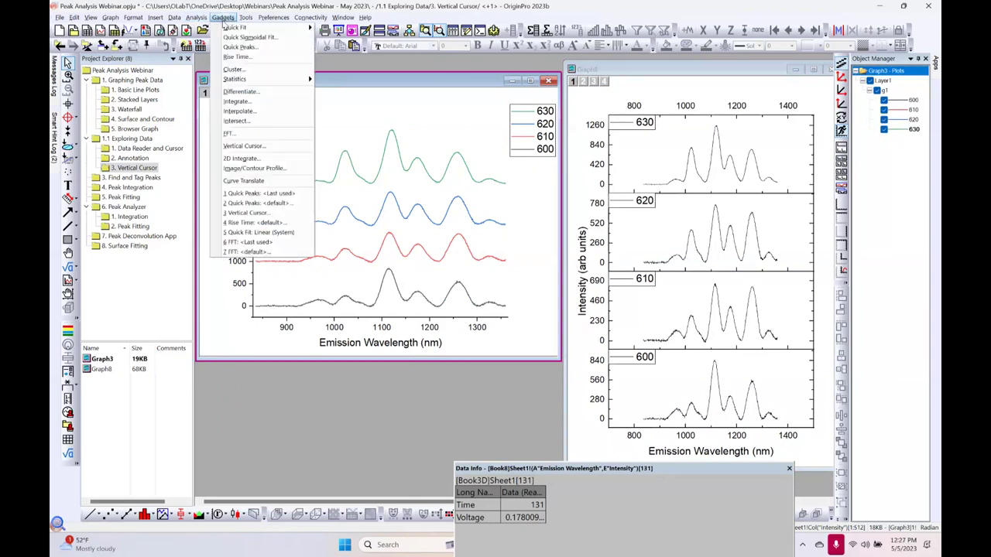
left_click(247, 146)
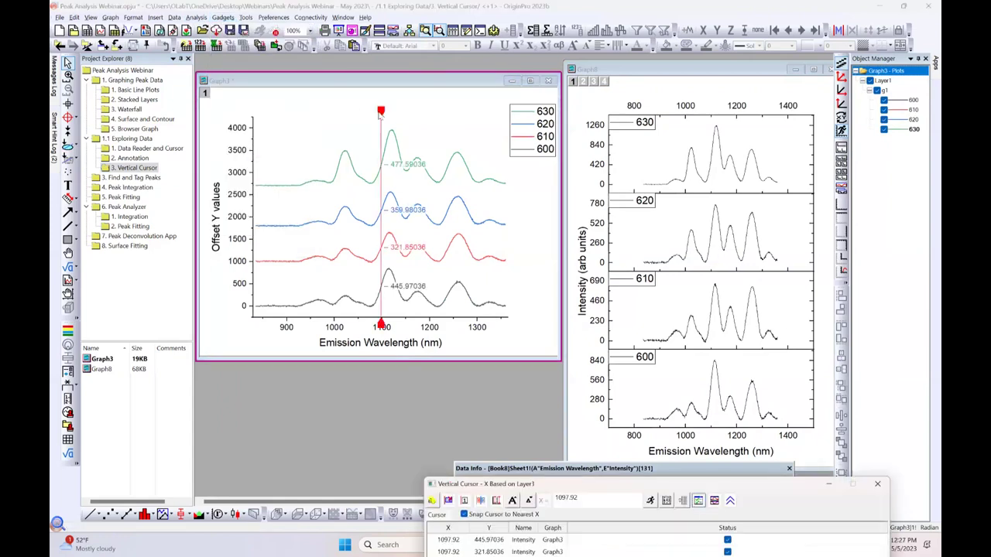
left_click_drag(380, 112, 346, 115)
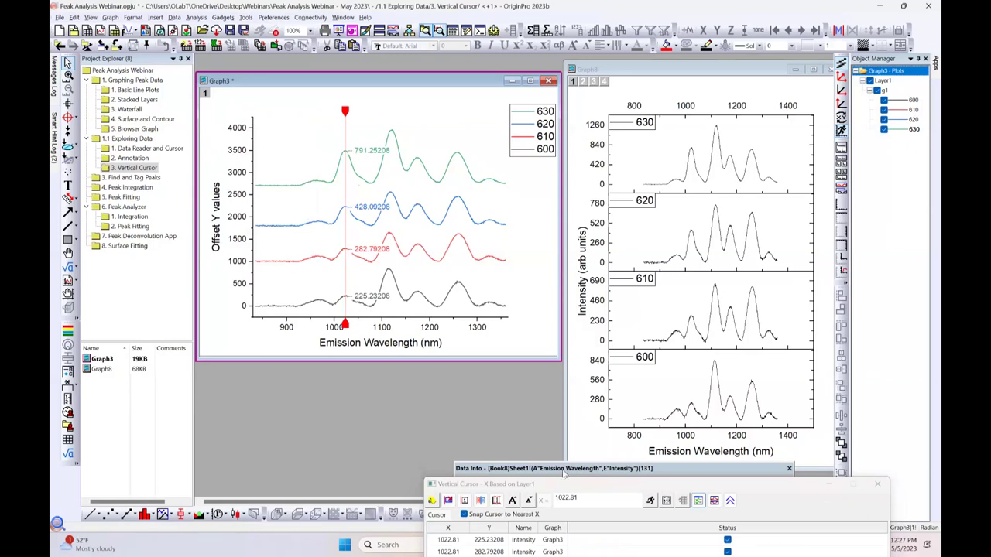
left_click_drag(557, 487, 391, 369)
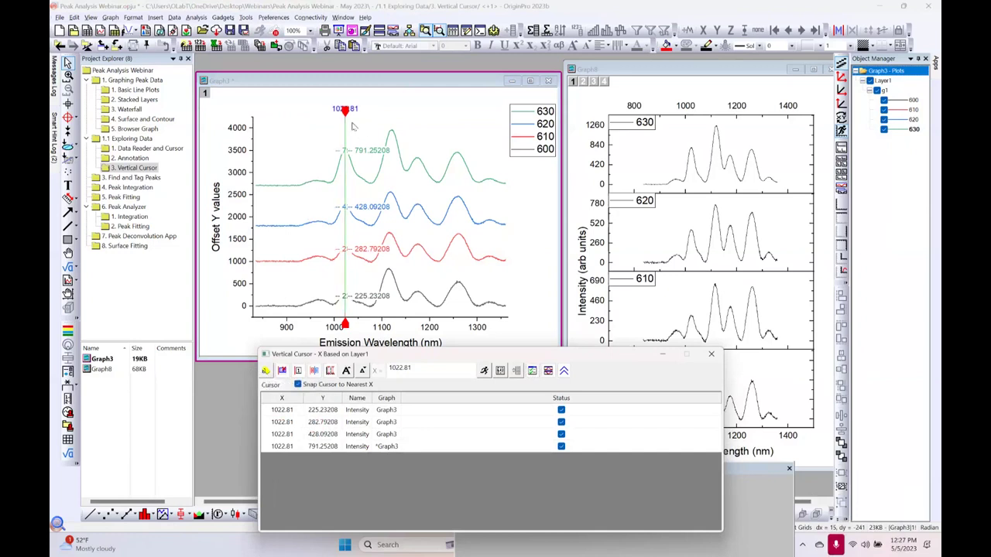
left_click_drag(345, 111, 457, 112)
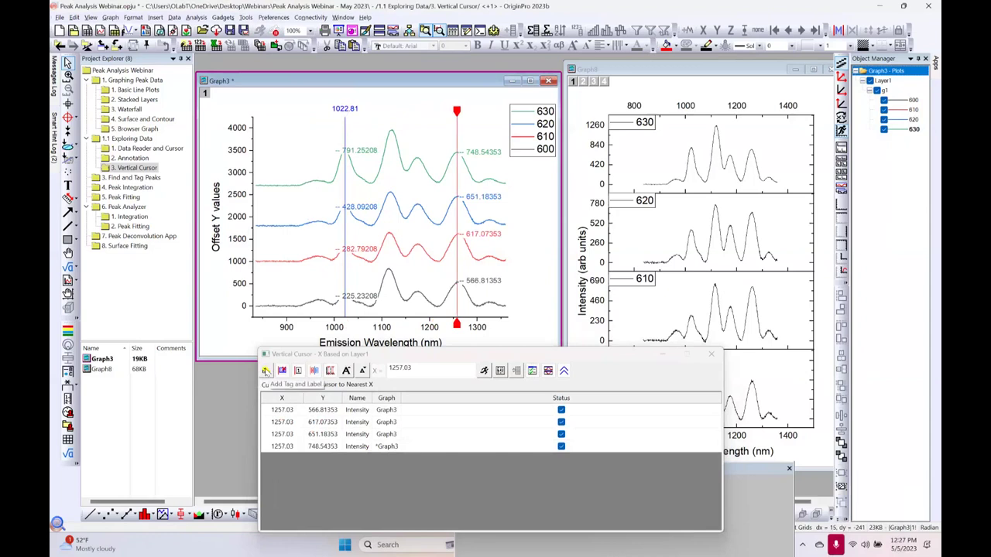
left_click(265, 371)
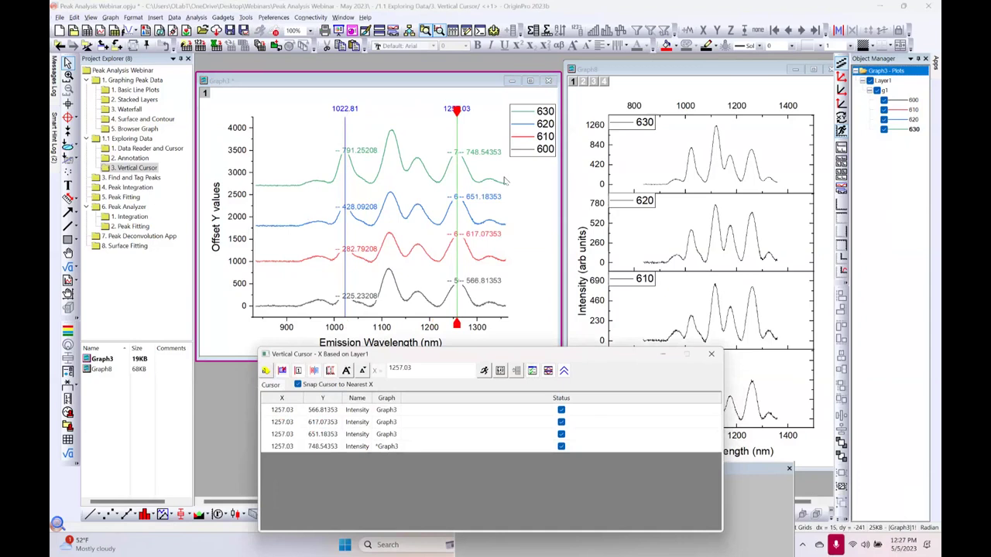
Close the Vertical Cursor gadget on Graph3, bring Graph8 forward, and start the gadget on Graph8 with its dialog clear of the curves
left_click(711, 354)
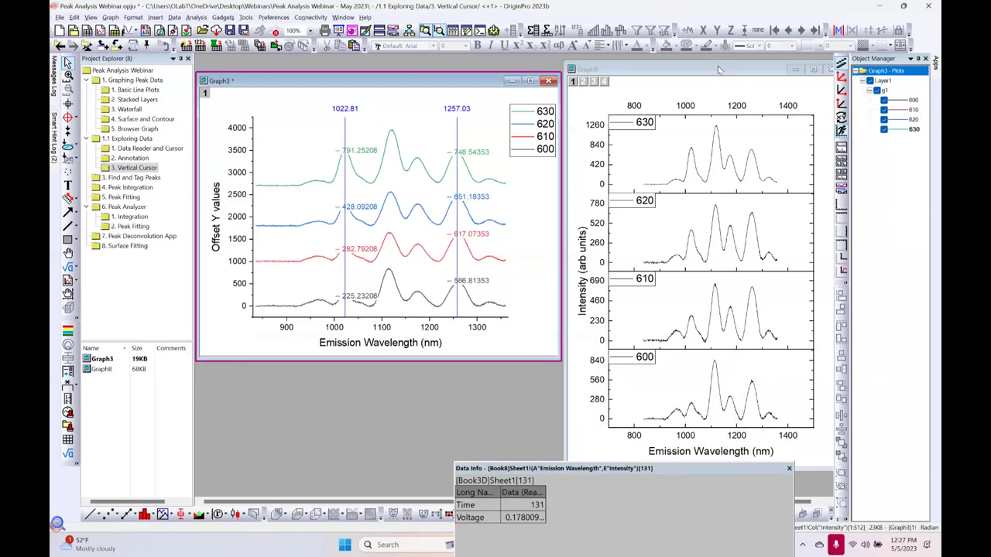
left_click_drag(718, 70, 423, 74)
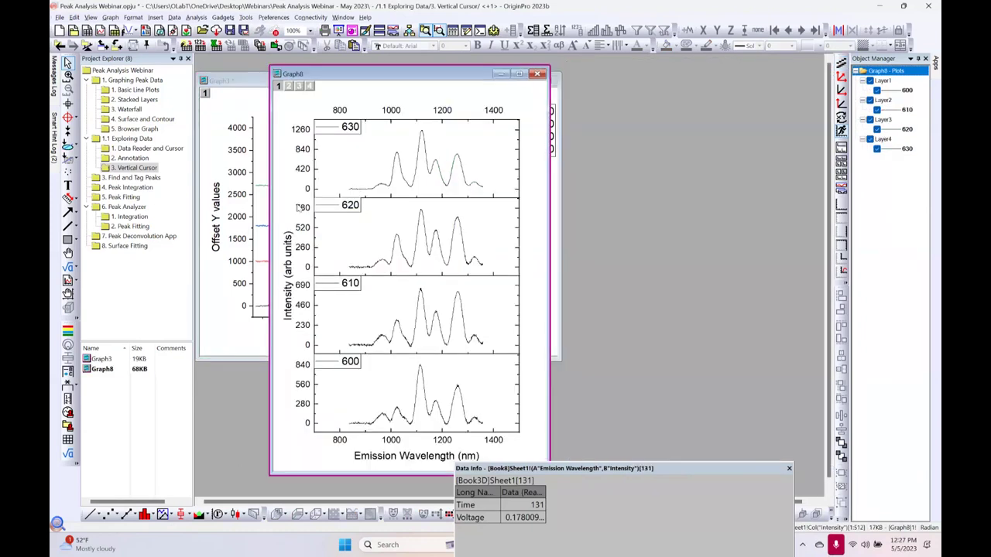
left_click(223, 17)
mouse_move(237, 82)
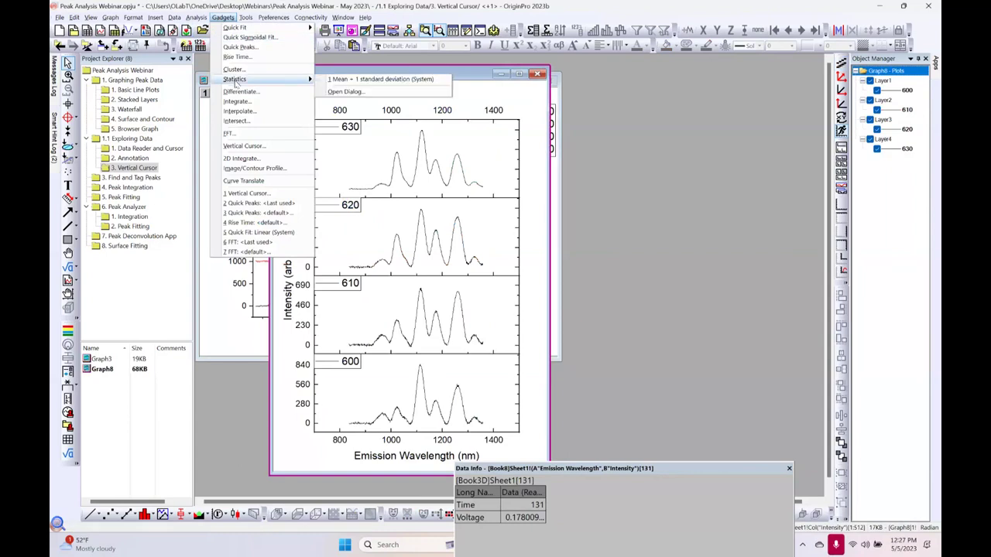
left_click(244, 145)
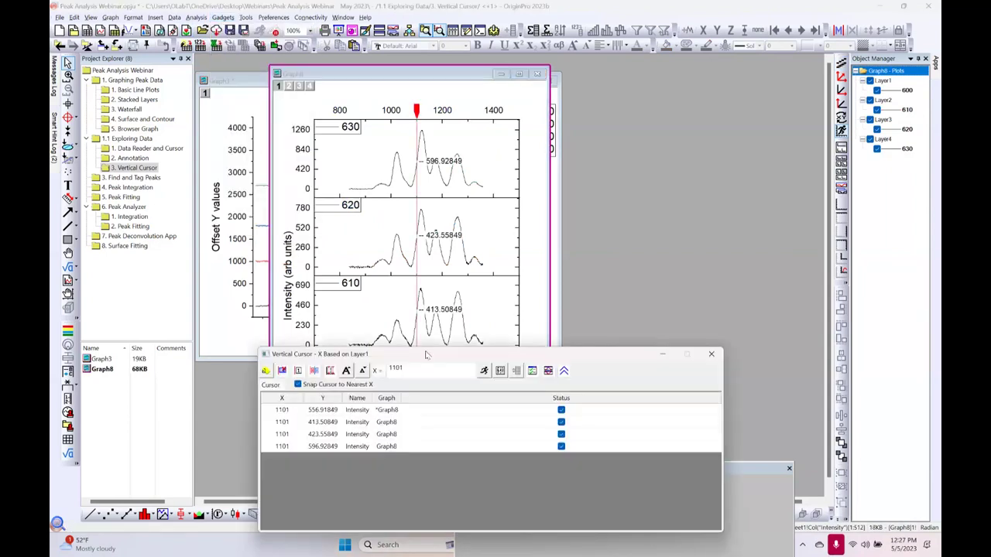
left_click_drag(425, 354, 708, 348)
Add a tag and label at X = 1019.72 across all Graph8 layers and close the Vertical Cursor gadget
left_click_drag(416, 110, 396, 111)
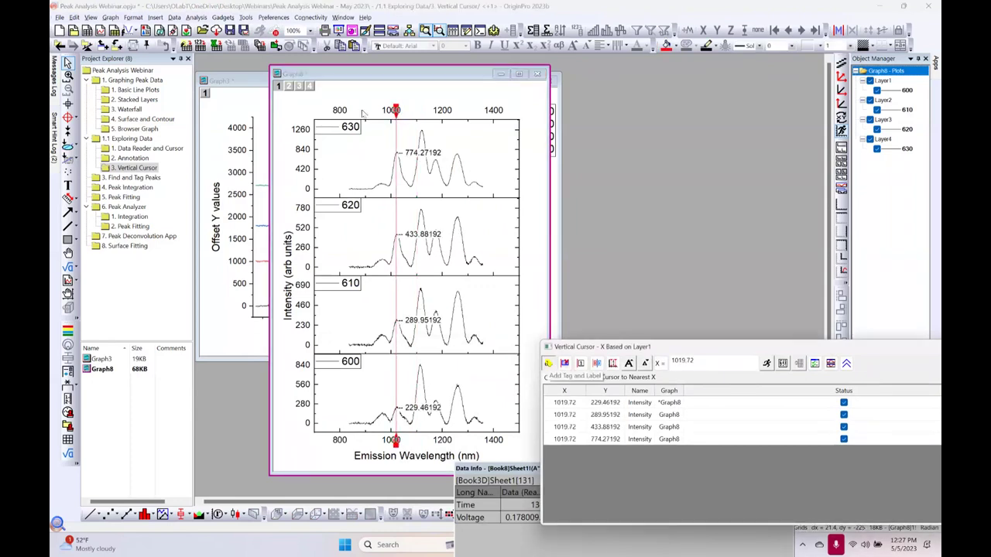
left_click_drag(395, 107, 439, 110)
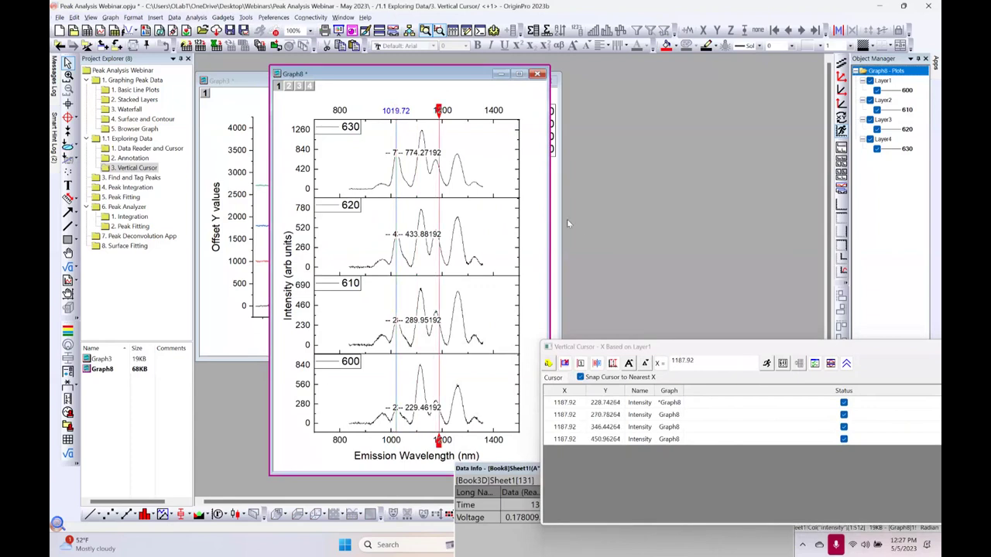
key("Escape")
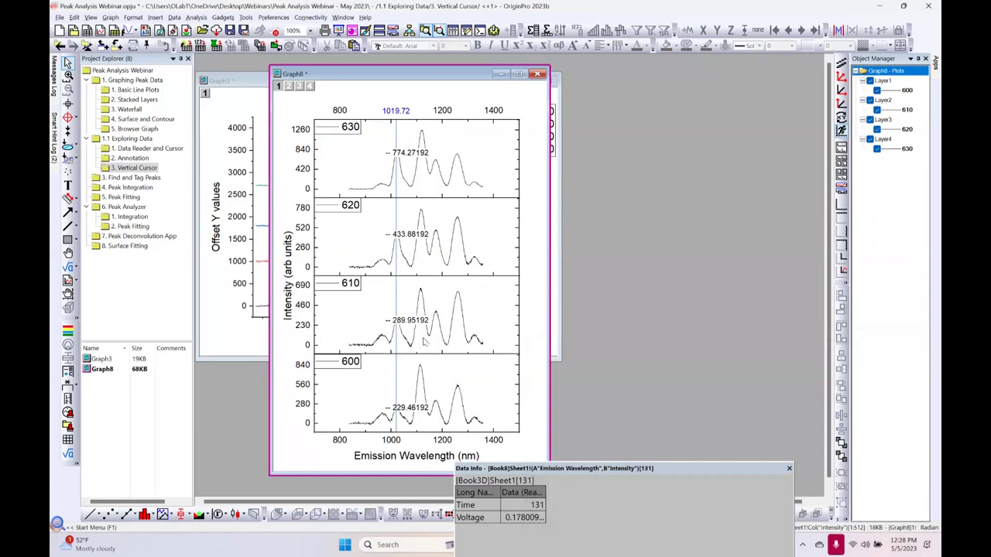
Zoom and pan Graph8 along the X axis to examine how the tagged cursor line and labels follow the stacked curves
key("z")
scroll(425, 343, "up", 3)
scroll(425, 343, "up", 1)
scroll(424, 342, "down", 2)
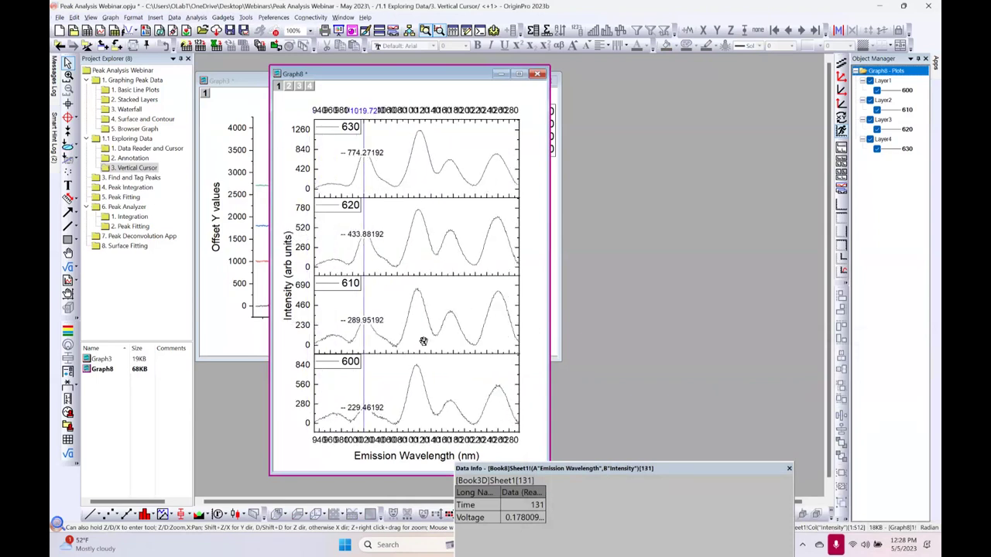
scroll(424, 341, "left", 4)
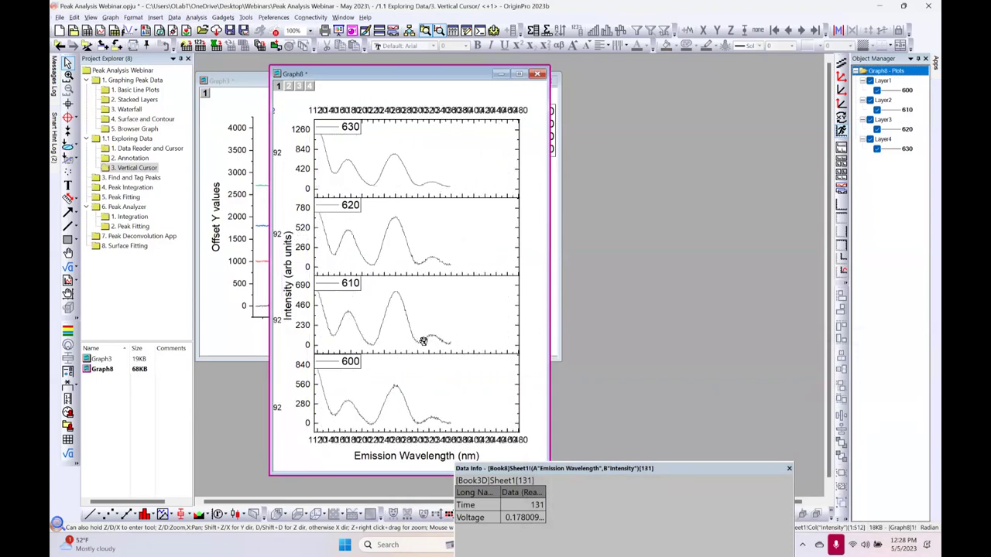
scroll(424, 342, "left", 2)
scroll(424, 339, "right", 6)
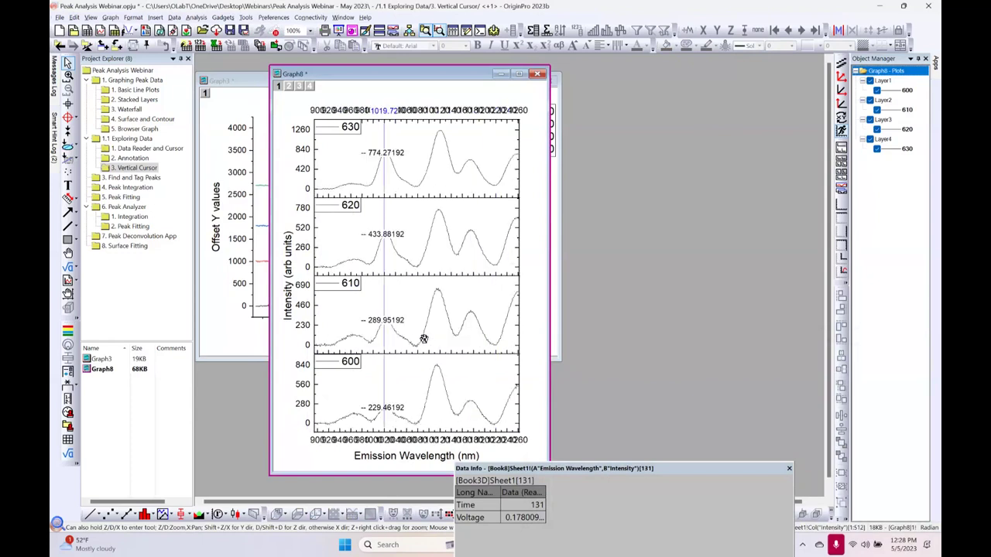
scroll(423, 339, "left", 7)
scroll(424, 339, "right", 5)
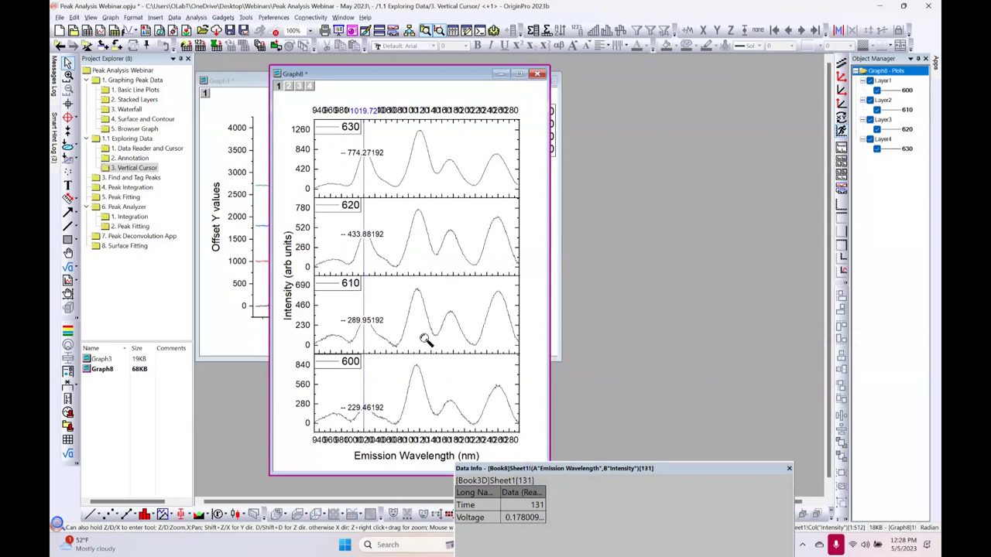
scroll(423, 342, "down", 3)
scroll(420, 333, "up", 3)
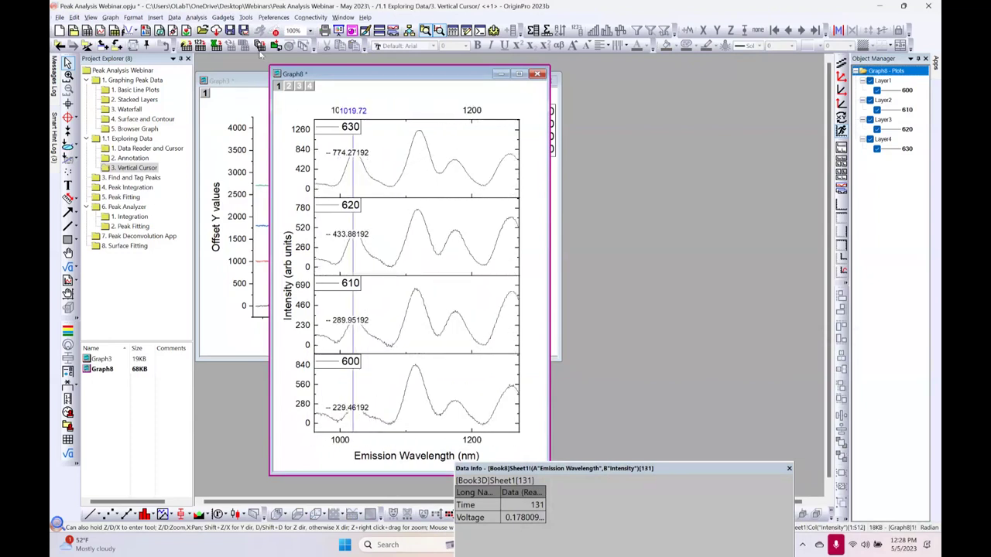
Zoom and pan Graph3 along the X axis to examine its two tagged cursor lines and their labels
left_click(236, 155)
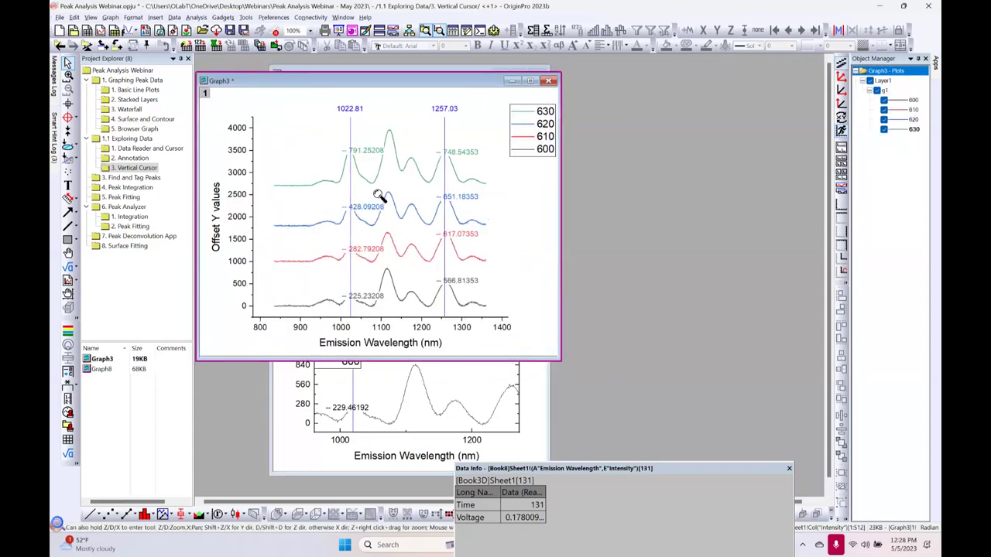
scroll(379, 195, "down", 2)
scroll(379, 196, "up", 2)
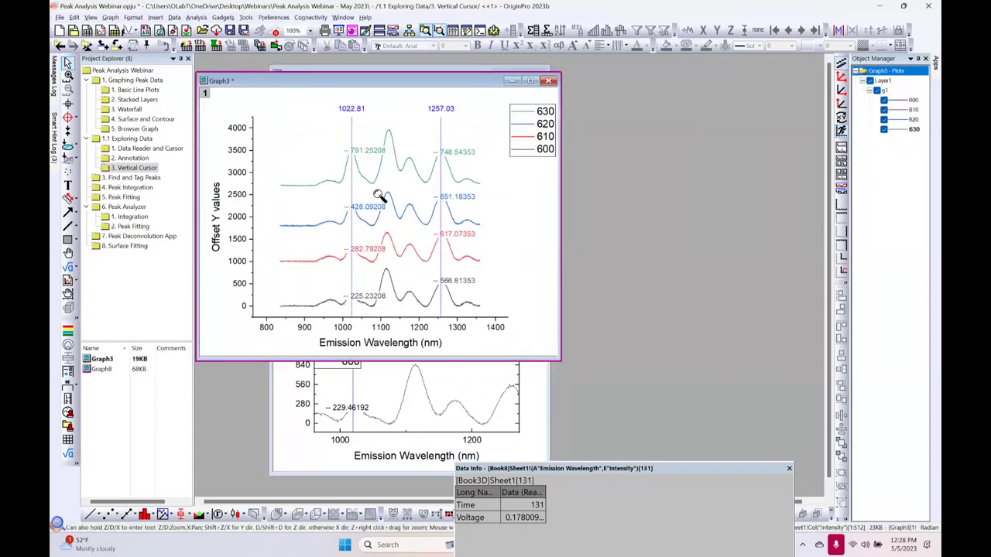
scroll(378, 194, "right", 3)
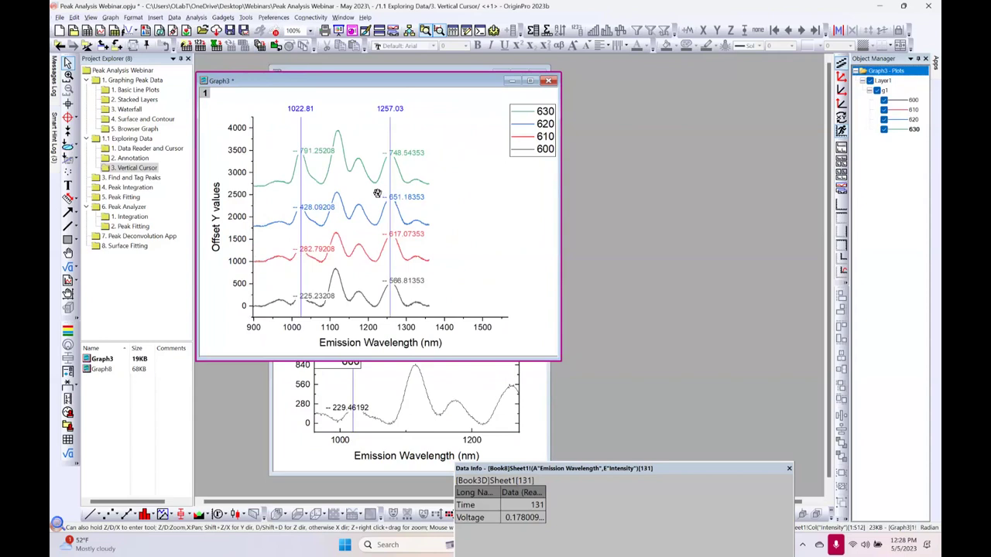
scroll(378, 194, "left", 3)
scroll(378, 194, "right", 2)
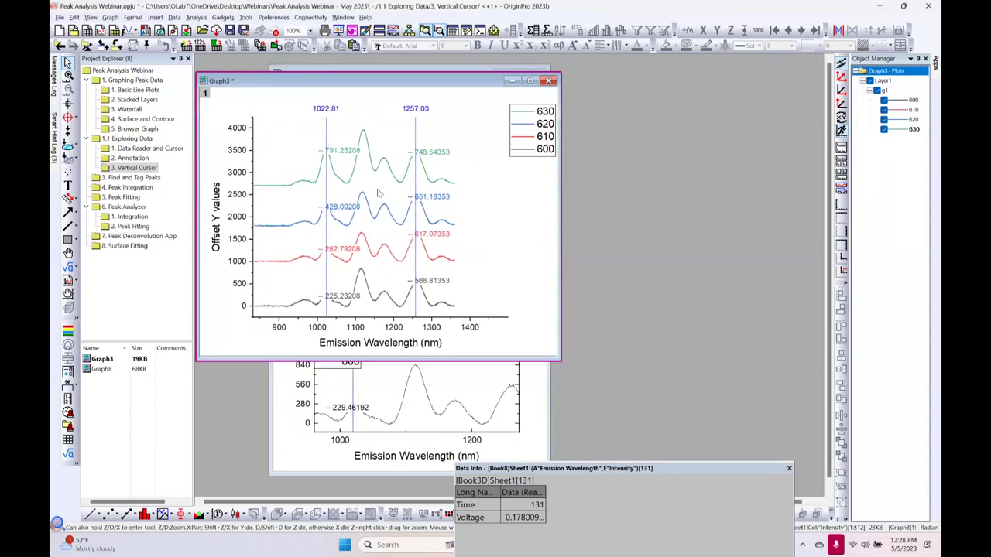
scroll(378, 194, "right", 2)
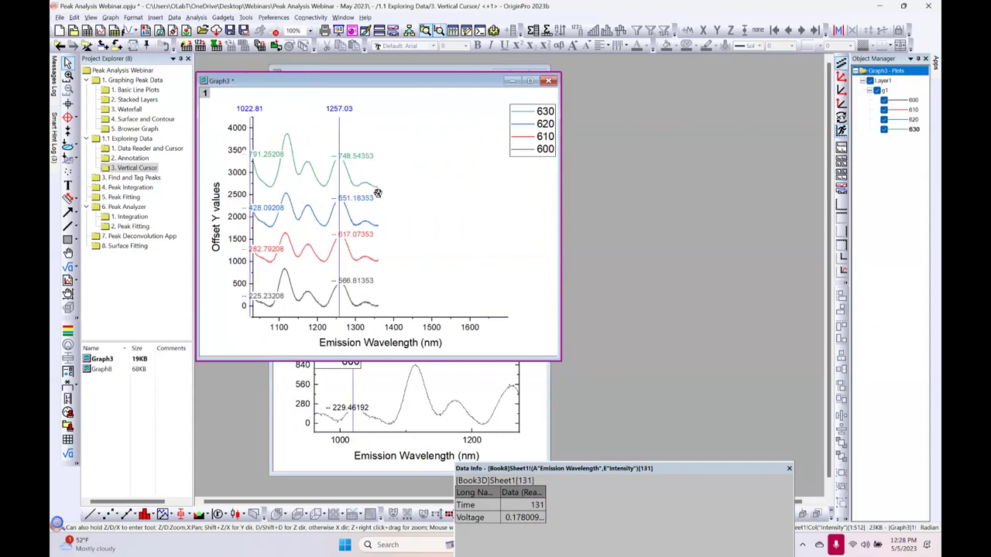
scroll(378, 194, "left", 2)
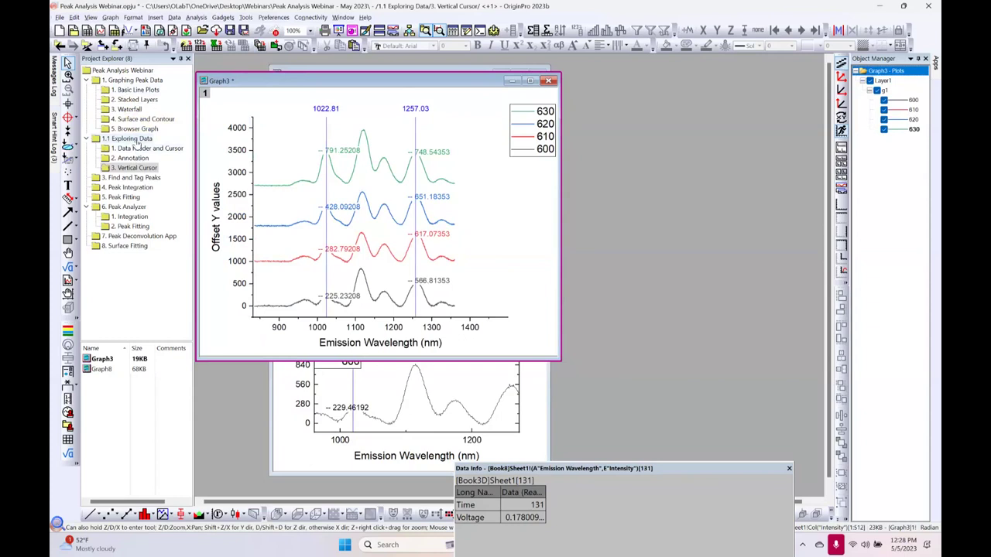
Open the 3. Find and Tag Peaks folder and start the Quick Peaks gadget on Graph1BD with its default settings
left_click(126, 181)
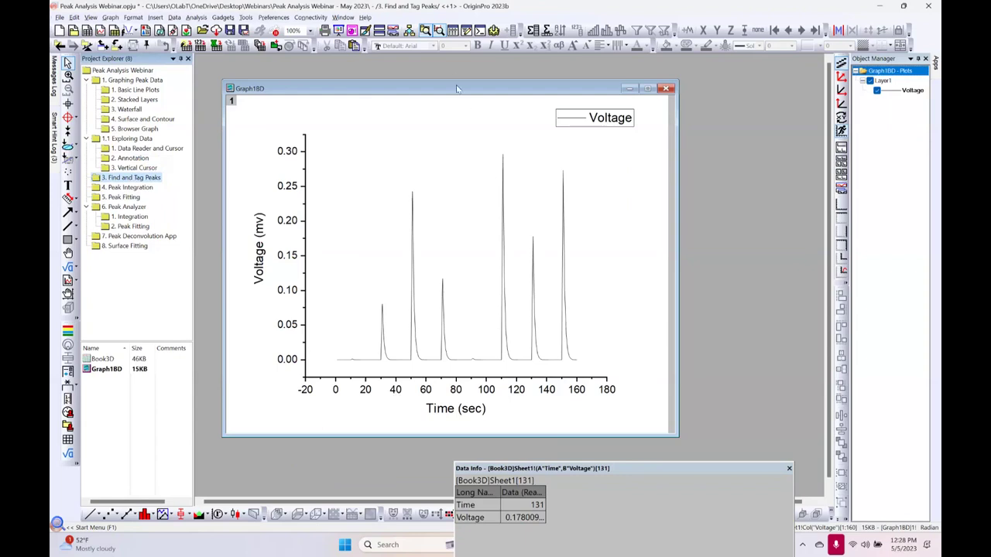
left_click_drag(455, 89, 449, 89)
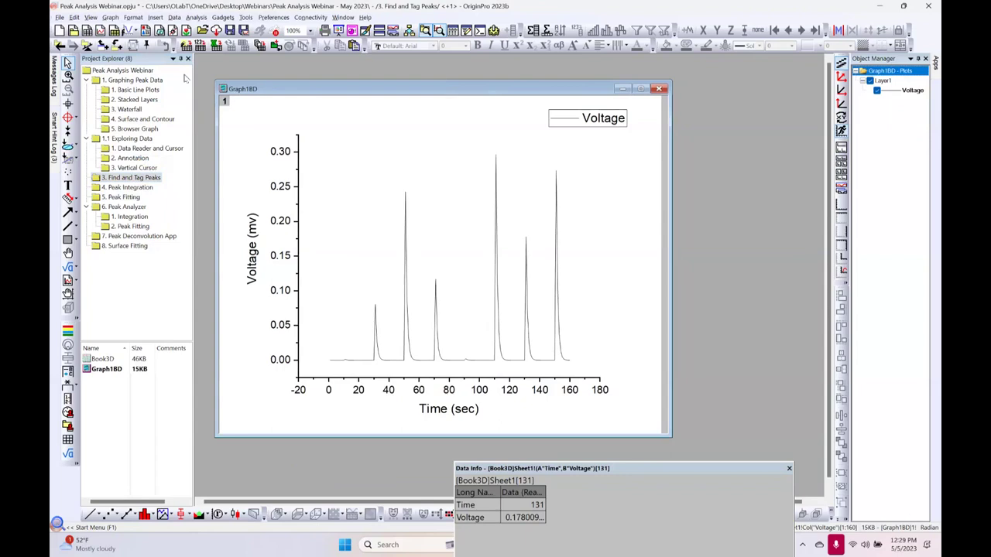
left_click(222, 18)
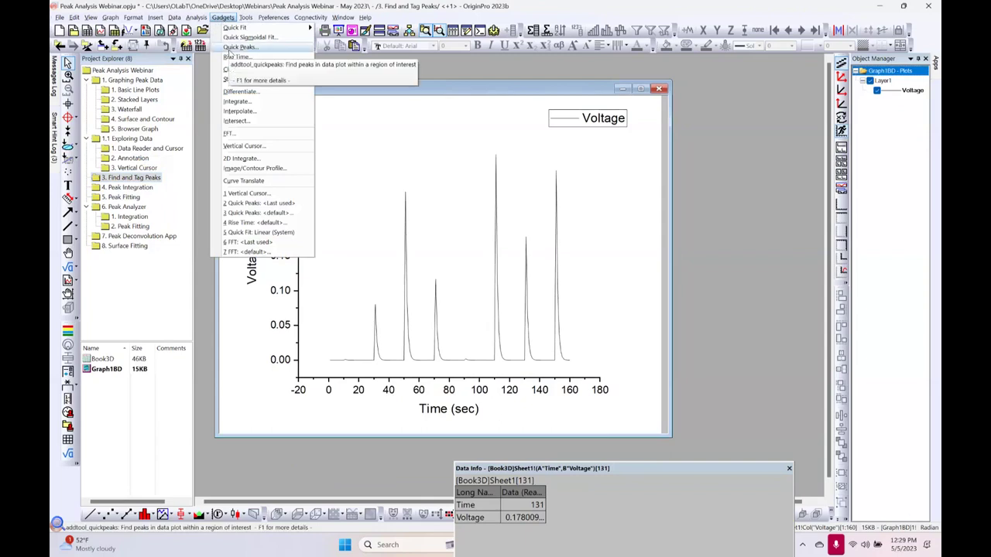
left_click(230, 49)
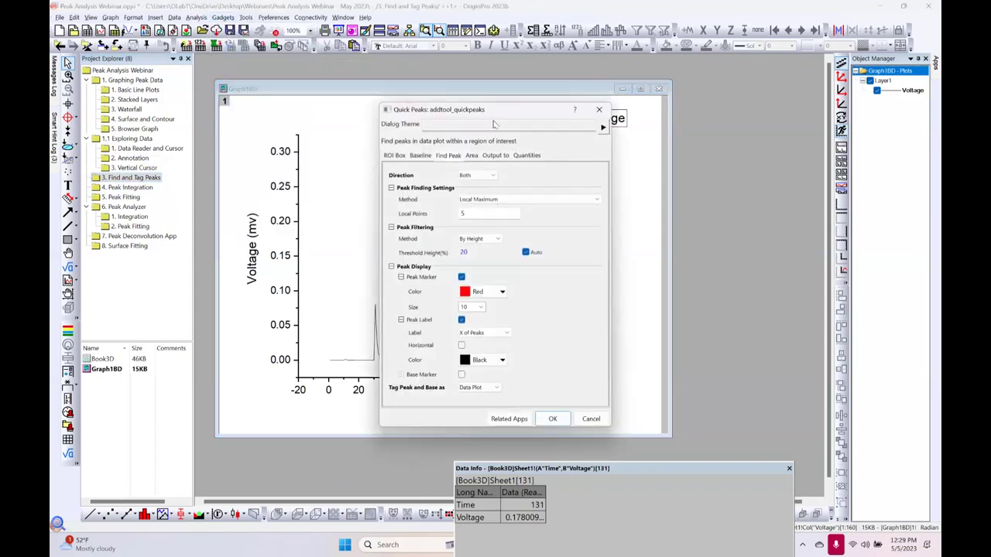
left_click_drag(424, 108, 664, 90)
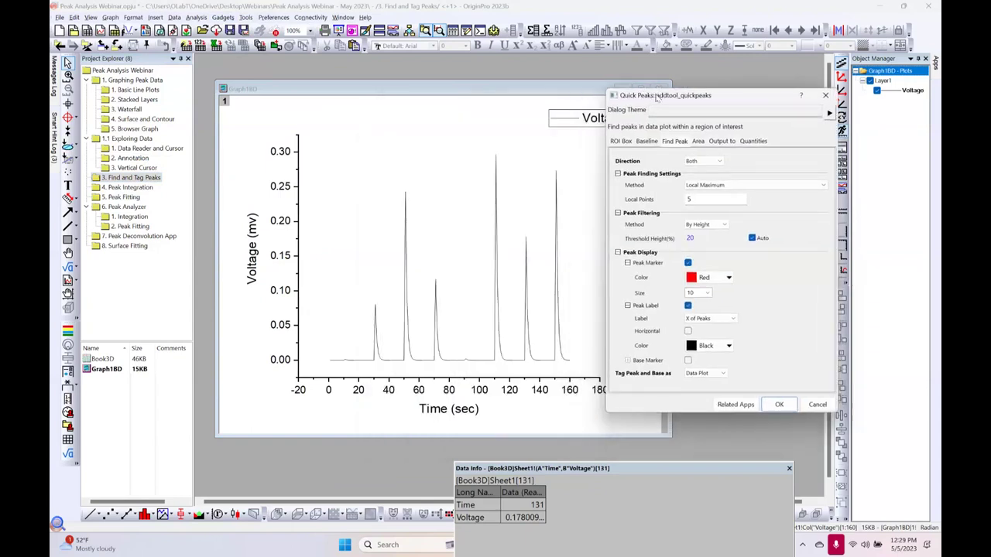
left_click(780, 405)
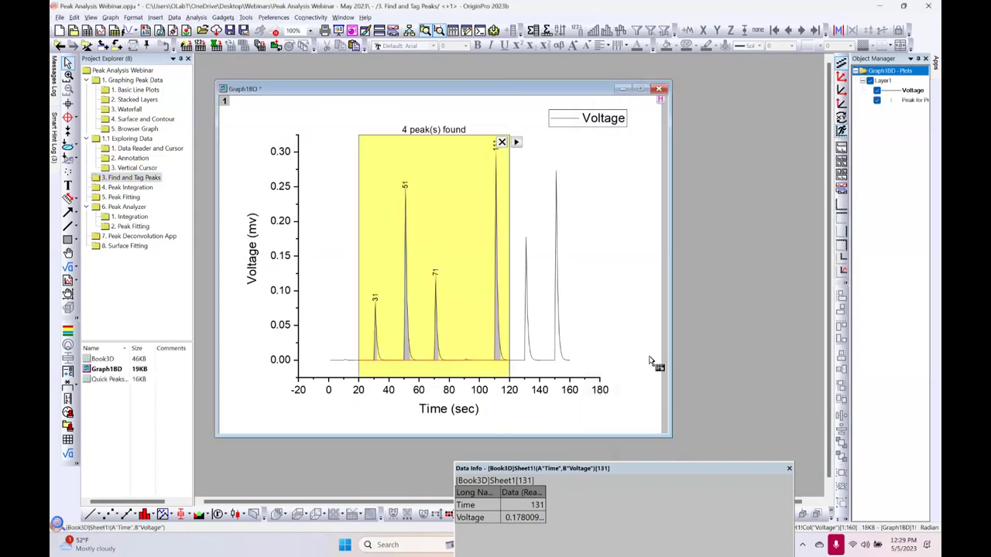
Adjust the Quick Peaks region of interest to about 152 seconds wide, covering all the voltage peaks
left_click(453, 242)
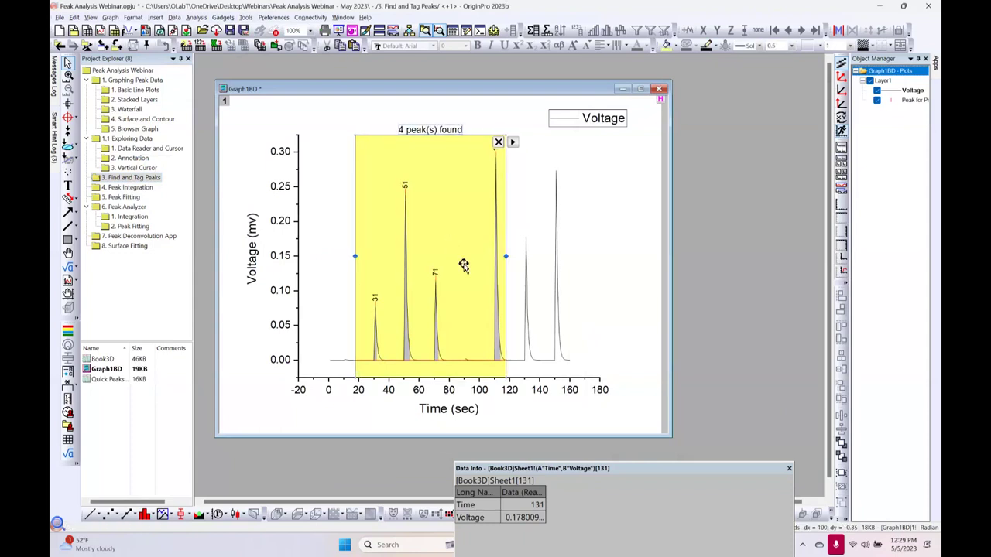
left_click_drag(504, 256, 426, 264)
left_click_drag(397, 234, 589, 260)
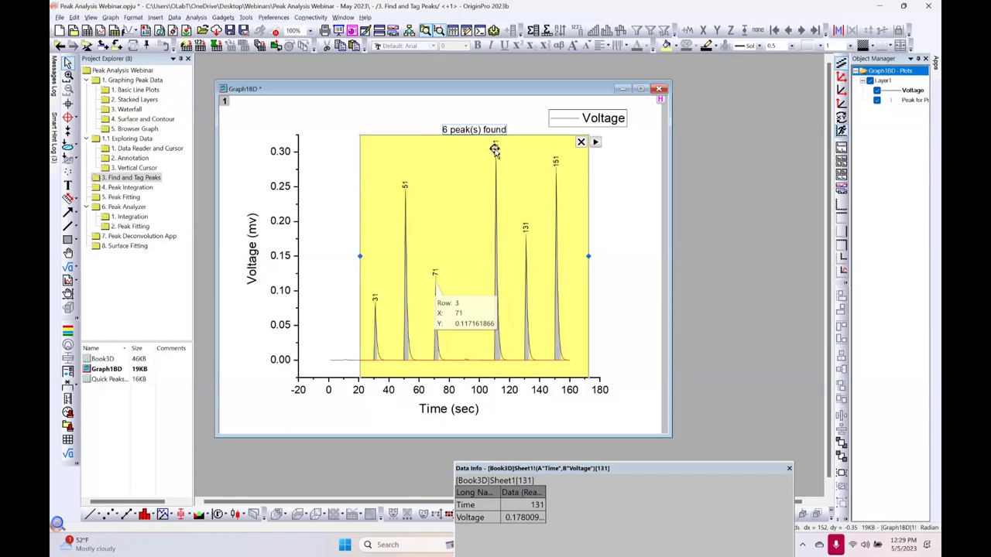
Set the Quick Peaks baseline mode to None (Y=0), review the peak finding settings, and accept the preferences
left_click(596, 142)
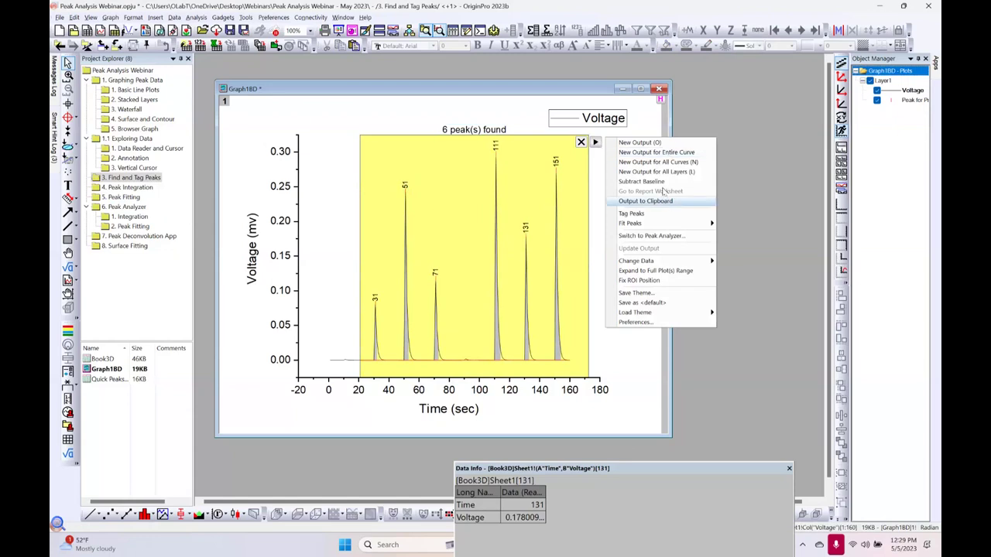
left_click(640, 323)
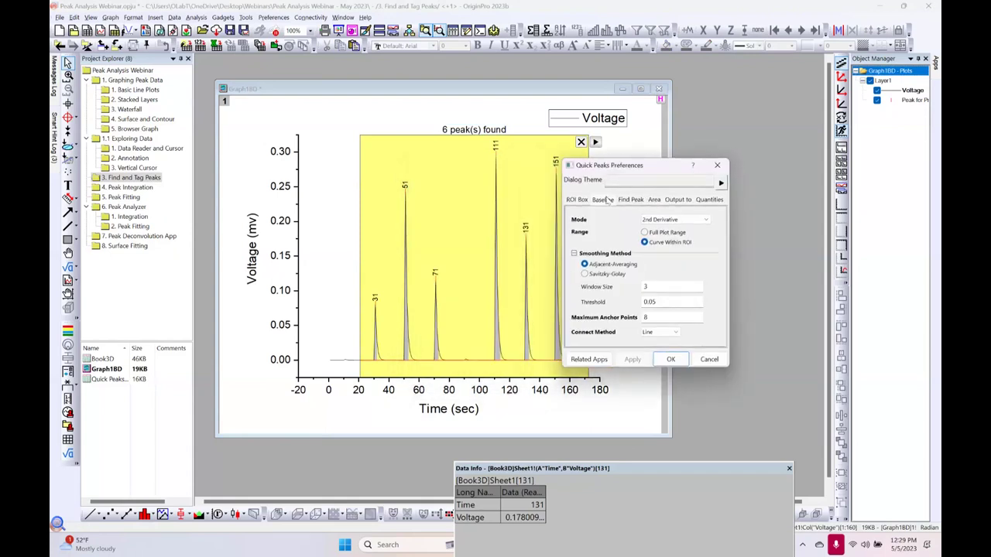
left_click(658, 221)
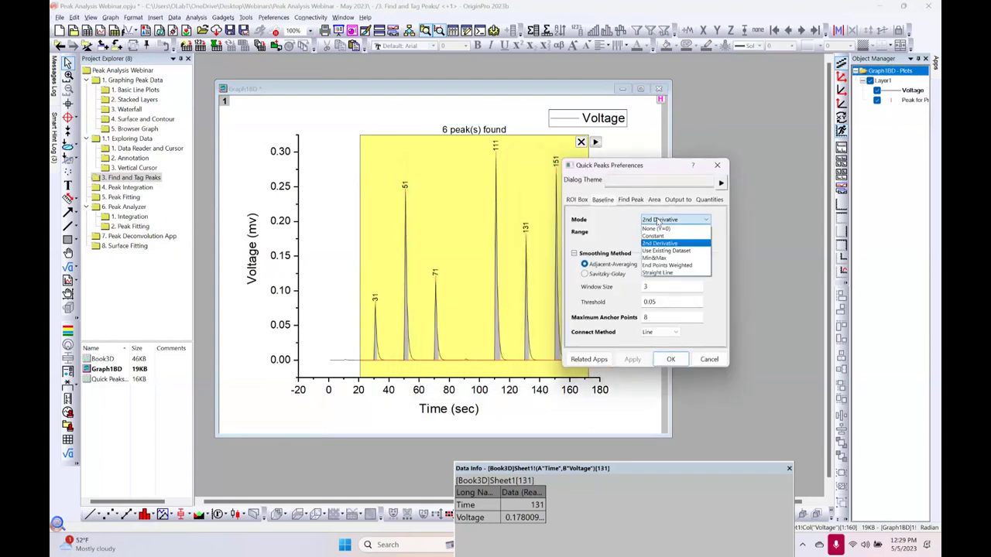
left_click(655, 230)
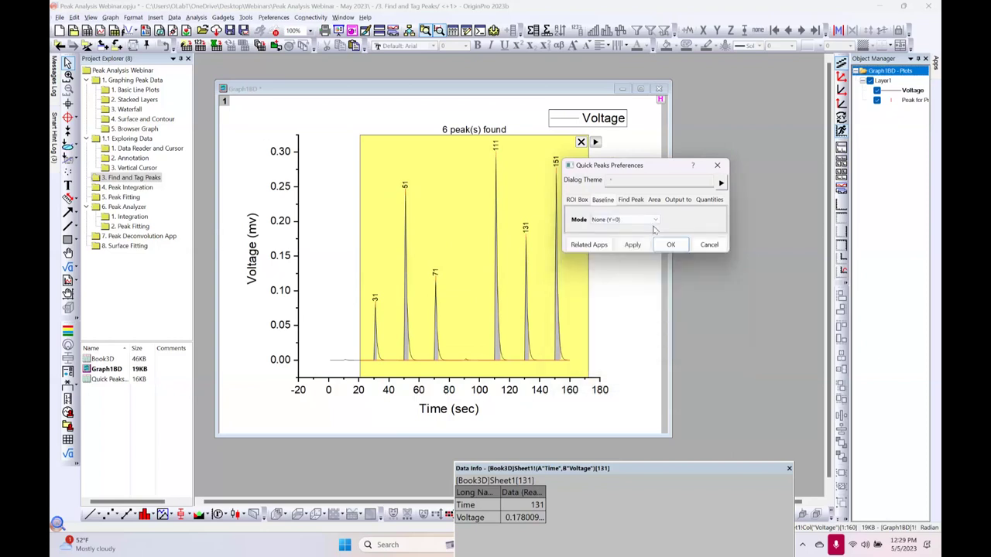
left_click(632, 245)
left_click(628, 199)
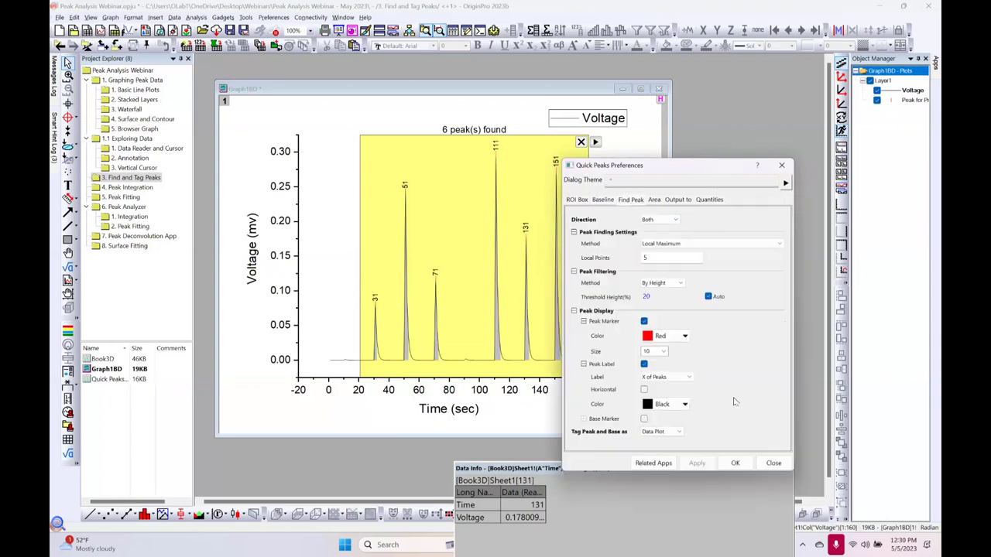
left_click(737, 463)
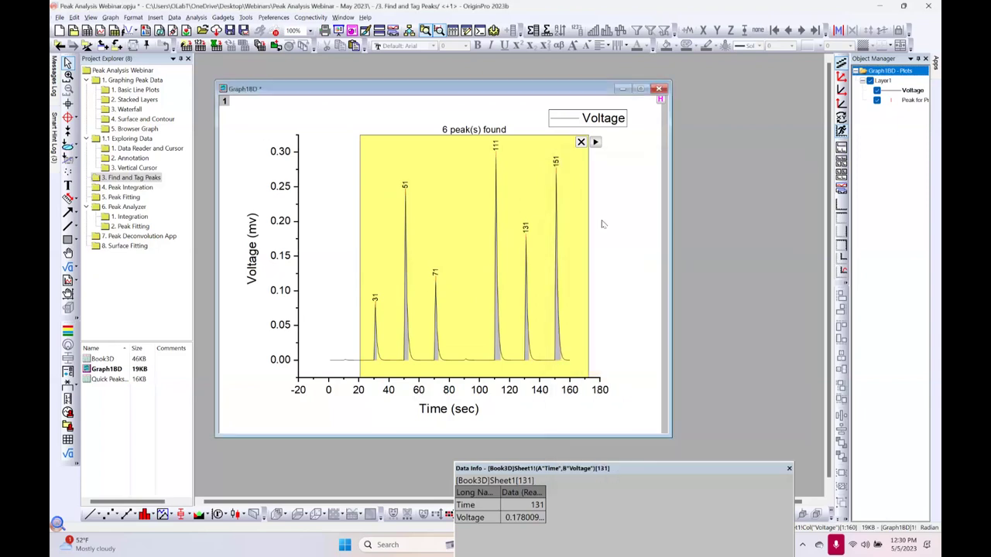
Output the Quick Peaks results for the entire curve and open the report worksheet, enlarged to show all result columns
left_click(594, 144)
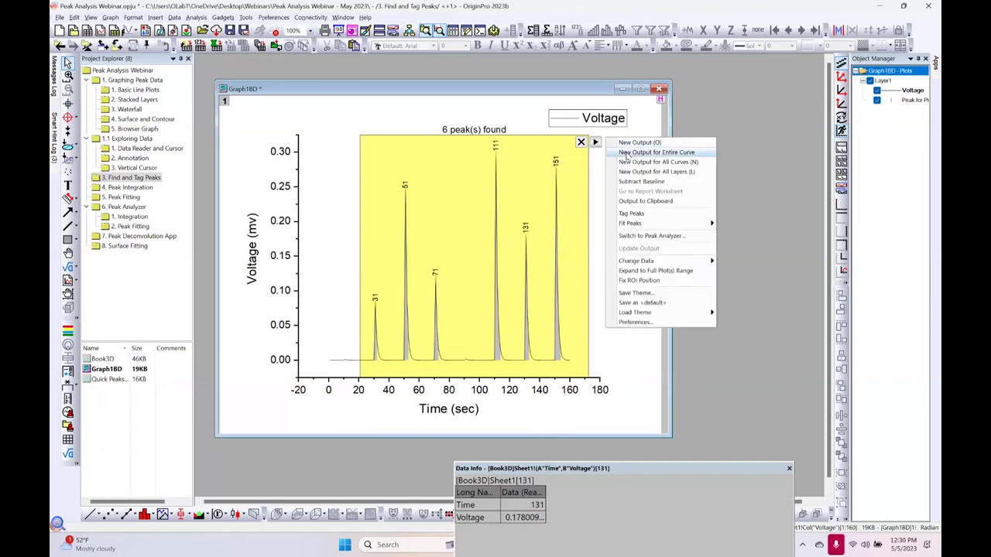
left_click(627, 154)
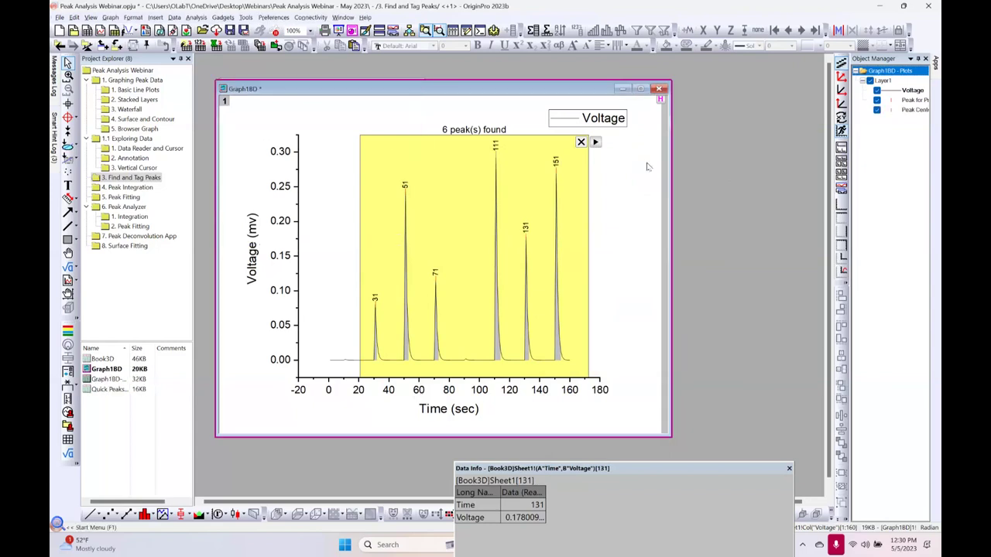
left_click(596, 142)
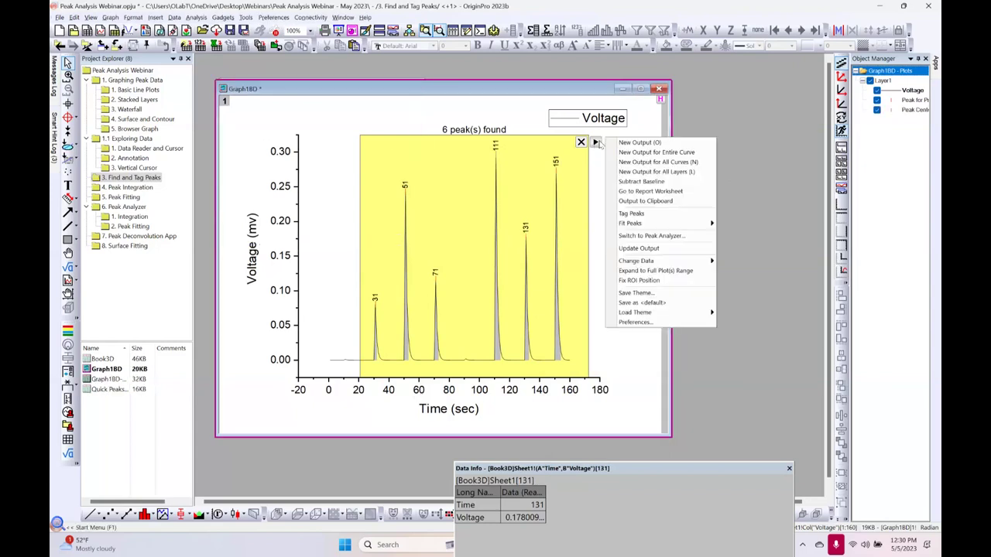
left_click(642, 192)
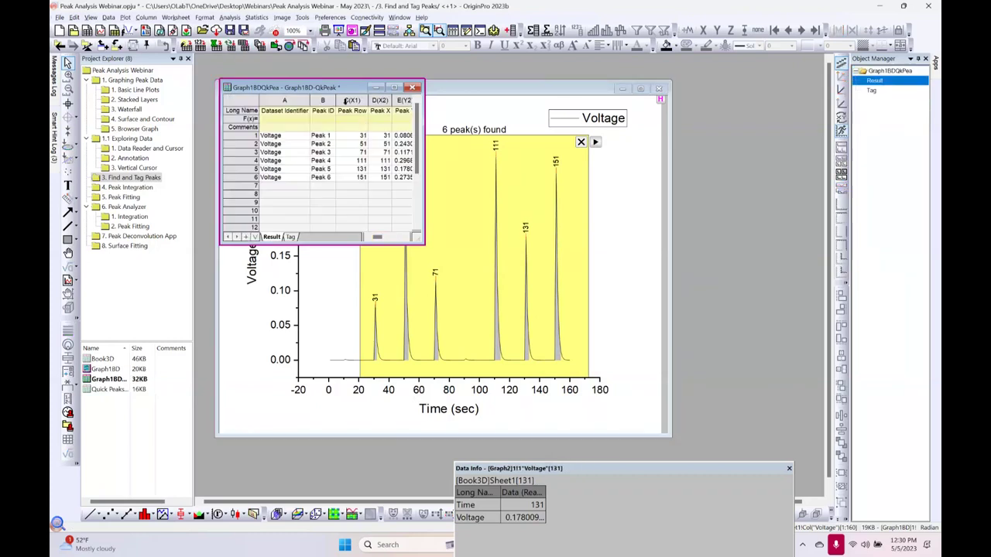
left_click_drag(337, 88, 324, 75)
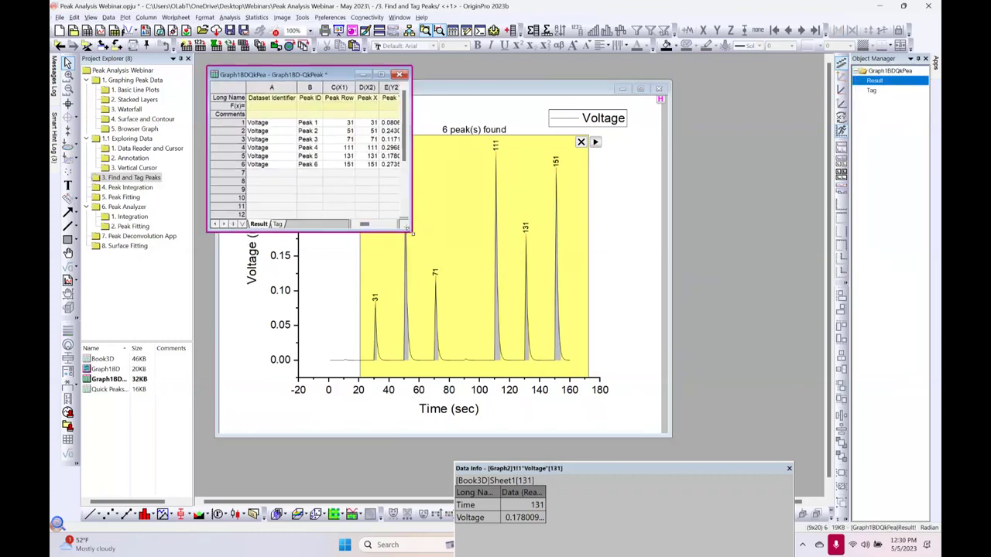
left_click_drag(412, 231, 612, 264)
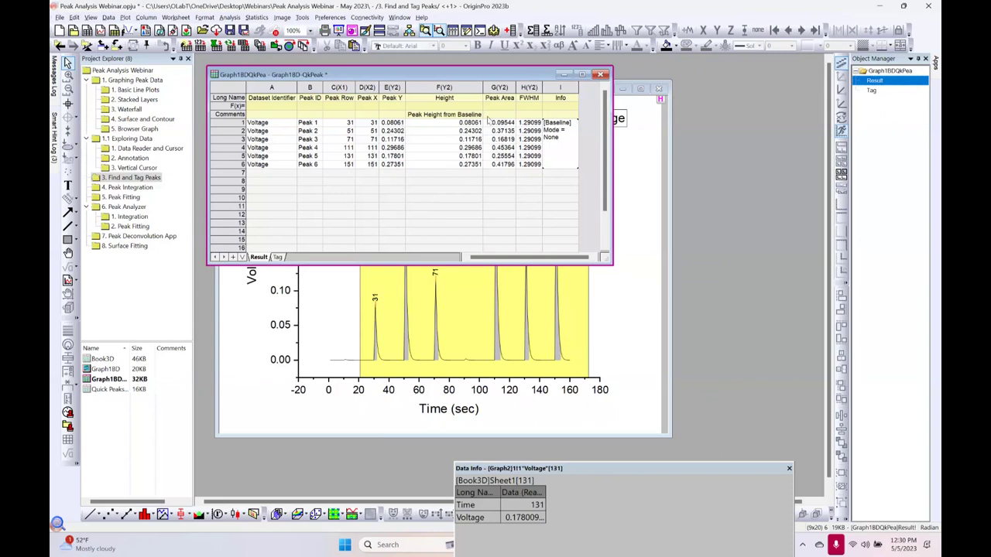
Close the Quick Peaks gadget on Graph1BD, then open the 4. Peak Integration folder with its Amplitude graph window slightly enlarged and repositioned
left_click(629, 158)
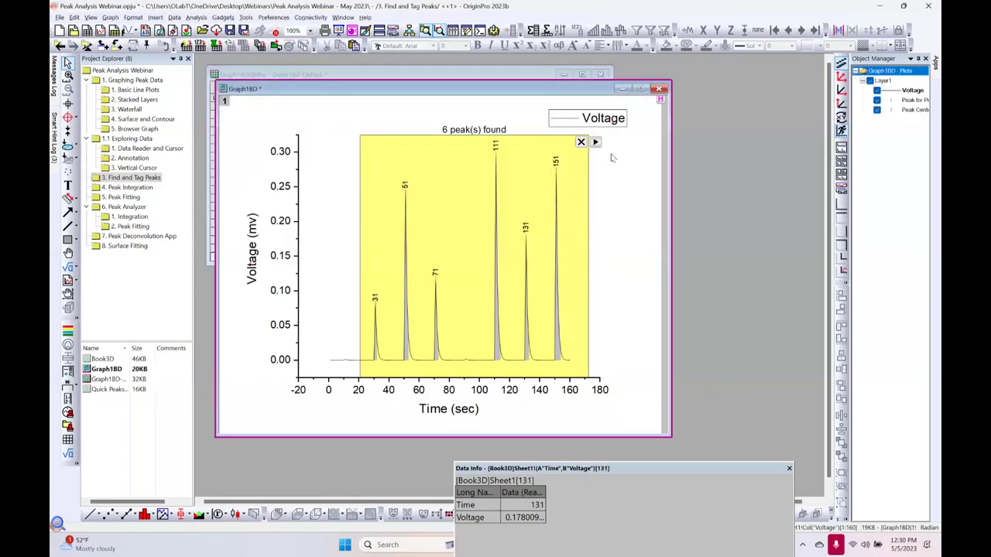
left_click(582, 143)
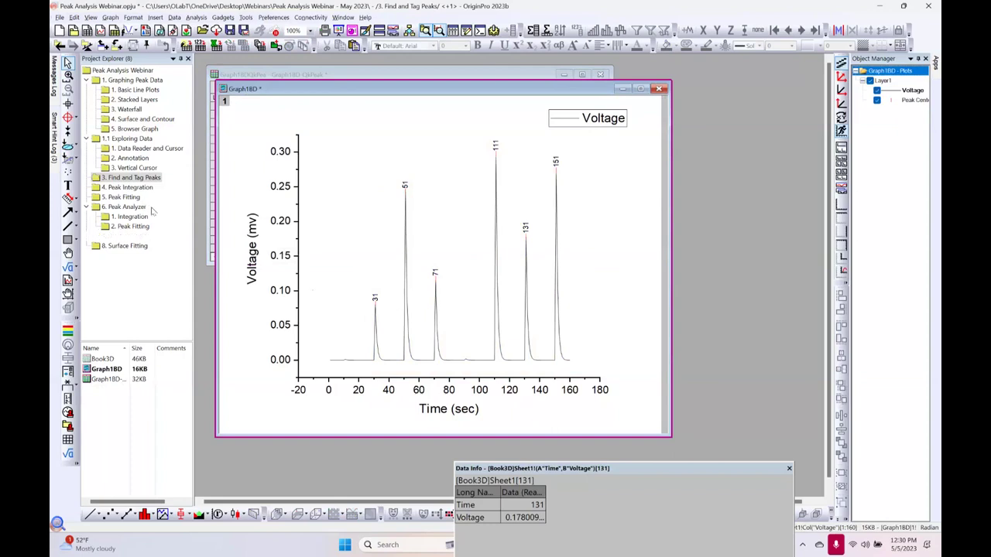
left_click(137, 192)
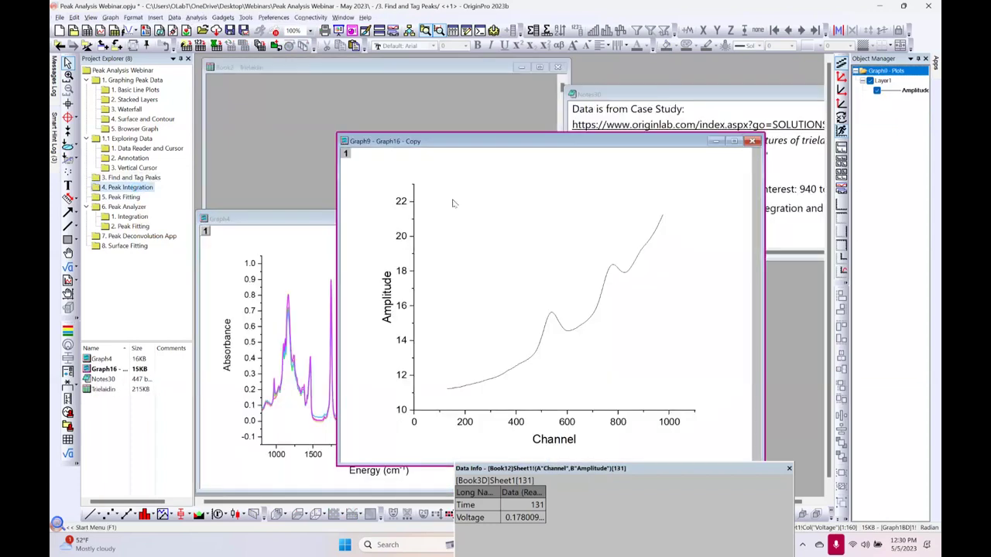
left_click_drag(454, 145, 360, 112)
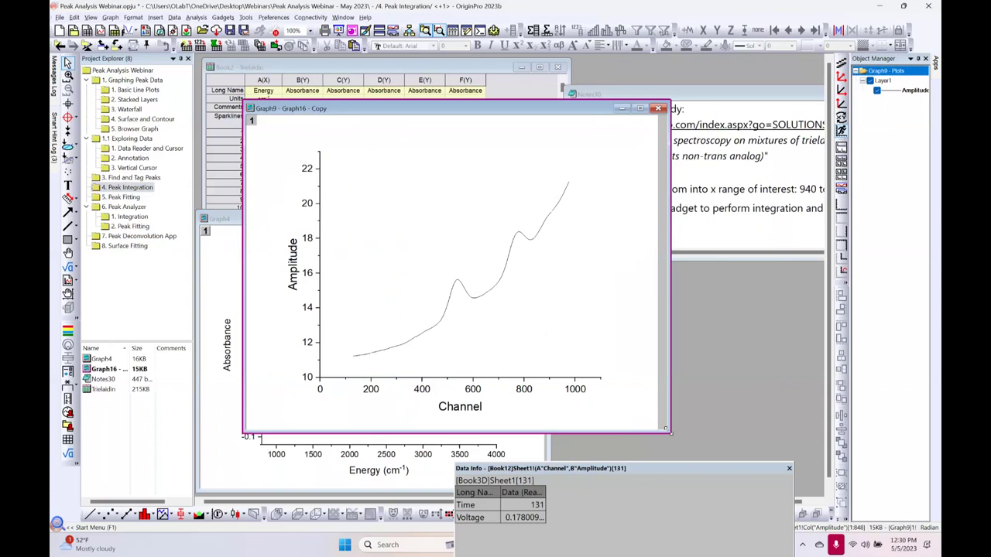
left_click_drag(667, 430, 683, 447)
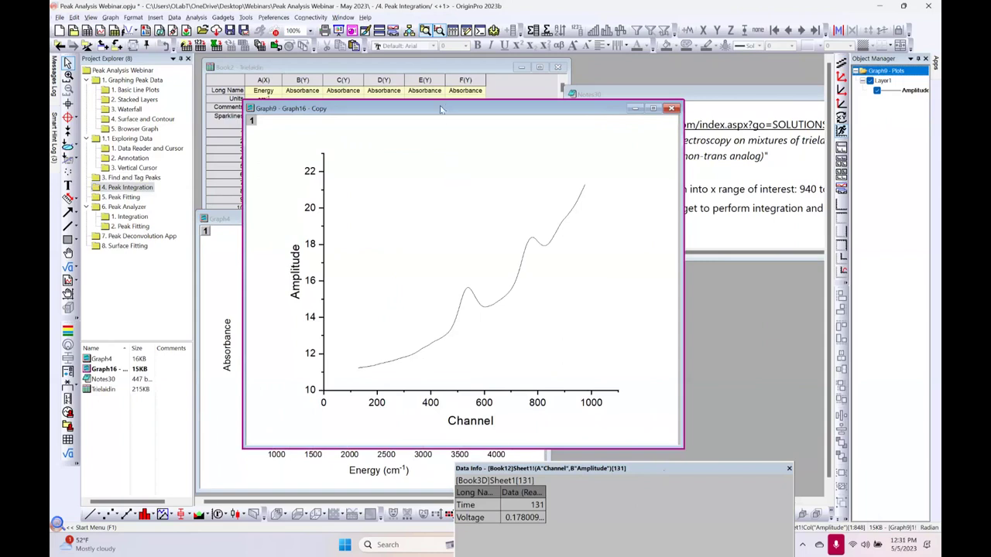
left_click_drag(440, 108, 419, 107)
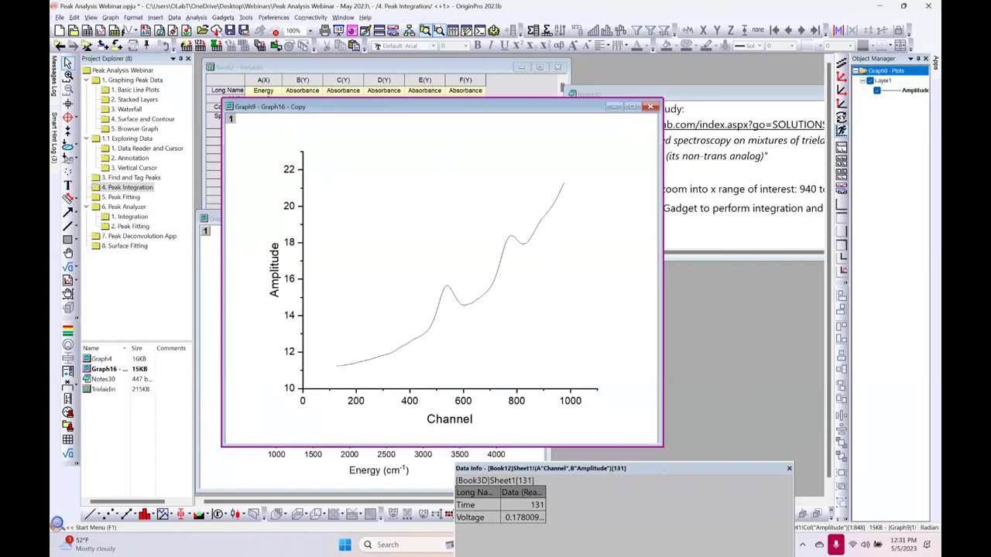
Start Quick Peaks on the Amplitude graph with its current settings and narrow the region of interest to about 346 channels around the first peak
left_click(223, 17)
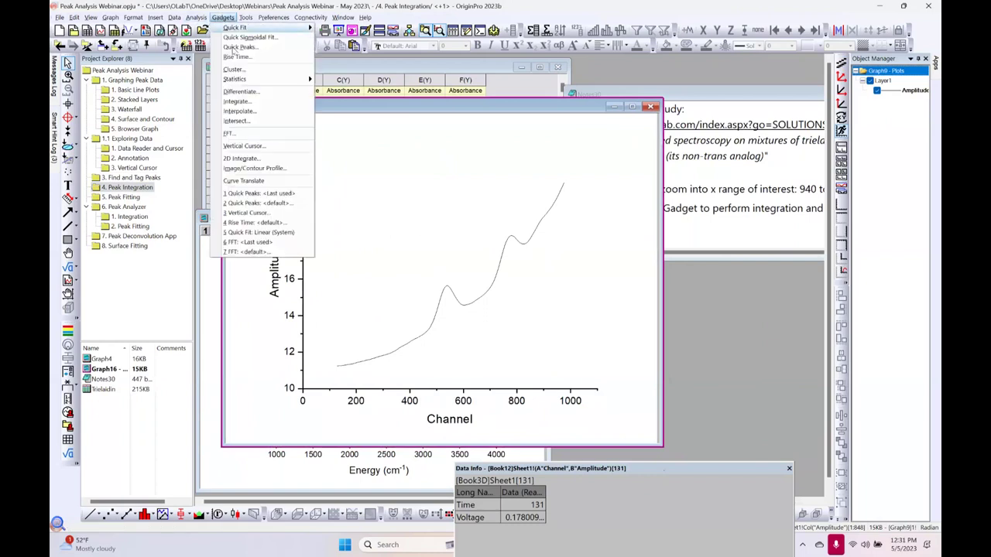
left_click(235, 48)
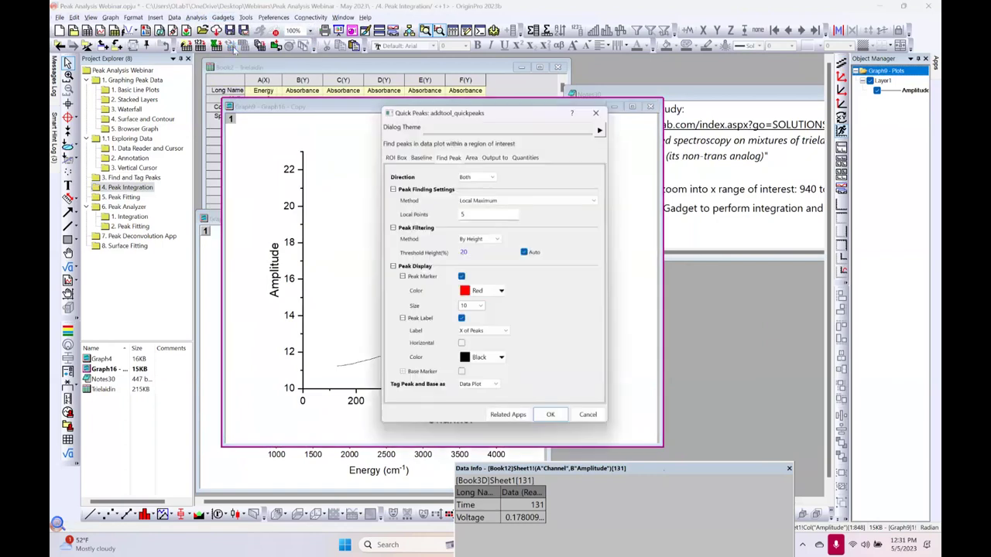
left_click(552, 420)
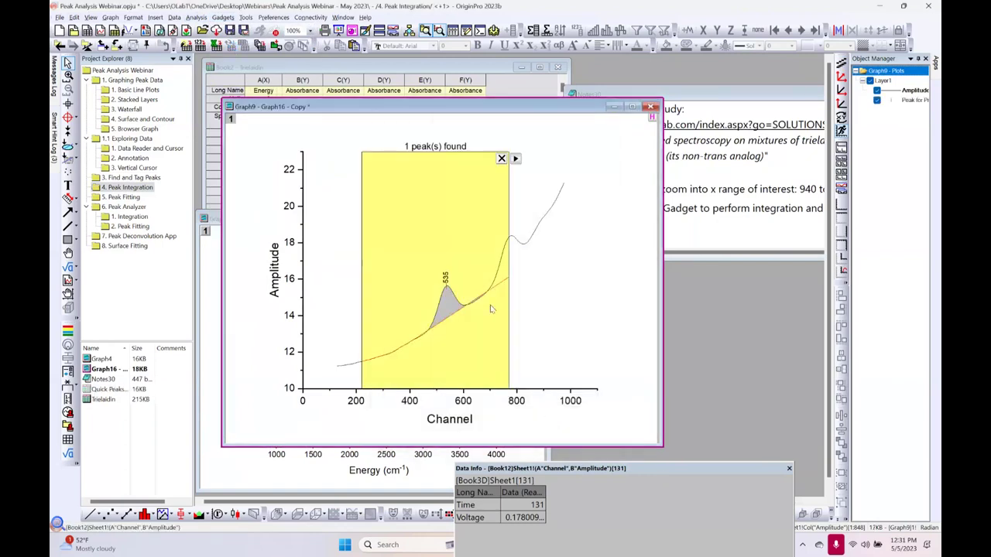
left_click_drag(359, 270, 398, 270)
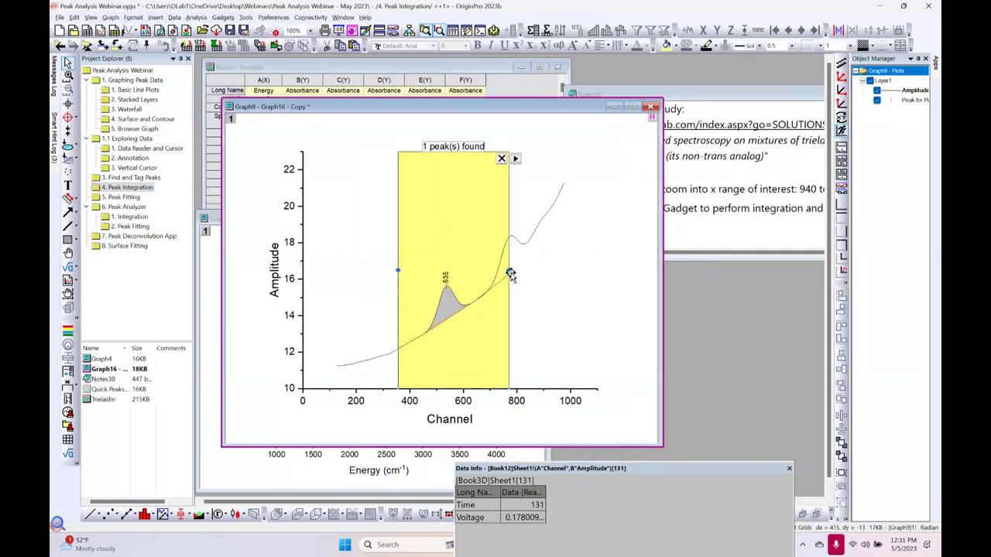
left_click_drag(508, 270, 491, 274)
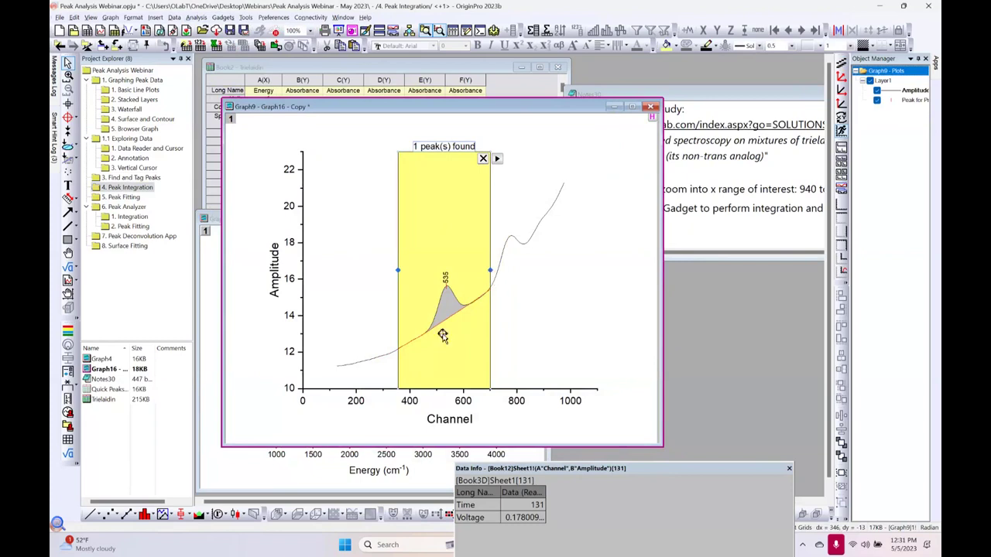
mouse_move(444, 296)
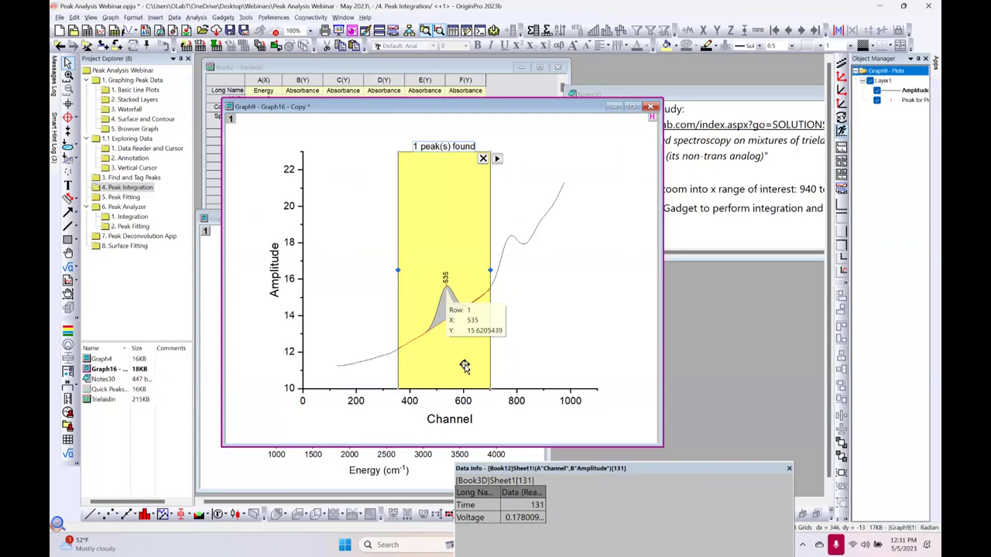
Move the region of interest over the second Amplitude peak and narrow it to about 167 channels wide
left_click_drag(444, 221, 504, 222)
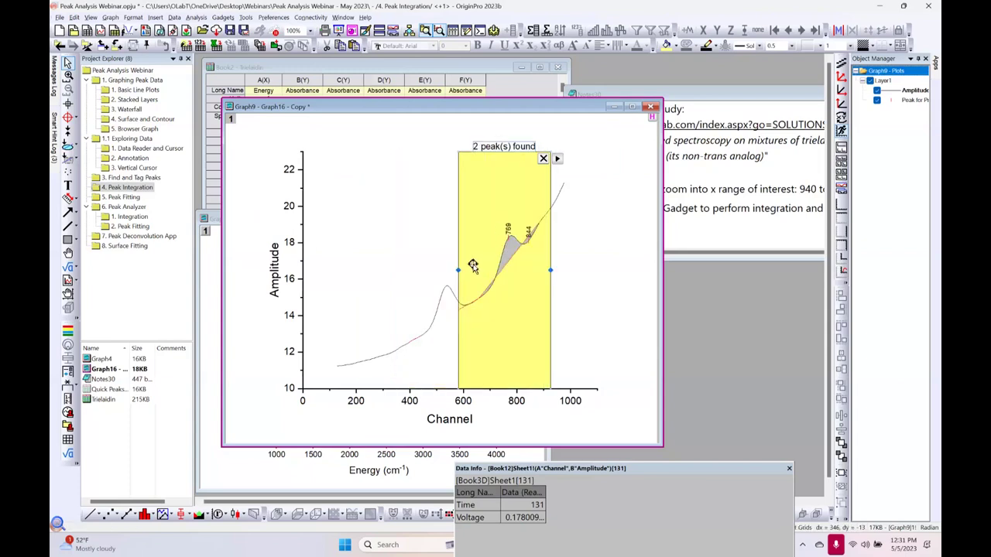
left_click_drag(458, 269, 482, 269)
left_click_drag(551, 269, 526, 275)
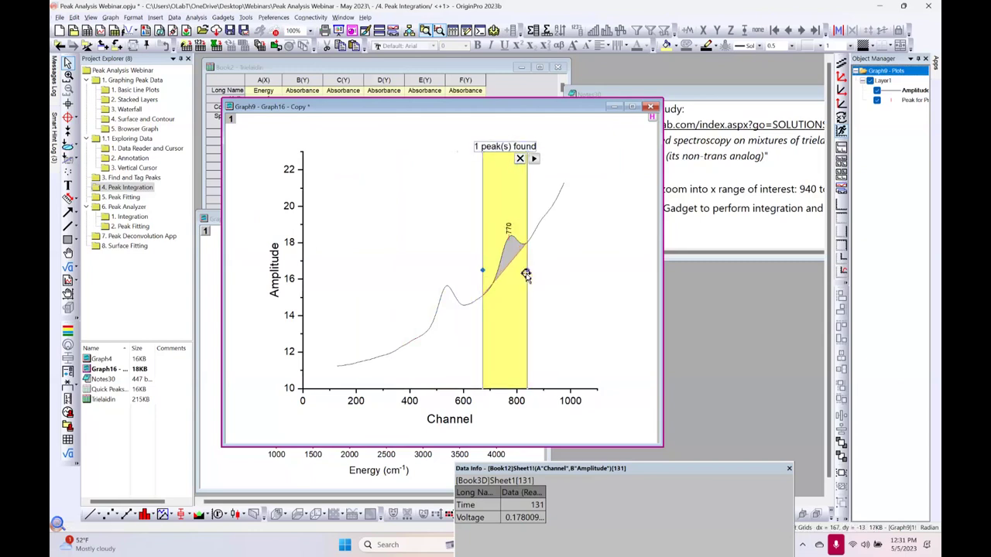
Return the region of interest to the first Amplitude peak, about 188 channels wide, and output that peak's results to a worksheet
left_click_drag(496, 184, 437, 204)
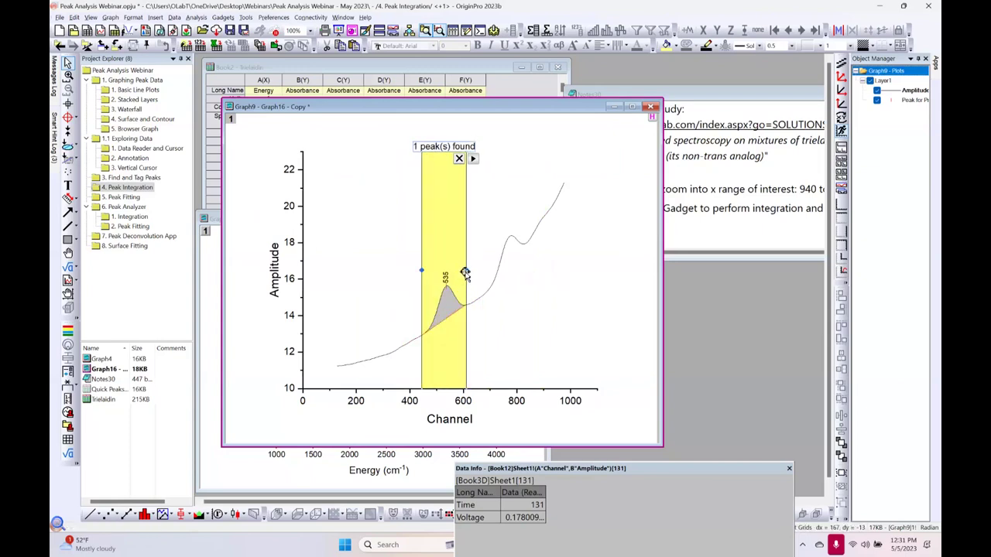
left_click_drag(465, 270, 471, 270)
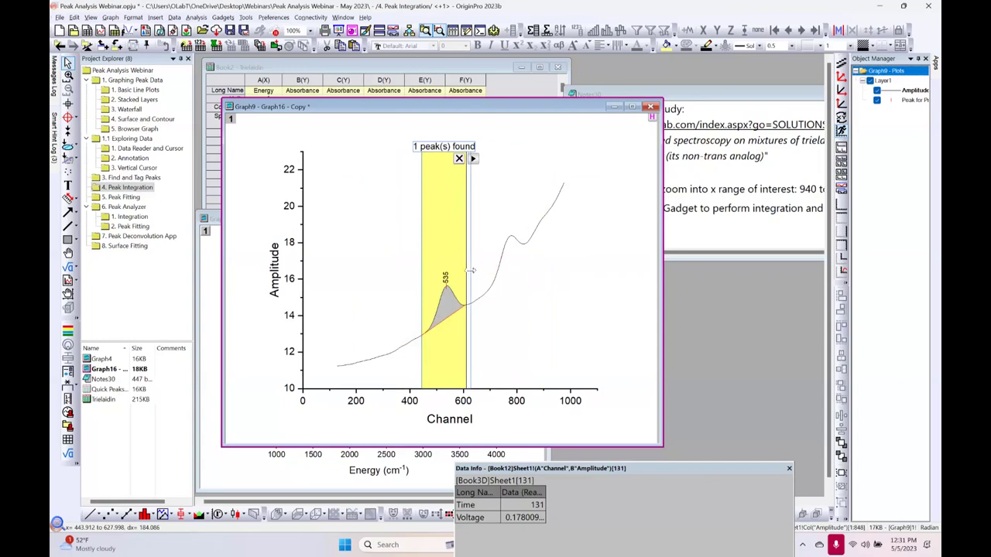
left_click_drag(471, 270, 471, 271)
right_click(496, 154)
left_click(494, 180)
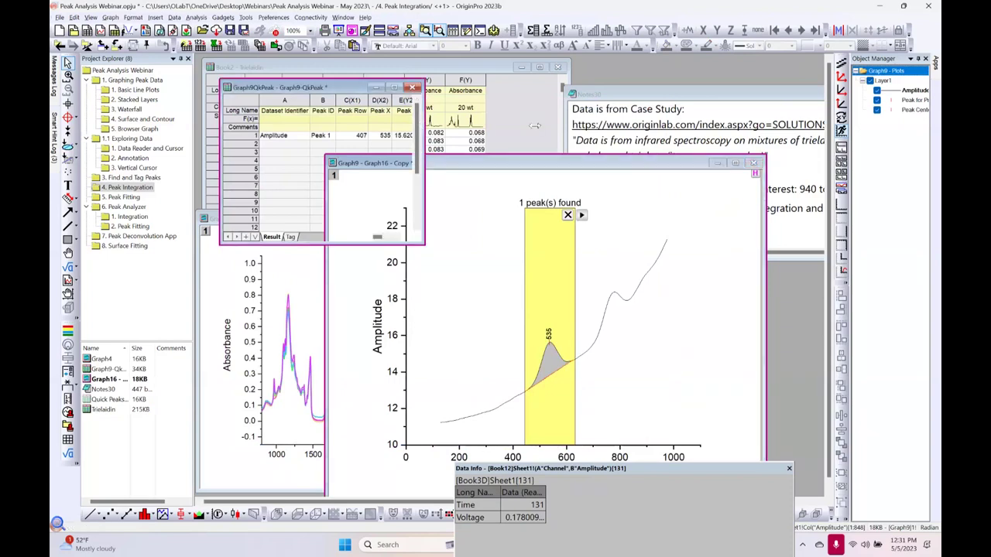
Shift the region of interest to the second Amplitude peak and add its results as a new output in the result worksheet
left_click_drag(566, 303, 625, 299)
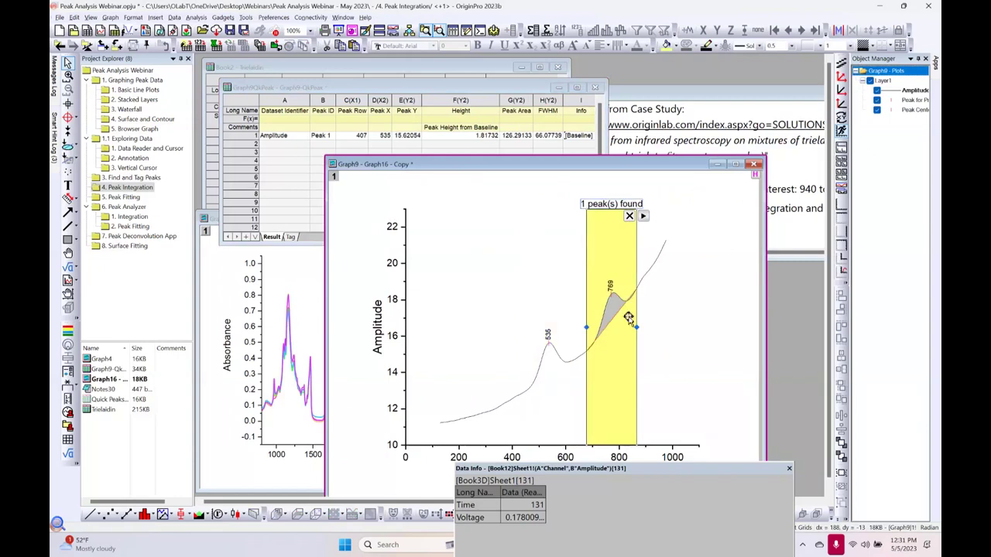
left_click(644, 216)
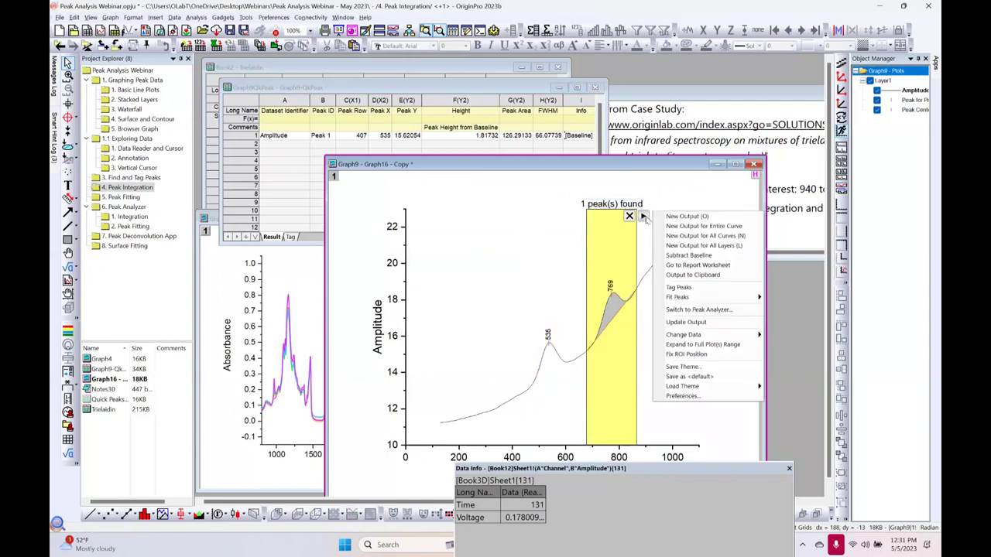
left_click(687, 216)
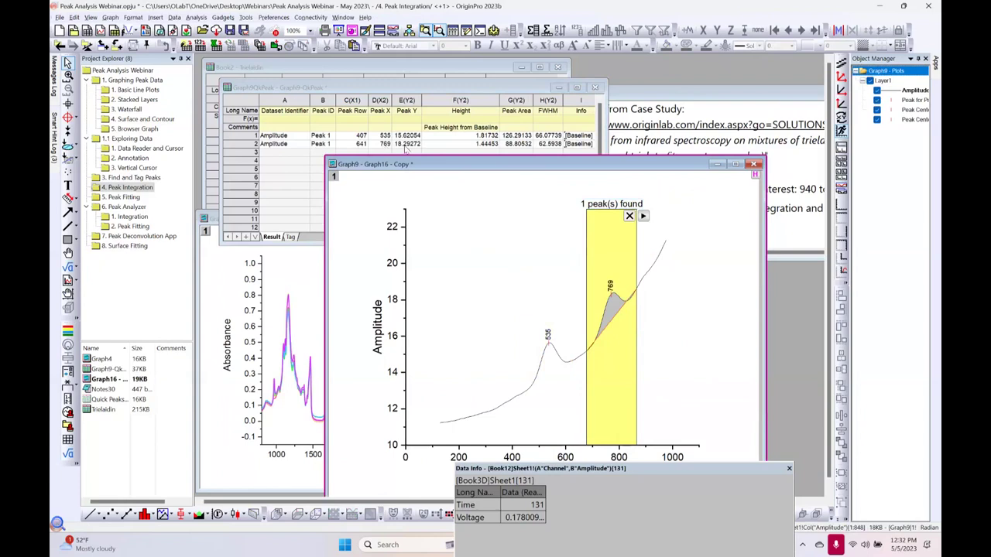
Close the Quick Peaks gadget on Graph9 and minimize both that graph and its peak results workbook
left_click(629, 217)
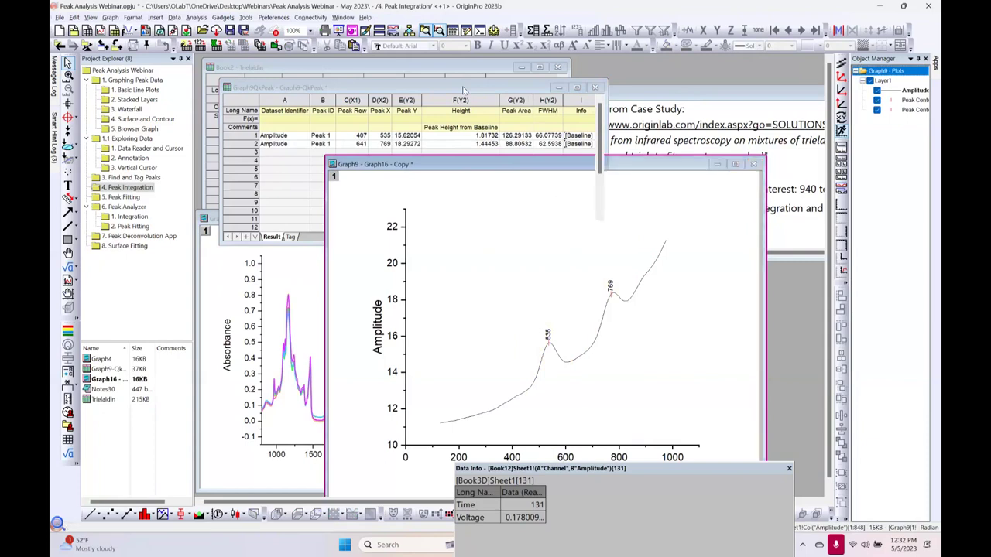
left_click(463, 91)
left_click(619, 170)
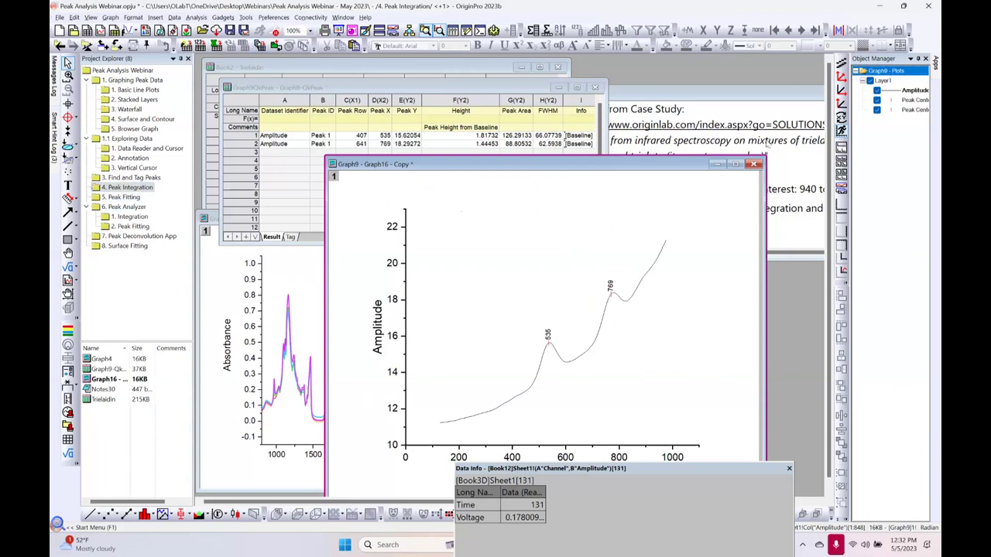
left_click(716, 165)
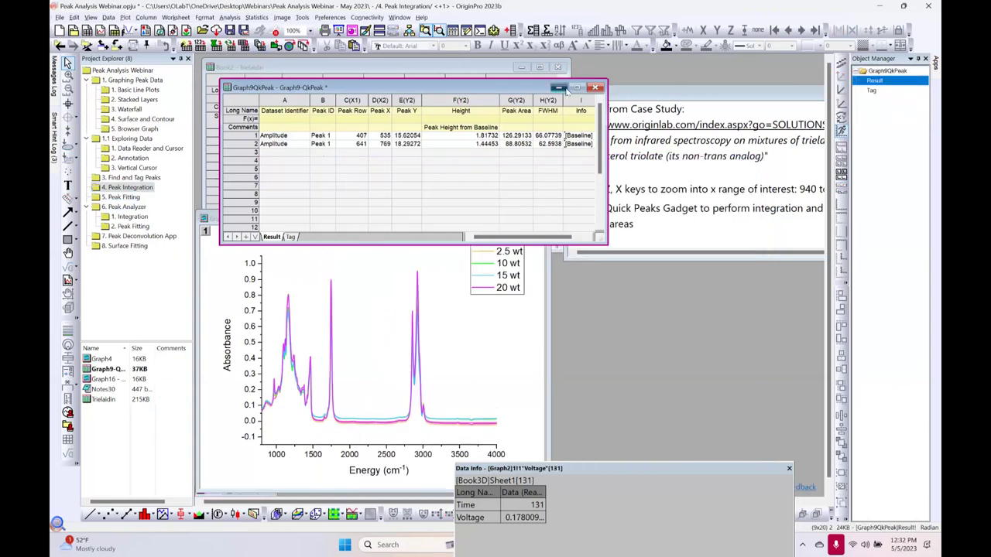
left_click(562, 88)
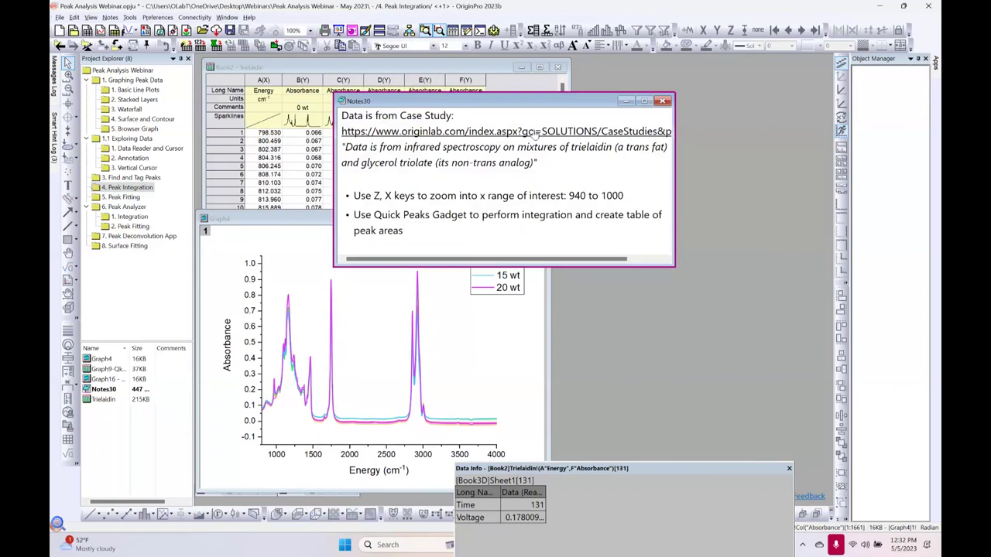
Open the case study linked in the notes and browse the site's list of user case studies
left_click(536, 133)
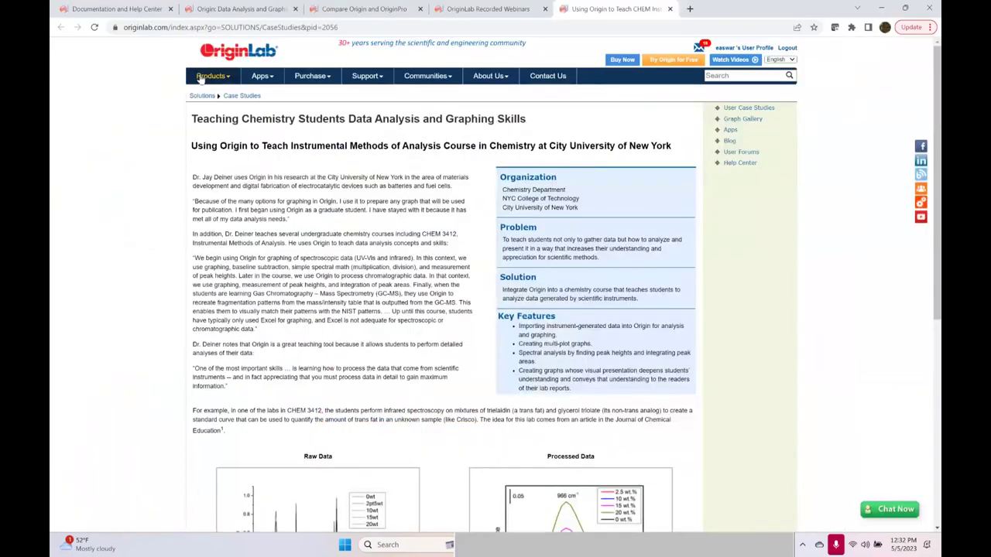
left_click(235, 97)
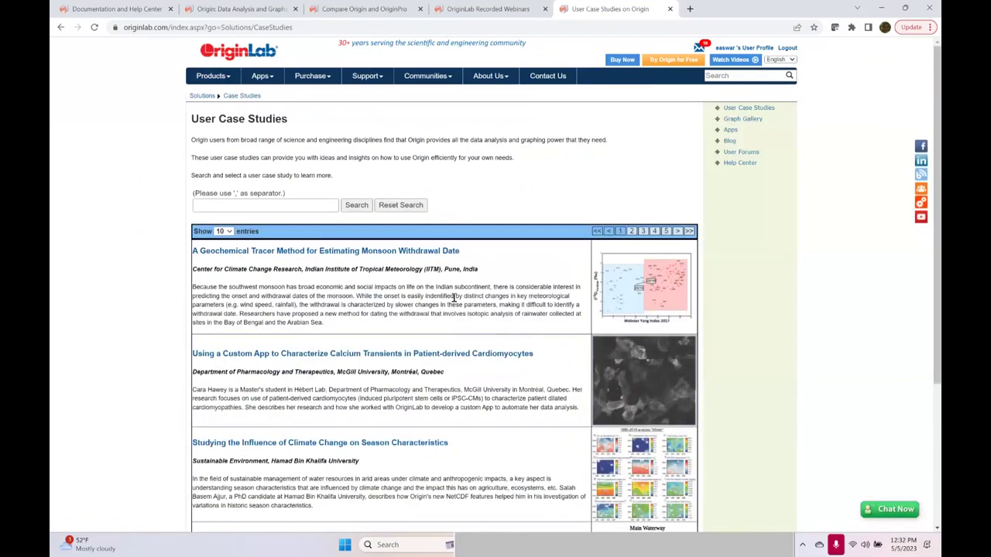
scroll(454, 298, "down", 2)
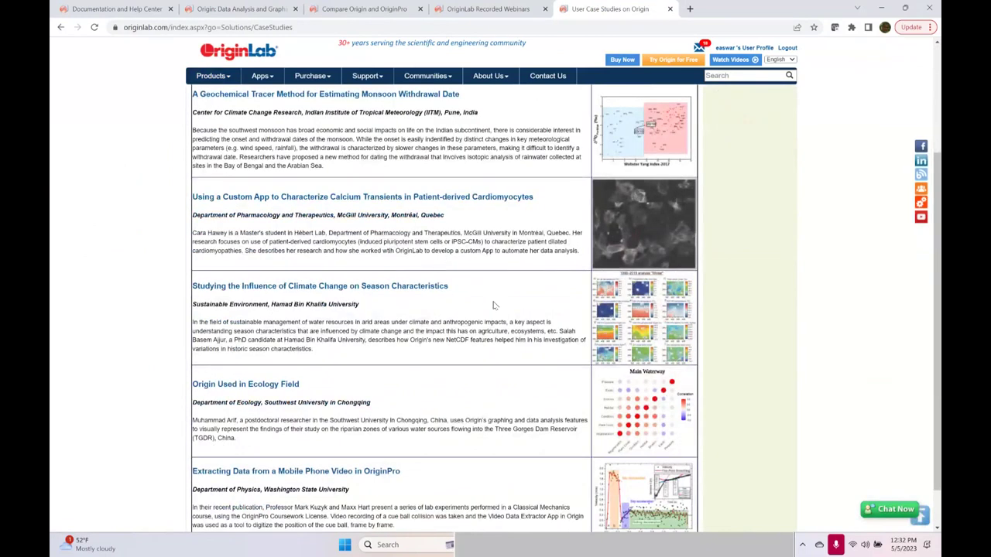
scroll(494, 306, "down", 1)
scroll(240, 188, "up", 3)
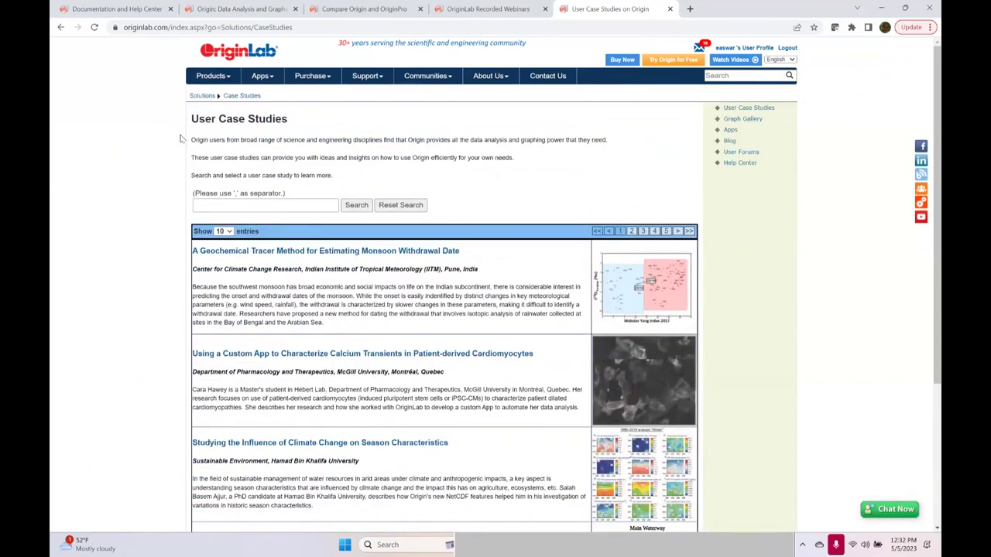
Return to the chemistry teaching case study, examine its raw and processed data graphs, and switch back to OriginPro
left_click(62, 28)
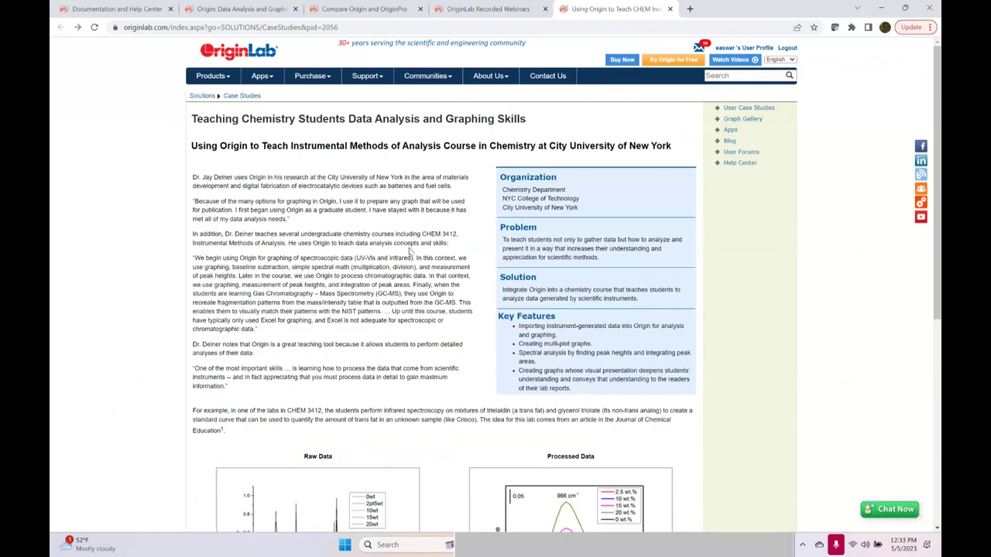
scroll(410, 250, "down", 2)
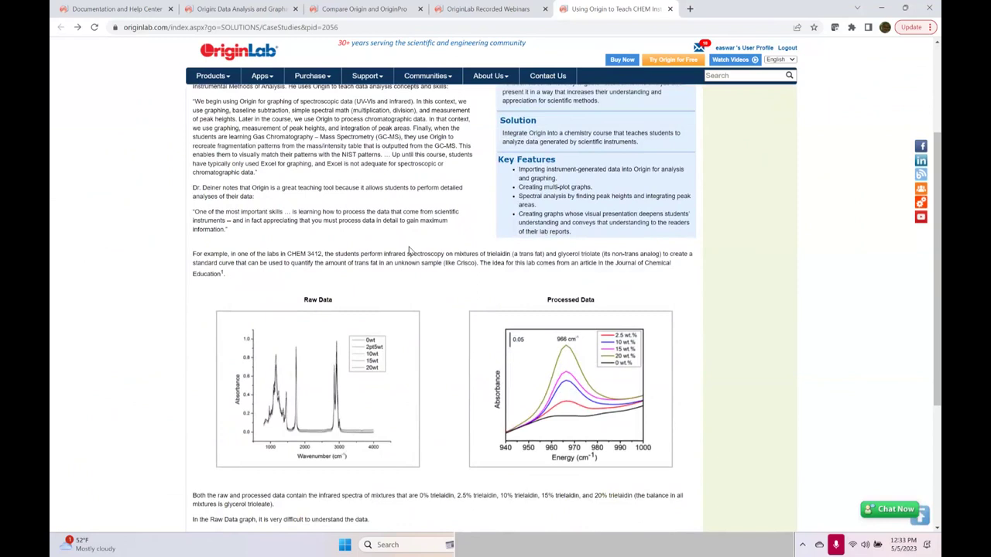
scroll(409, 250, "up", 2)
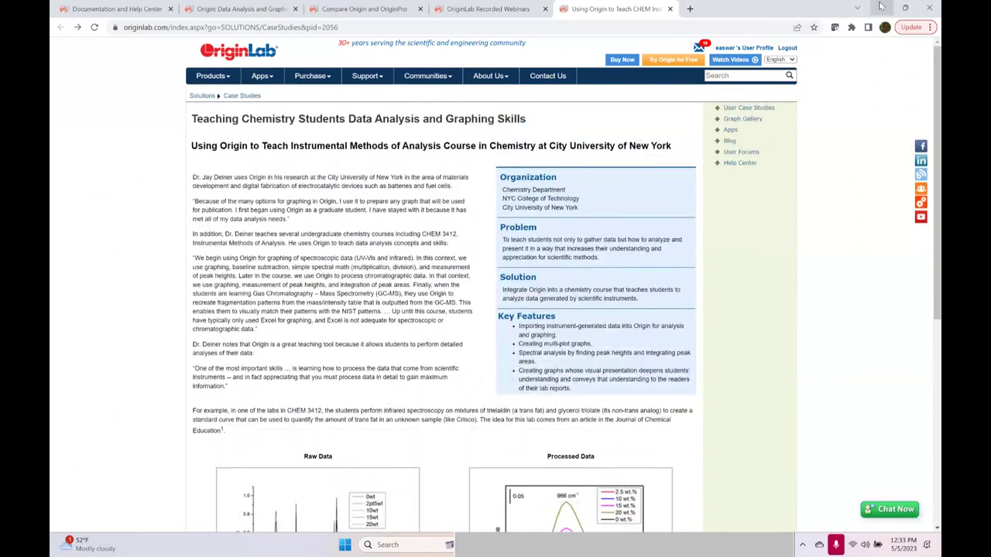
left_click(881, 7)
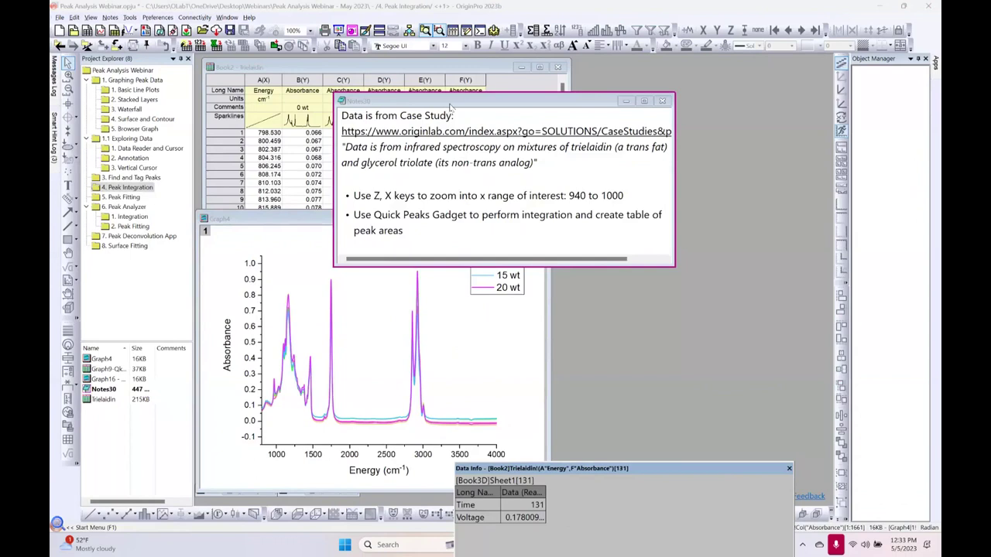
Arrange the notes and Graph4 side by side, enlarge Graph4, and check the notes for the x range of interest
left_click_drag(451, 109, 649, 117)
left_click_drag(395, 222, 401, 130)
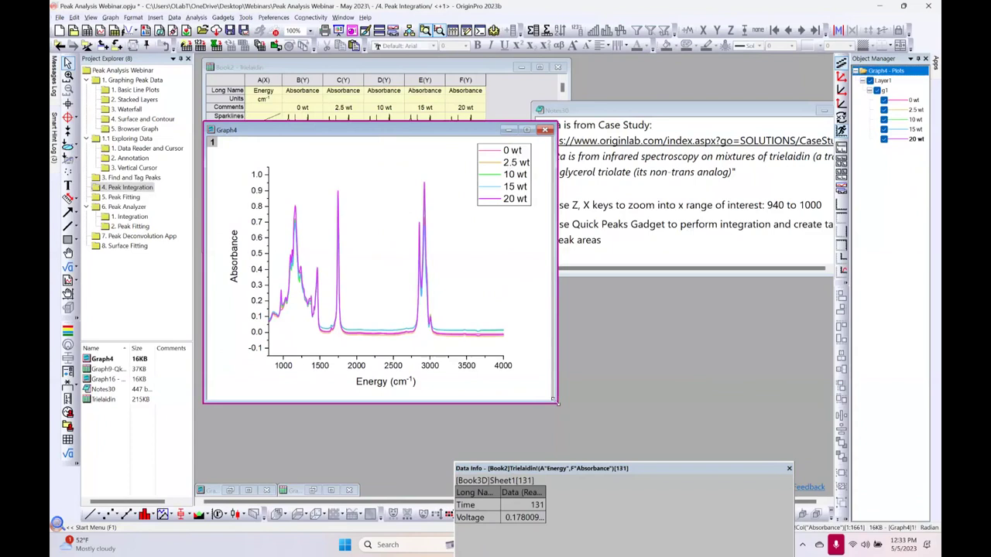
left_click_drag(555, 401, 583, 441)
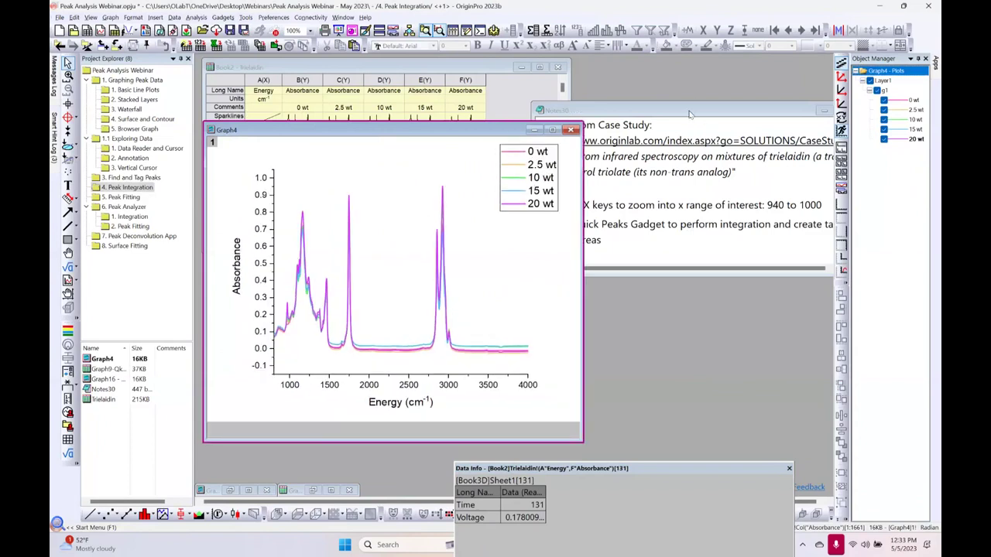
left_click(692, 114)
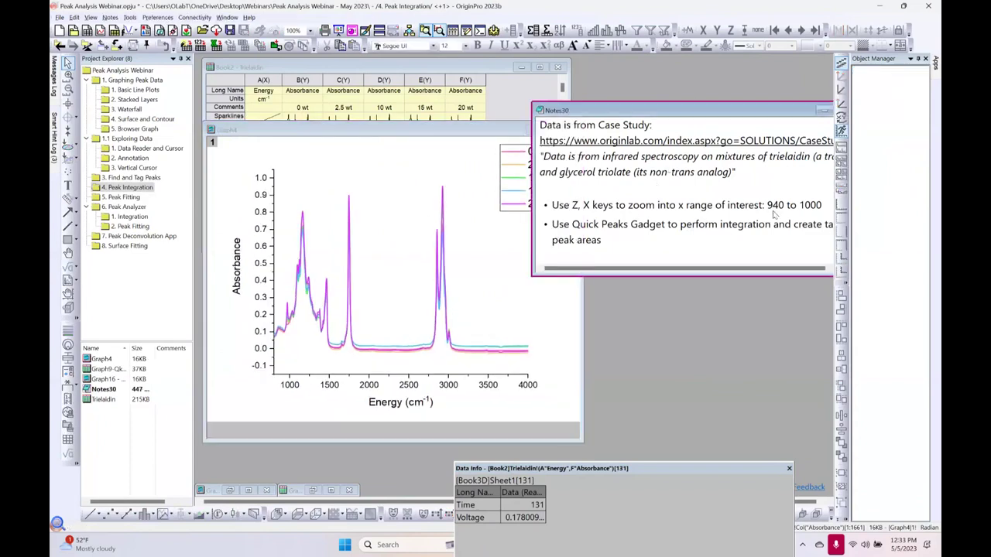
left_click(422, 136)
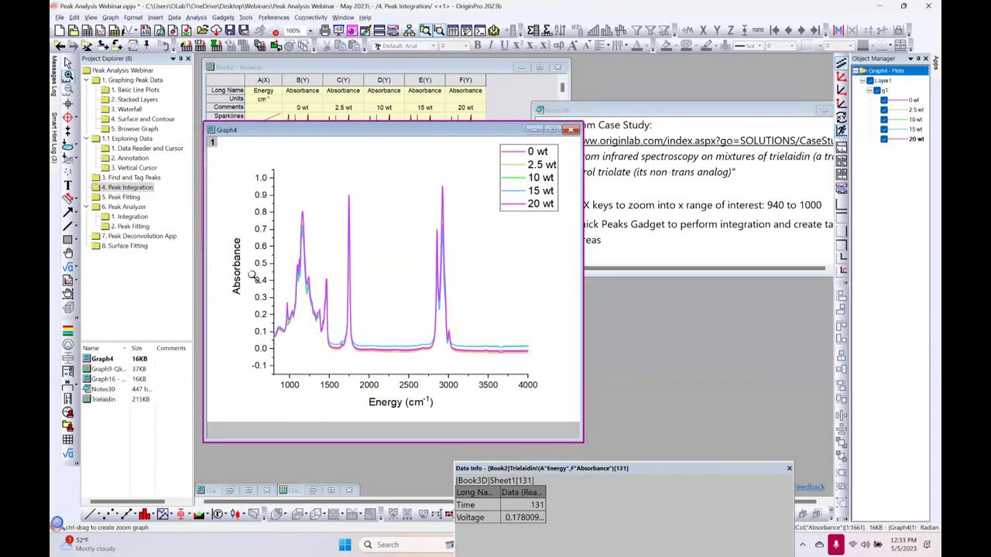
Zoom Graph4 into the small peak in the energy range of about 940 to 1000
left_click(68, 75)
left_click_drag(264, 292, 306, 373)
left_click_drag(388, 179, 446, 293)
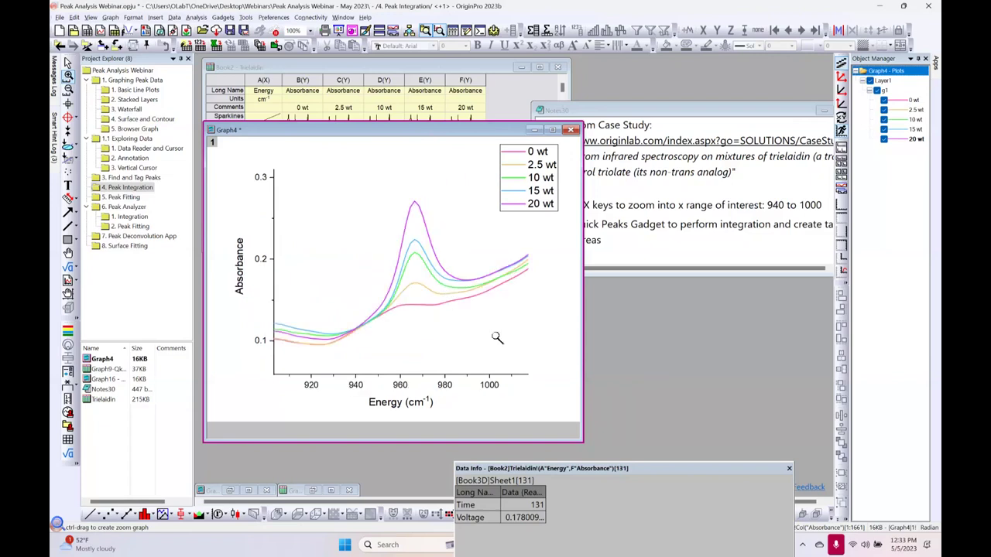
left_click(68, 63)
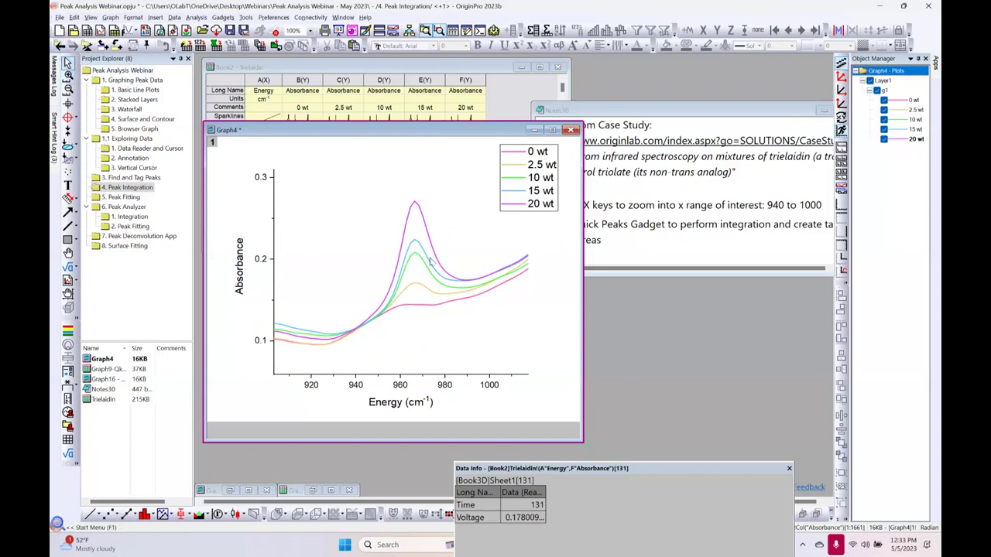
scroll(445, 343, "down", 2)
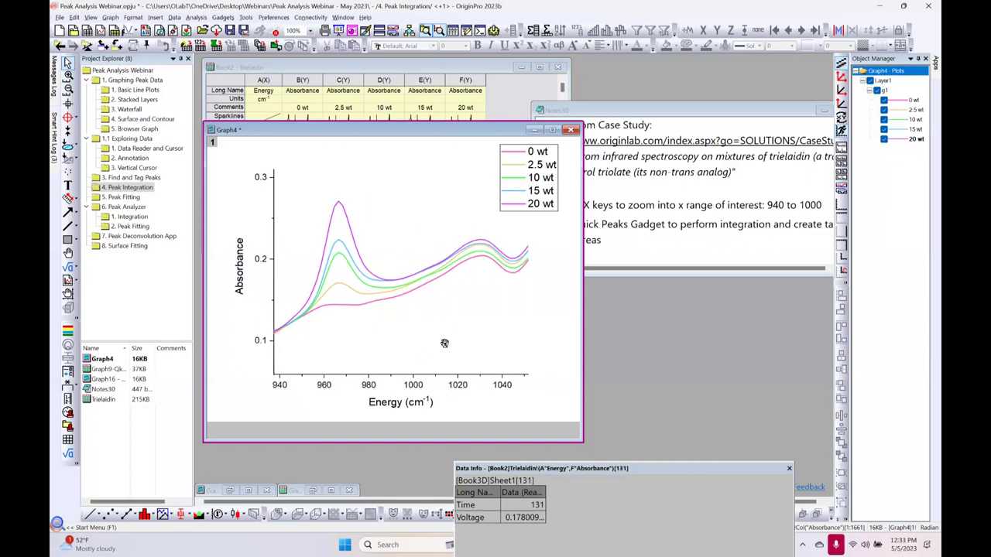
scroll(445, 343, "up", 2)
key("z")
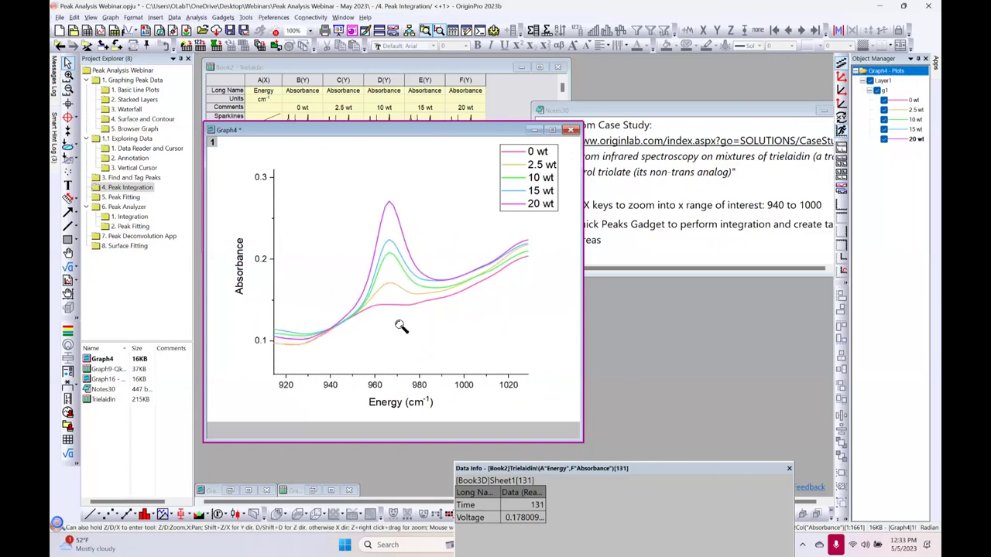
scroll(400, 326, "up", 1)
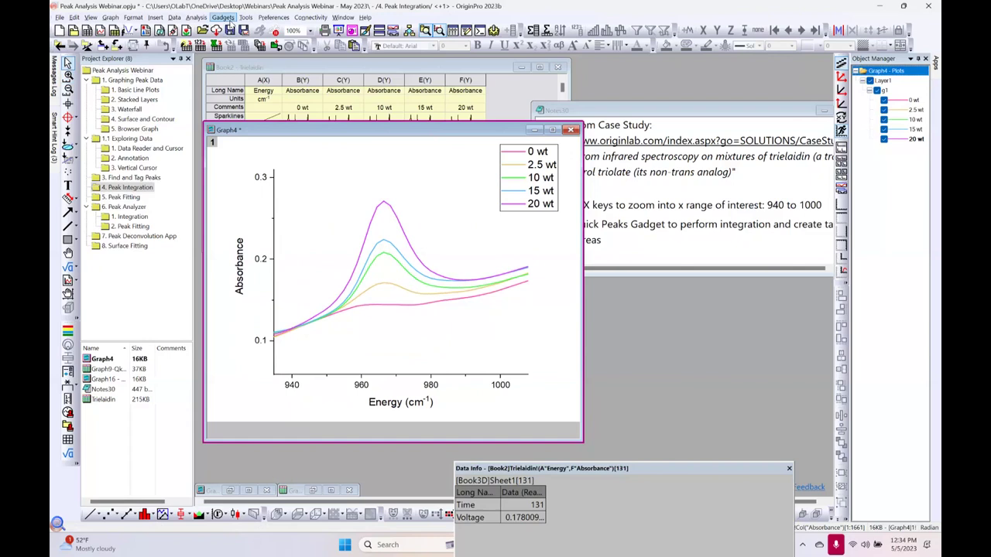
Add the Quick Peaks gadget to Graph4, keeping the Local Maximum method and the preset options
left_click(225, 18)
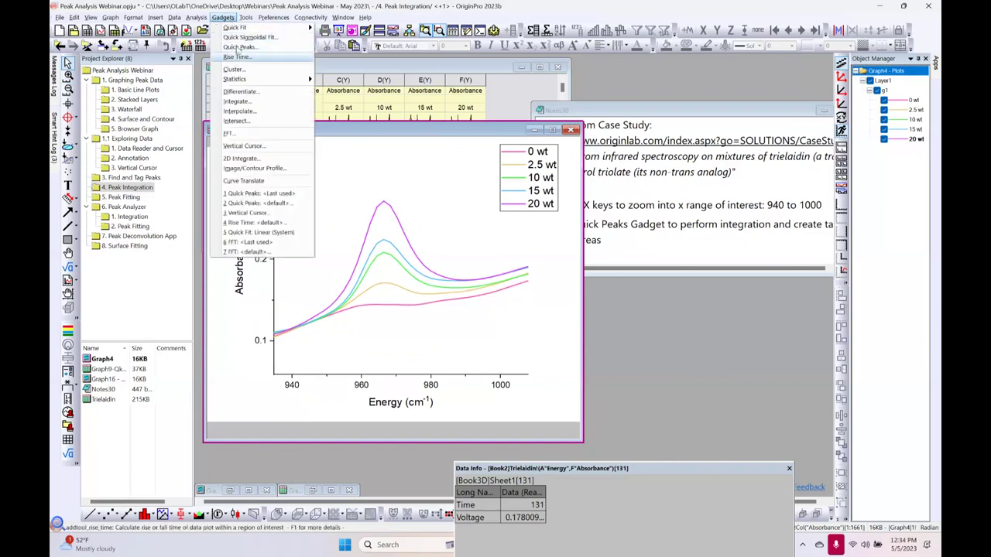
left_click(241, 46)
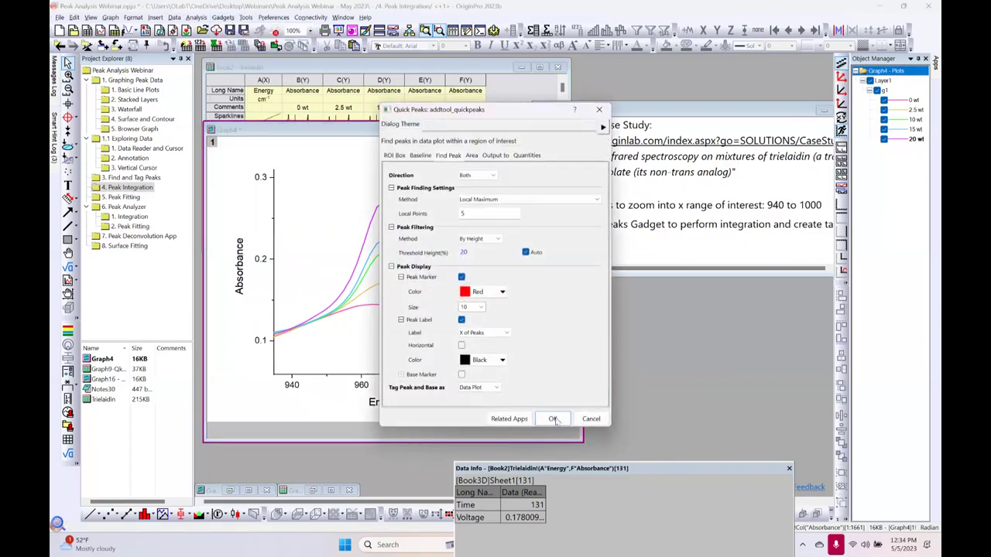
left_click(553, 418)
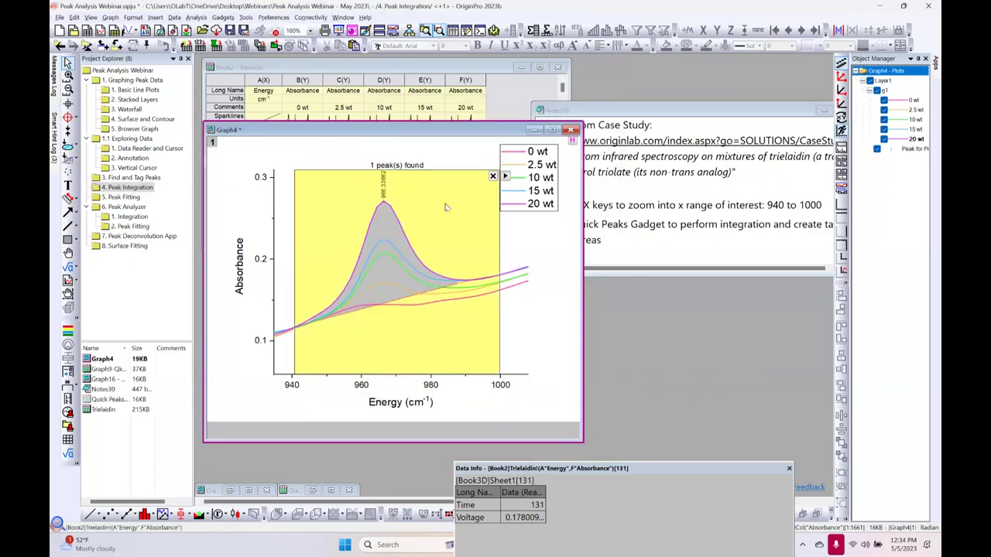
Change the Quick Peaks gadget's data to the 15 wt curve and then to the 10 wt curve
left_click(505, 177)
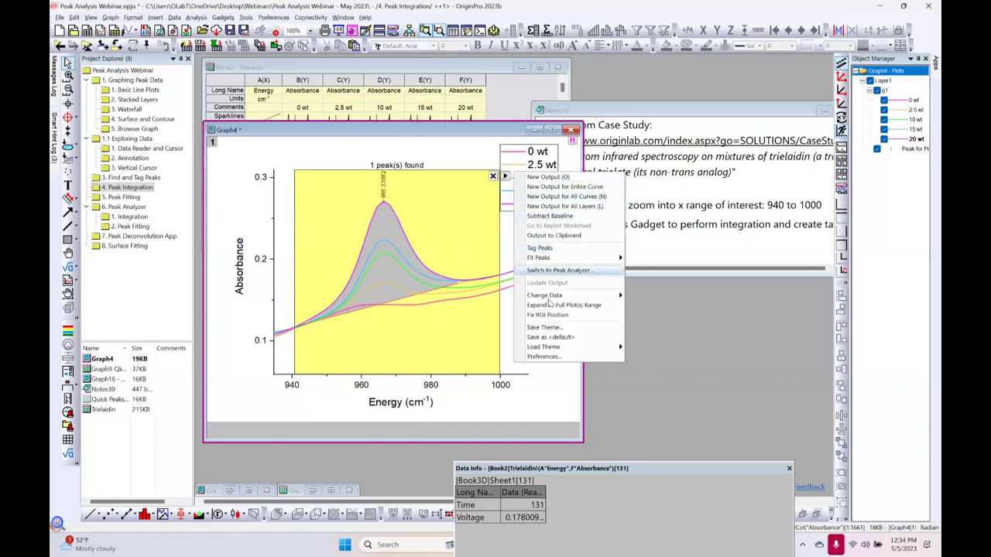
mouse_move(558, 296)
left_click(662, 339)
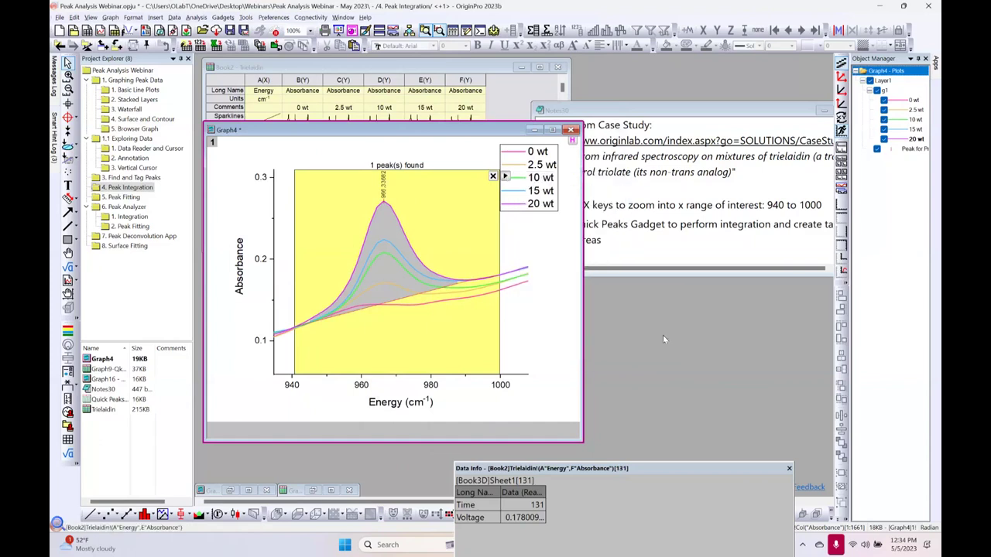
left_click(505, 178)
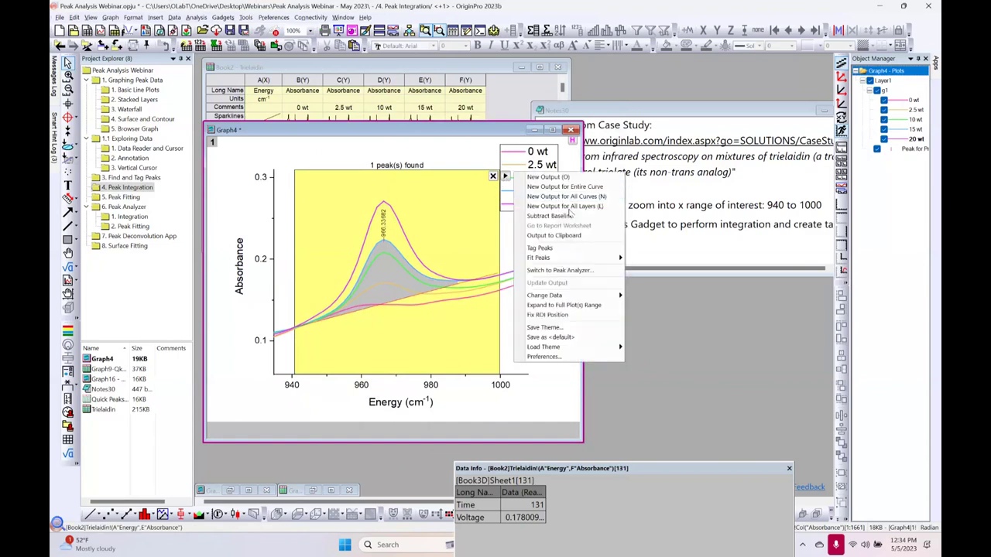
mouse_move(571, 297)
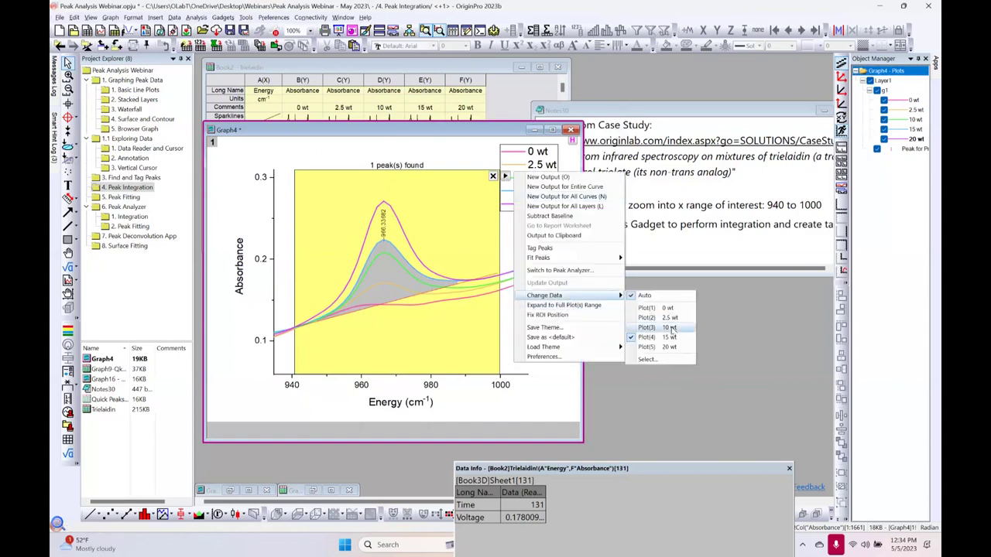
left_click(669, 328)
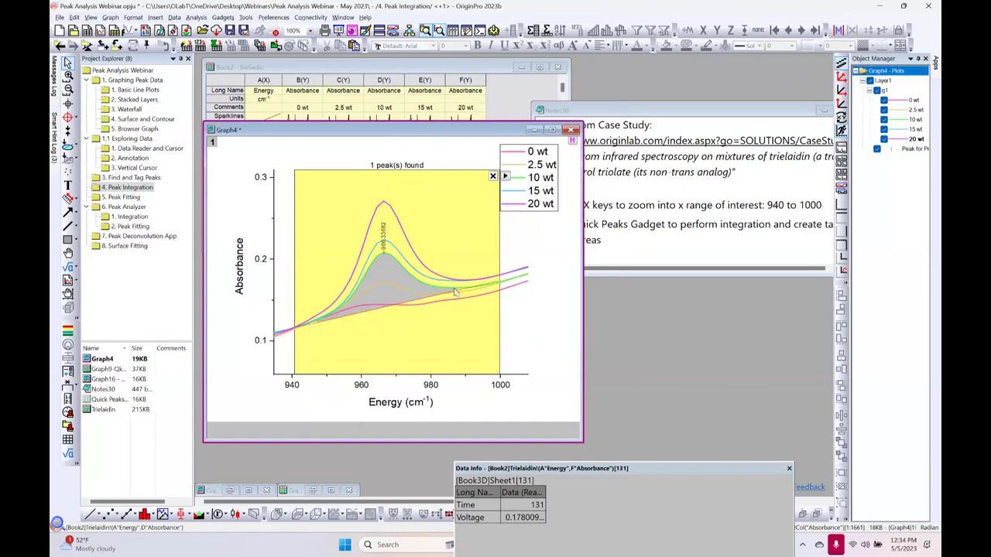
Output the Quick Peaks results for all curves and set the result sheet's Dataset Identifier column as X
left_click(505, 177)
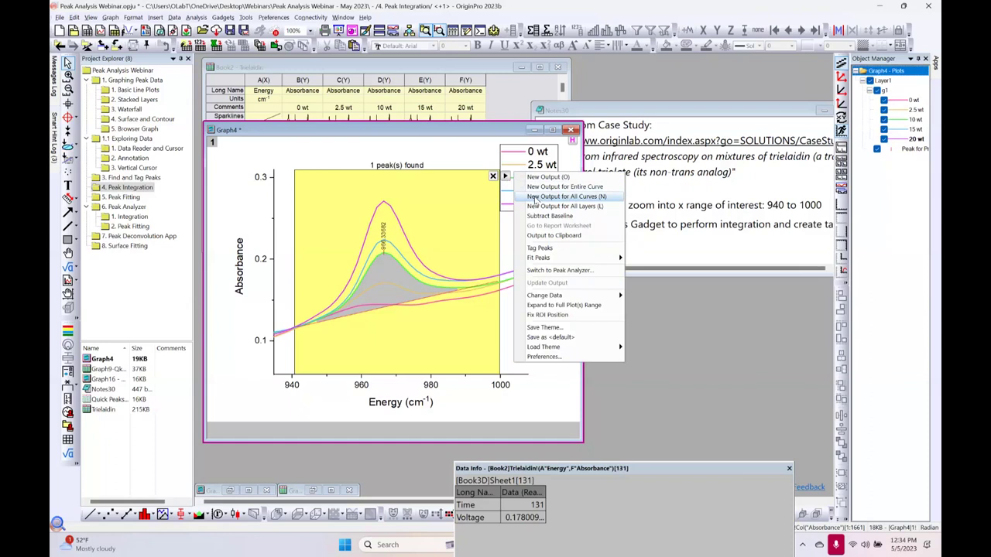
left_click(534, 201)
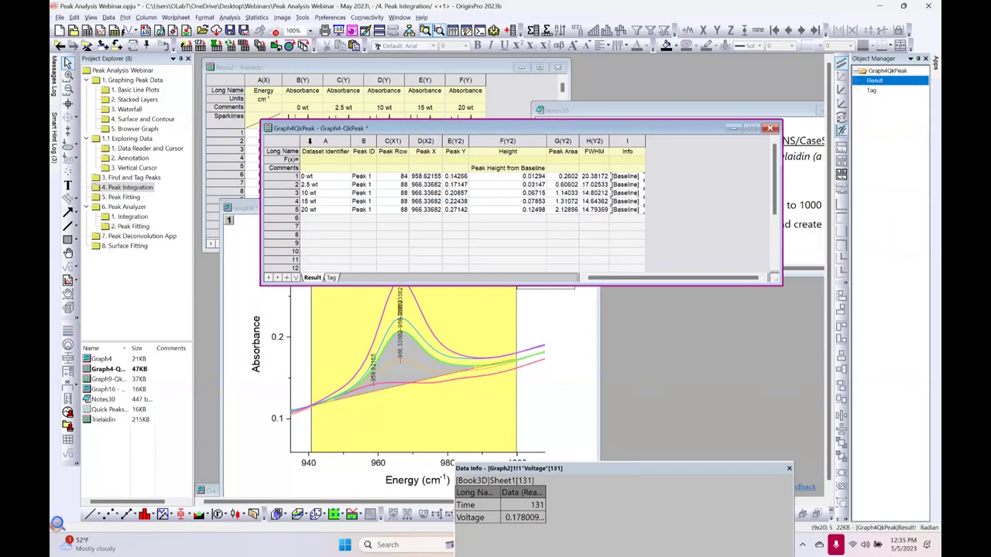
left_click(310, 141)
right_click(310, 141)
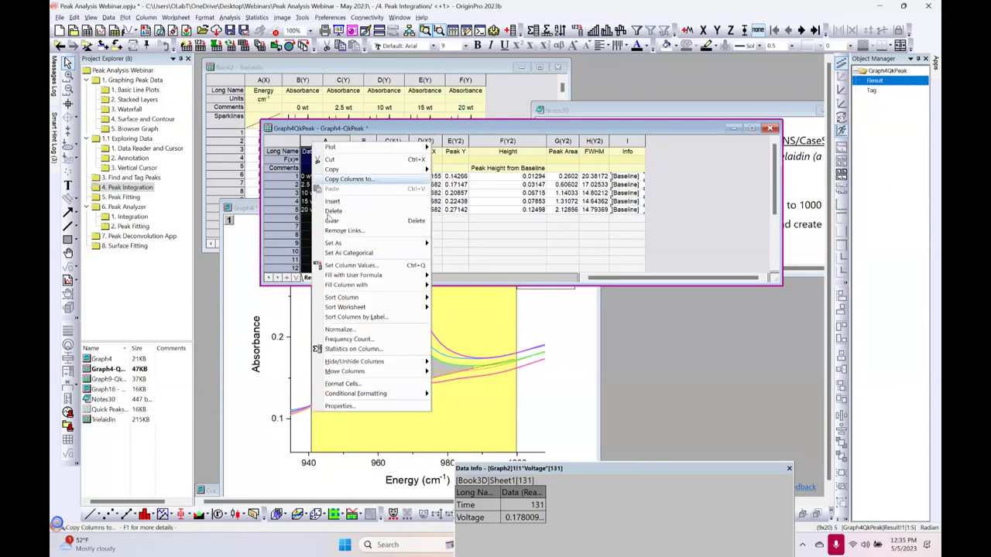
mouse_move(339, 243)
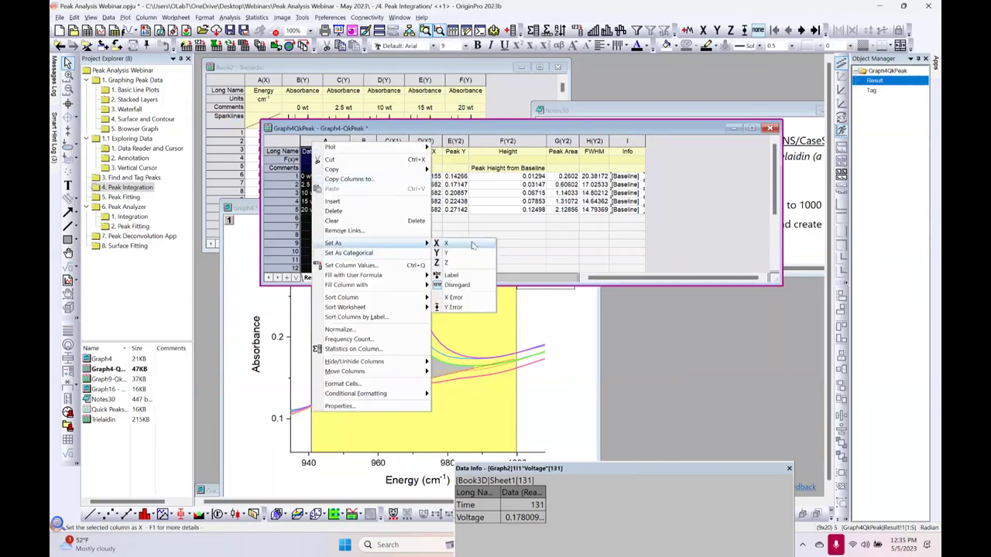
left_click(443, 242)
Set the result sheet's Peak Row and Peak X columns as Y
left_click(392, 141)
right_click(384, 138)
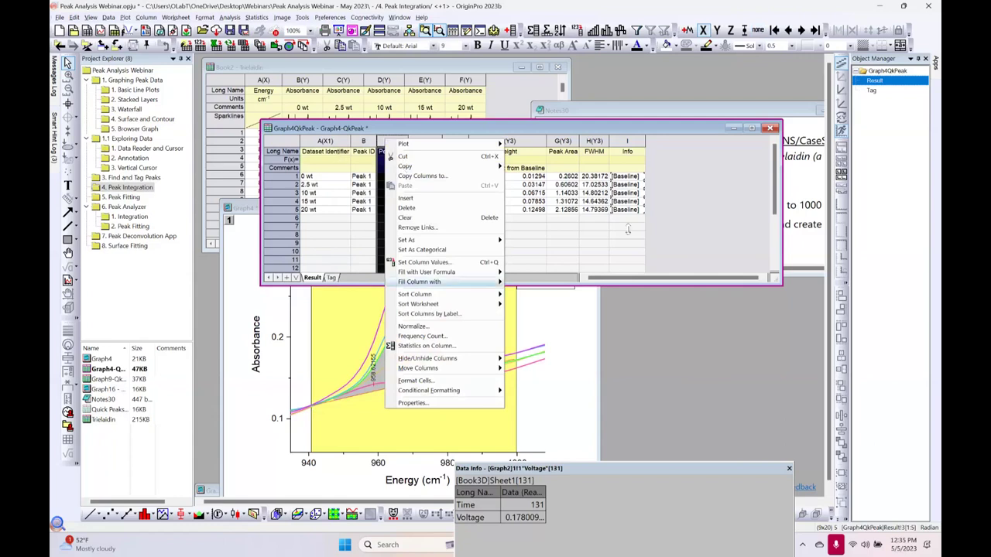
left_click(353, 136)
left_click_drag(389, 141, 424, 141)
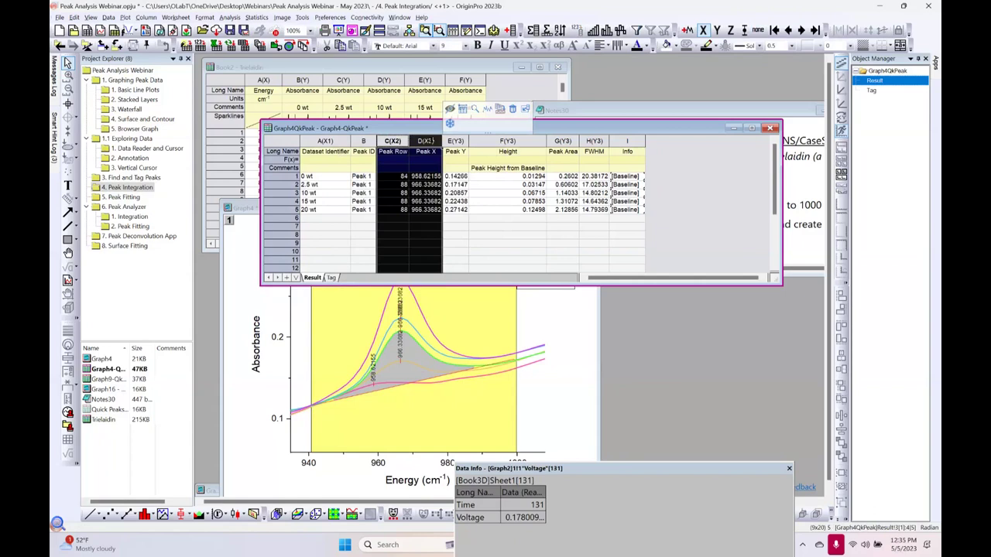
right_click(434, 141)
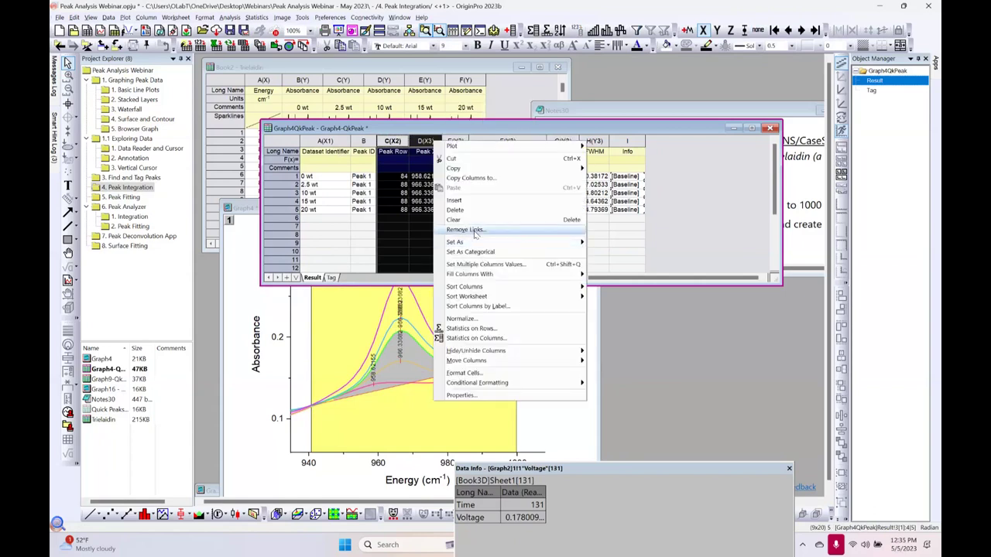
mouse_move(456, 241)
left_click(601, 252)
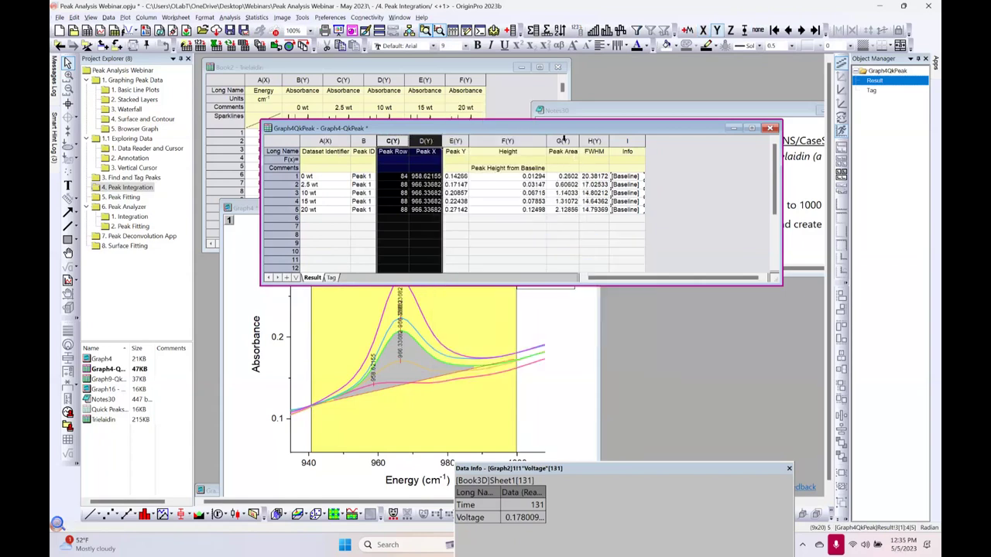
Plot the Peak Area column as a vertical column graph against Dataset Identifier and enlarge the new graph window
left_click(563, 141)
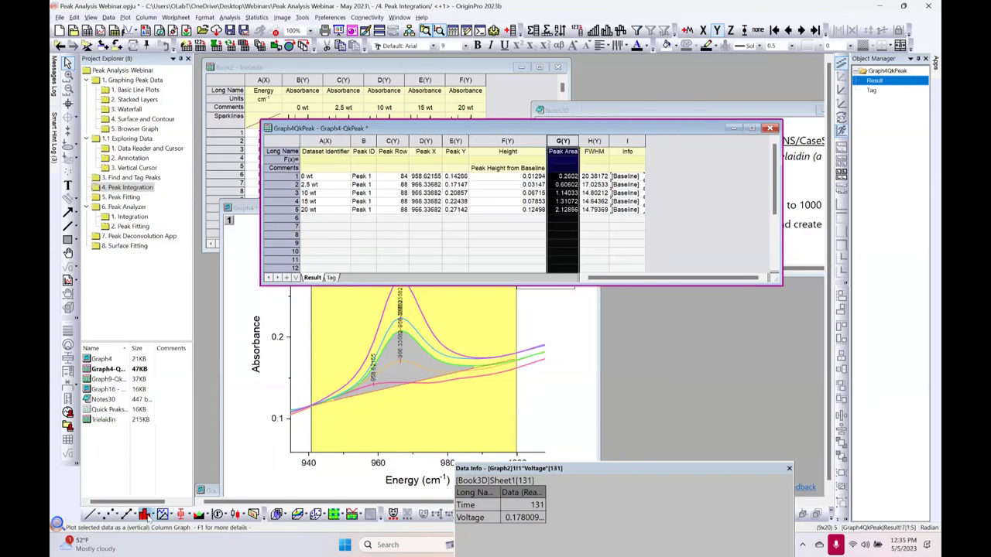
left_click(145, 514)
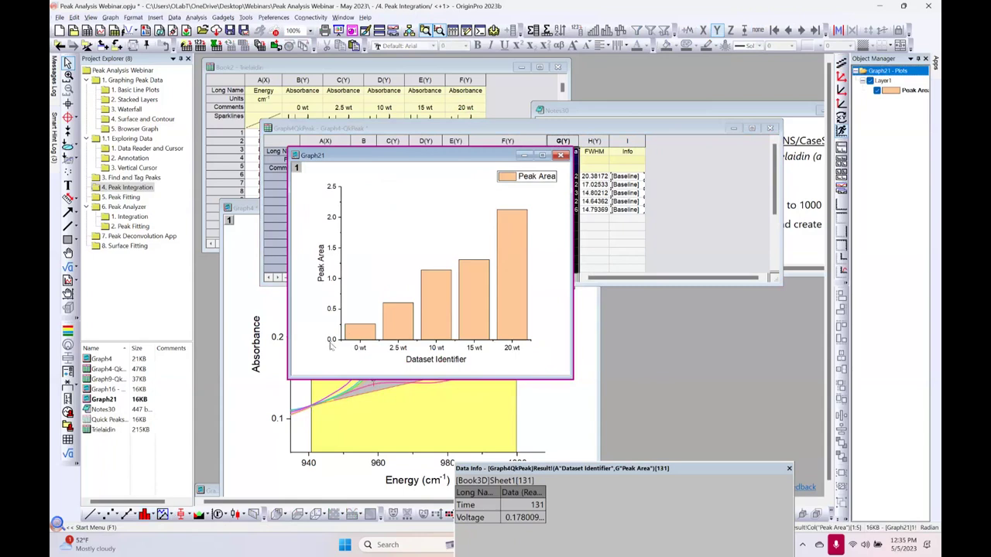
mouse_move(379, 318)
left_click_drag(574, 380, 642, 424)
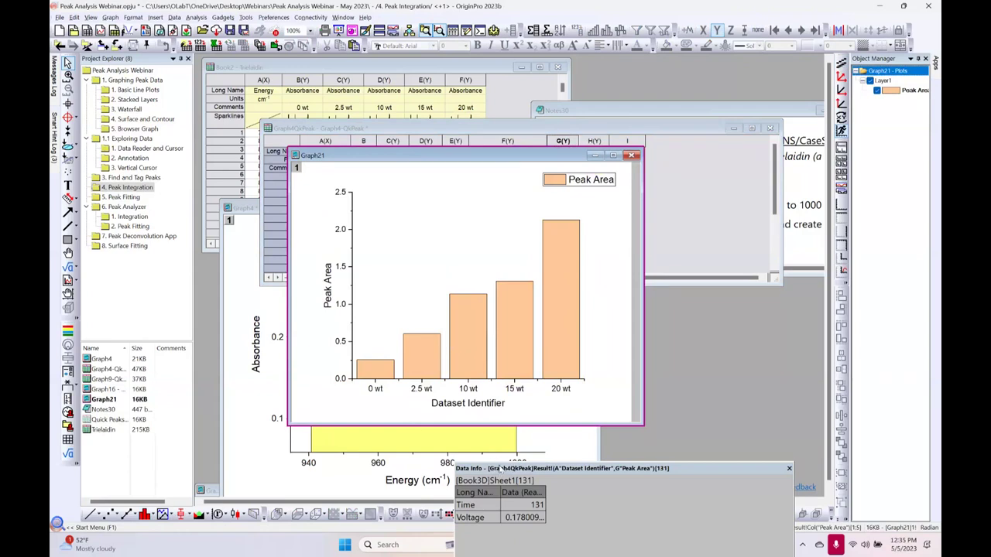
left_click_drag(501, 472, 527, 375)
mouse_move(505, 291)
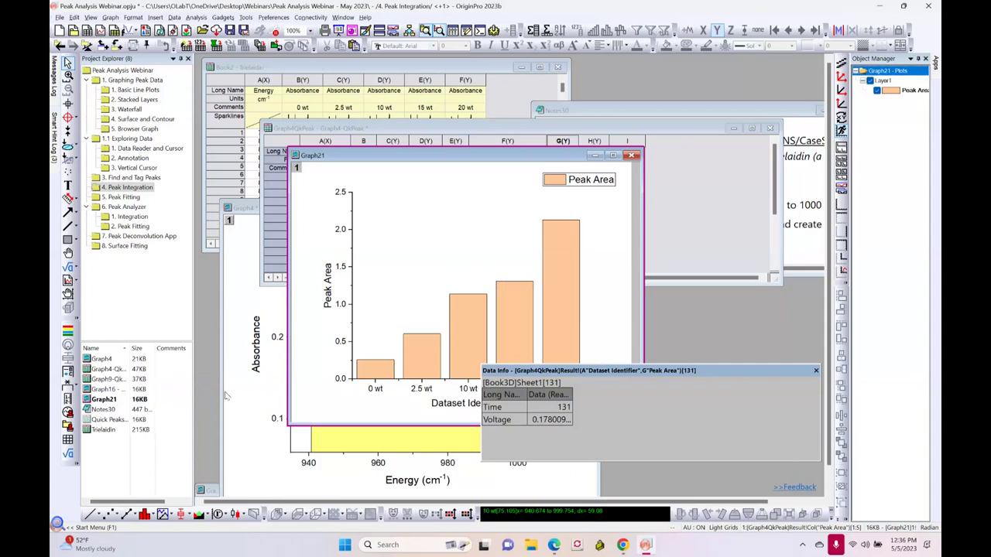
Switch to Chrome, view the OriginLab Help Center page's support resources, and return to Origin
mouse_move(117, 400)
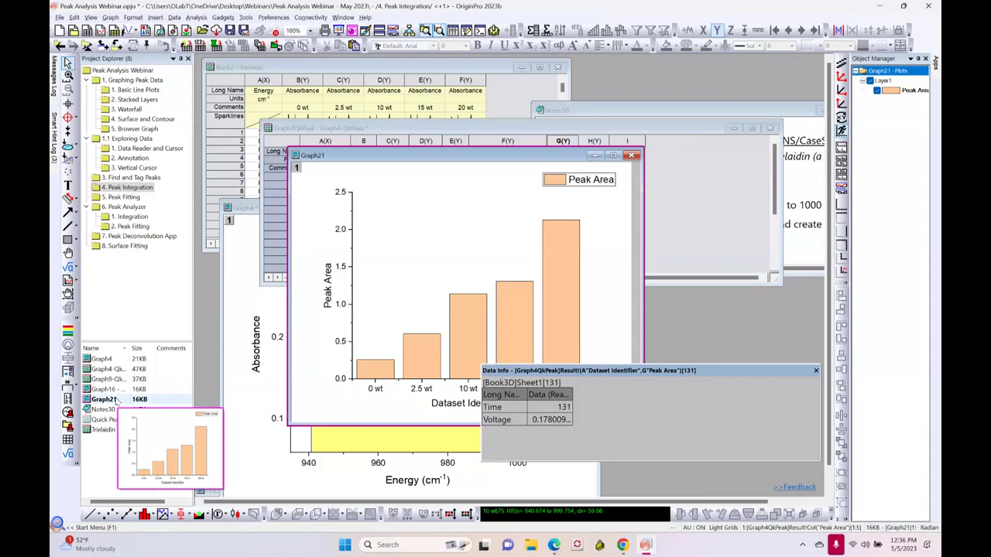
mouse_move(99, 380)
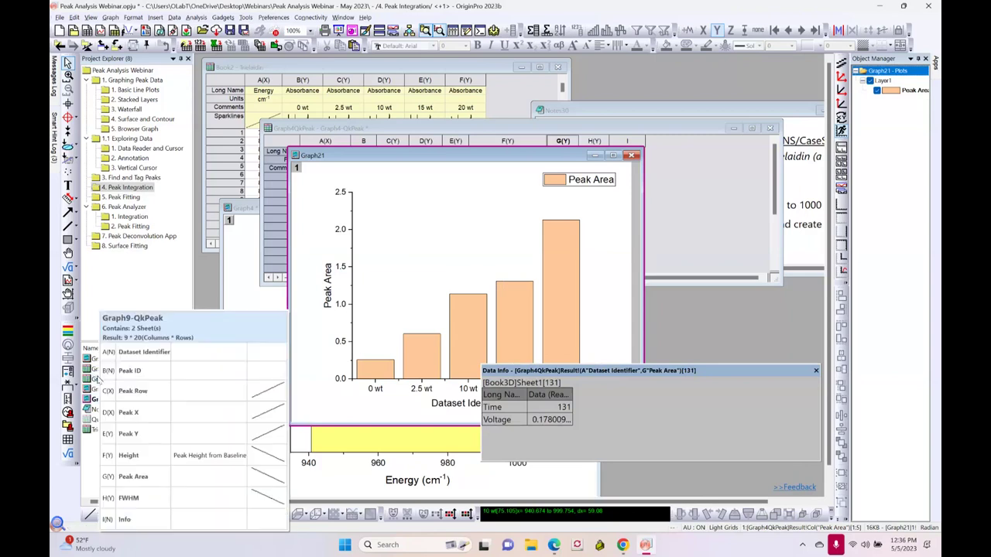
mouse_move(623, 552)
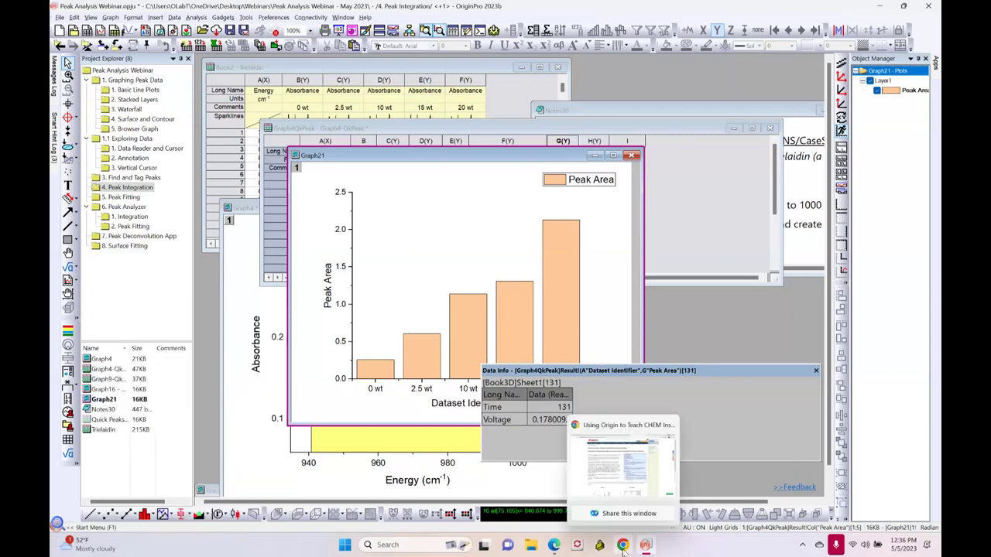
left_click(623, 552)
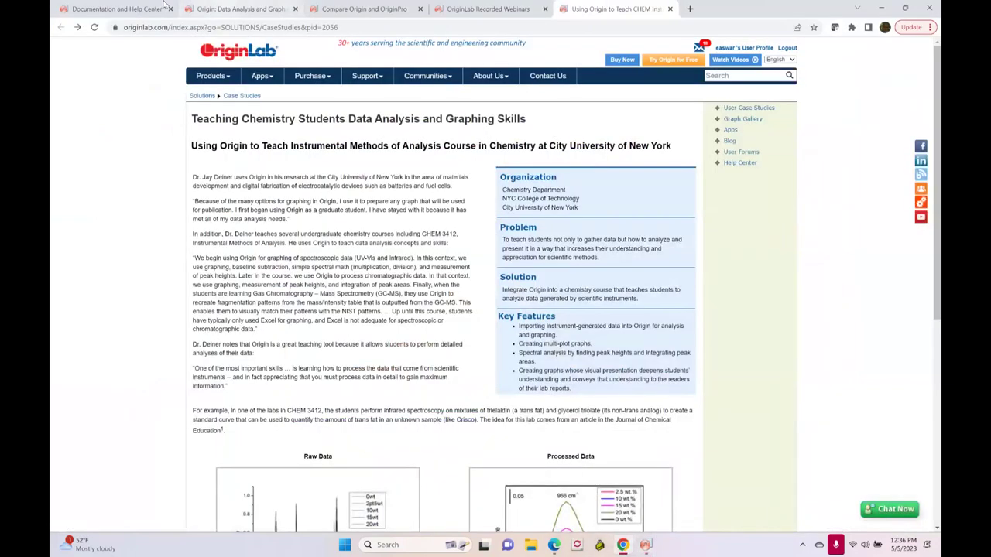
mouse_move(364, 78)
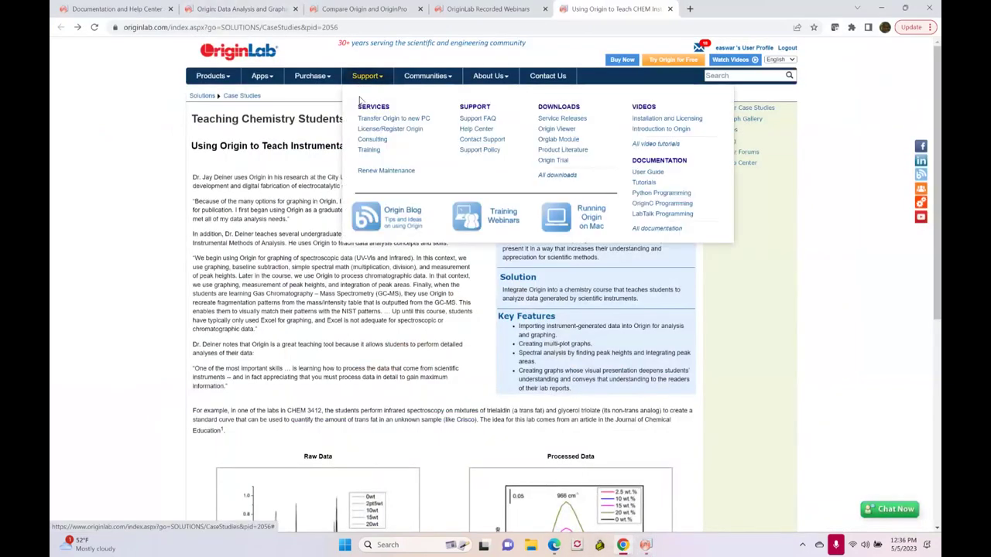
left_click(475, 130)
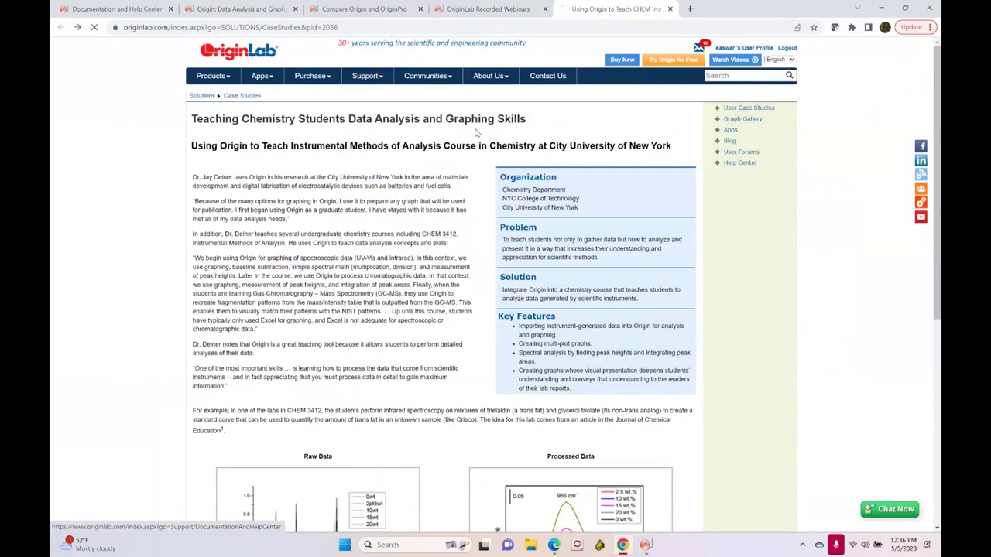
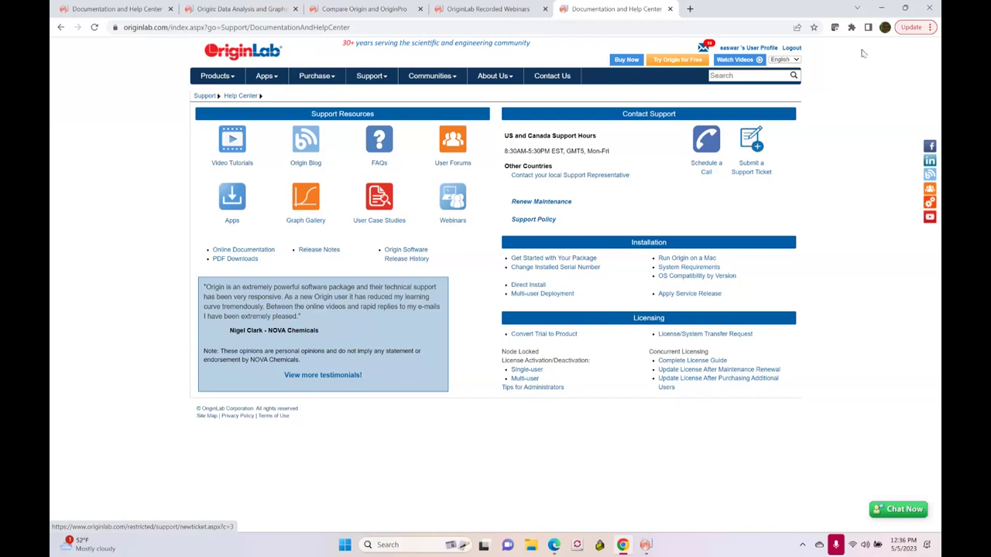
left_click(885, 8)
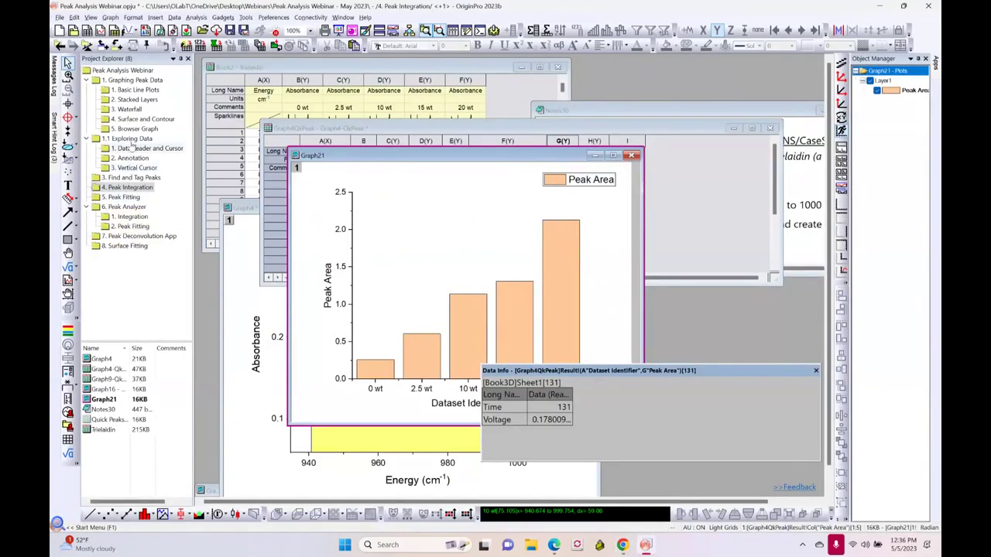
Open the project folder 5. Peak Fitting and close the floating Data Info window
left_click(132, 187)
left_click(124, 198)
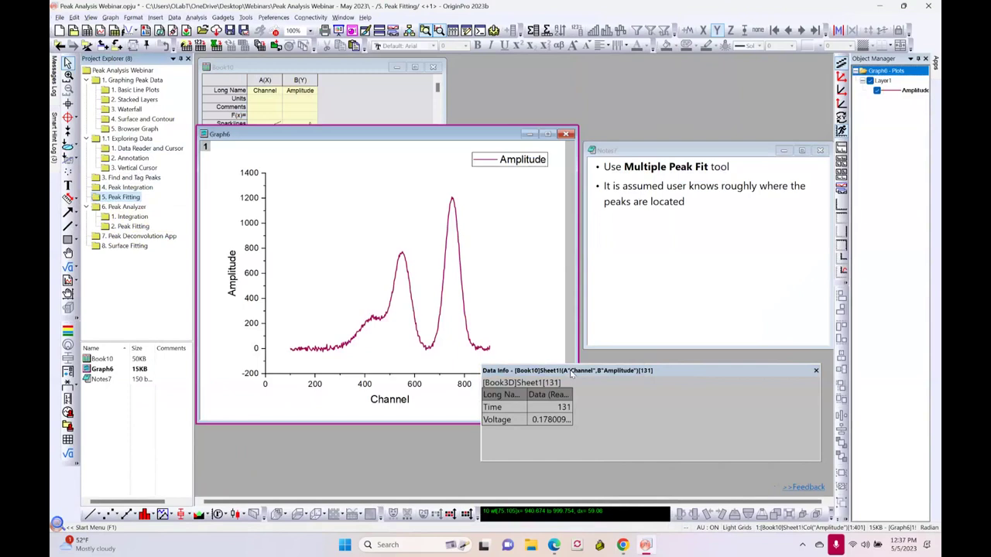
left_click_drag(571, 373, 575, 441)
left_click(819, 437)
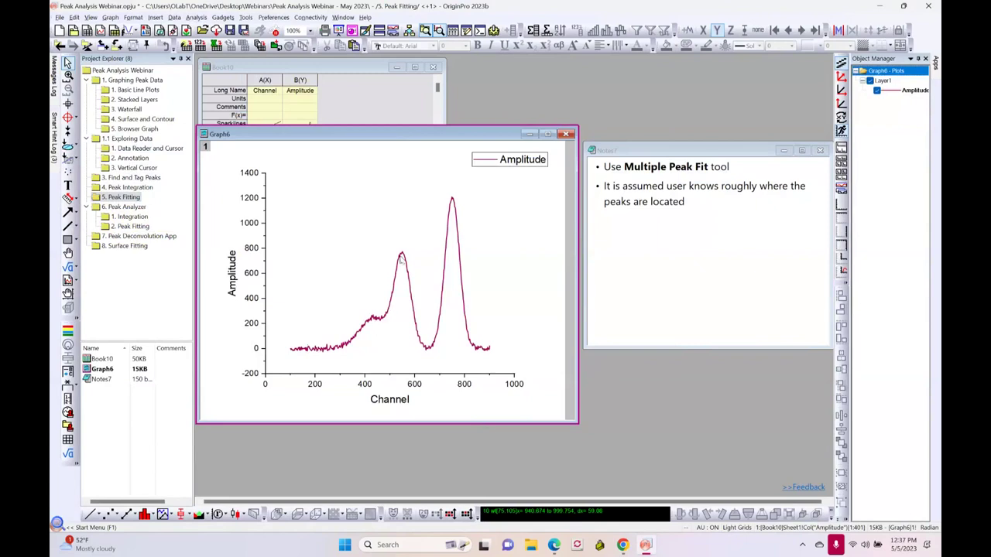
Start a Multiple Peak Fit on Graph6's Amplitude curve with Gauss as the peak function
mouse_move(457, 222)
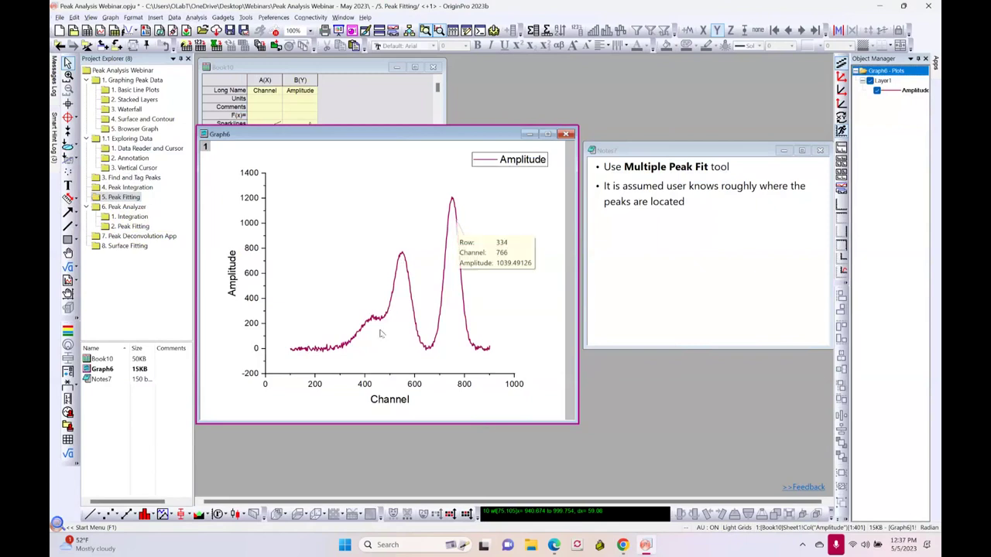
mouse_move(366, 322)
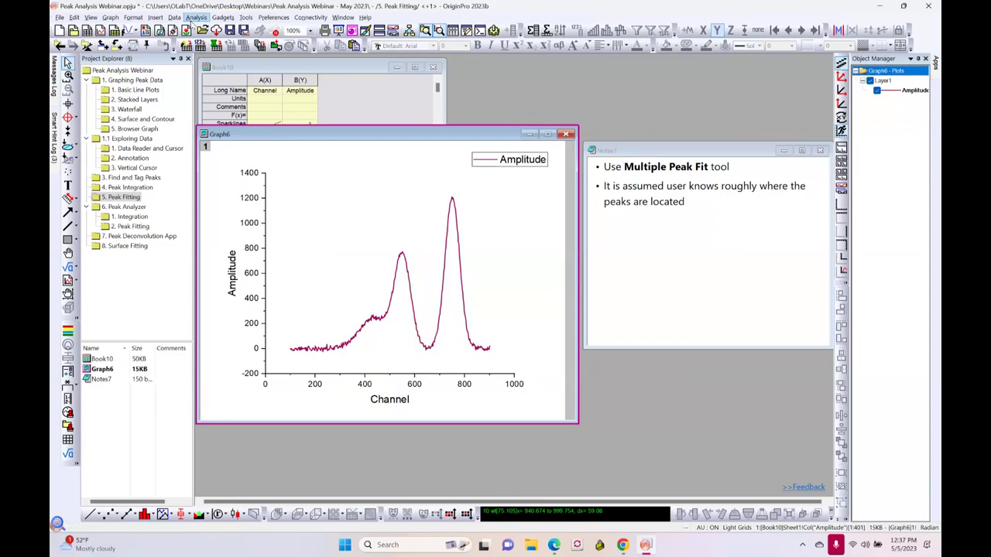
left_click(223, 17)
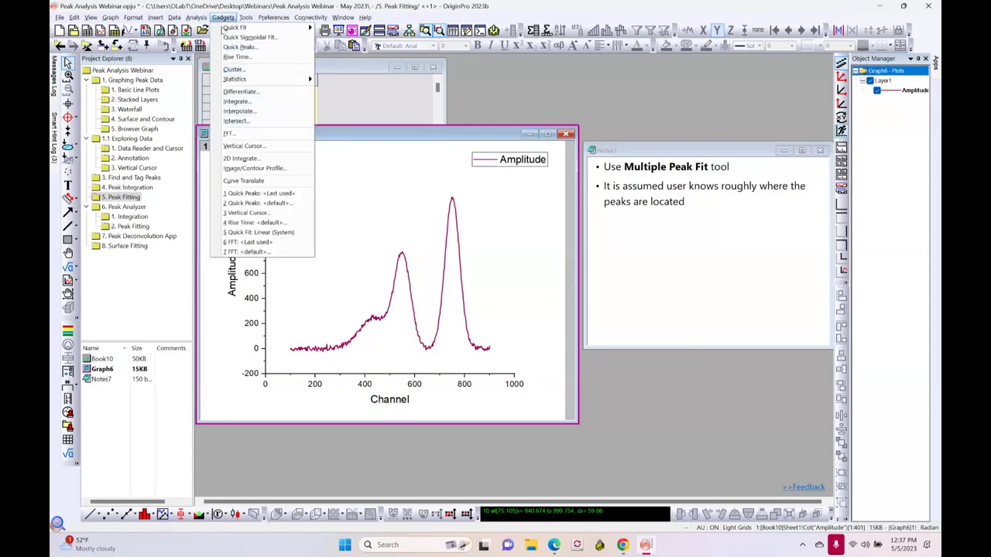
mouse_move(206, 17)
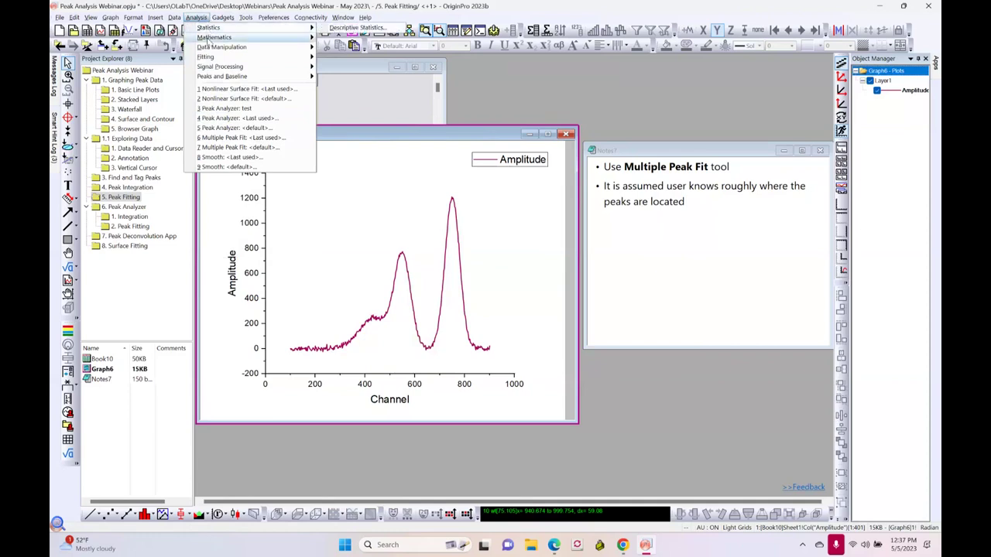
mouse_move(207, 59)
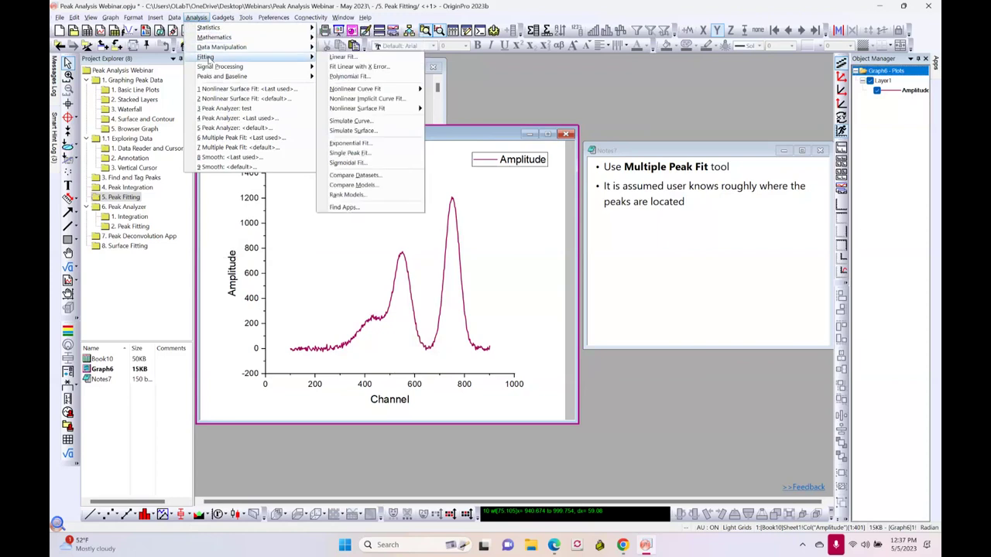
mouse_move(211, 78)
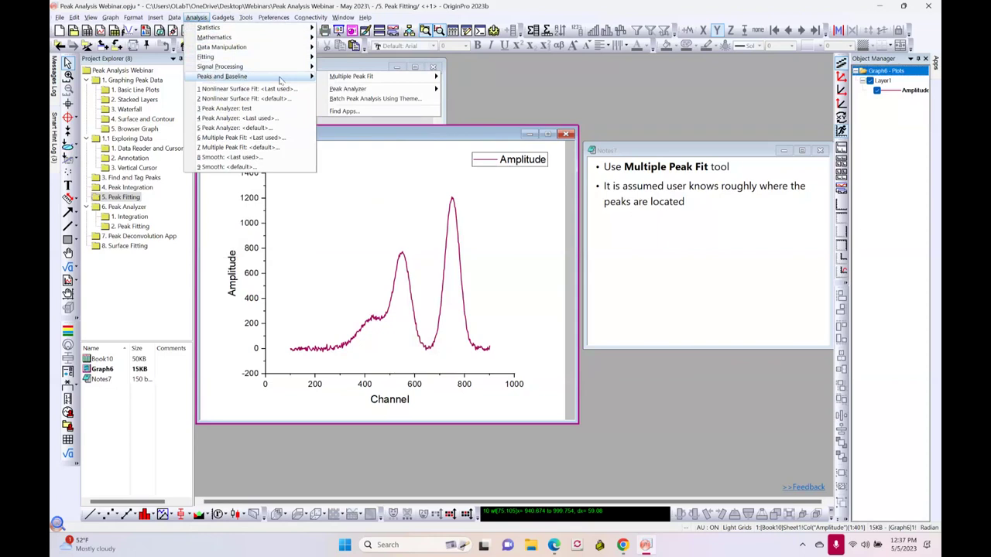
mouse_move(336, 79)
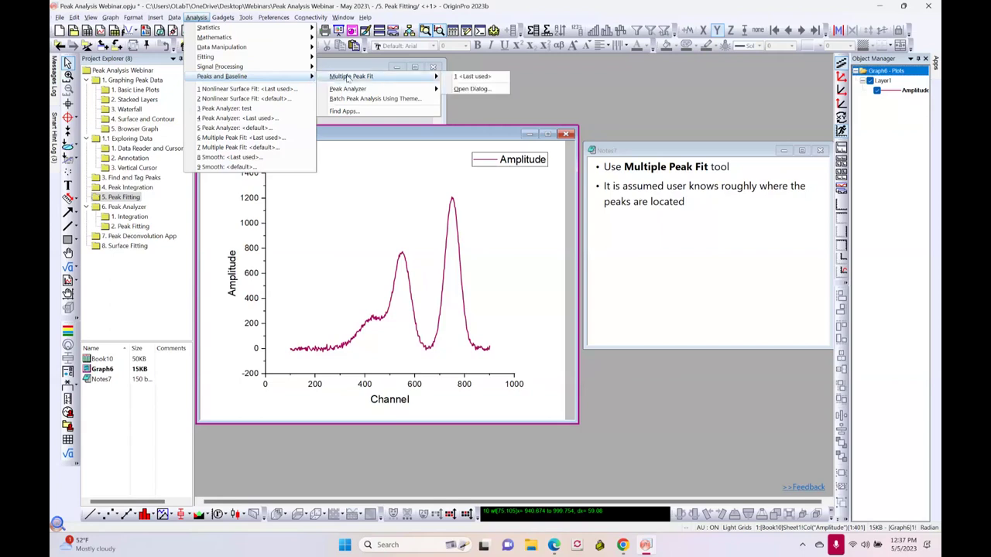
left_click(464, 90)
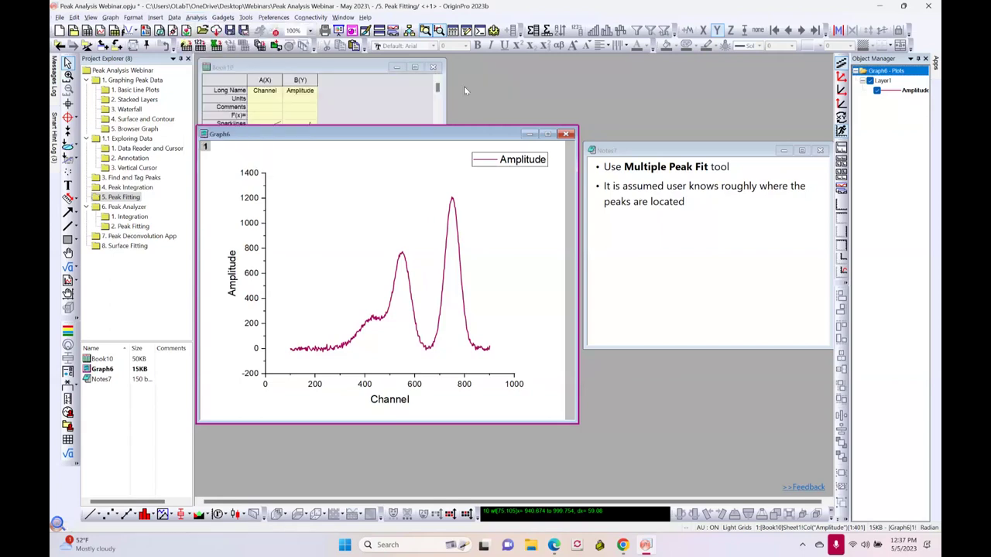
left_click_drag(477, 216, 640, 87)
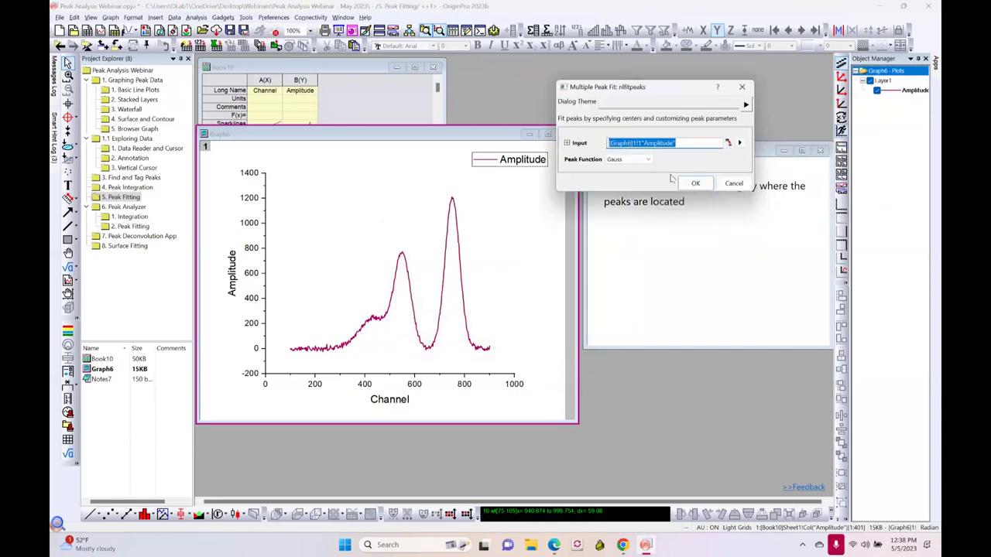
left_click(649, 160)
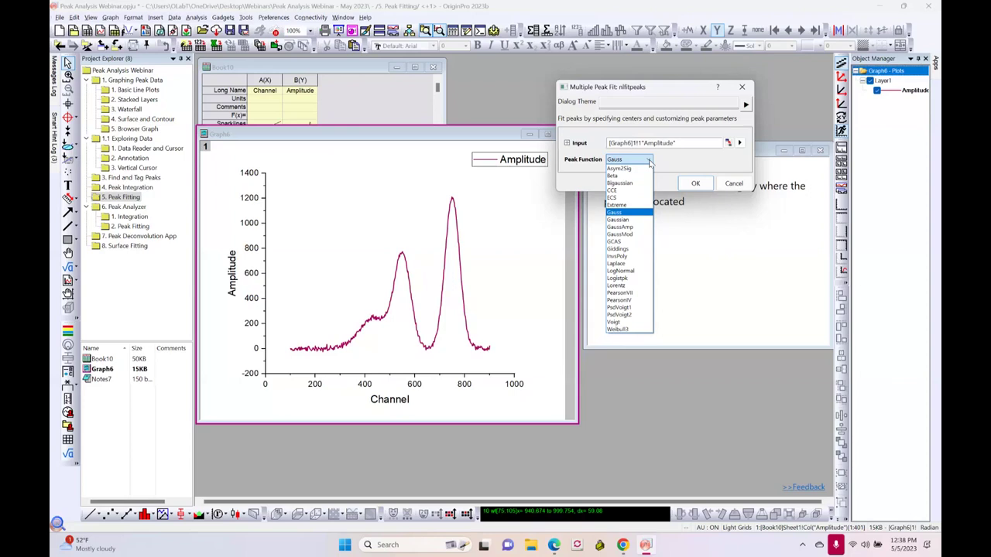
left_click(623, 212)
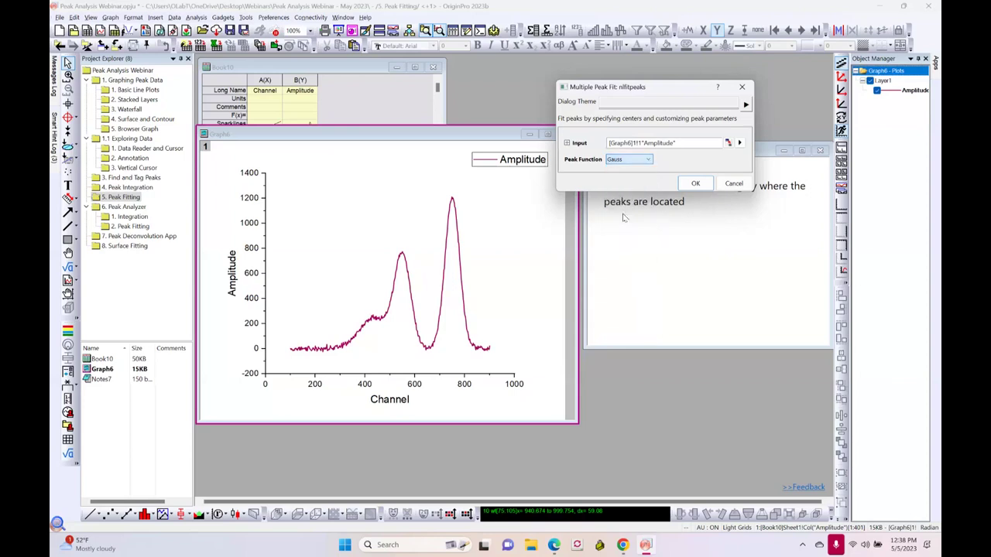
left_click(697, 184)
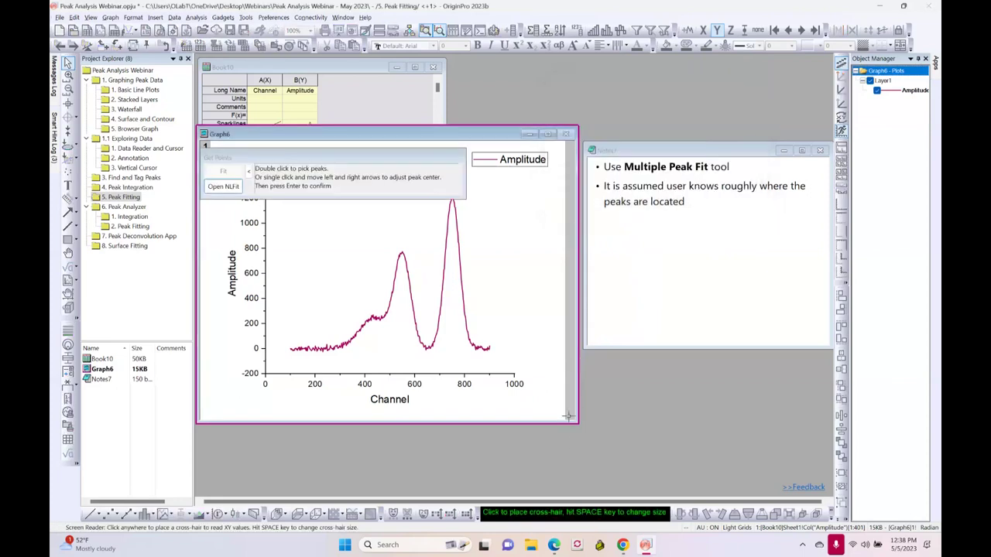
Enlarge Graph6, pick peak centers at the shoulder near channel 425 and the peaks near 550 and 750, and run the fit
left_click_drag(576, 421, 641, 490)
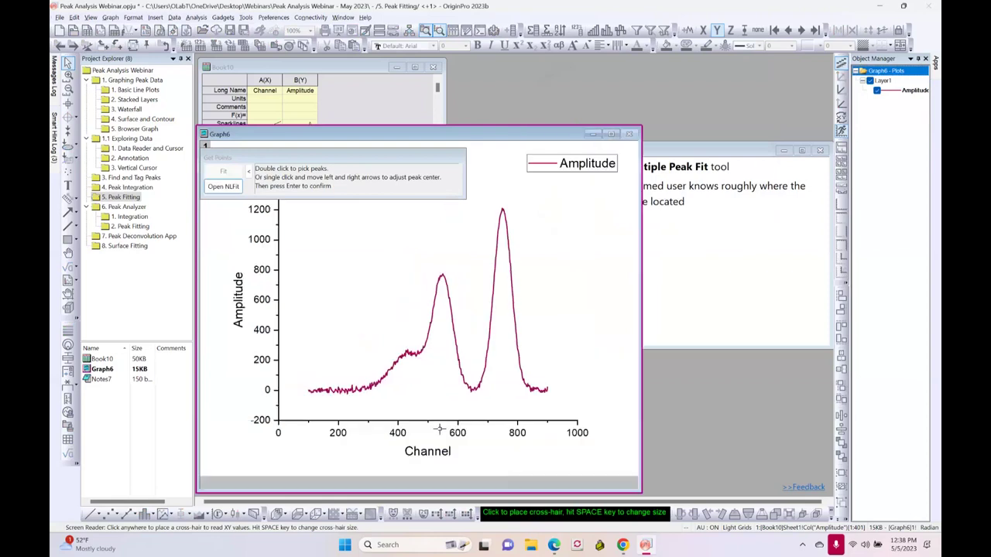
double_click(405, 353)
double_click(442, 273)
double_click(501, 210)
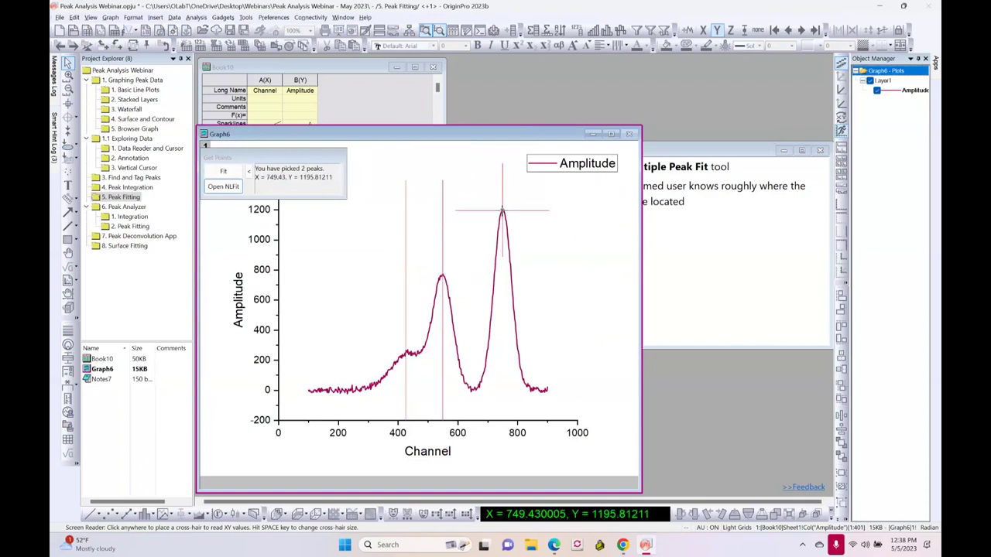
left_click(226, 172)
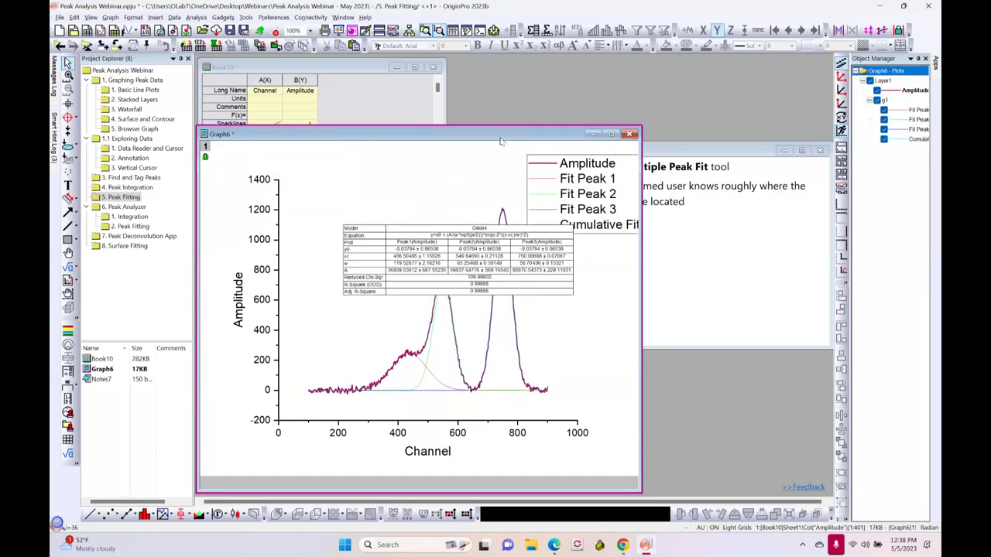
Move the fit results table to the empty area above the curves in Graph6 and select the Fit Peak 2 curve
left_click_drag(500, 141, 539, 90)
left_click_drag(473, 177, 380, 104)
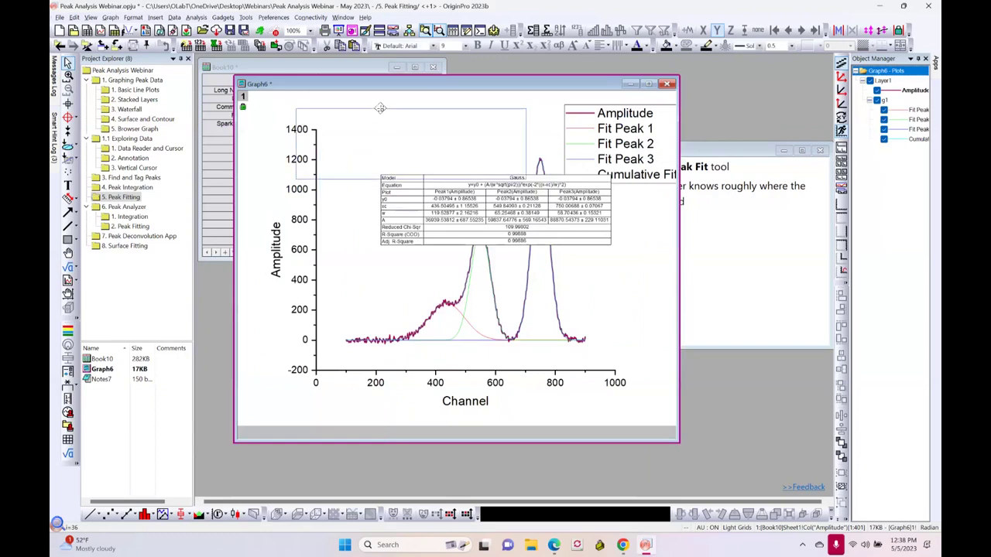
left_click(493, 300)
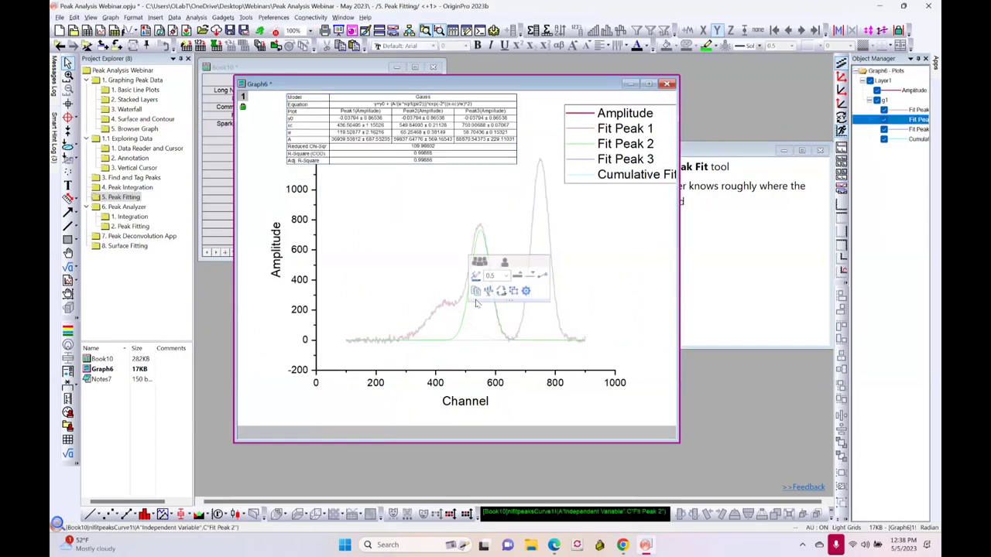
Thicken the grouped fit curves in Graph6 to a line width of 2.5 and deselect them
left_click(518, 277)
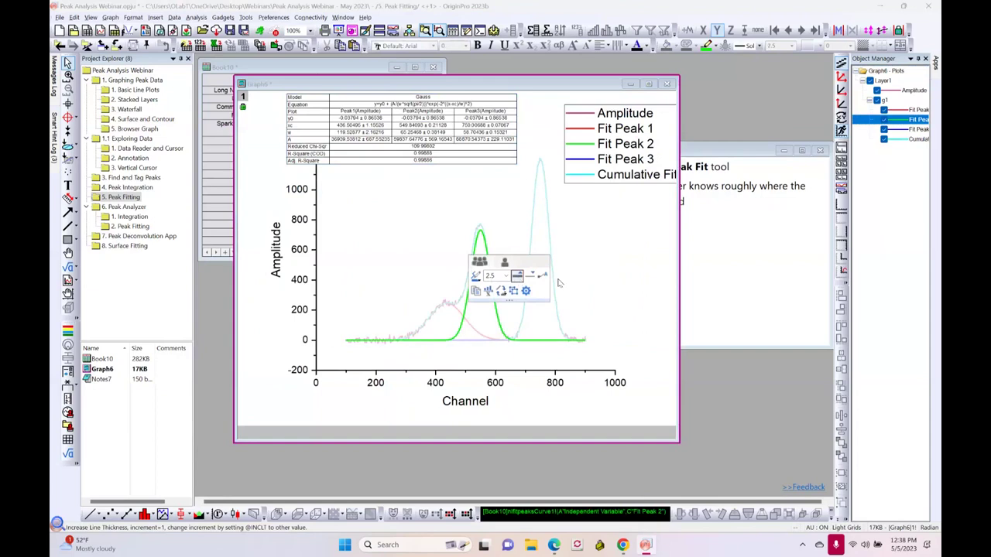
left_click(586, 272)
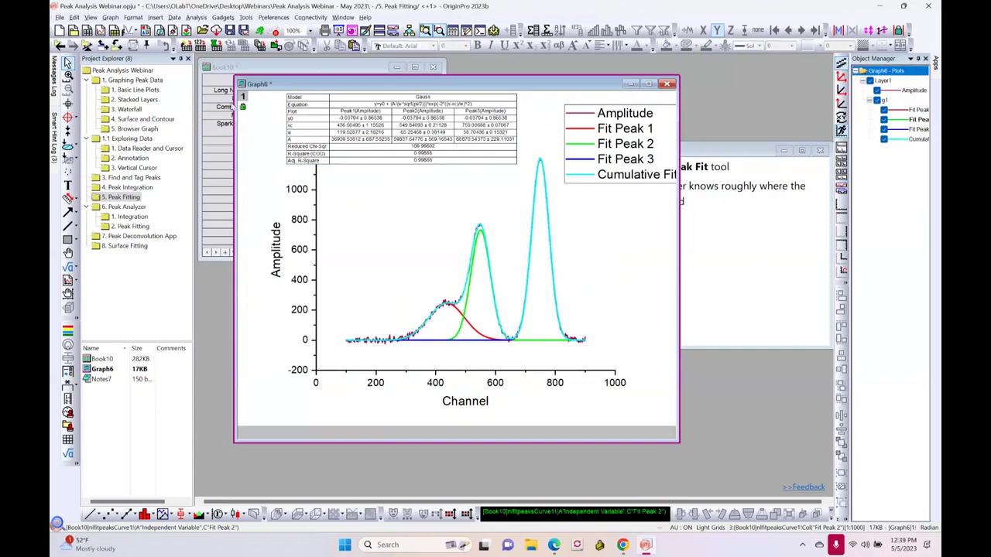
Open the Gauss fit's report sheet in Book10, enlarge its window and review the parameters, statistics, summary and ANOVA tables
mouse_move(242, 109)
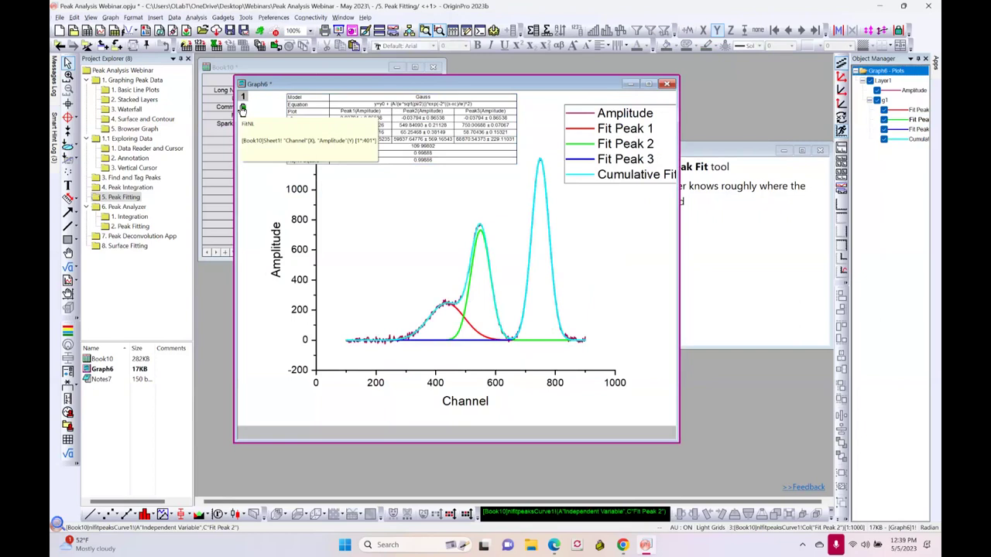
left_click(242, 110)
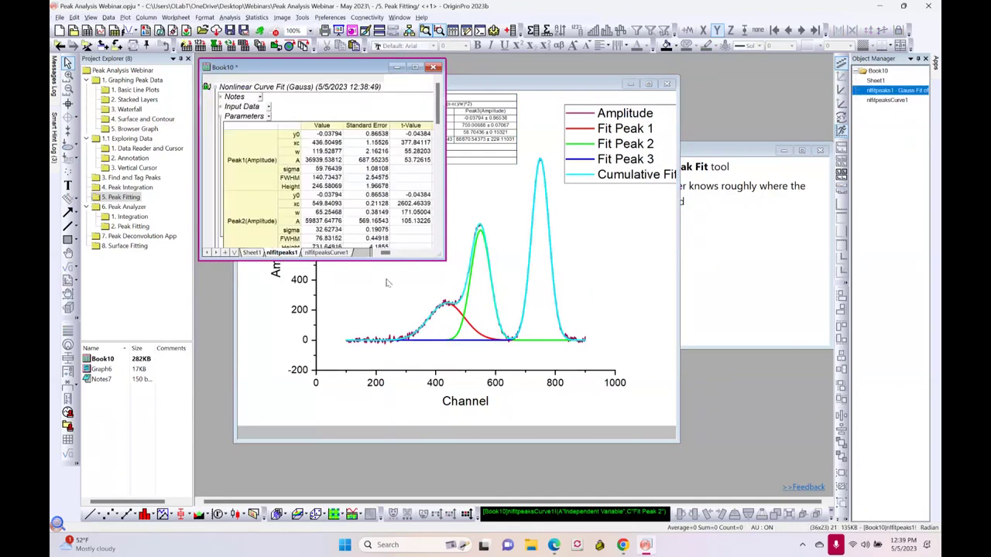
left_click_drag(443, 260, 668, 349)
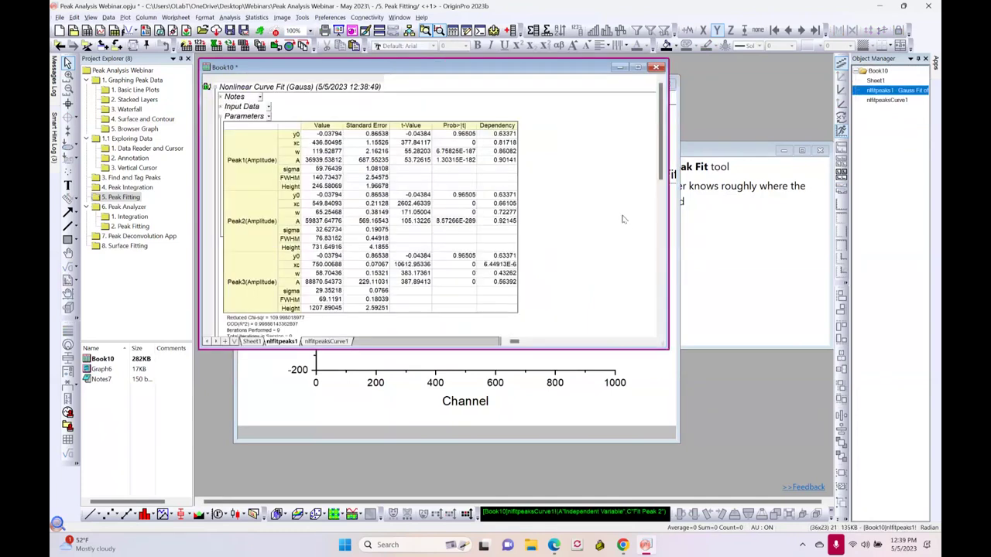
scroll(622, 219, "down", 5)
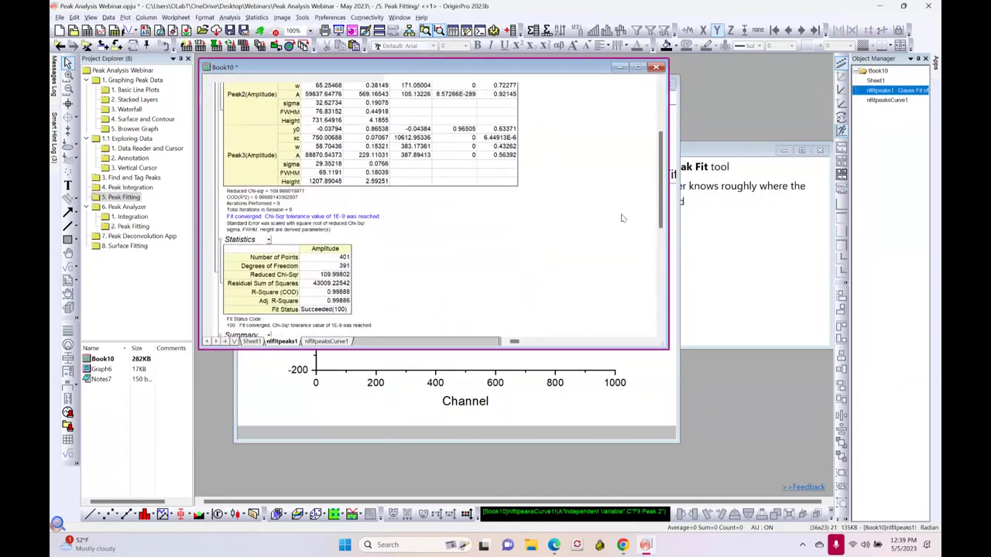
scroll(601, 209, "down", 5)
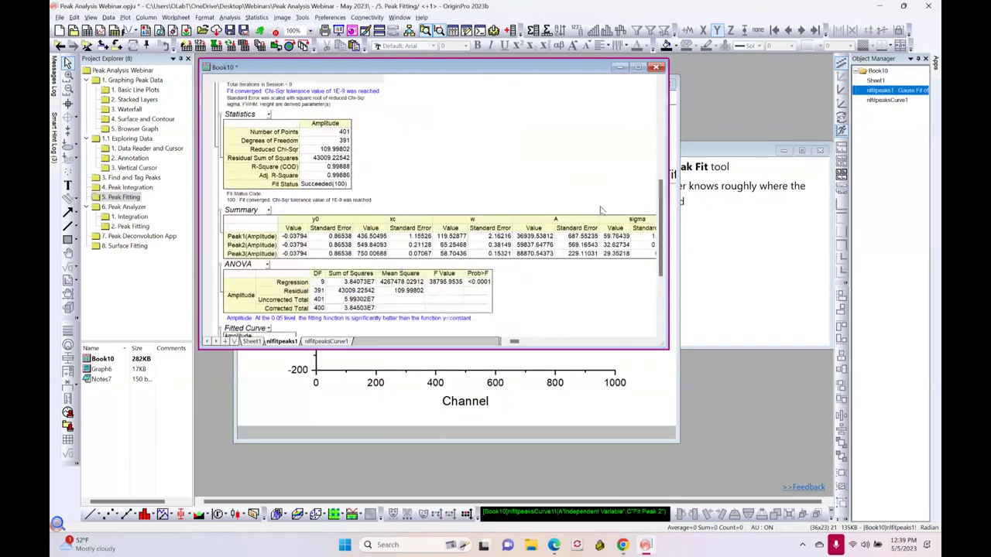
scroll(601, 209, "up", 3)
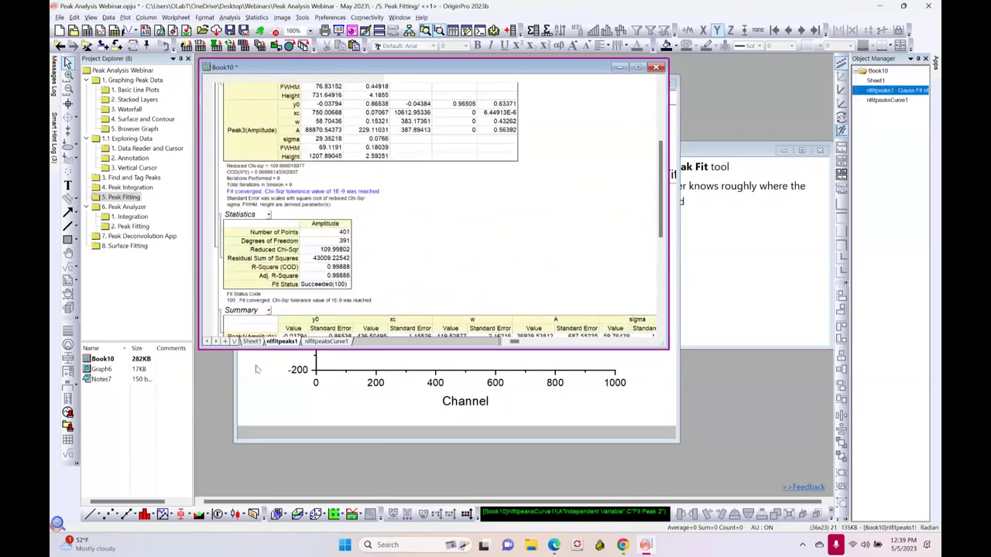
Reopen the fit's parameters from Graph6, look through the available peak functions and cancel without changing anything
left_click(259, 398)
left_click(242, 107)
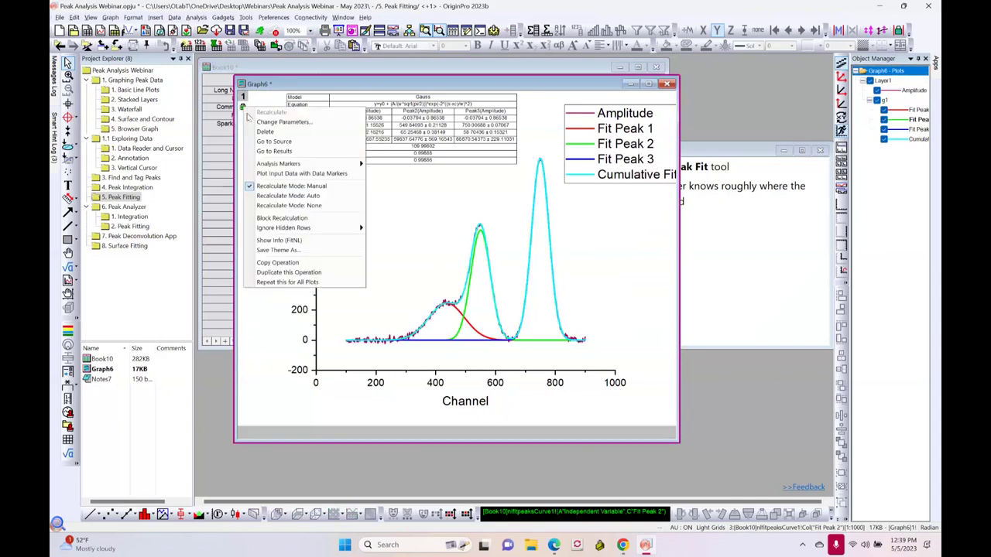
left_click(261, 123)
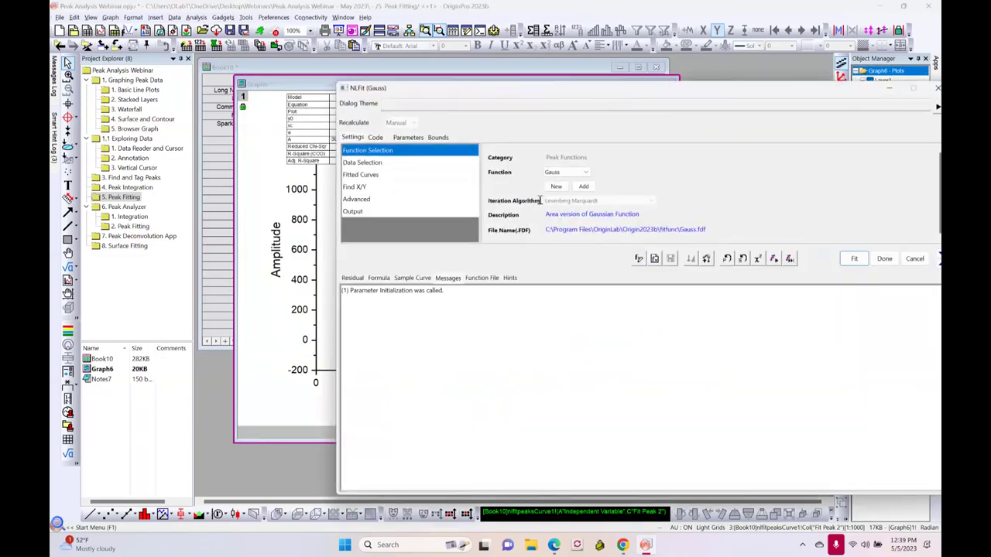
left_click(586, 174)
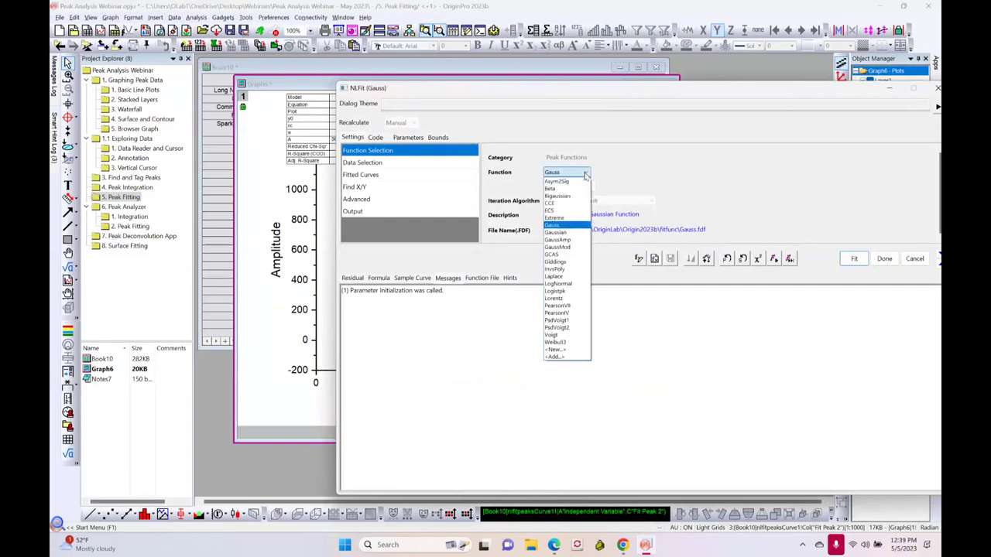
left_click(586, 175)
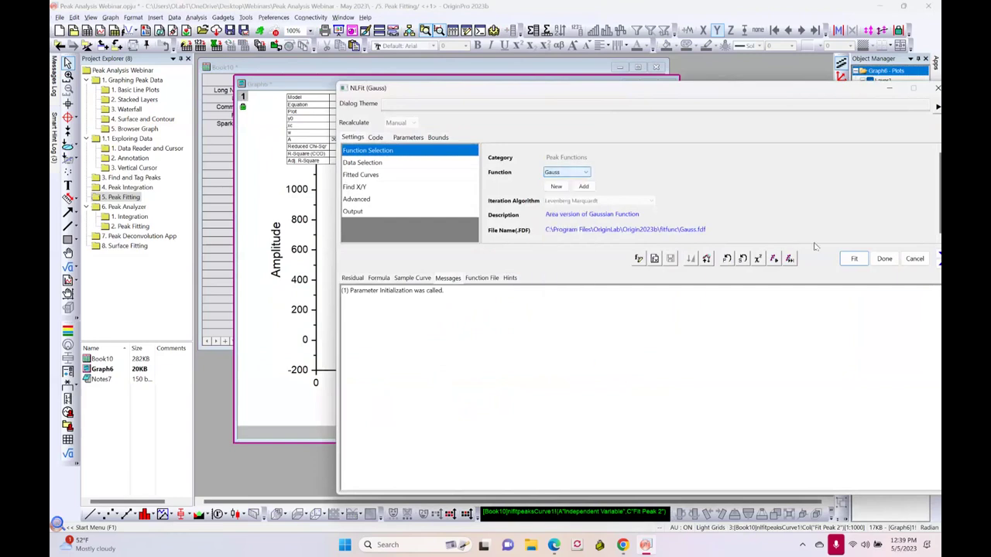
left_click(915, 260)
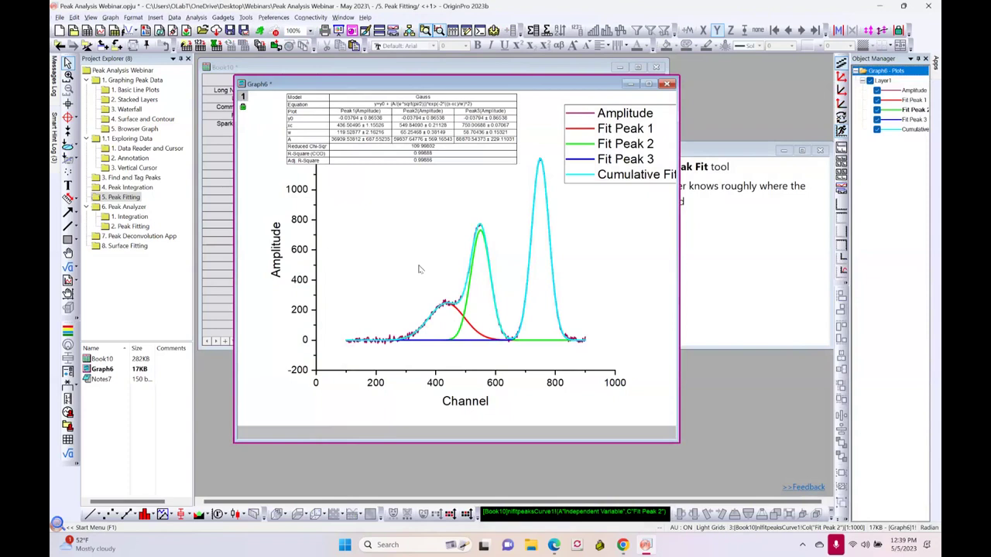
Open the project folder 6. Peak Analyzer > 1. Integration, then raise and enlarge the Graph16 window
left_click(122, 207)
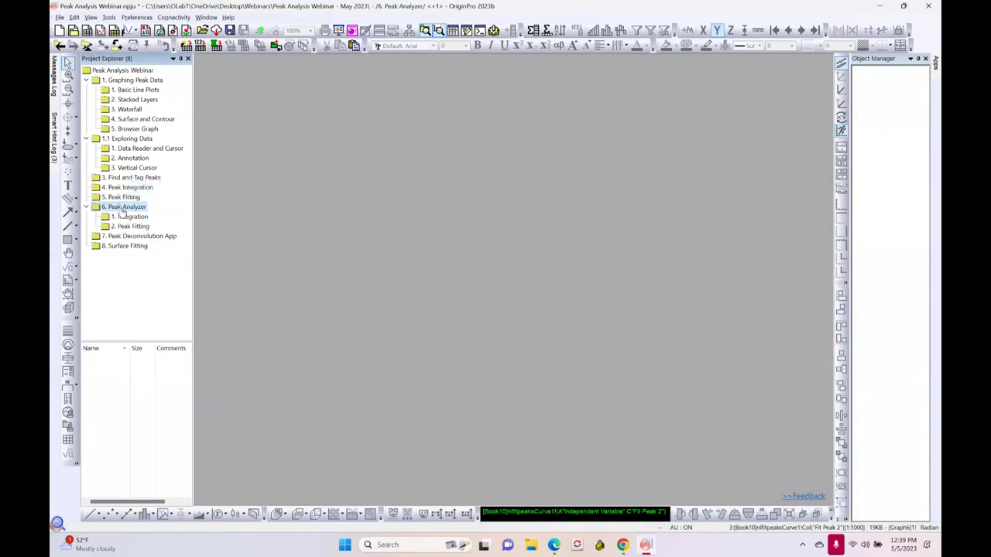
left_click(127, 218)
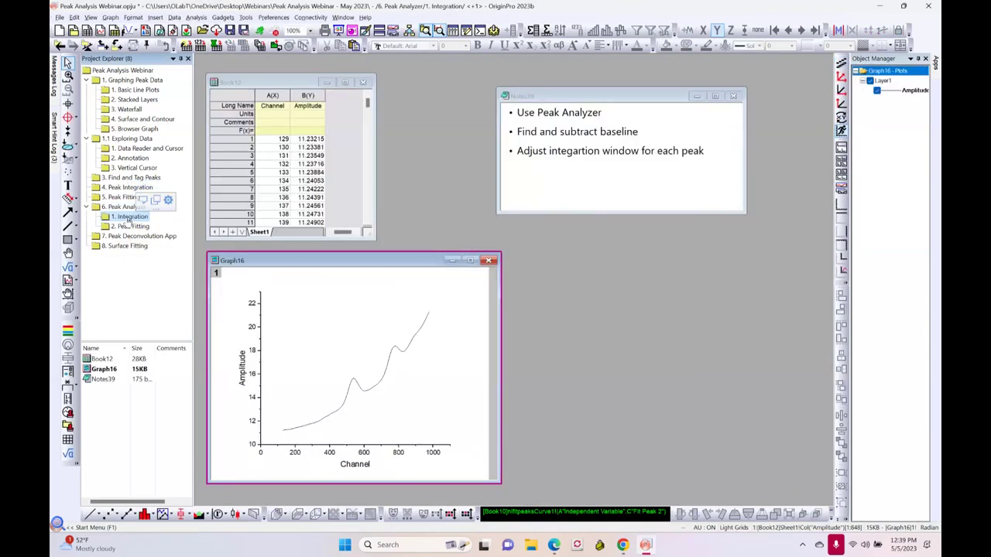
left_click_drag(337, 267, 333, 207)
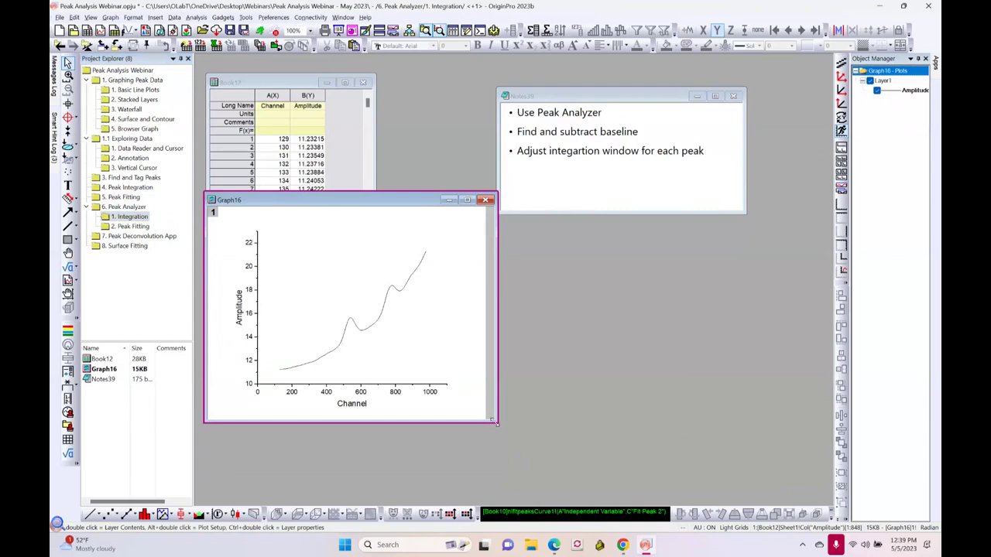
left_click_drag(496, 422, 526, 483)
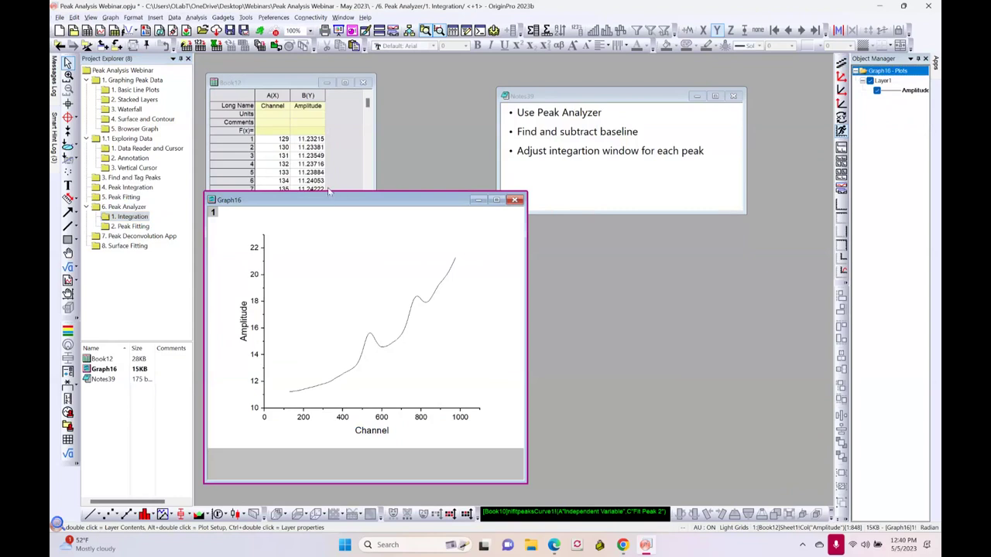
Start the Peak Analyzer on Graph16 with the last used settings, enlarge its preview and proceed with the Integrate Peaks goal
left_click(194, 19)
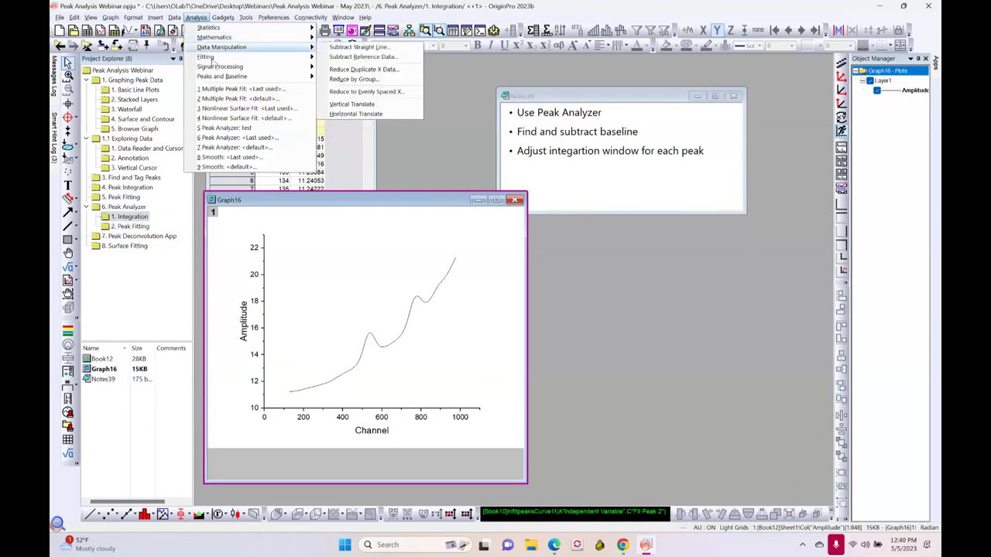
mouse_move(220, 78)
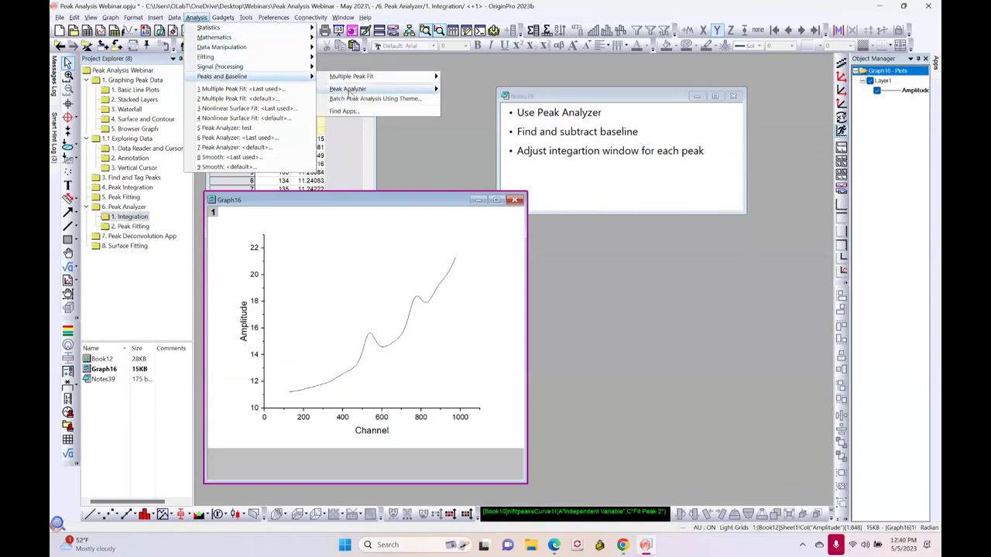
mouse_move(350, 93)
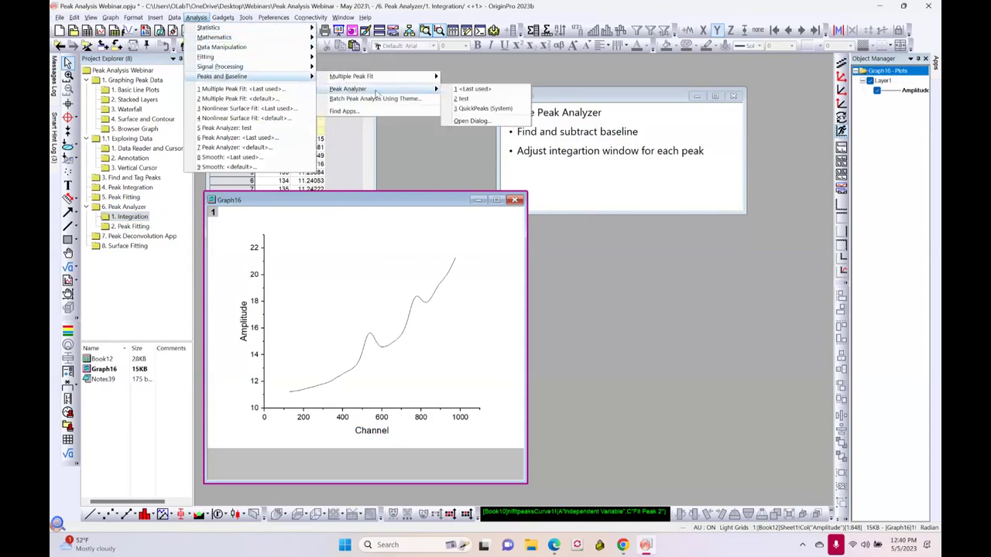
left_click(452, 91)
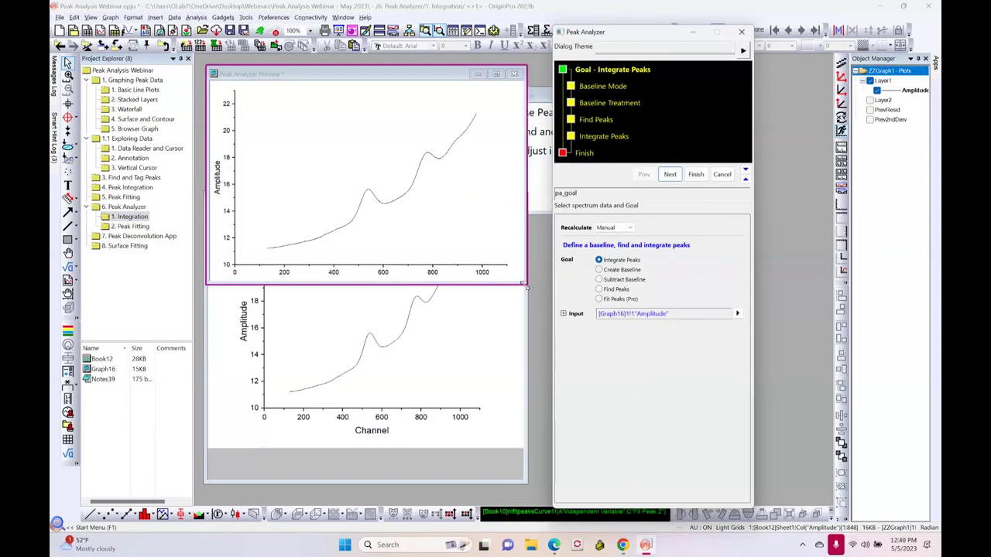
left_click_drag(527, 286, 543, 311)
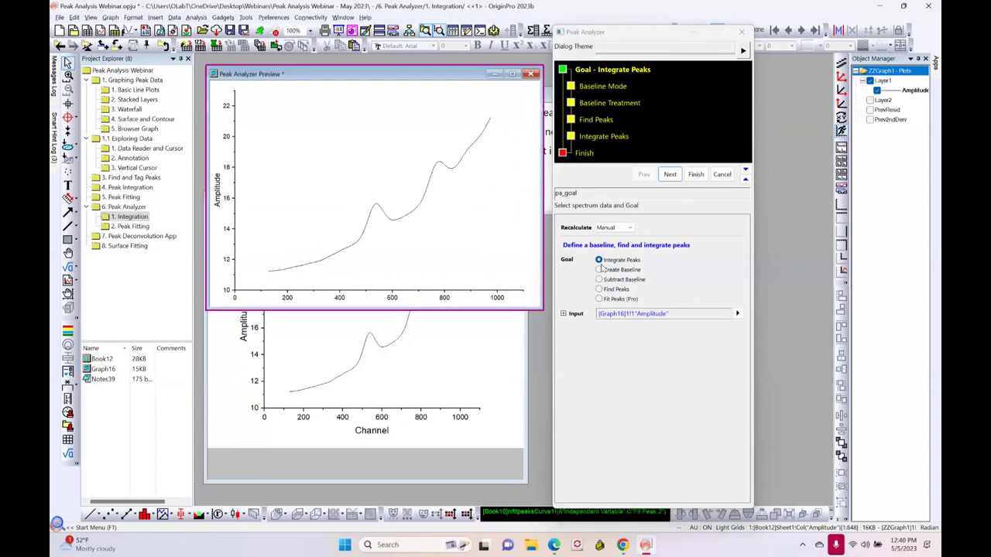
left_click(672, 175)
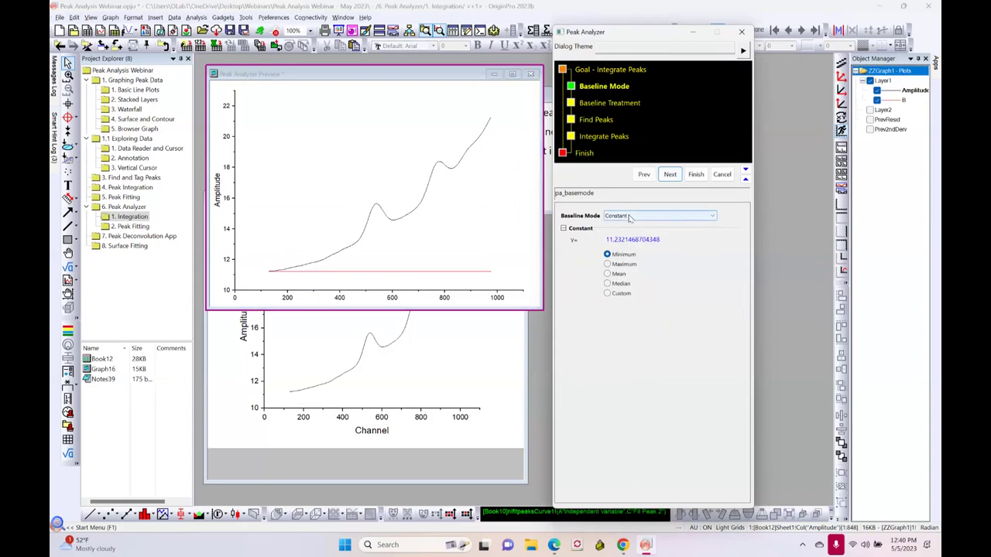
Set the baseline mode to User Defined and connect the automatically found anchor points with BSpline interpolation, trying Spline first
left_click(630, 217)
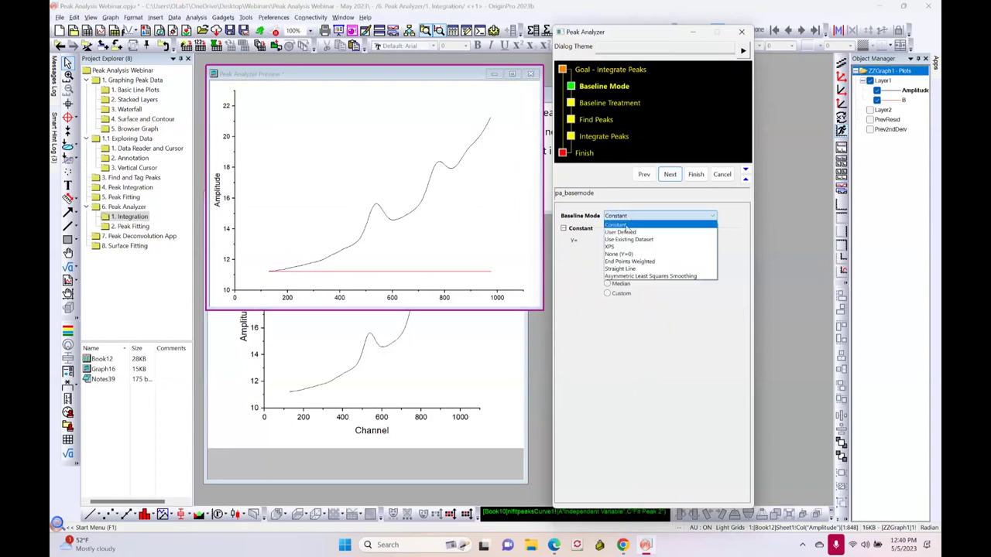
left_click(622, 232)
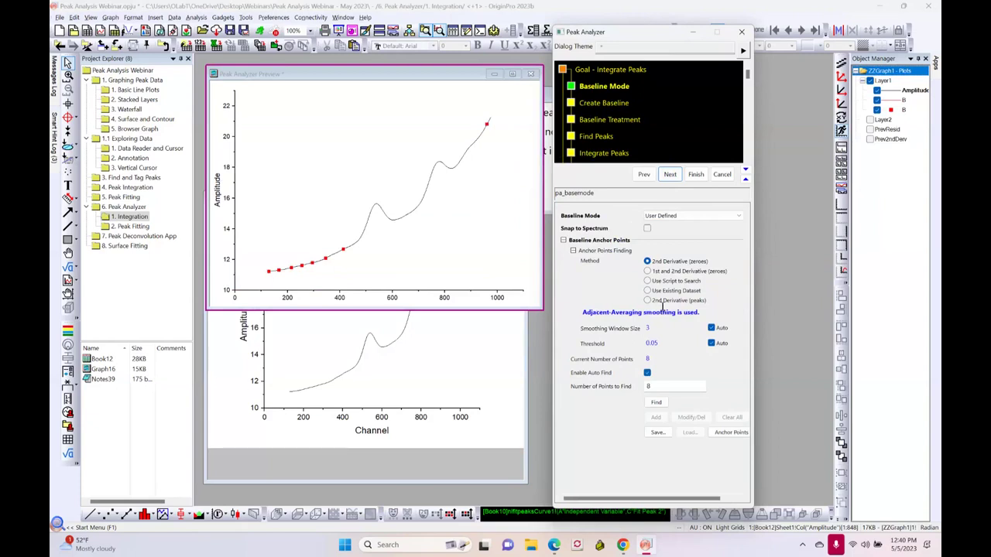
left_click(670, 174)
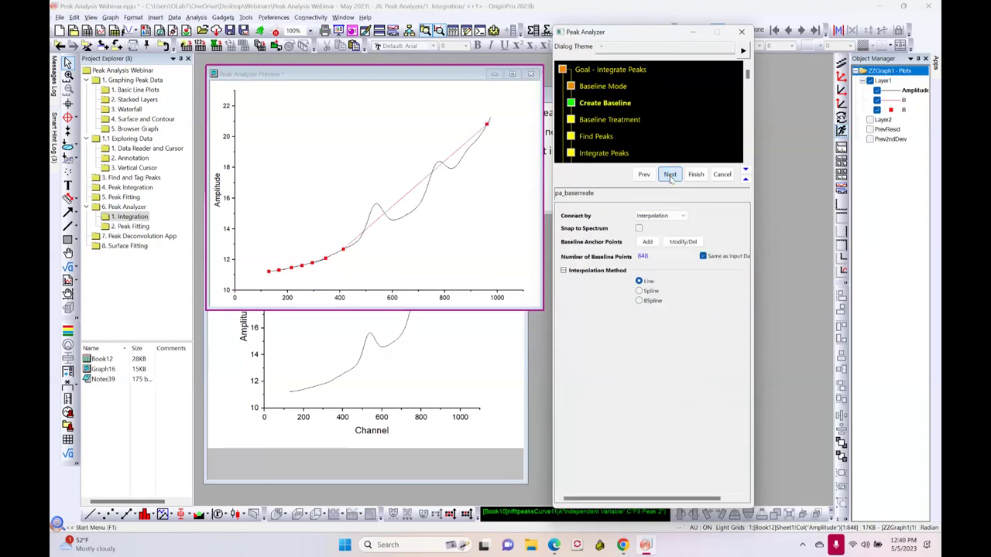
left_click(640, 291)
left_click(640, 302)
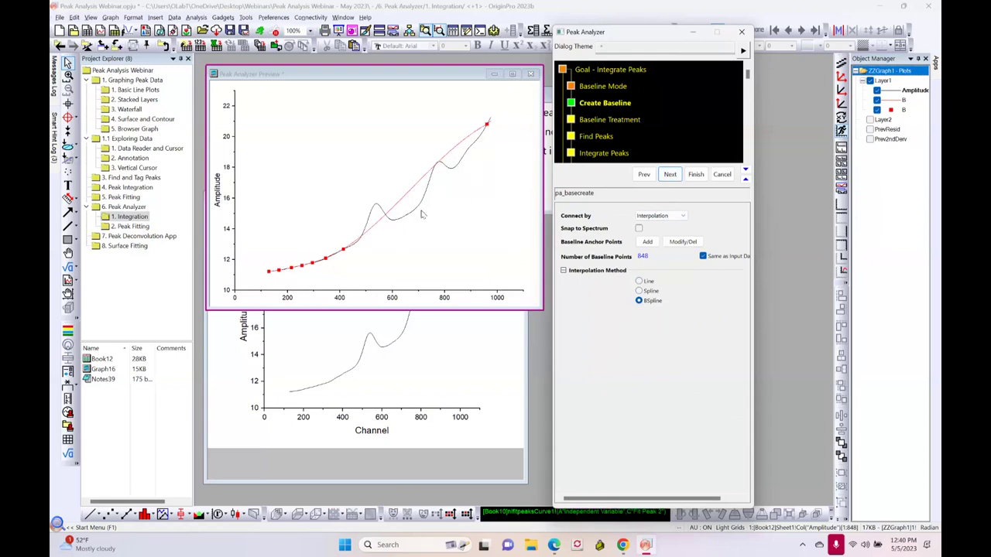
Disable automatic anchor finding, add nine baseline anchor points by hand along the curve's peak-free stretches, and preview the resulting baseline
left_click(644, 174)
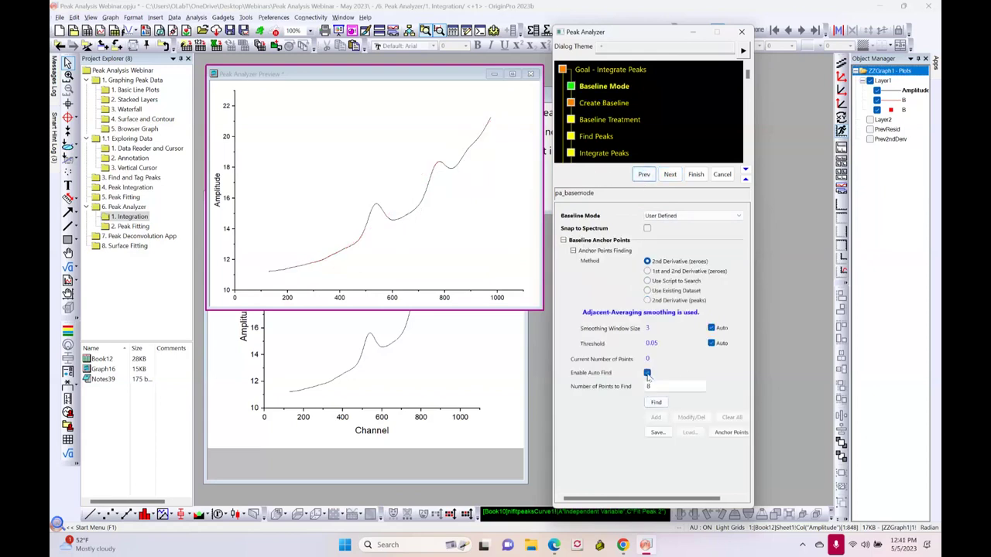
left_click(647, 373)
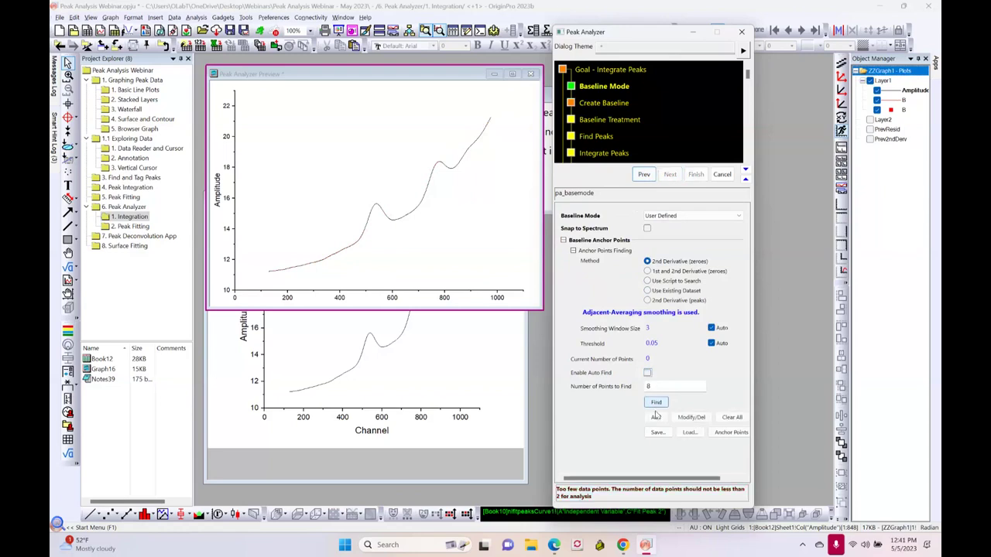
left_click(655, 419)
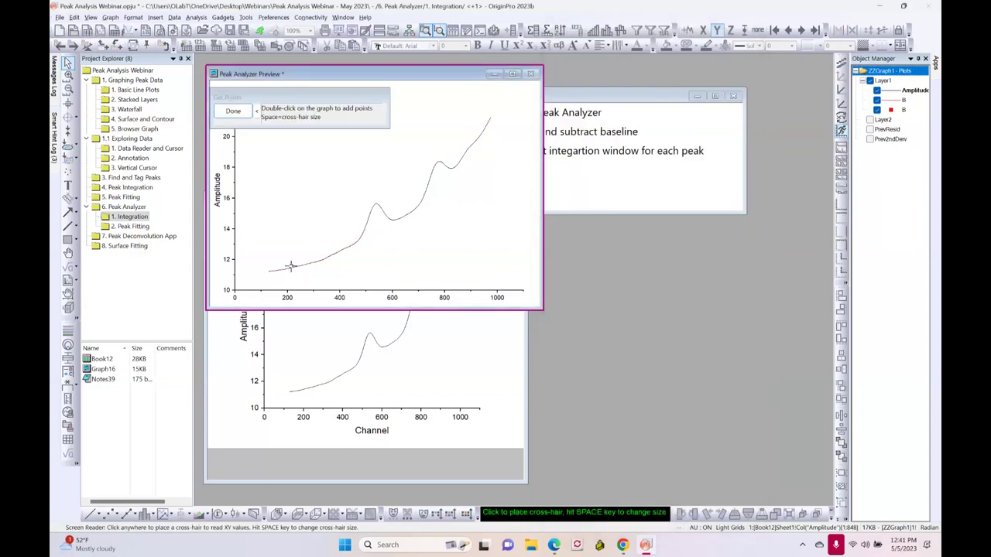
double_click(291, 270)
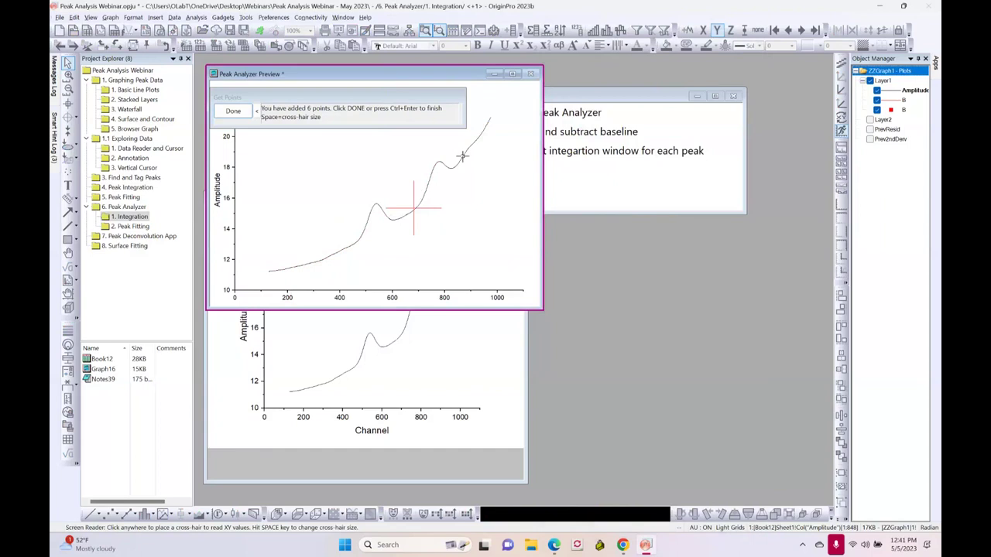
double_click(463, 157)
double_click(485, 124)
left_click(233, 112)
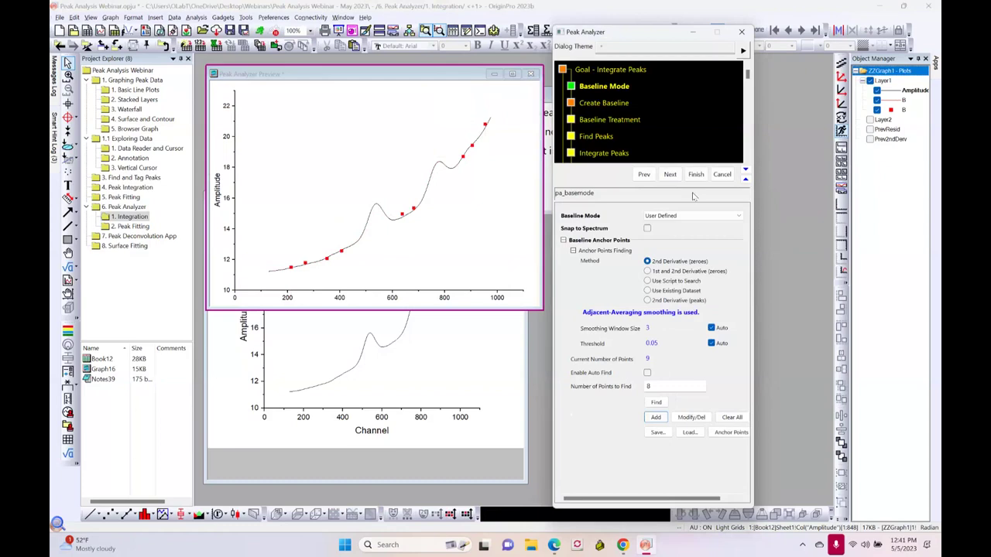
left_click(671, 174)
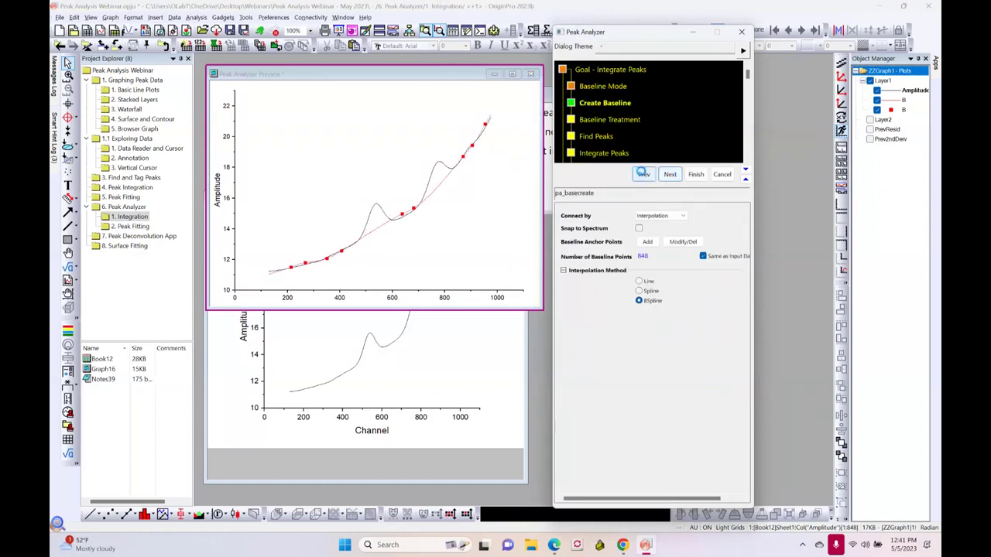
Return to the baseline mode settings and change the mode to Asymmetric Least Squares Smoothing
left_click(644, 175)
left_click(643, 175)
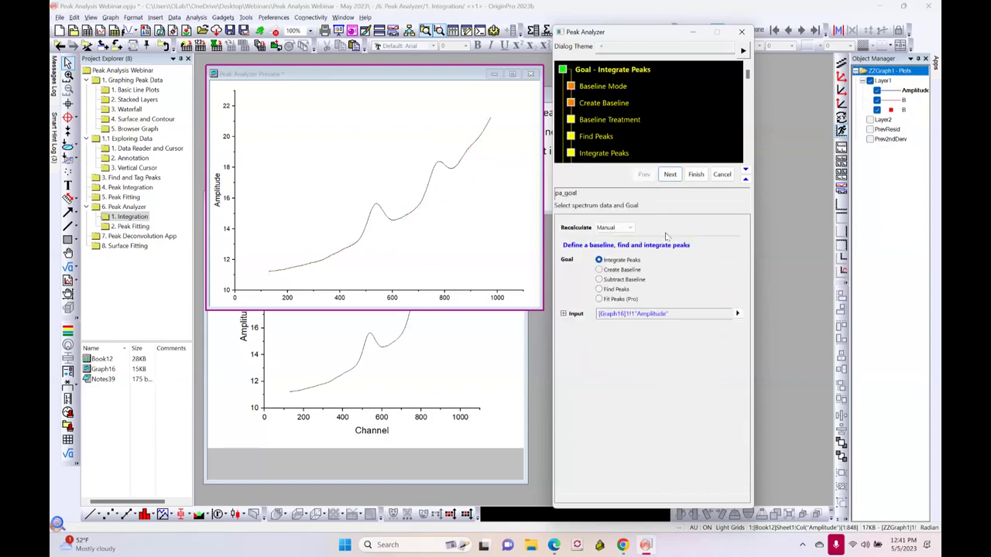
left_click(671, 173)
left_click(683, 217)
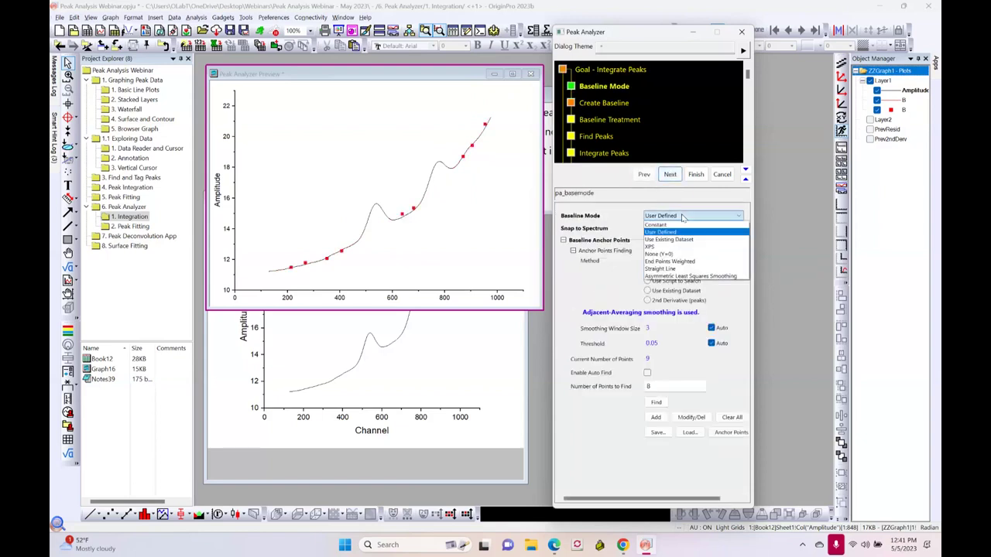
left_click(674, 276)
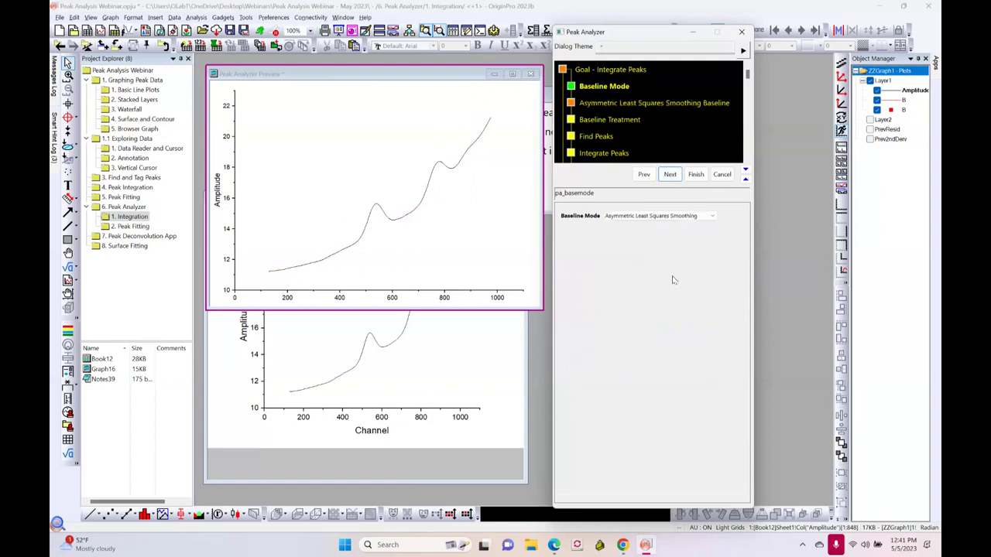
Proceed to the Asymmetric Least Squares Smoothing baseline settings and set the Smoothing Factor to 6
left_click(670, 175)
double_click(643, 285)
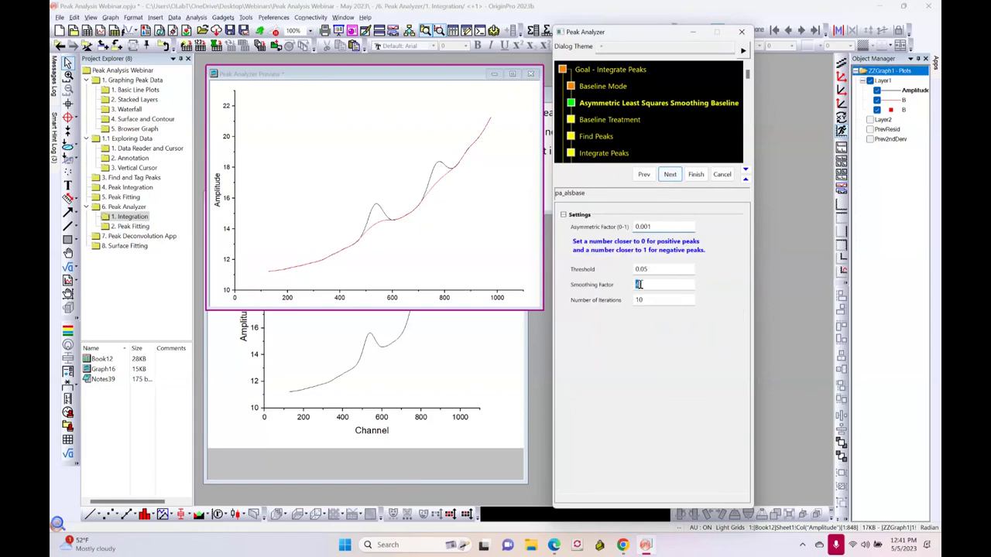
type("6")
left_click(659, 374)
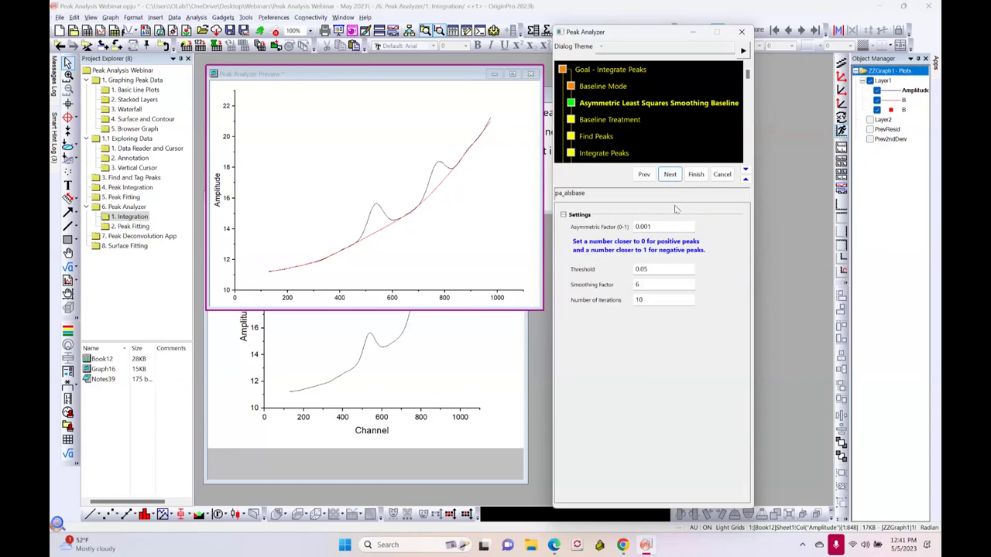
Proceed to the baseline treatment, subtract the baseline from the spectrum and continue to peak finding
left_click(671, 175)
left_click(670, 175)
left_click(671, 175)
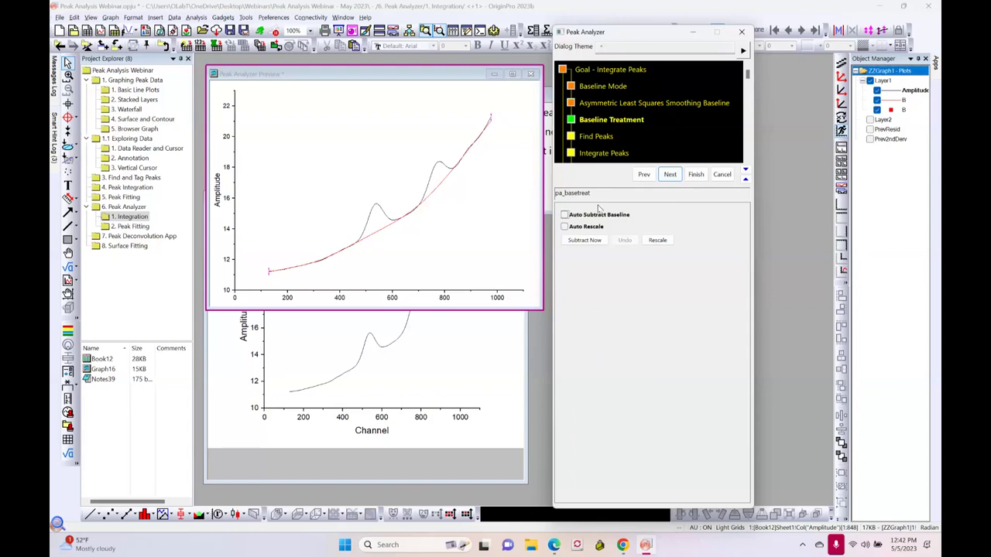
key("Return")
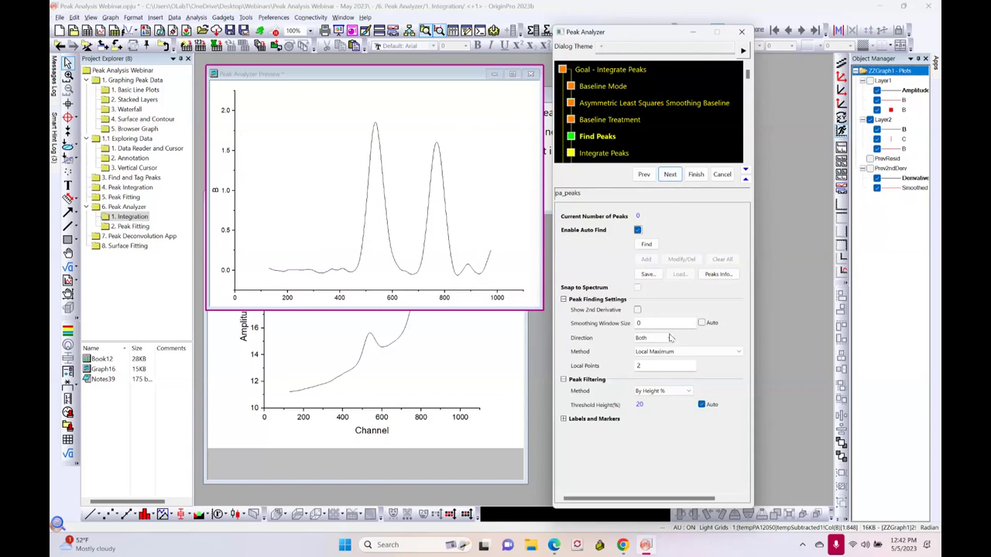
Find the peaks in the subtracted curve automatically, using Positive direction and the Local Maximum method
left_click(647, 245)
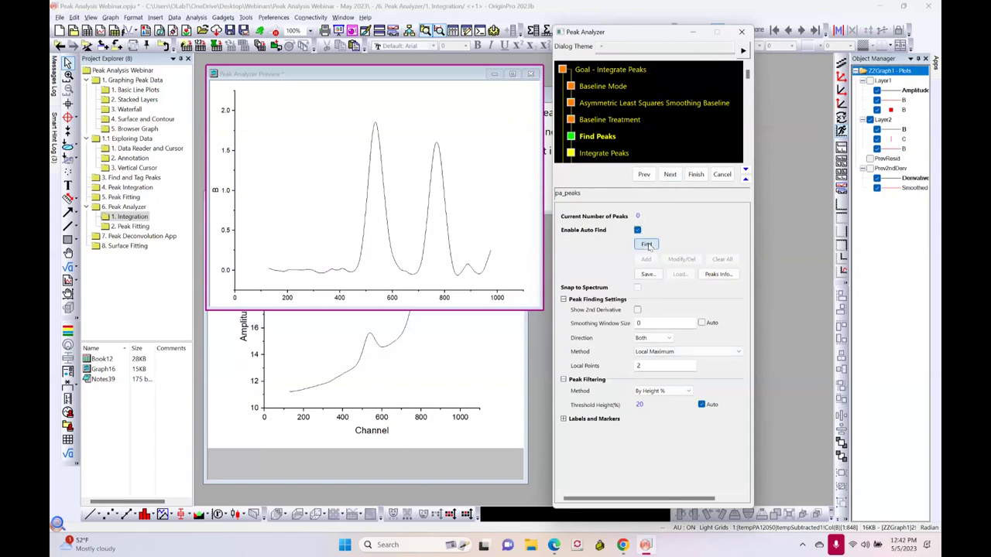
left_click(669, 339)
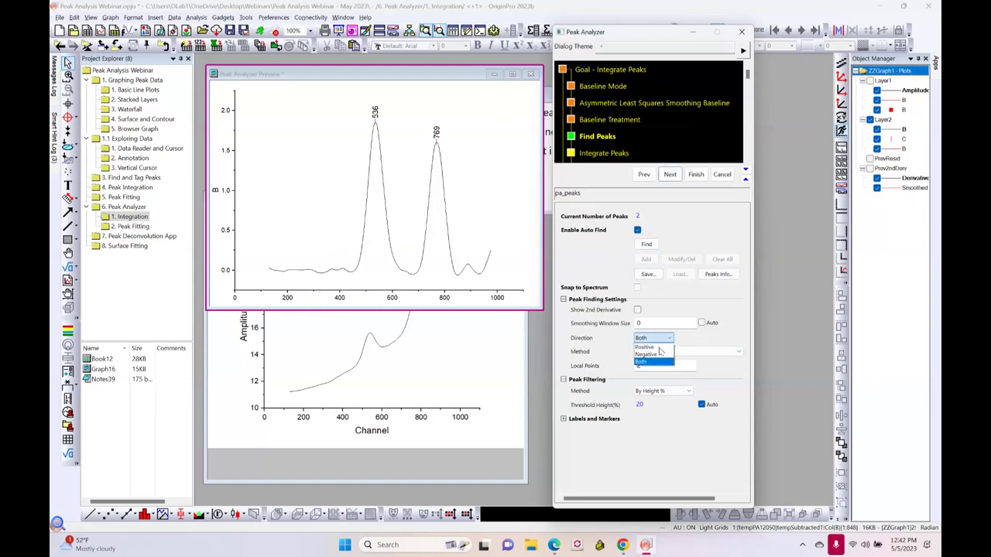
left_click(658, 353)
left_click(658, 353)
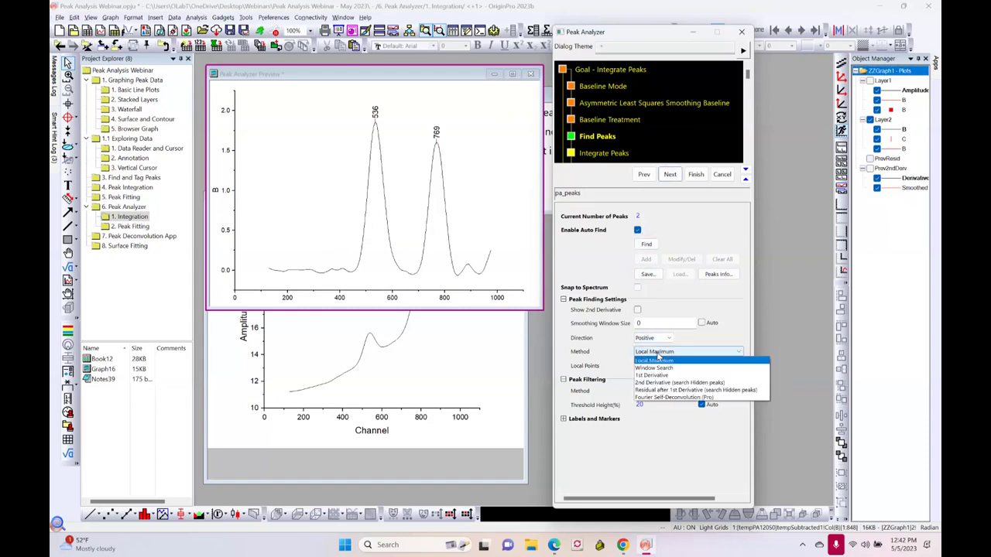
left_click(655, 358)
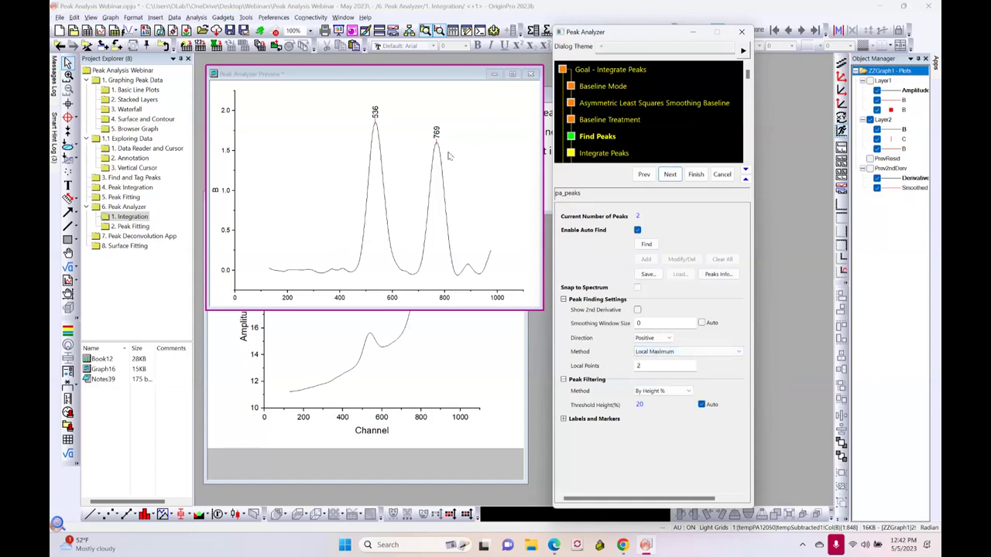
Set the integration window width to Adjust on Preview Graph, ending the first peak's range at about 630 and starting the second's at about 699
left_click(674, 176)
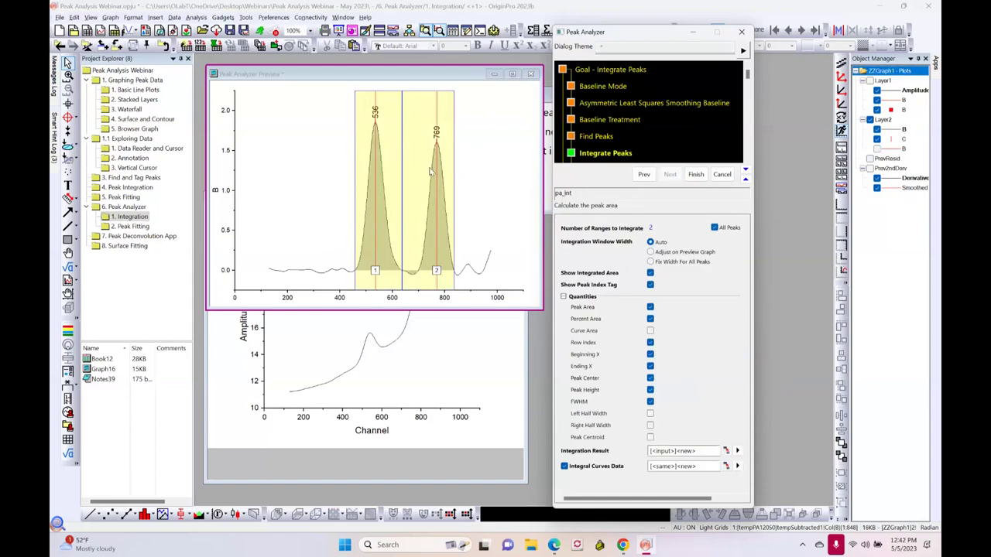
left_click(651, 242)
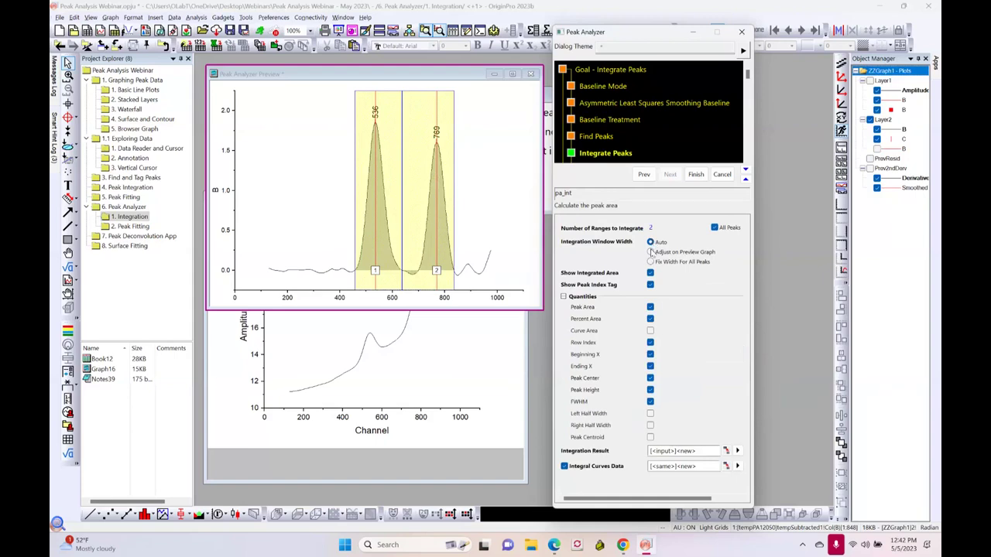
left_click(402, 189)
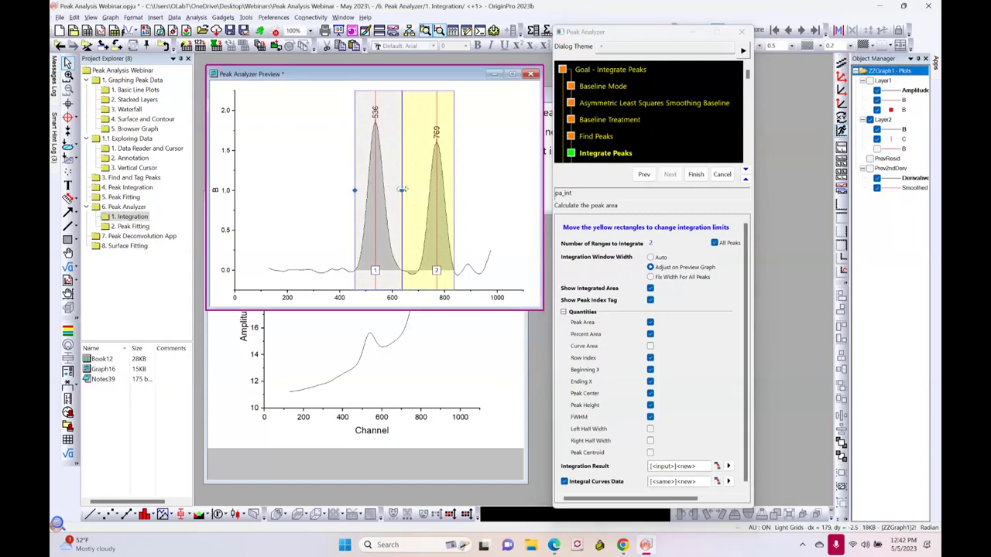
left_click_drag(402, 189, 399, 190)
left_click(418, 192)
left_click_drag(411, 191, 418, 191)
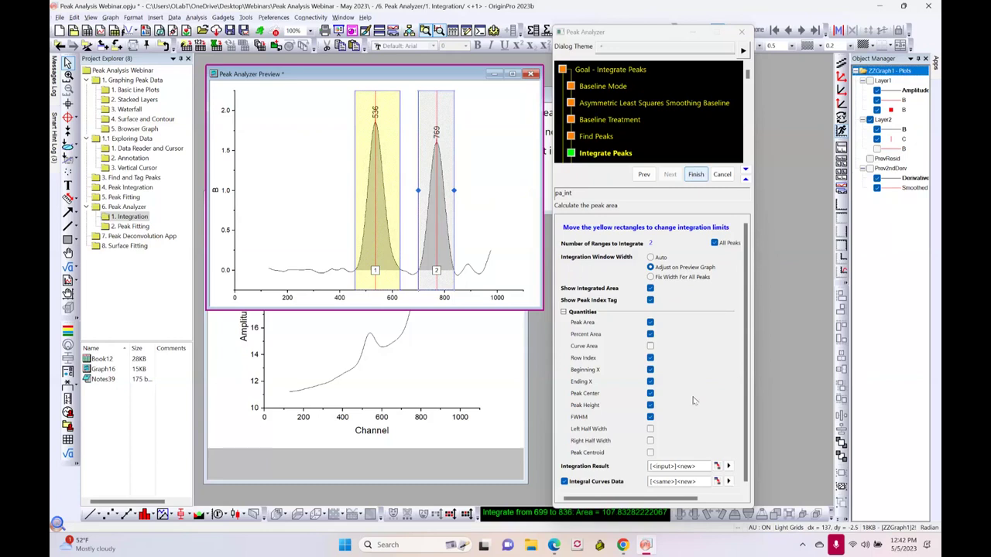
Finish the peak integration and widen the Book12 window to show all the integration result columns
scroll(670, 375, "down", 1)
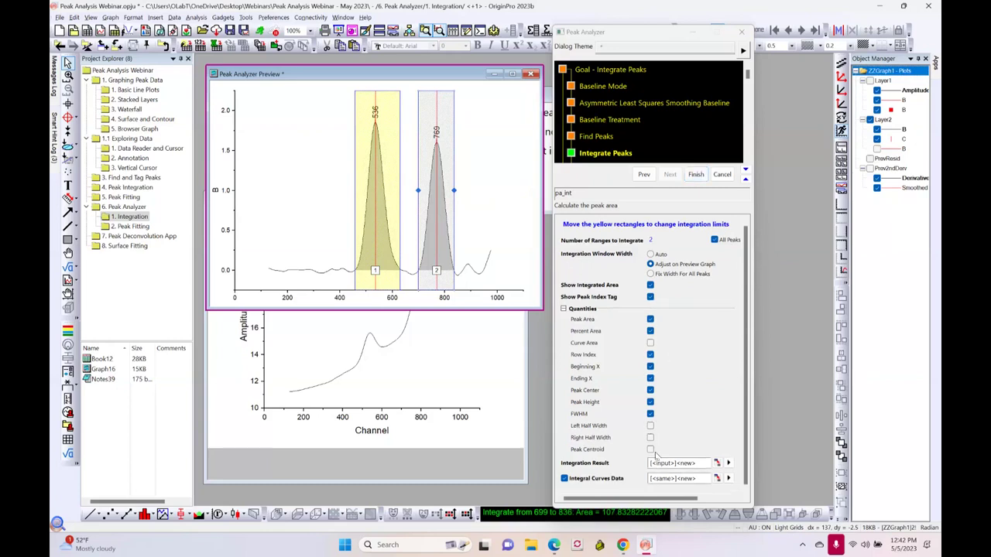
scroll(701, 334, "up", 1)
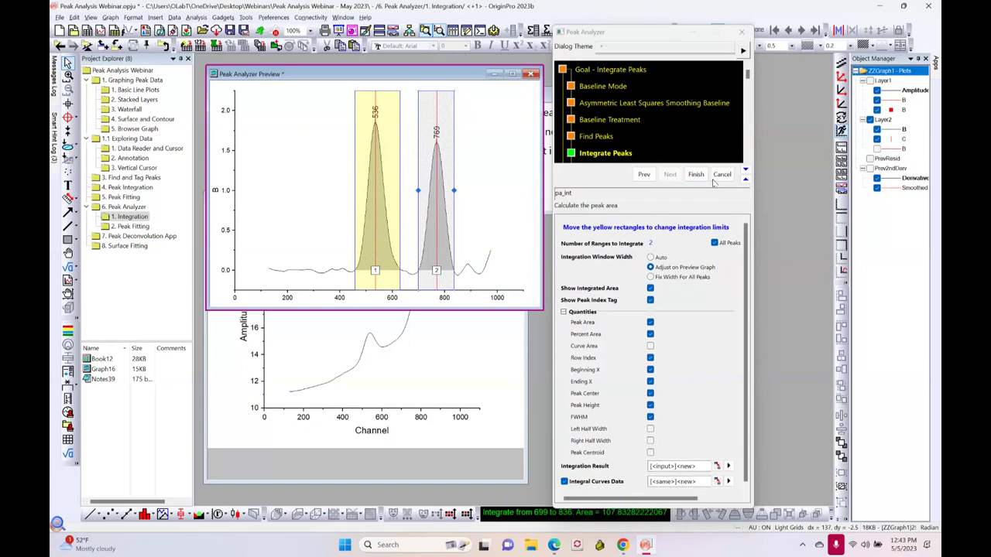
left_click(693, 174)
left_click(695, 174)
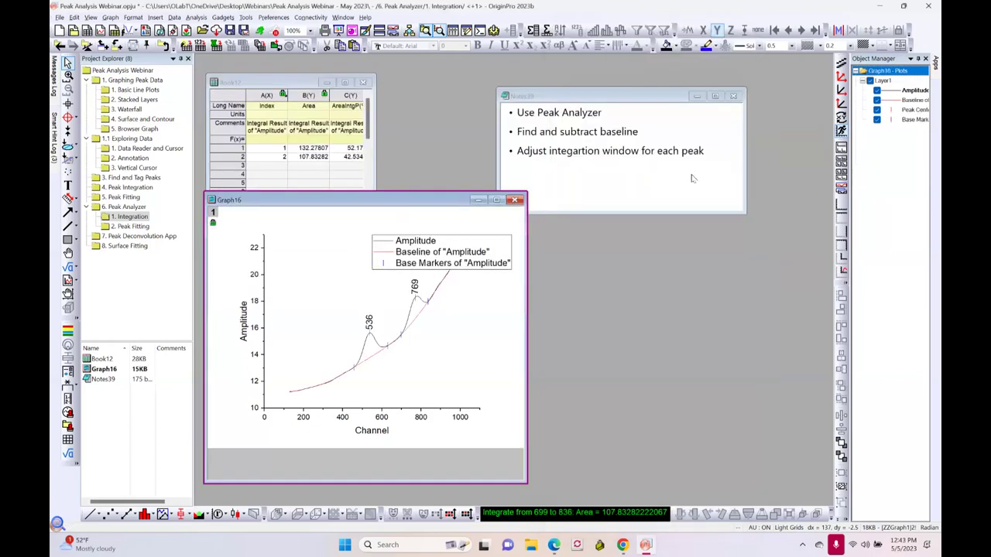
left_click(374, 166)
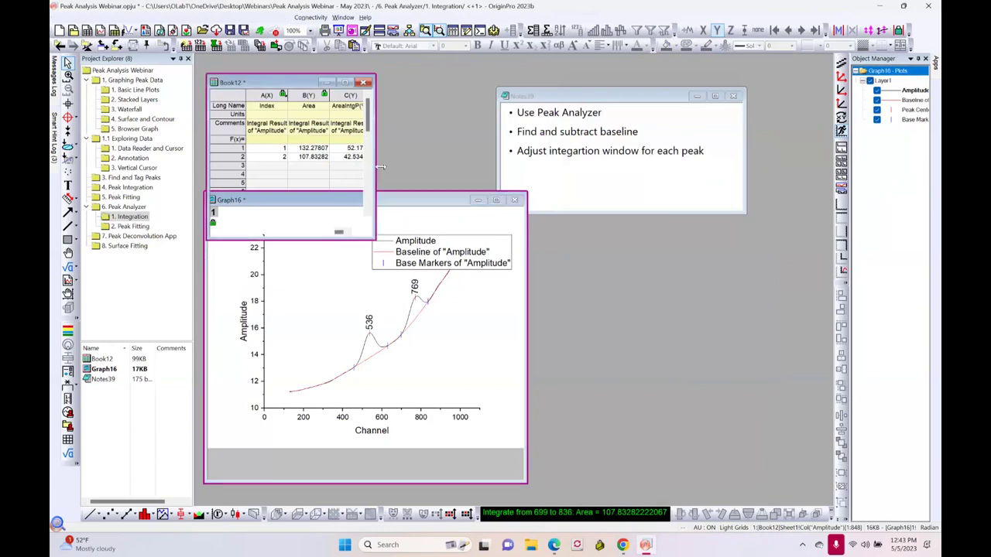
left_click_drag(380, 166, 698, 165)
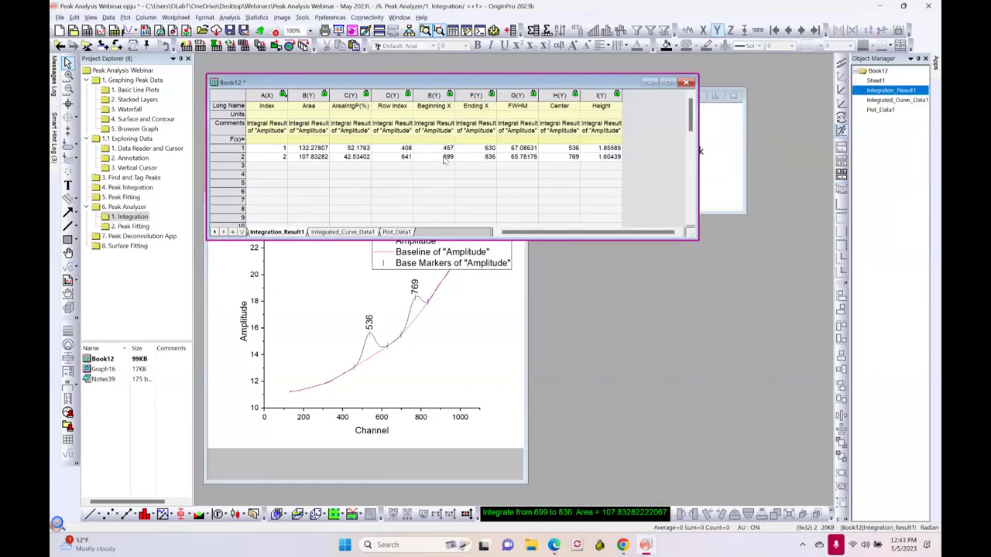
Open the project folder 2. Peak Fitting and start the Peak Analyzer with default settings on Graph7's cyanine iodide curve
left_click(143, 227)
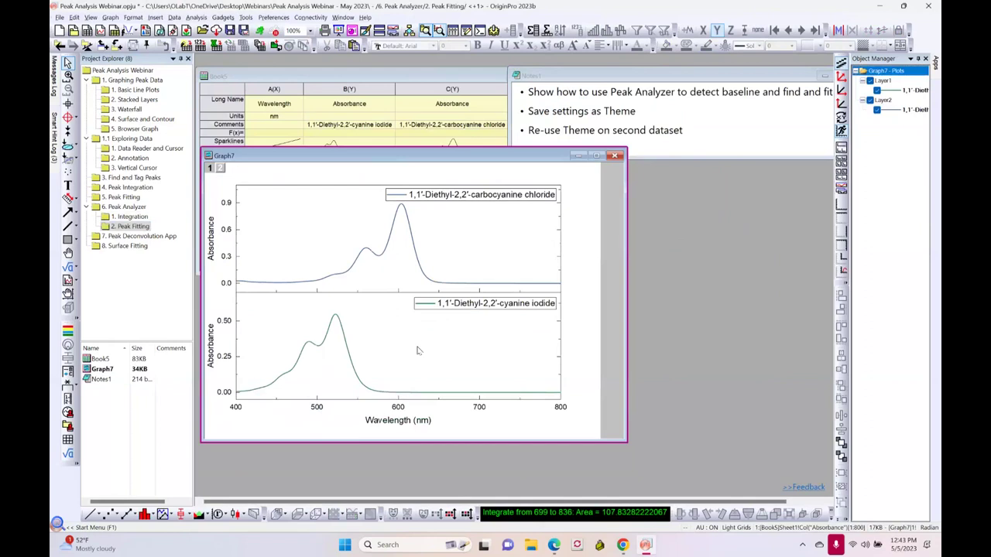
left_click(412, 350)
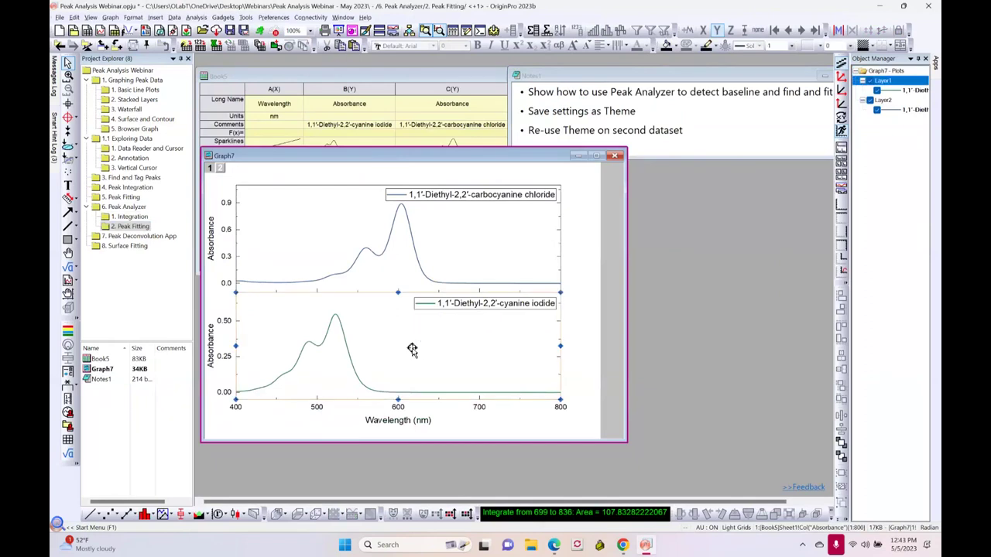
left_click(196, 17)
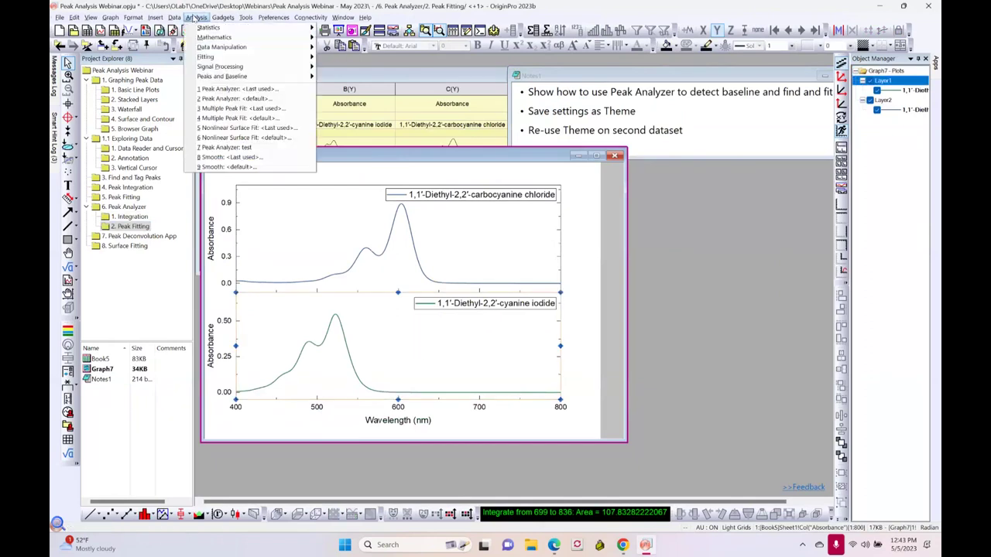
left_click(222, 98)
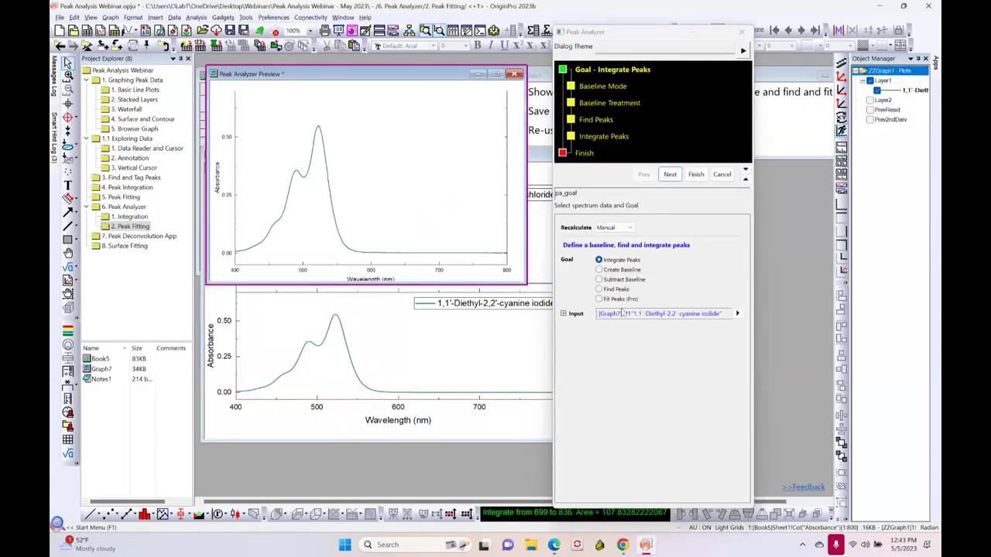
Choose the Fit Peaks (Pro) goal, set the baseline mode to None (Y=0) and proceed to peak finding
left_click(598, 300)
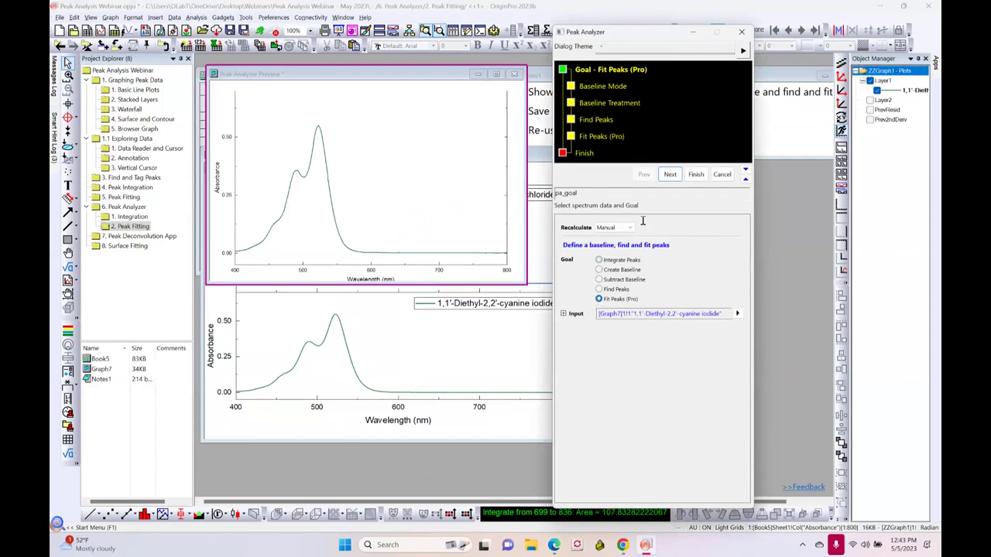
left_click(670, 174)
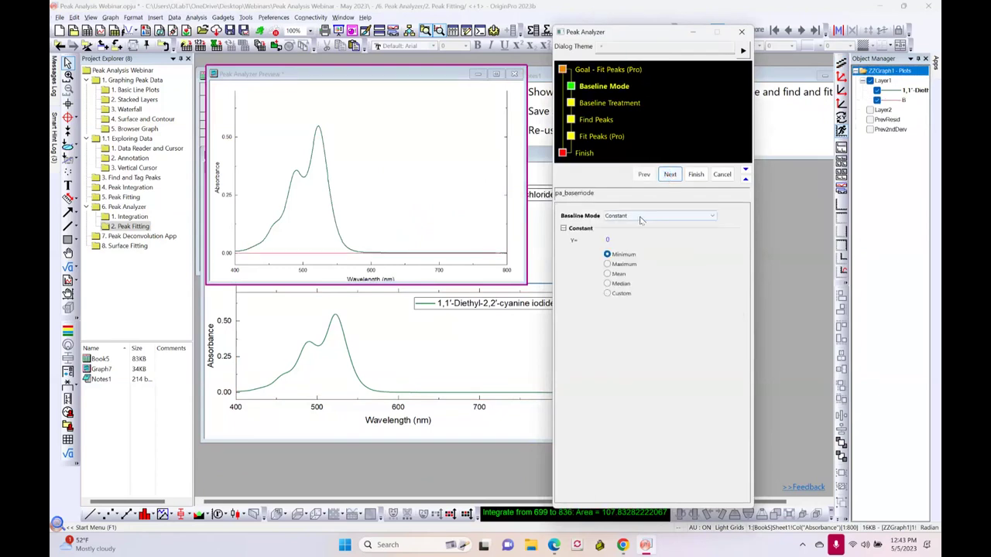
left_click(640, 216)
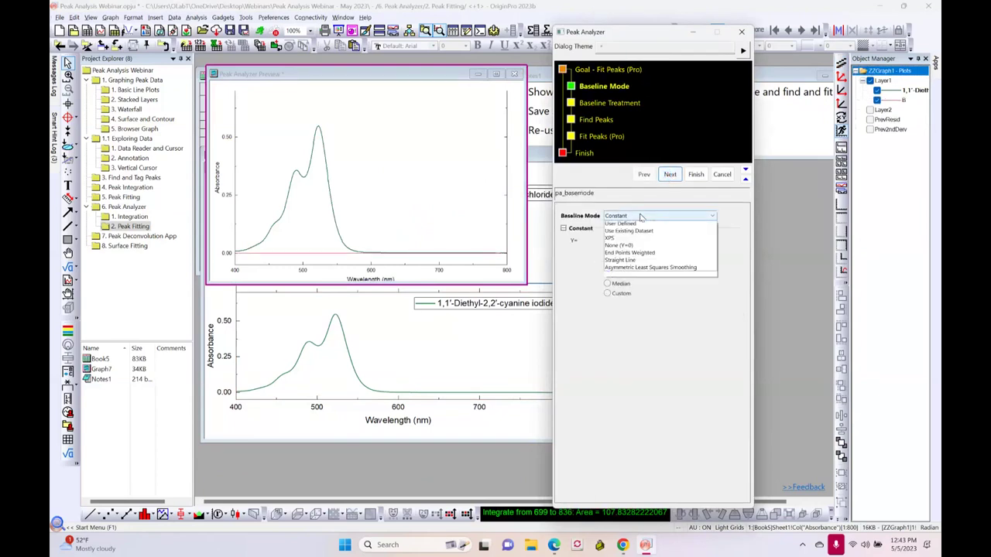
left_click(639, 230)
left_click(666, 174)
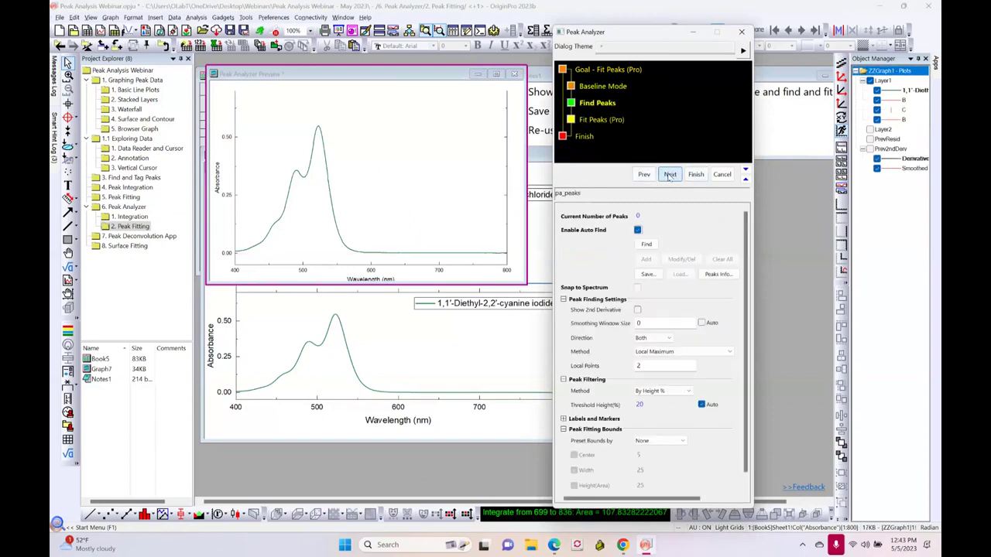
Find the peaks automatically, limit the direction to Positive and show the 2nd derivative in the preview
left_click(647, 245)
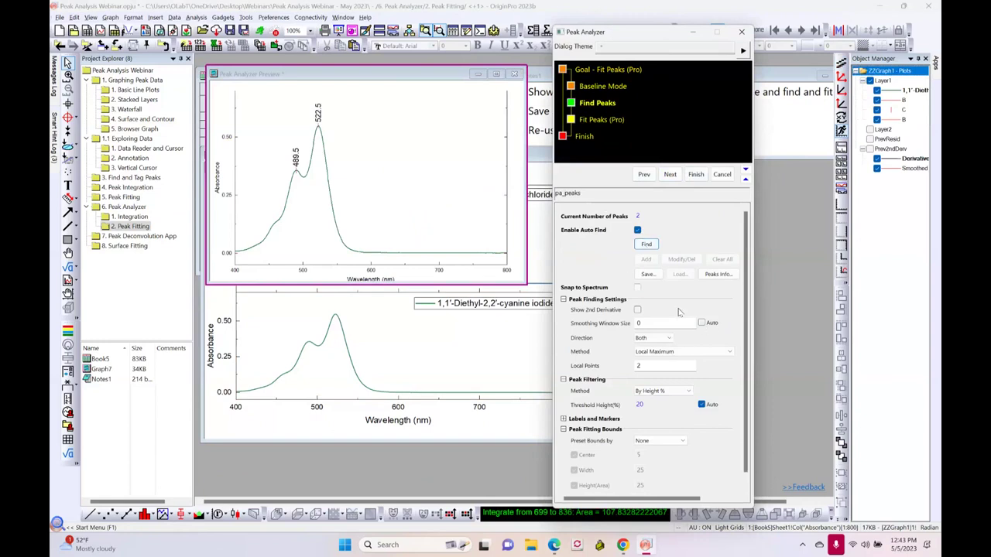
left_click(671, 339)
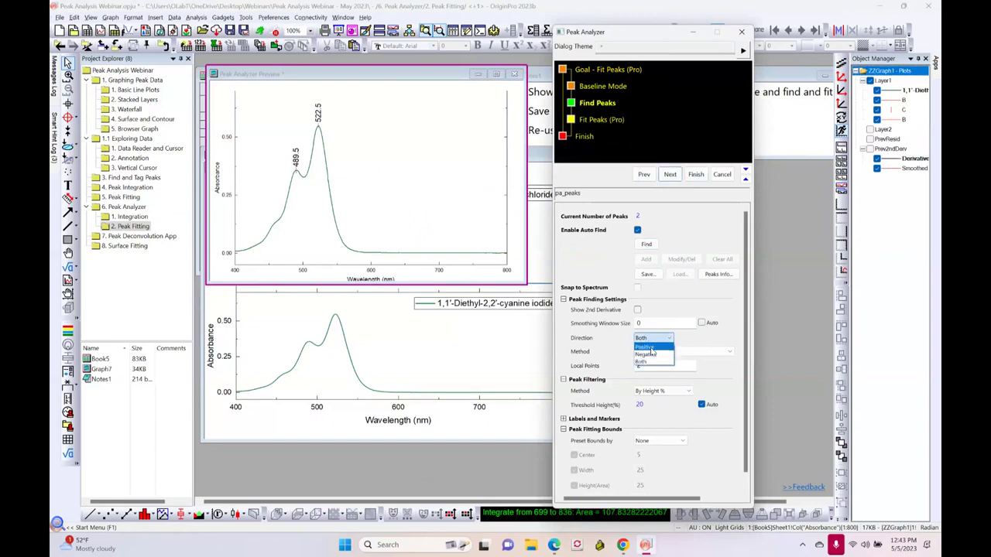
left_click(652, 347)
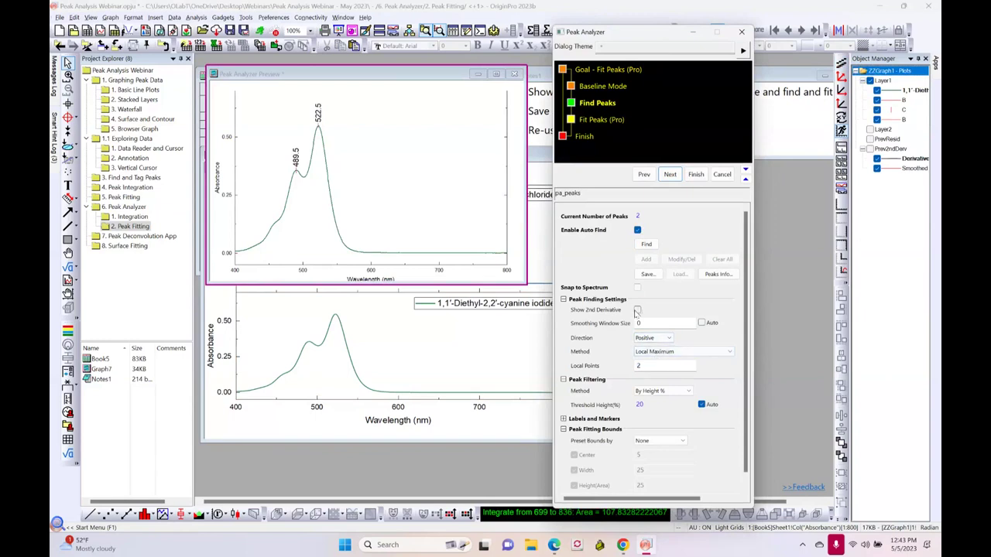
left_click(637, 311)
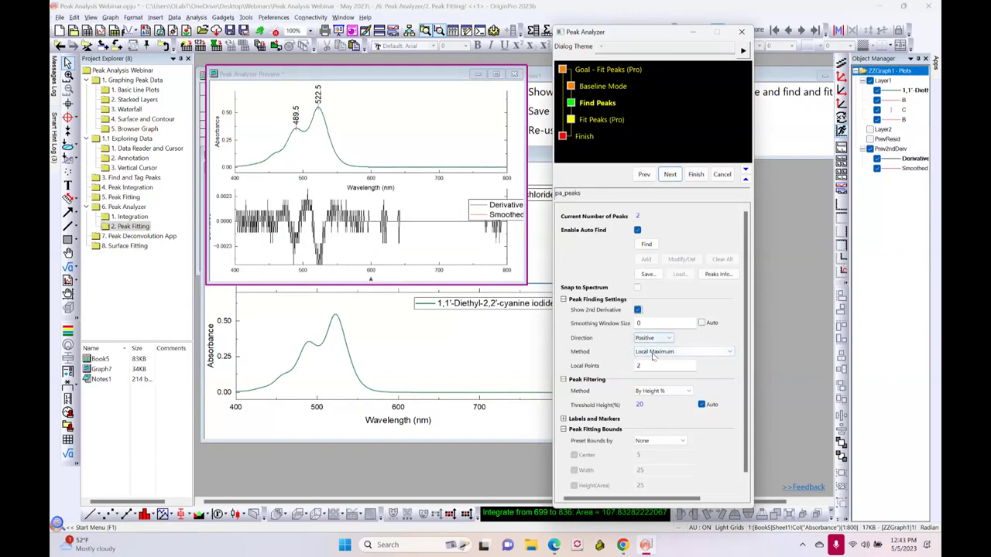
Set the peak finding method to 2nd Derivative (search Hidden peaks) and smooth the derivative with Adjacent-Averaging
left_click(654, 353)
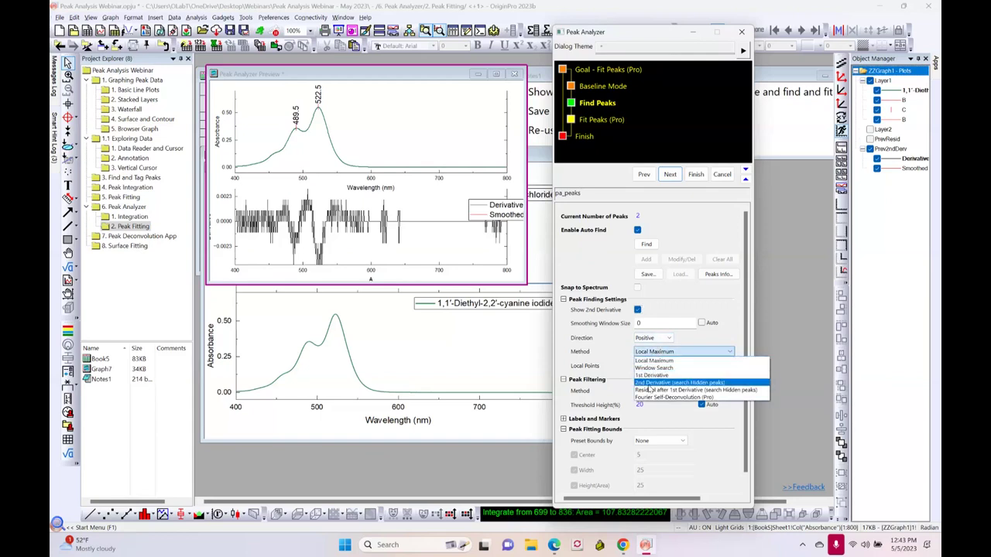
left_click(654, 377)
left_click(647, 377)
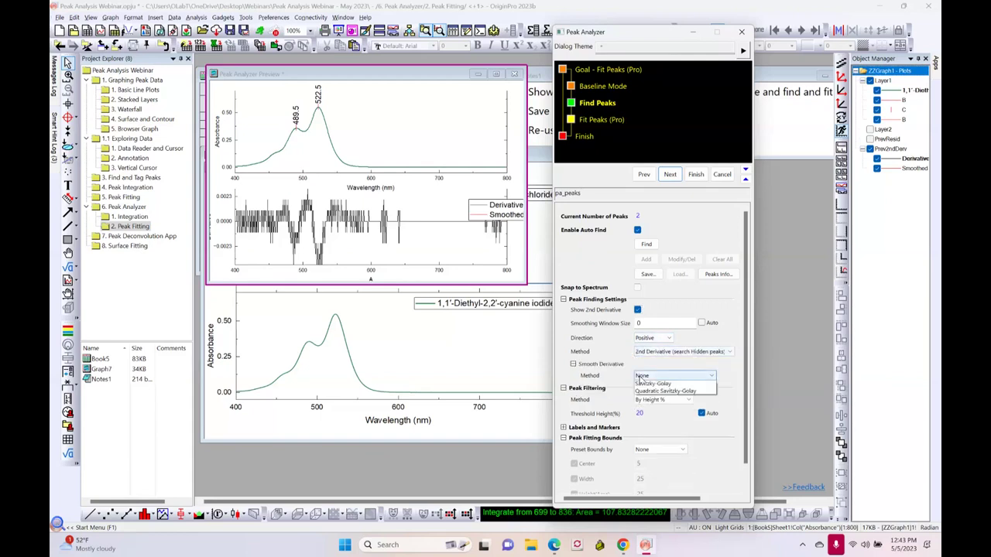
left_click(645, 400)
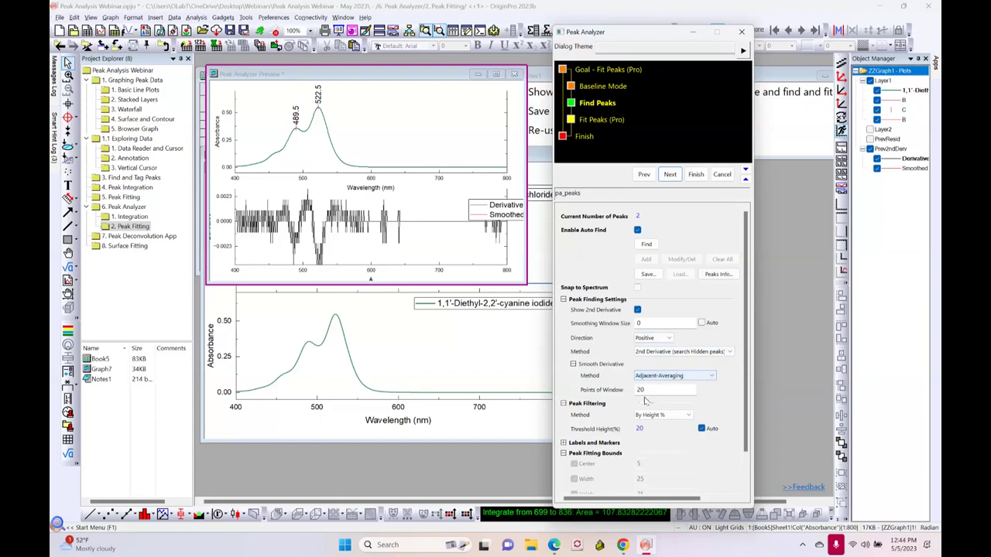
Find the hidden peaks with the 20-point smoothed derivative and proceed to the Fit Peaks (Pro) page
left_click(645, 244)
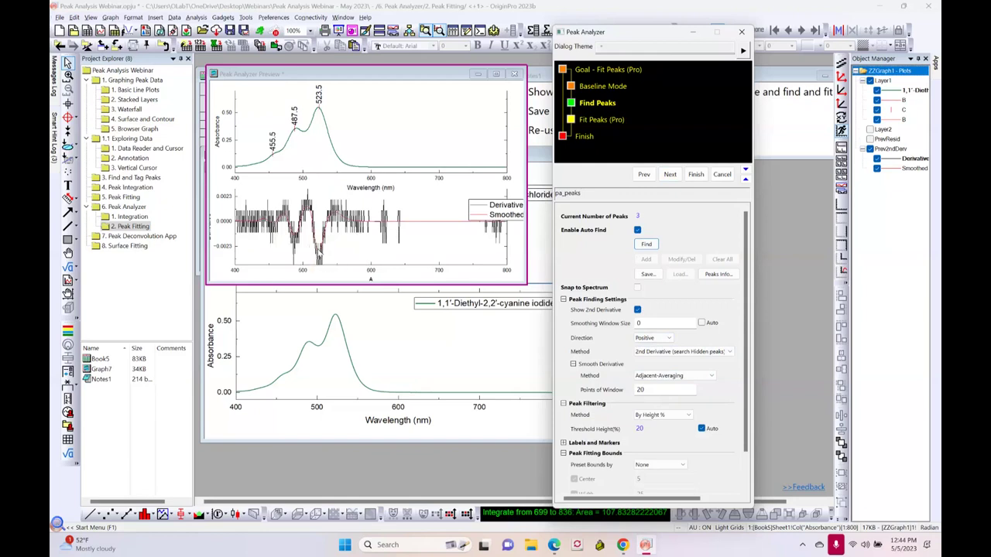
mouse_move(319, 256)
mouse_move(319, 124)
left_click(670, 173)
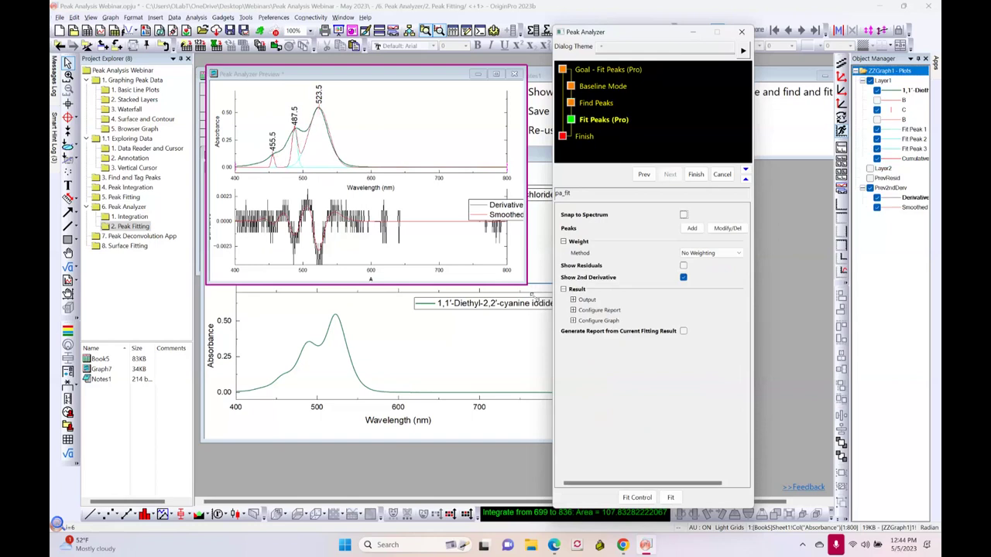
Enlarge the preview graph, move the Peak Analyzer dialog aside and fit the peaks
left_click_drag(531, 295, 643, 376)
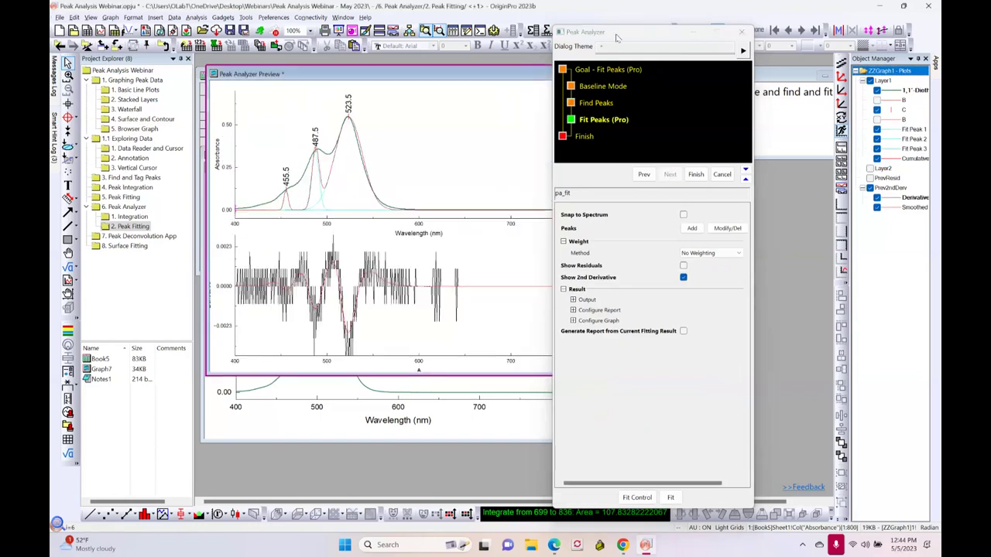
left_click_drag(617, 37, 679, 31)
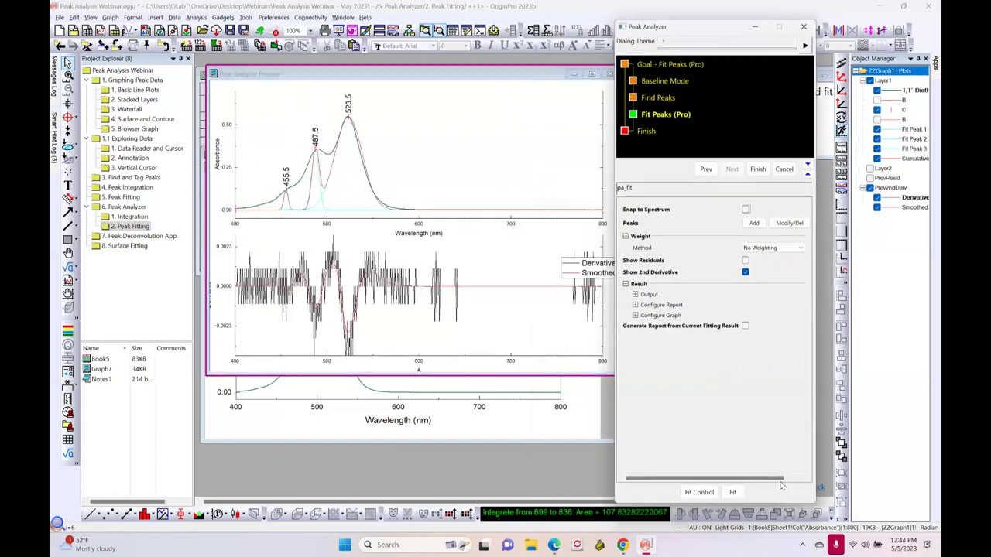
left_click(733, 493)
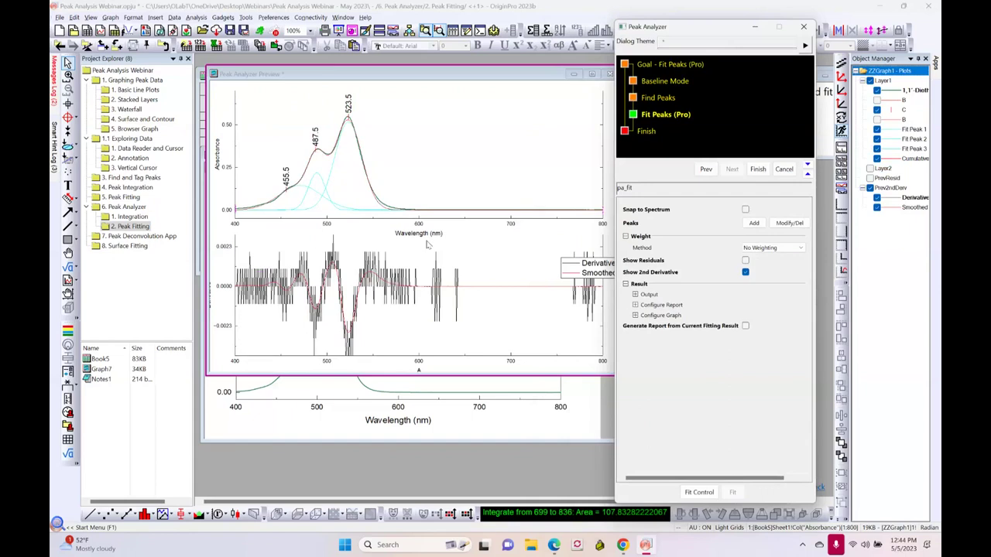
Review the fit parameters, bounds and fit control settings, and finish the analysis to generate the peak fitting report
left_click(698, 493)
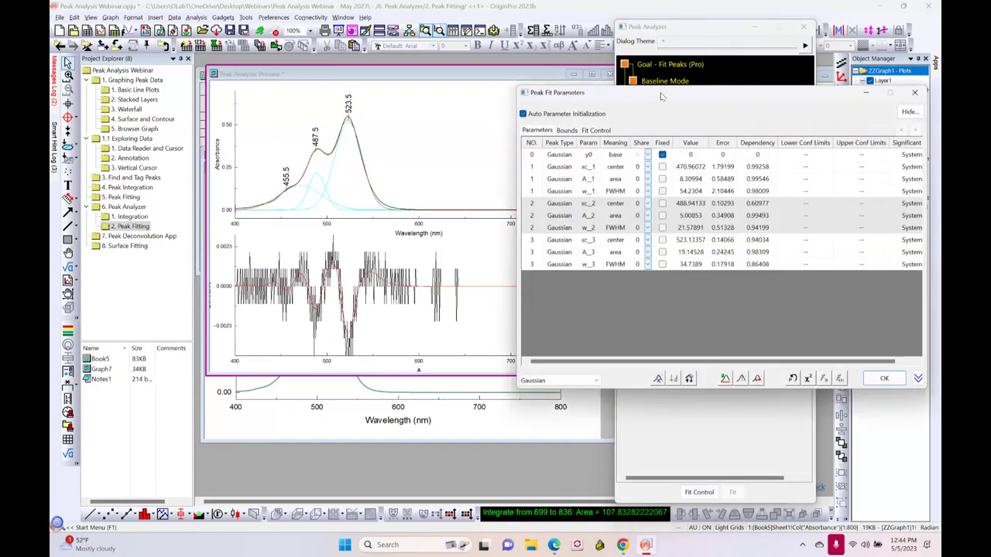
left_click_drag(655, 93, 535, 145)
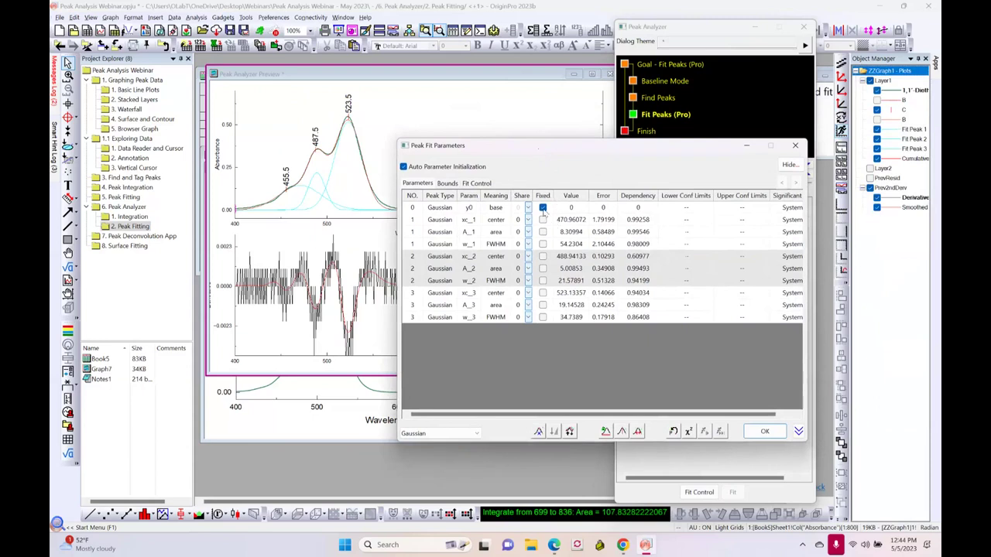
left_click(447, 184)
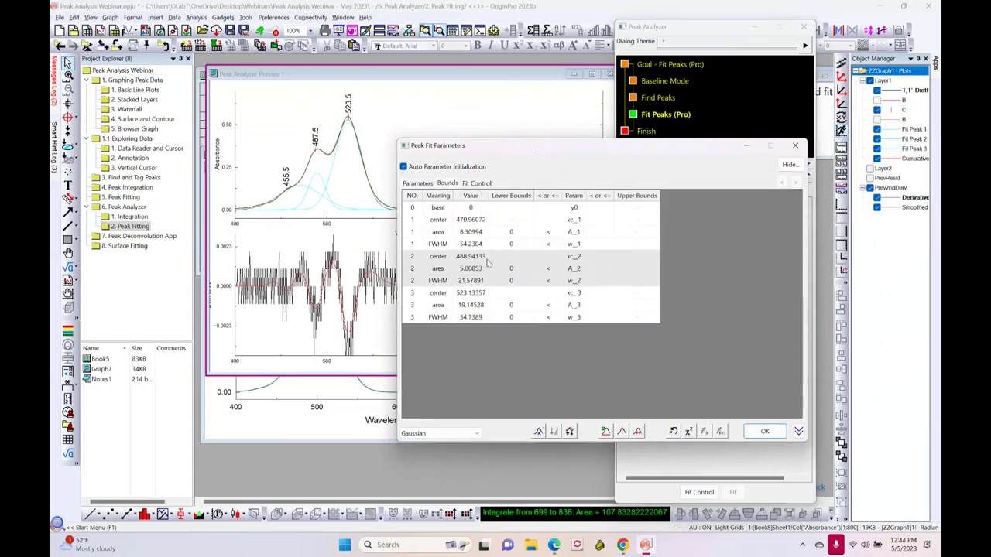
left_click(476, 185)
left_click(447, 184)
left_click(764, 431)
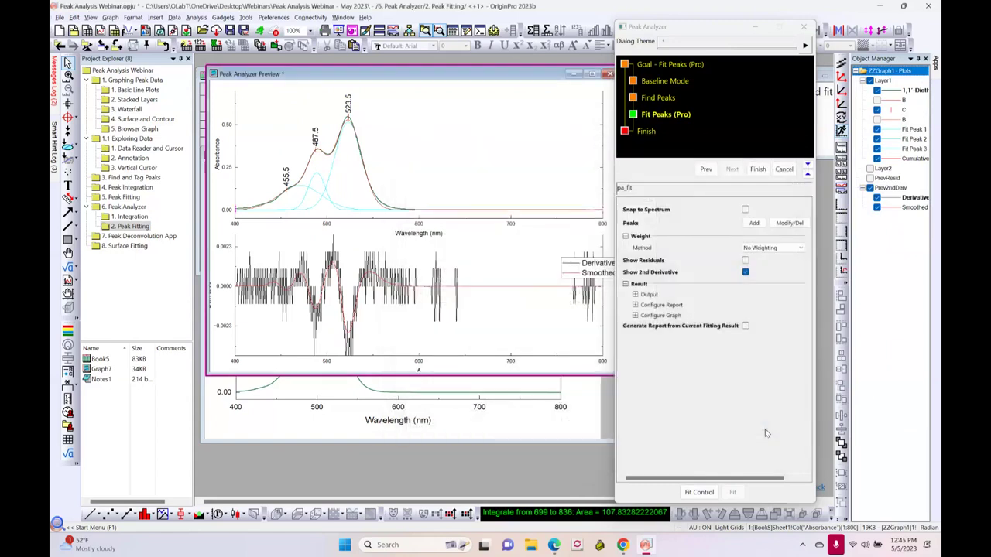
left_click(759, 170)
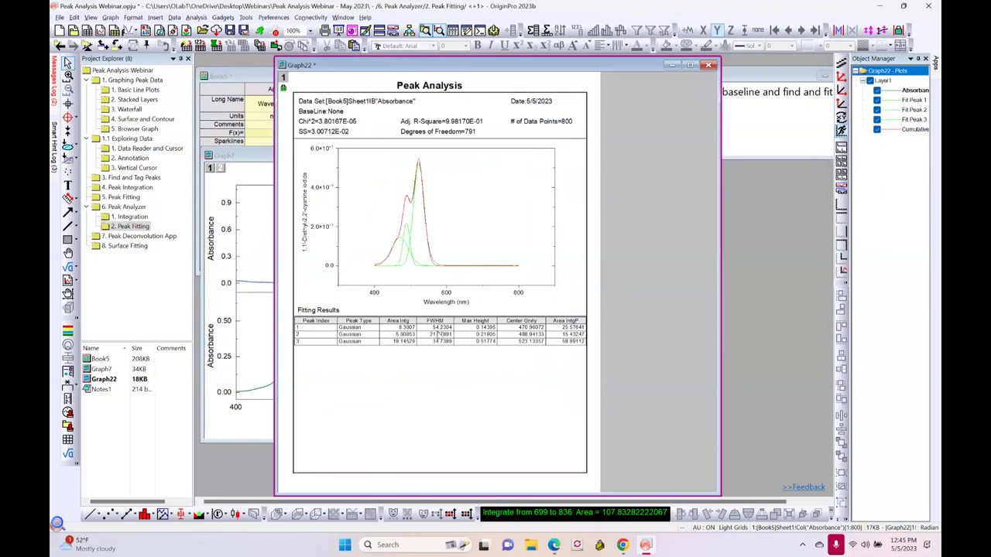
Reopen the peak analysis from the Graph22 report to change its parameters and advance to the Find Peaks page
left_click(255, 157)
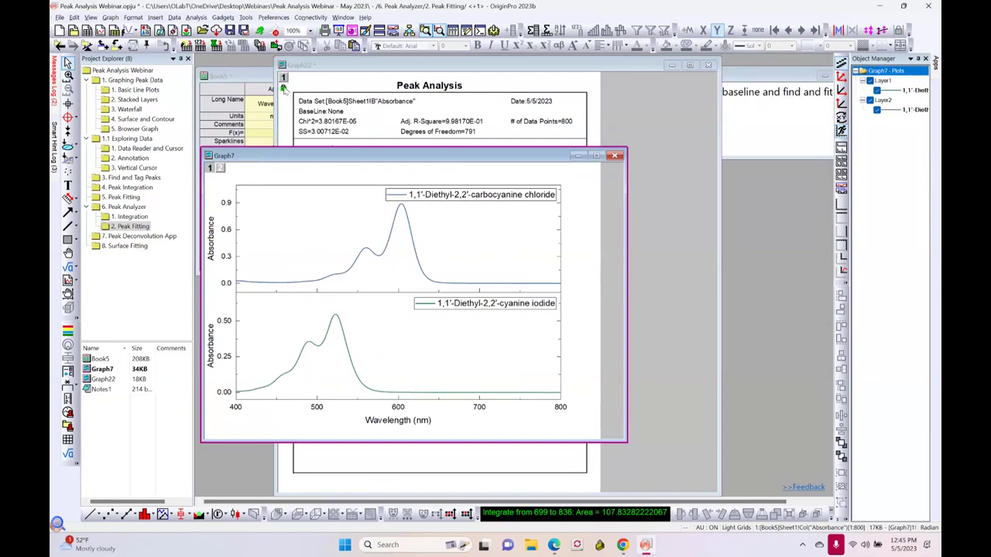
left_click(283, 88)
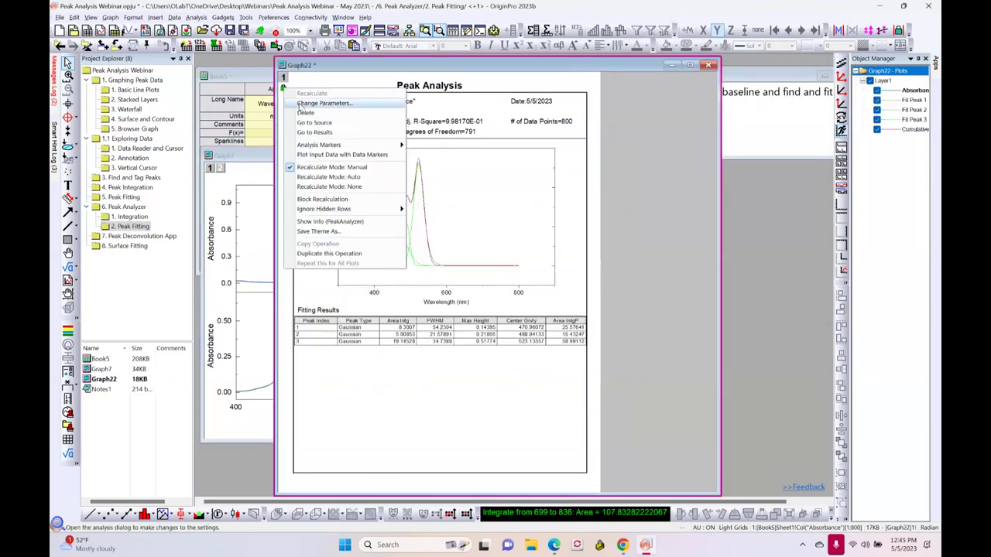
left_click(301, 104)
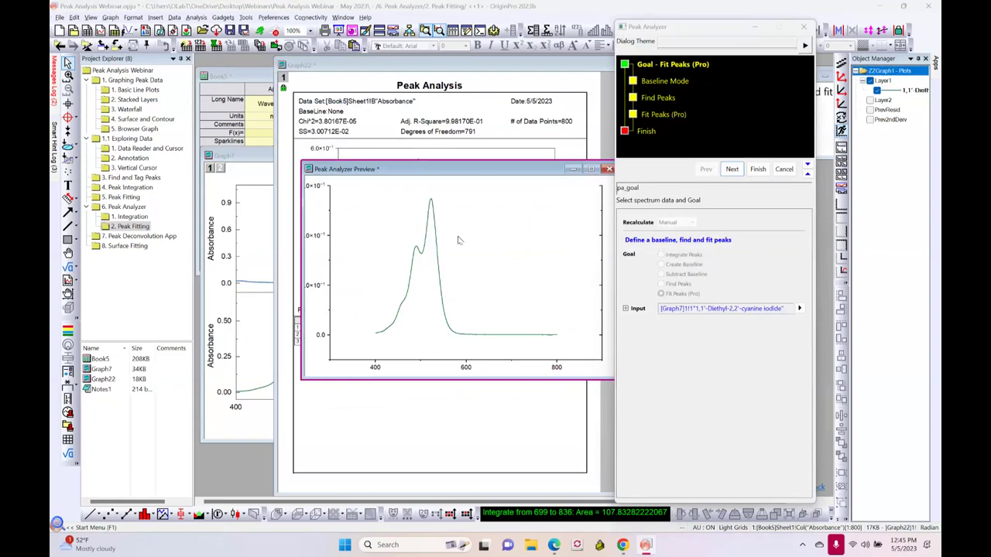
left_click(732, 169)
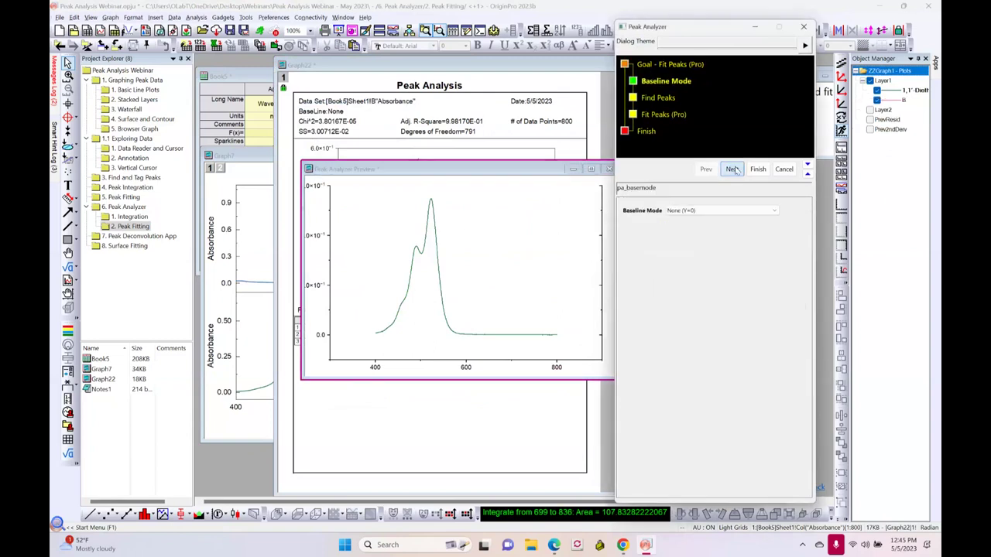
left_click(732, 169)
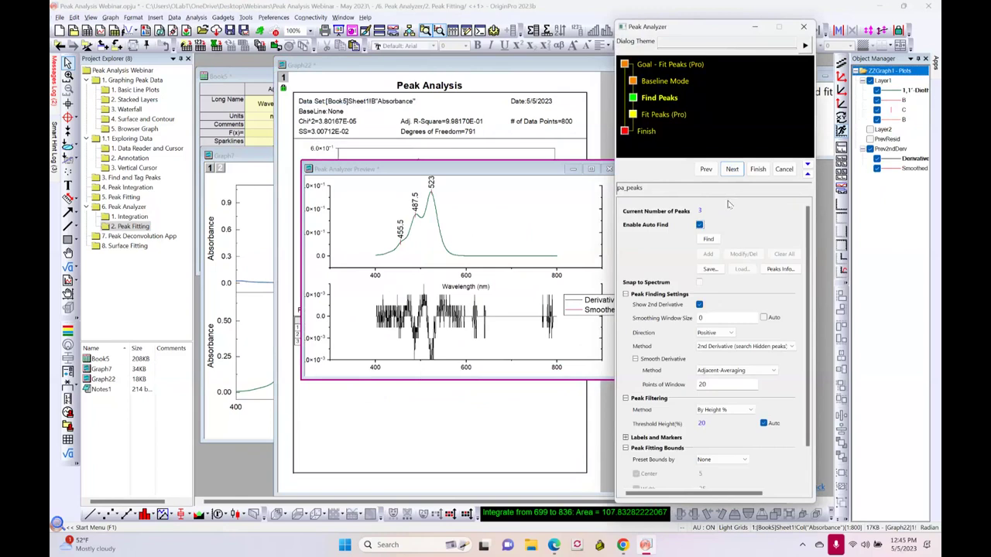
Save the current analysis settings as a dialog theme named "my three peak" and close the Peak Analyzer without changes
left_click(805, 47)
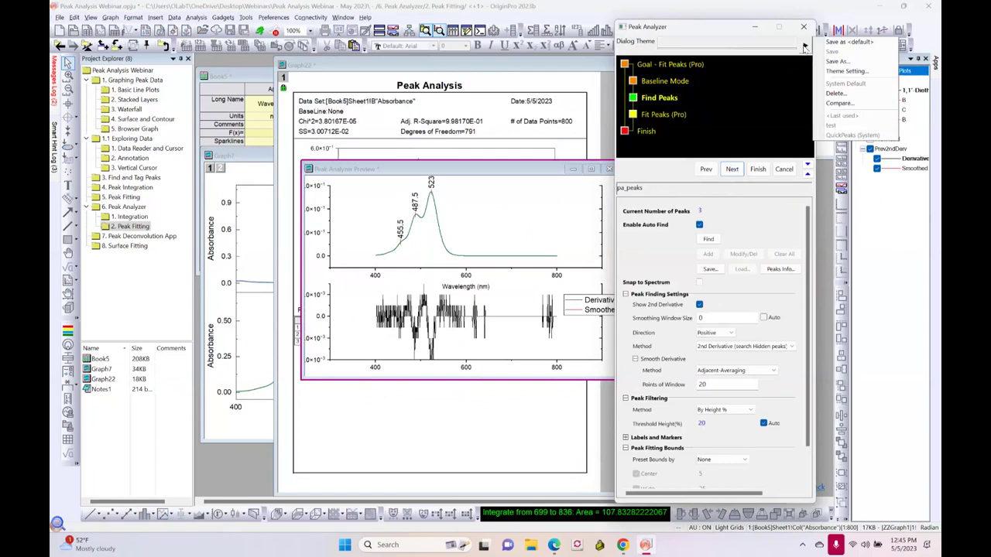
left_click(838, 61)
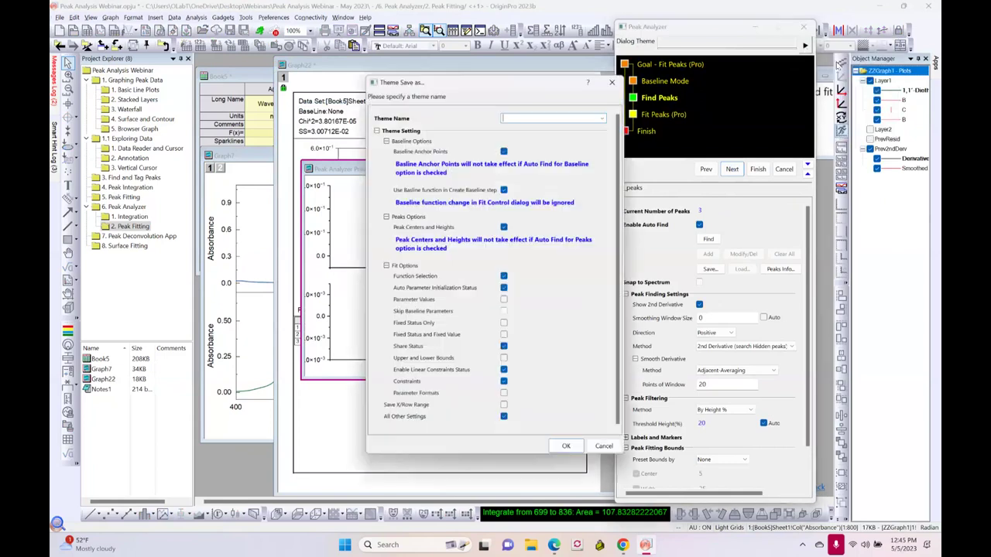
type("my three peak")
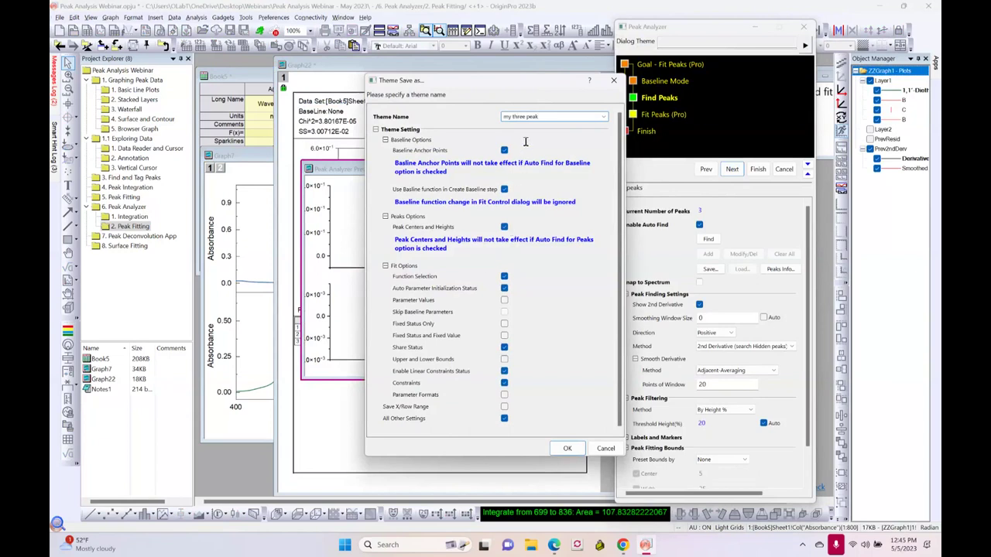
left_click(568, 449)
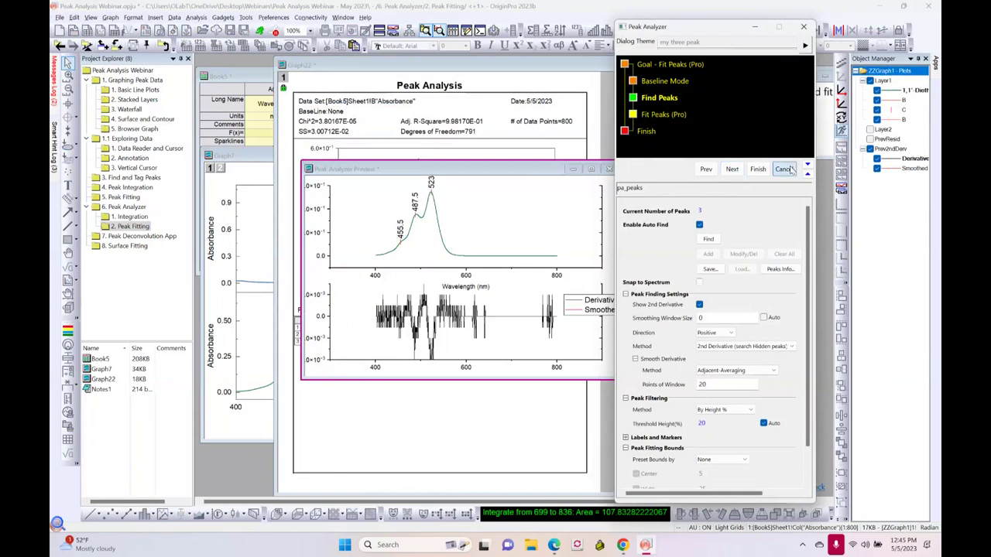
left_click(787, 169)
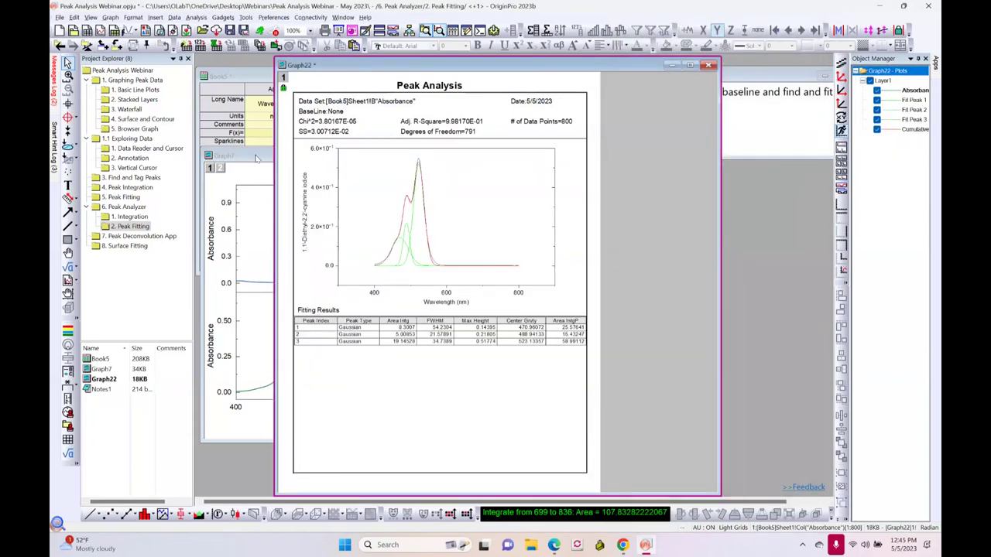
Start the Peak Analyzer on Graph7's carbocyanine chloride curve using the saved "my three peak" theme
left_click(257, 158)
left_click(285, 247)
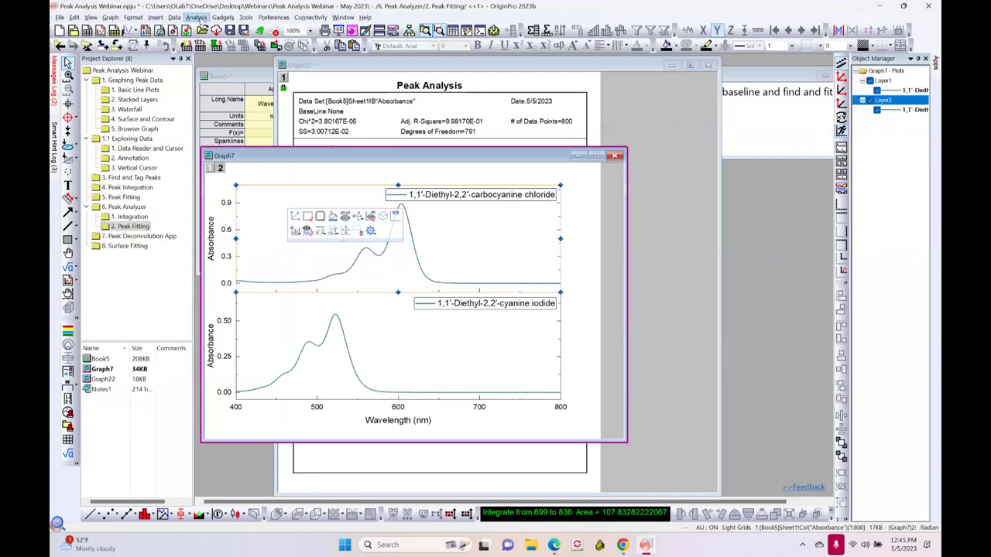
left_click(197, 17)
mouse_move(224, 78)
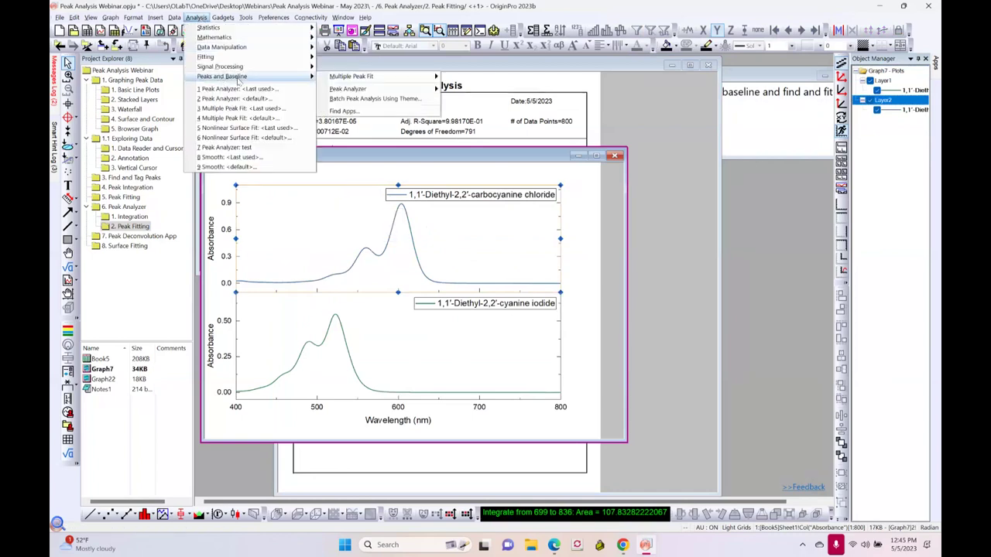
mouse_move(341, 90)
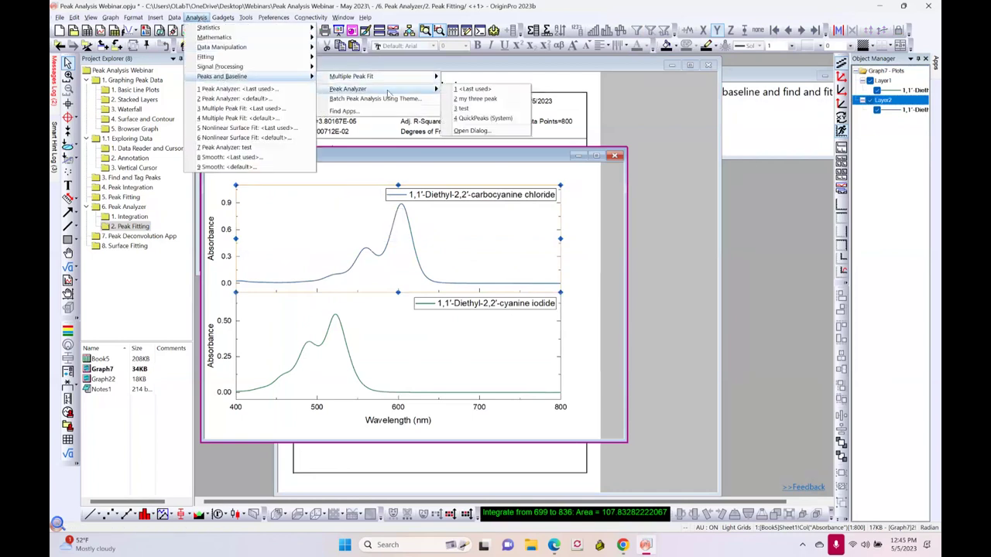
left_click(494, 101)
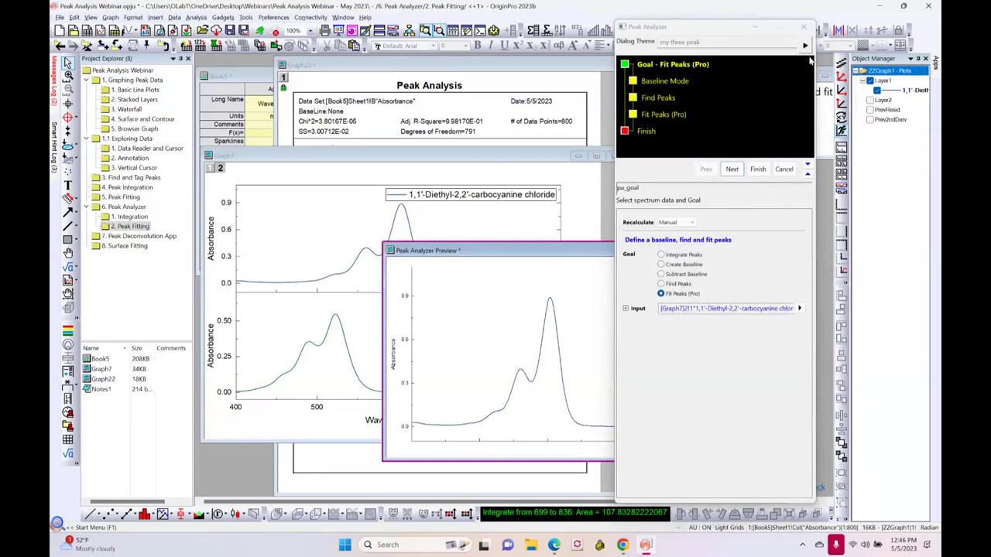
Keep the theme's goal and baseline mode, proceed to peak finding and search for peaks on the carbocyanine chloride curve
left_click(733, 169)
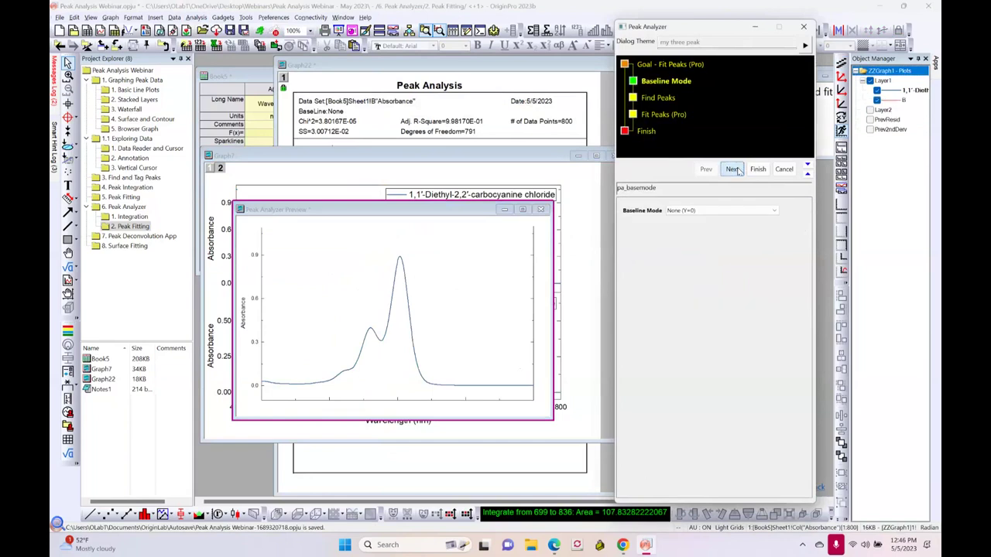
left_click(733, 169)
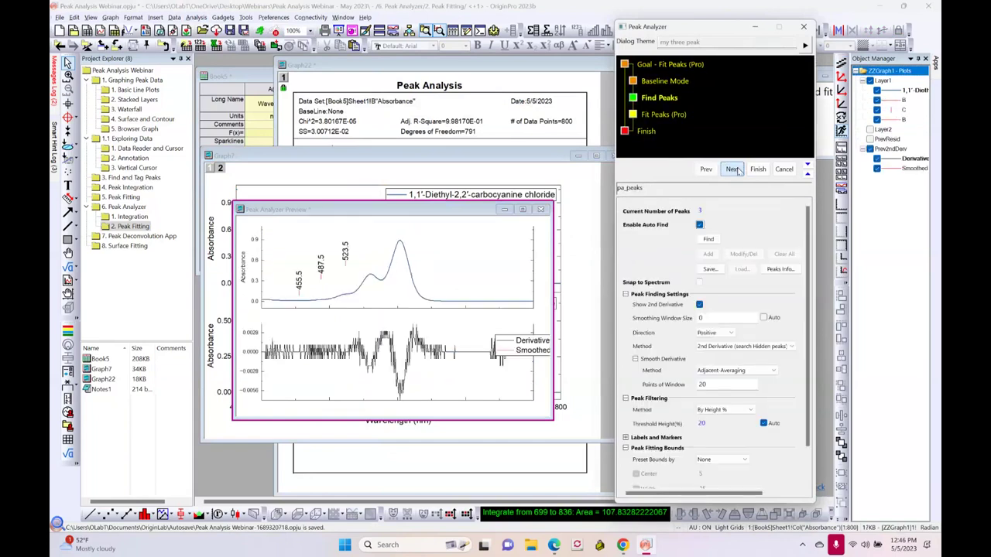
left_click(709, 240)
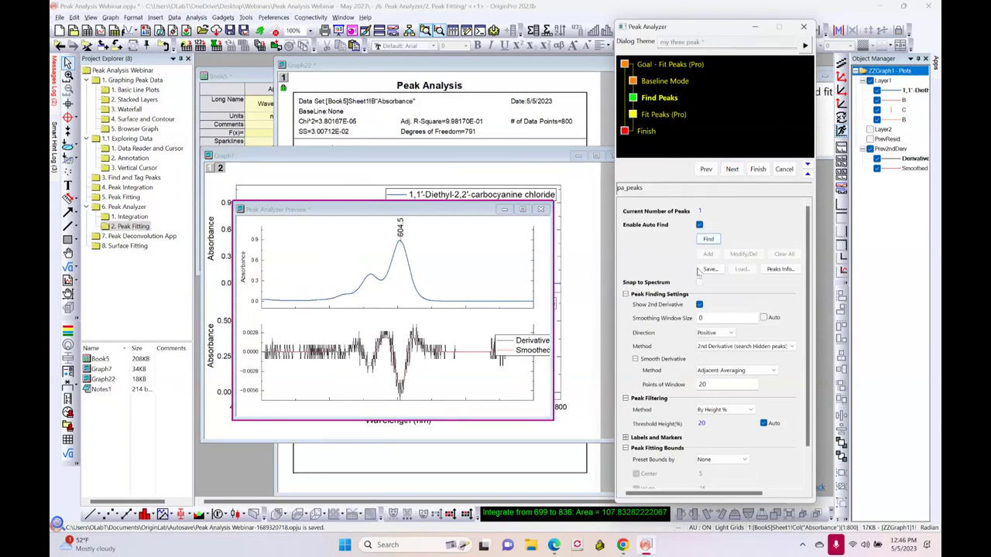
Try finding the peaks with the derivative smoothed over 15 and over 10 points of window
scroll(757, 280, "down", 1)
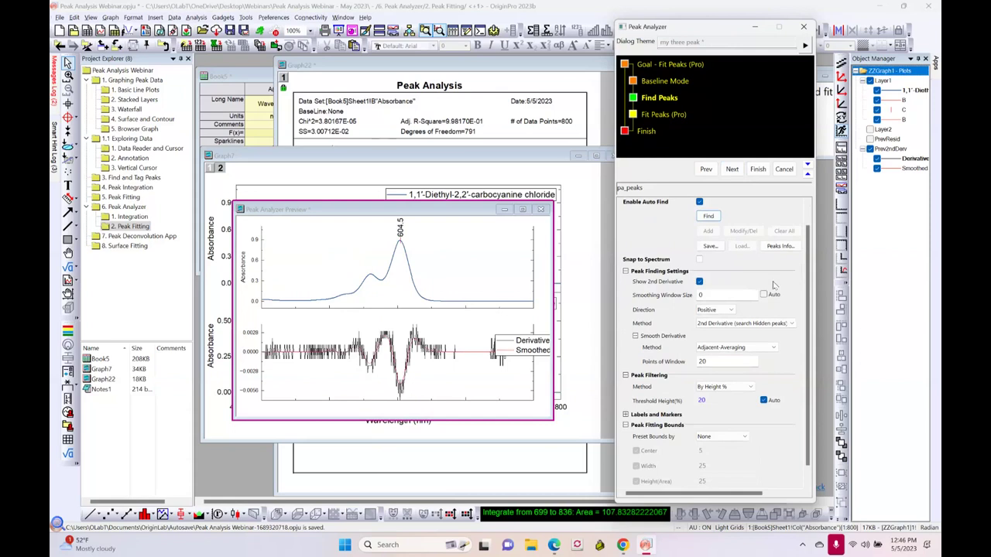
scroll(776, 291, "down", 1)
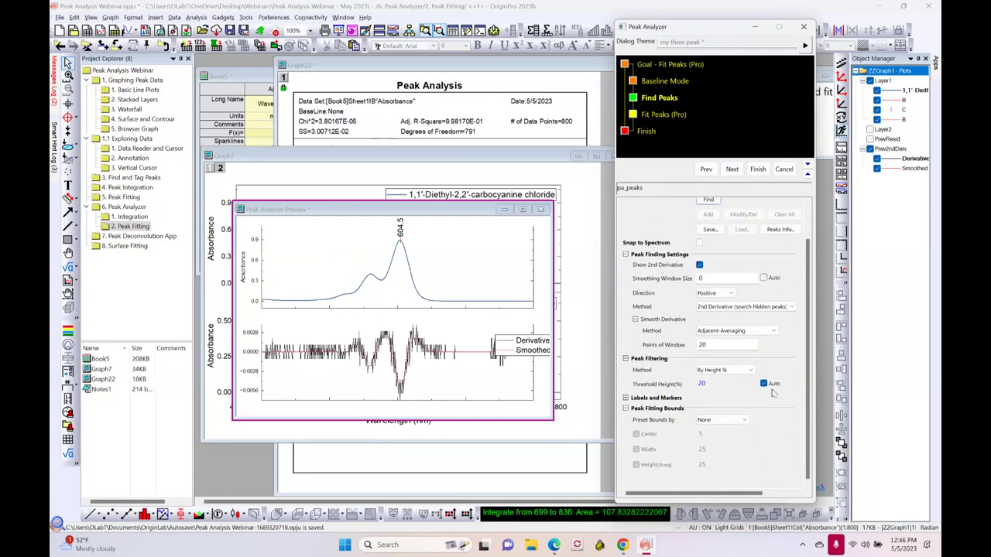
left_click_drag(710, 344, 676, 351)
type("15")
left_click(710, 200)
left_click(720, 343)
key("BackSpace")
type("0")
left_click(711, 201)
Filter the peaks by number, set the number of peaks to 3 and search again
left_click(736, 371)
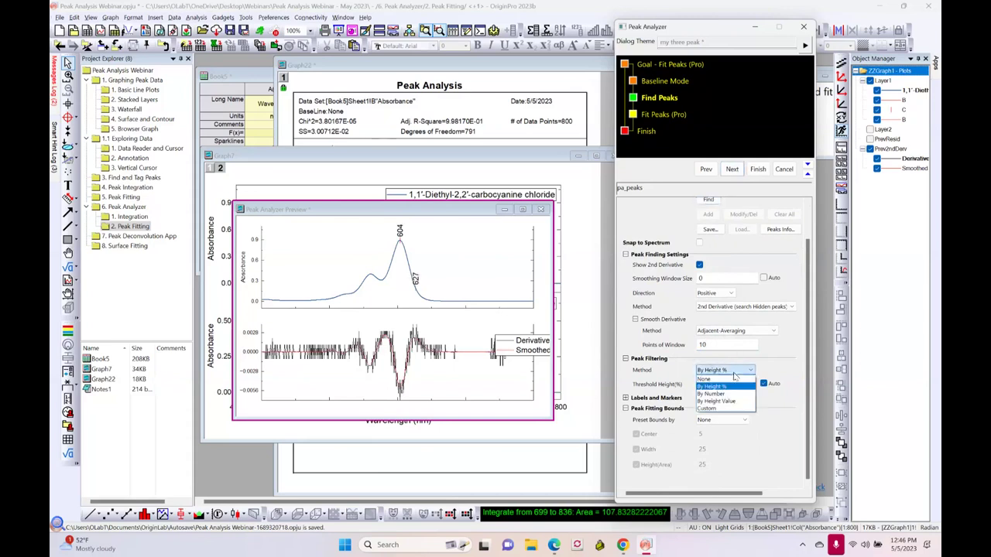
left_click(720, 394)
double_click(745, 386)
type("3")
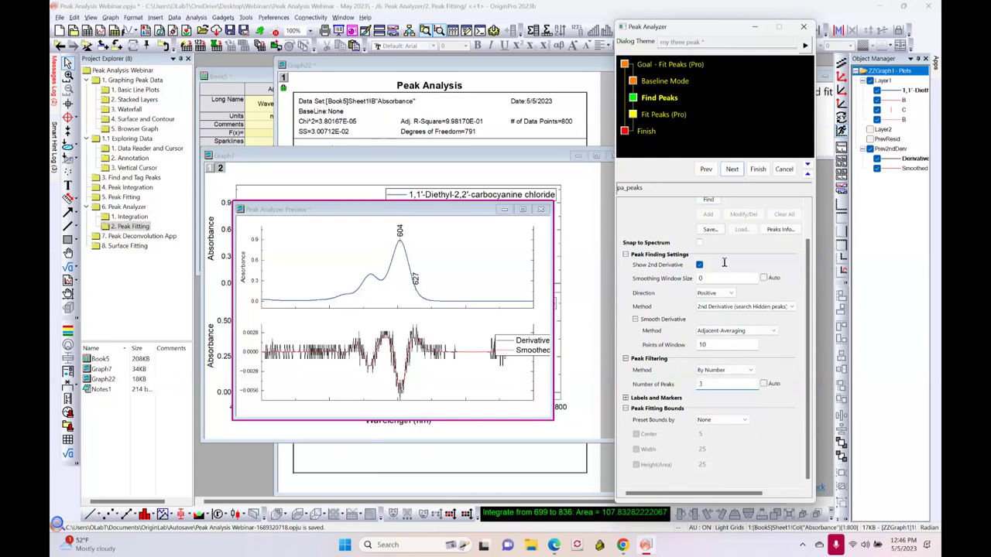
left_click(709, 200)
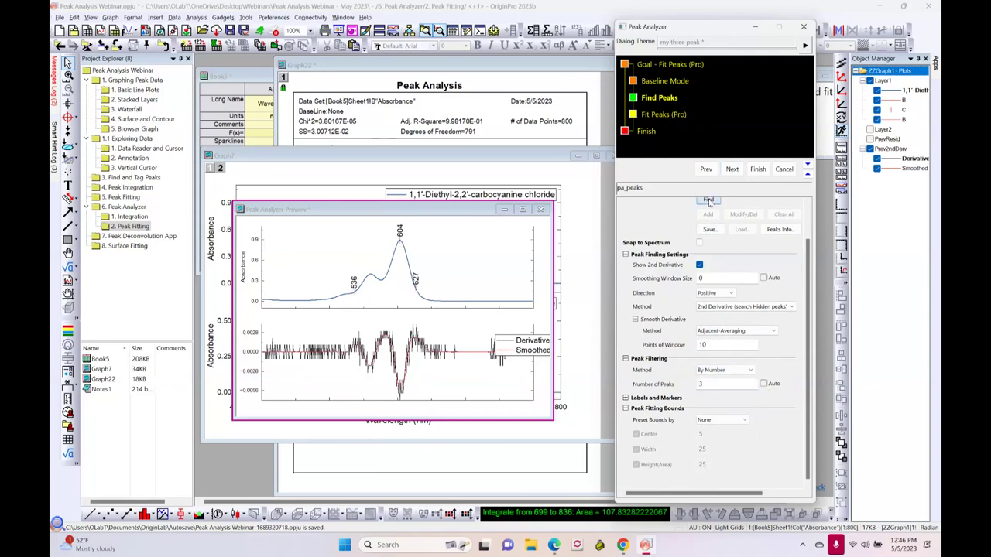
Try a 5-point smoothing window for the peak search, cancel the Peak Analyzer and bring the Graph22 report forward
double_click(706, 345)
type("5")
left_click(708, 201)
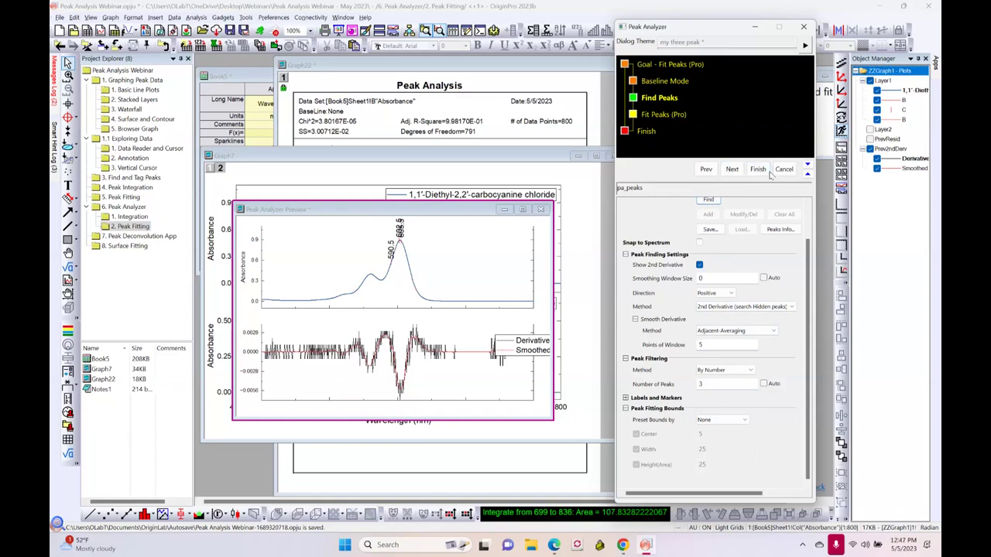
left_click(782, 171)
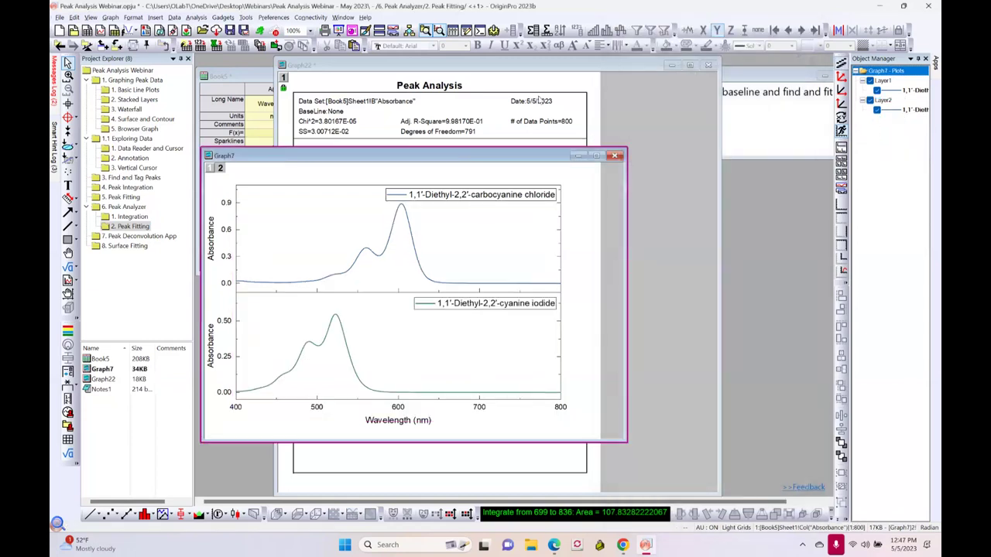
left_click(524, 72)
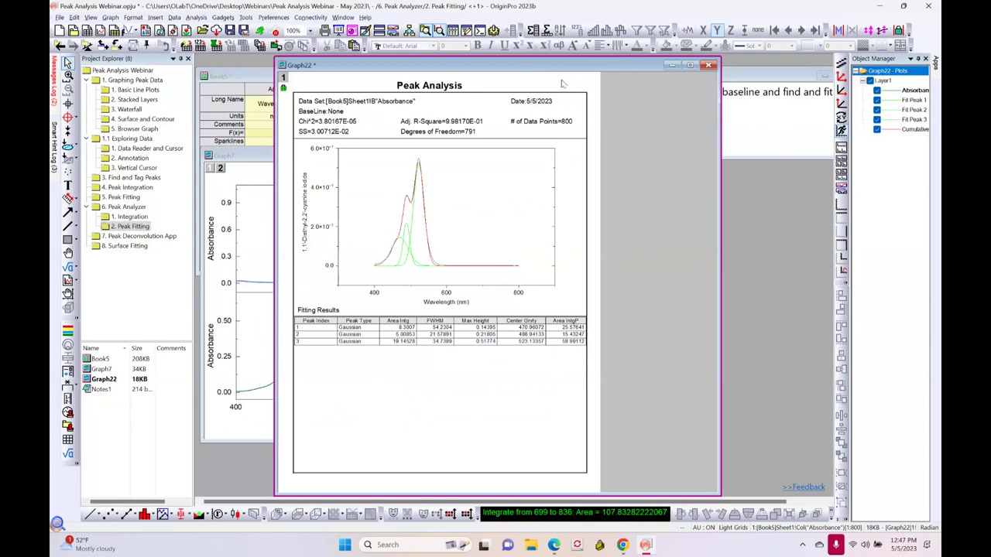
Bring Graph7 forward and examine the Numeric Format options for digits in data and in reports, leaving them without saving
left_click(263, 155)
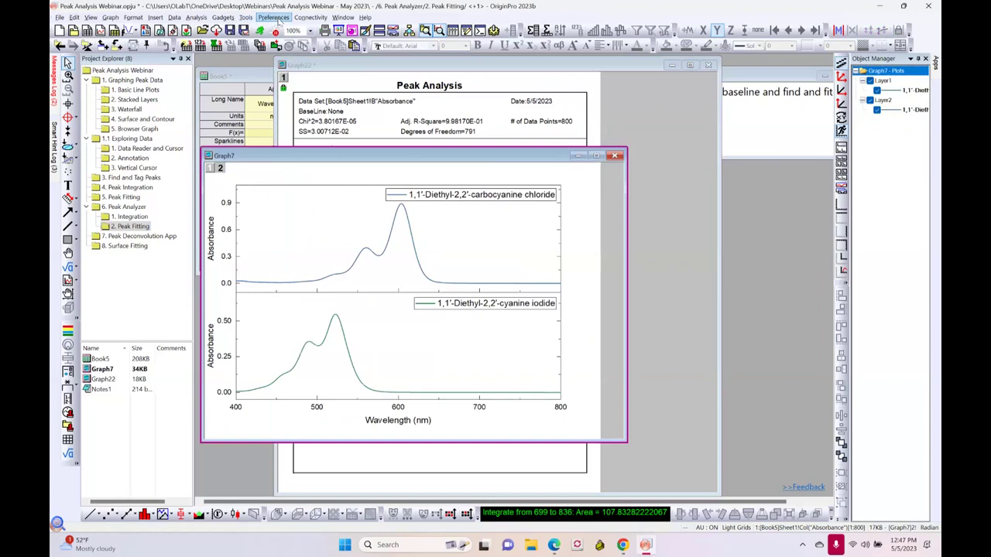
left_click(273, 17)
left_click(281, 29)
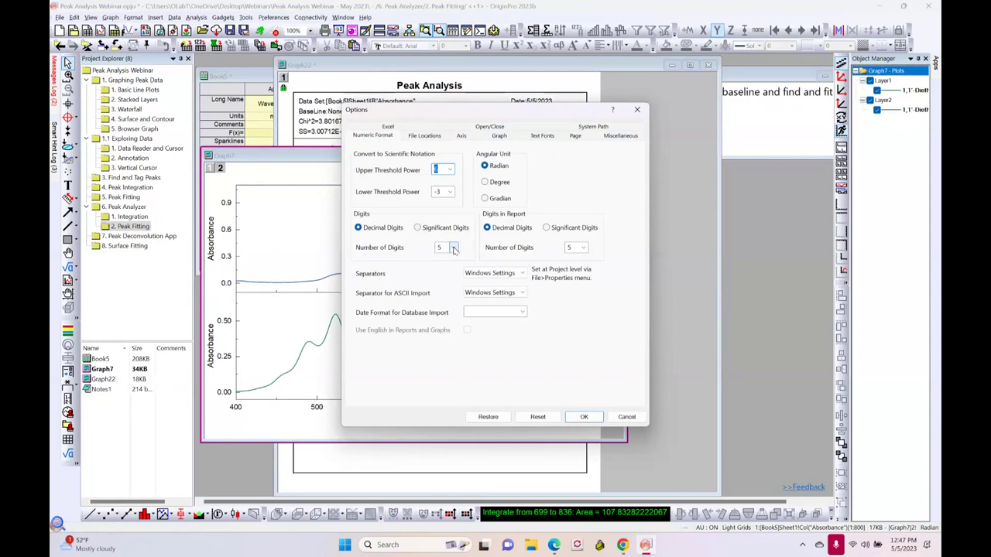
left_click(625, 417)
Examine the digits setting of the Parameters table in Book5's FitPeaks1 report, cancel it and return to Graph7
left_click(259, 76)
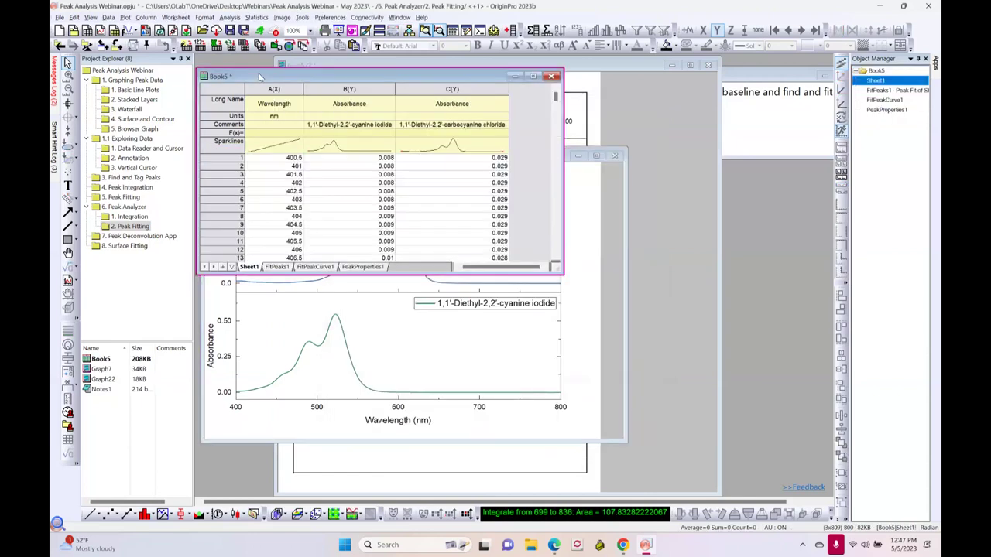
left_click(279, 267)
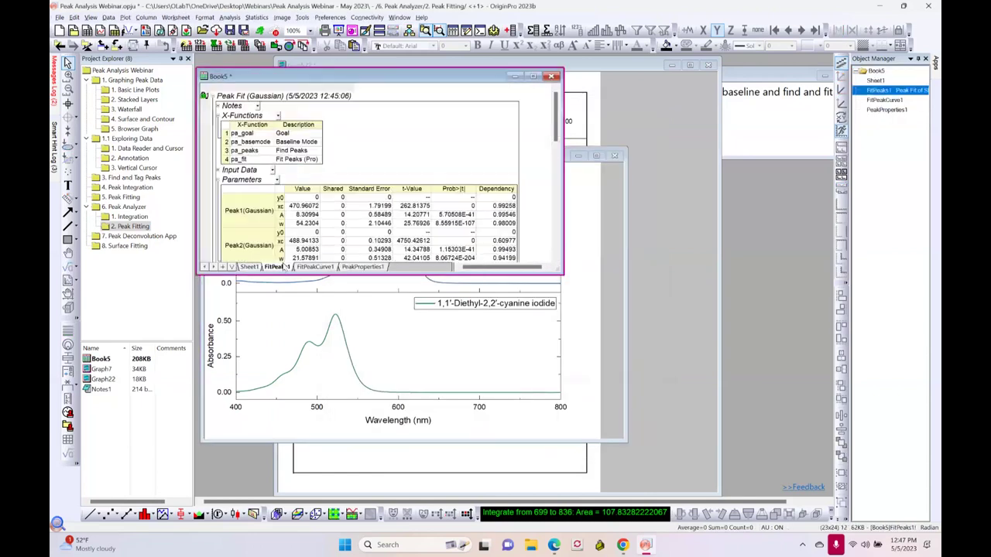
left_click(277, 180)
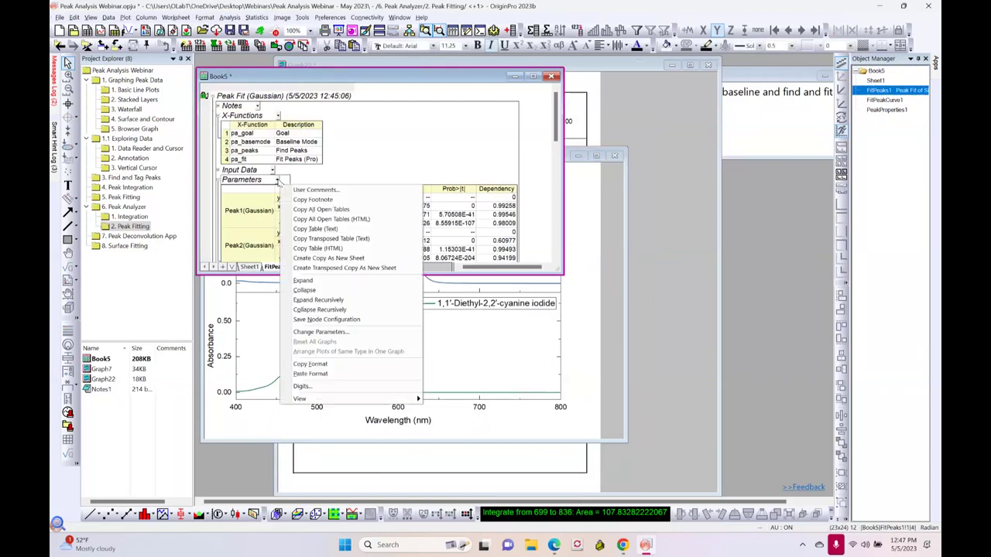
left_click(302, 386)
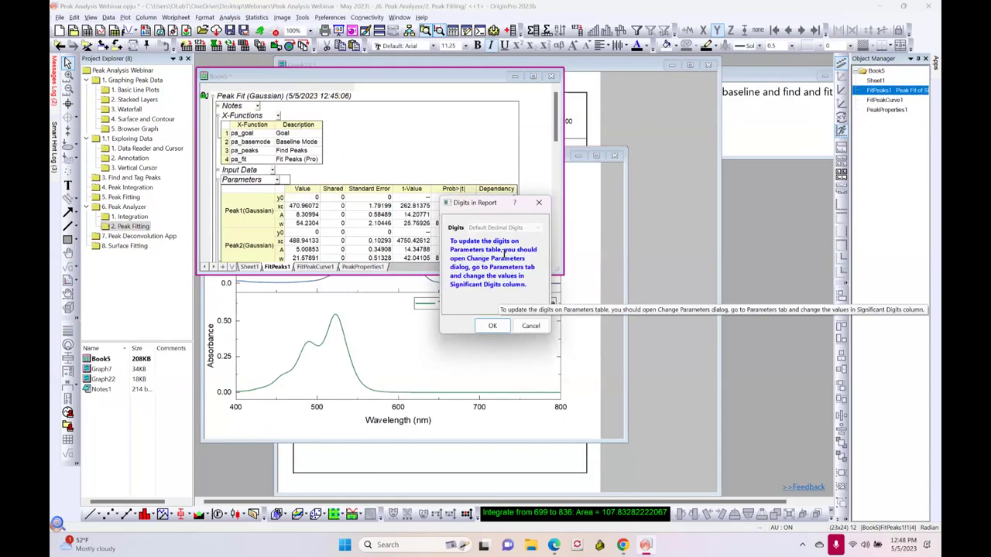
left_click(531, 325)
left_click(604, 316)
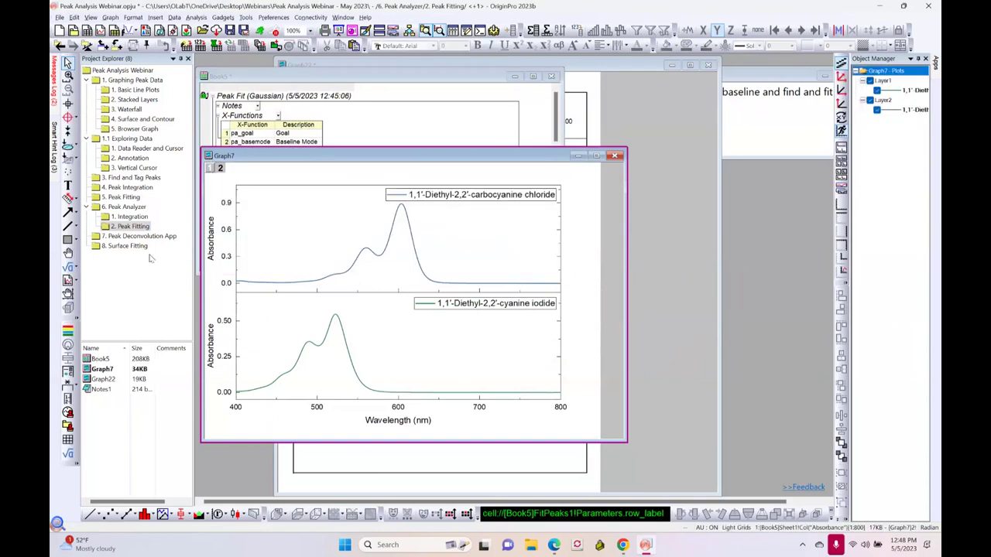
Open the project folder 7. Peak Deconvolution App and move the Notes27 window below the Book2G worksheet
left_click(126, 237)
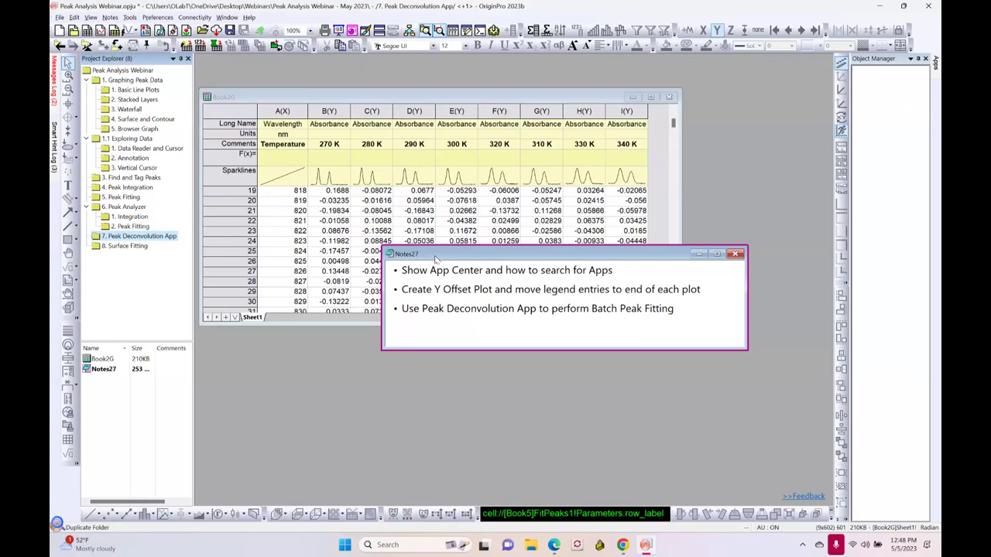
left_click_drag(436, 259, 328, 367)
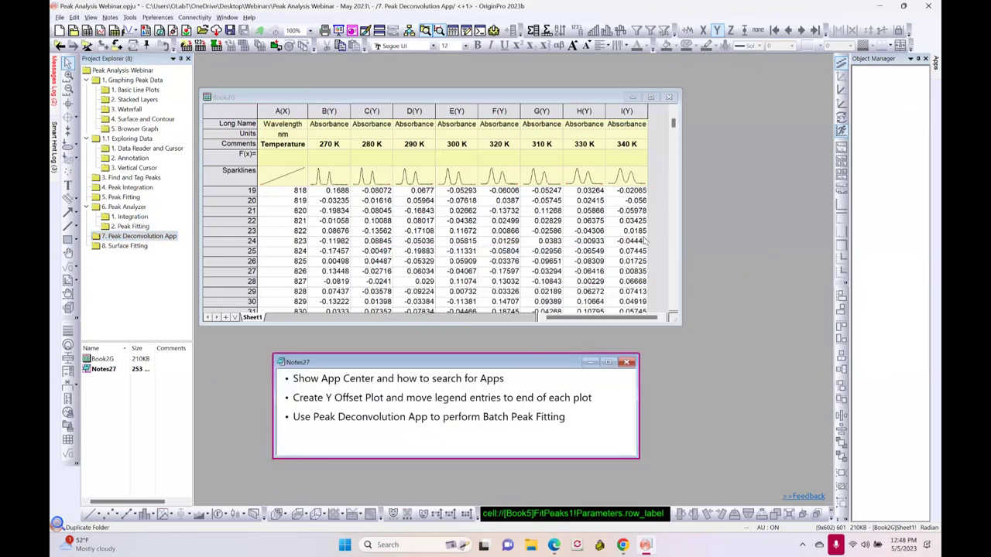
Expand the Apps gallery, look through its installed apps and dock it so it stays open
left_click(936, 68)
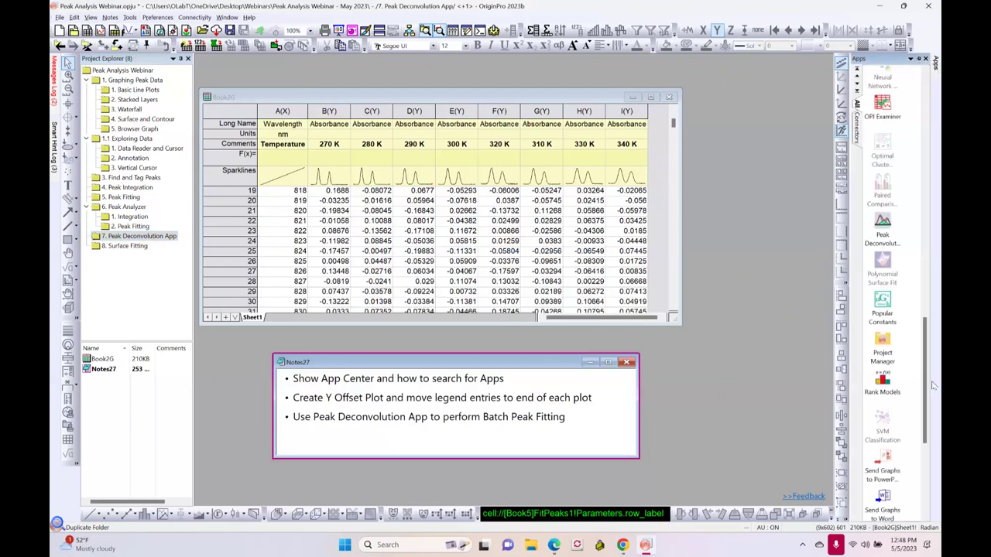
left_click_drag(926, 358, 933, 92)
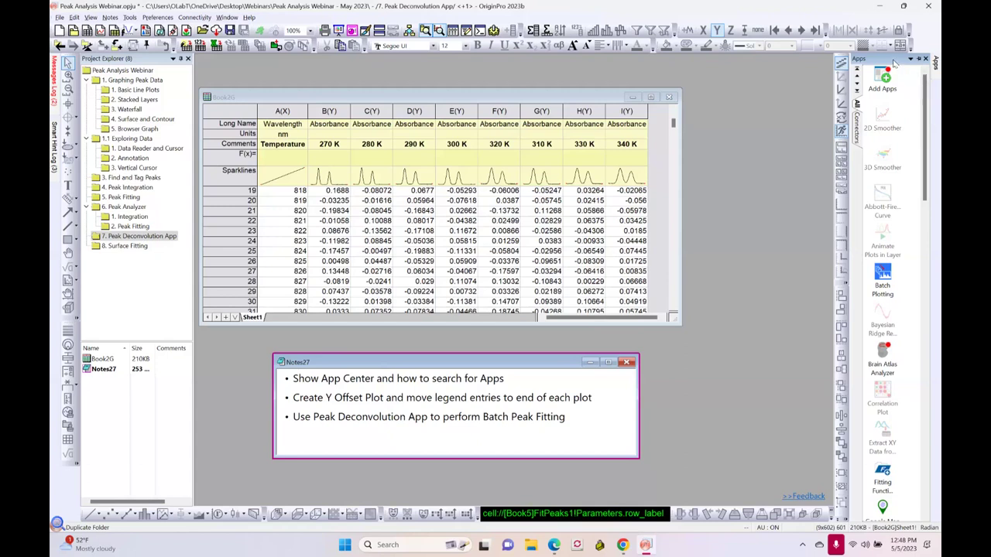
left_click(920, 60)
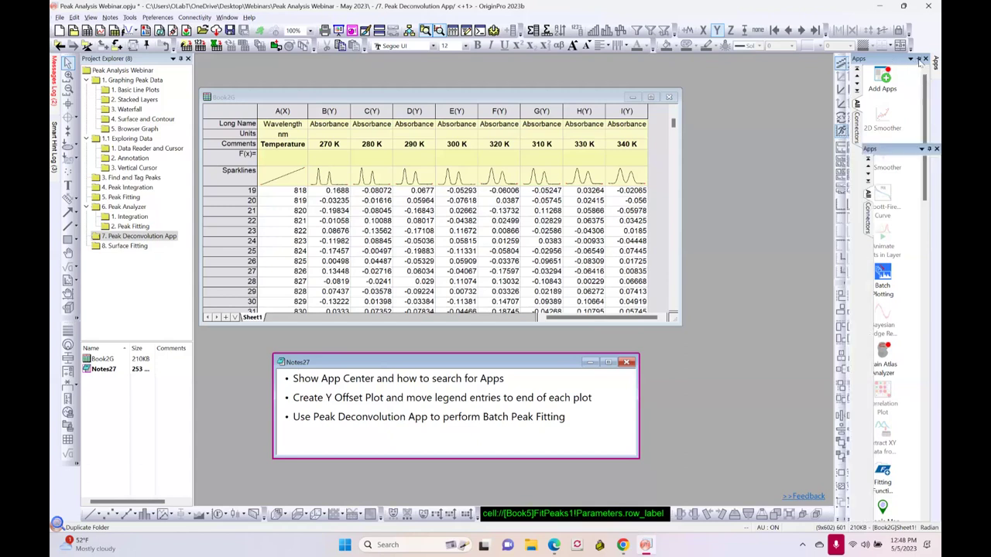
left_click(90, 17)
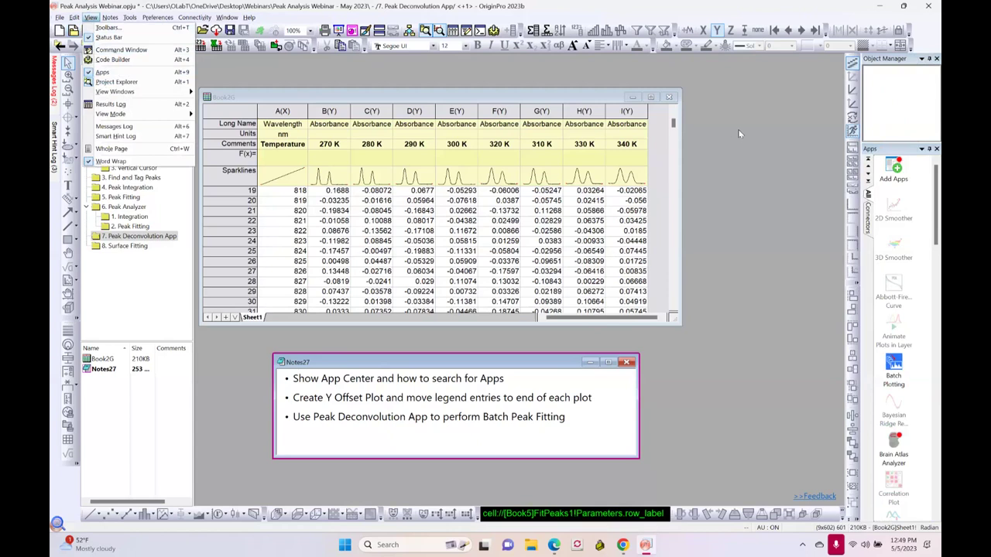
left_click(842, 169)
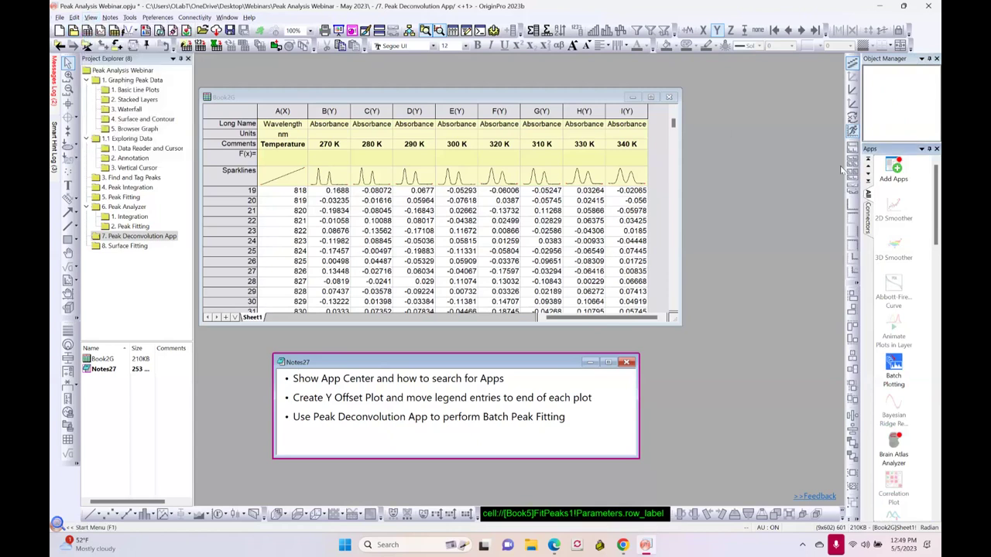
Open the App Center and search it for "peak"
left_click(895, 178)
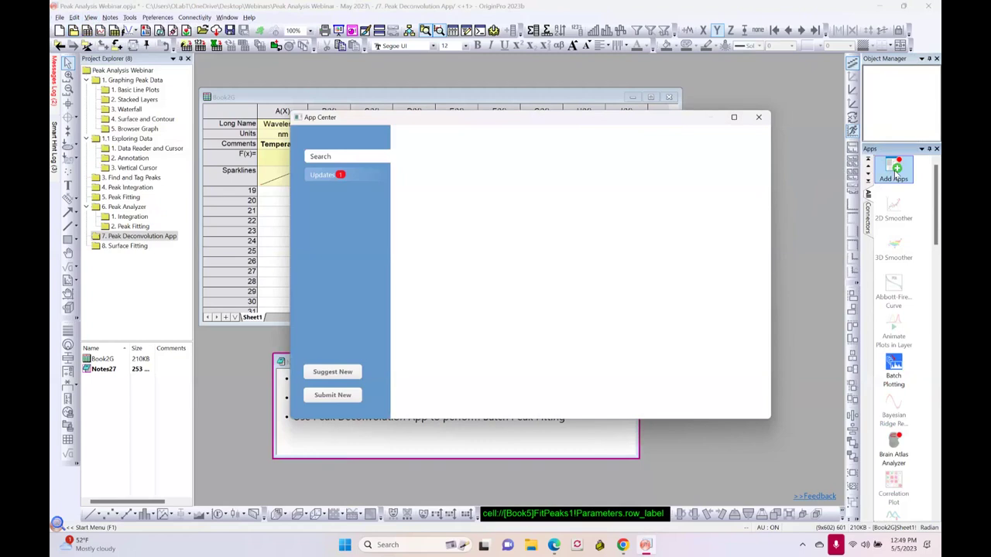
left_click(433, 141)
type("pea")
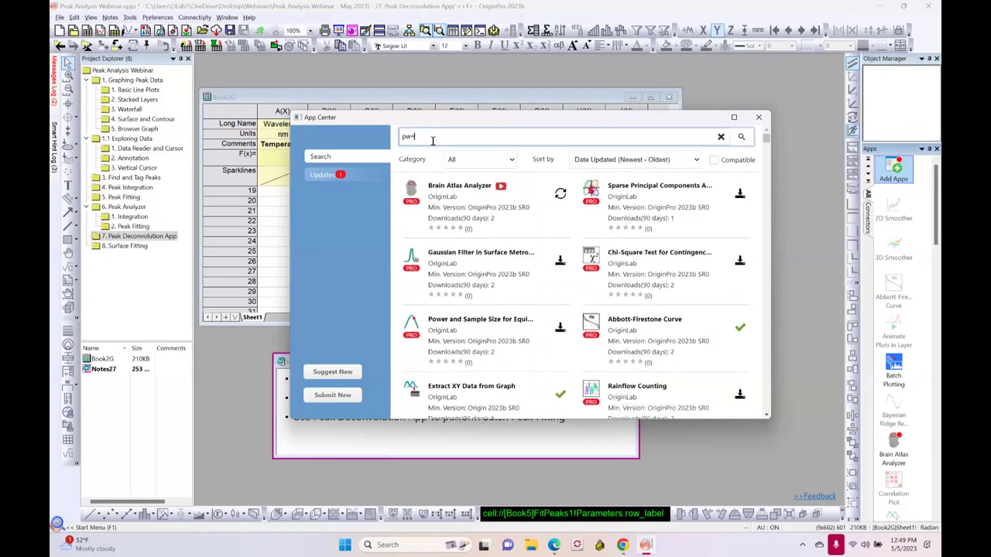
key("BackSpace")
key("BackSpace")
type("eak")
left_click(742, 137)
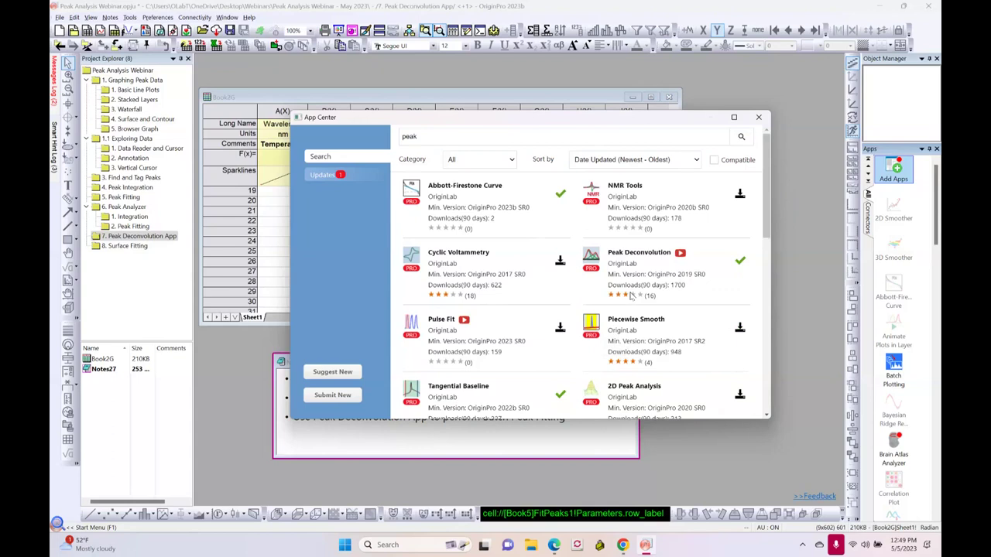
Look through the peak-related apps down to Fourier Self-Deconvolution, go back to Peak Deconvolution and close the App Center
scroll(631, 292, "down", 5)
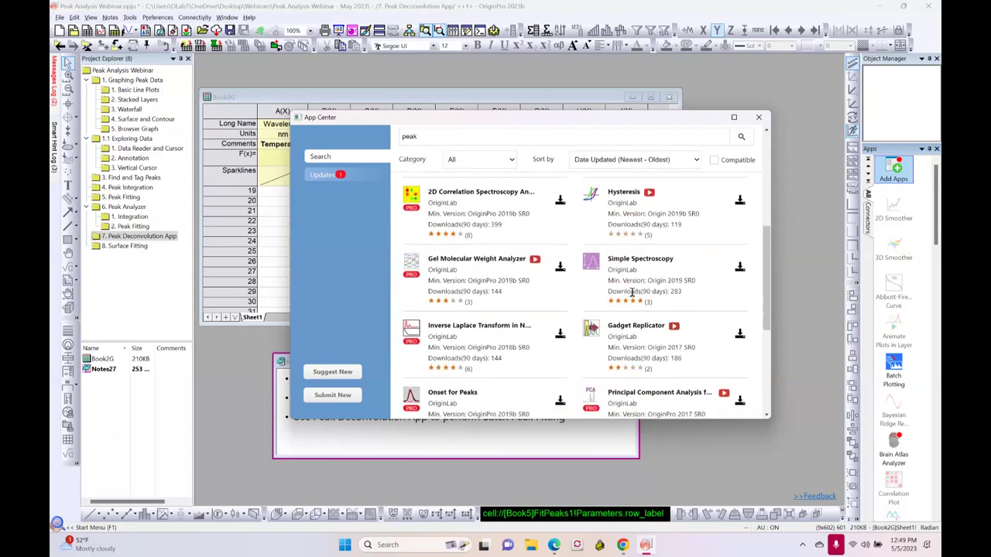
scroll(632, 293, "down", 2)
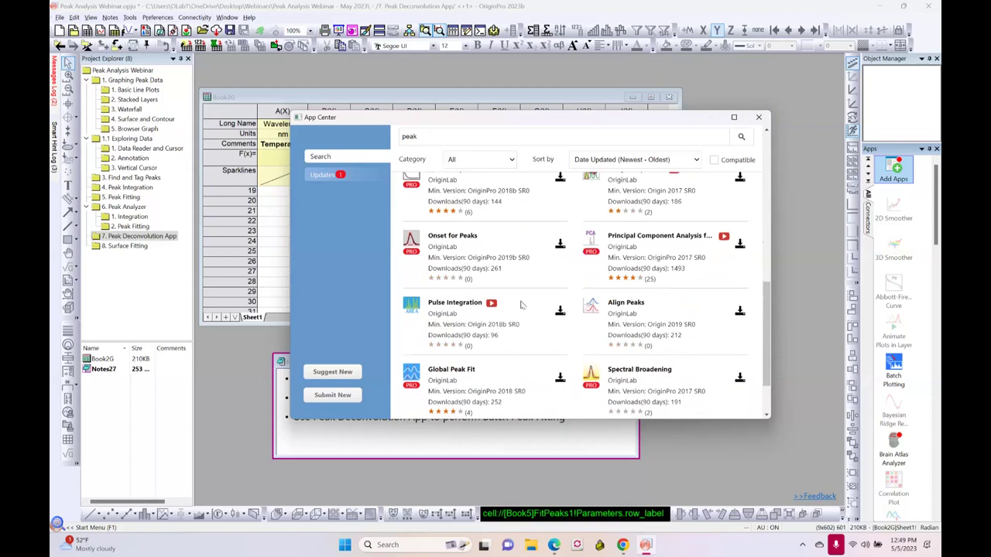
scroll(520, 308, "down", 1)
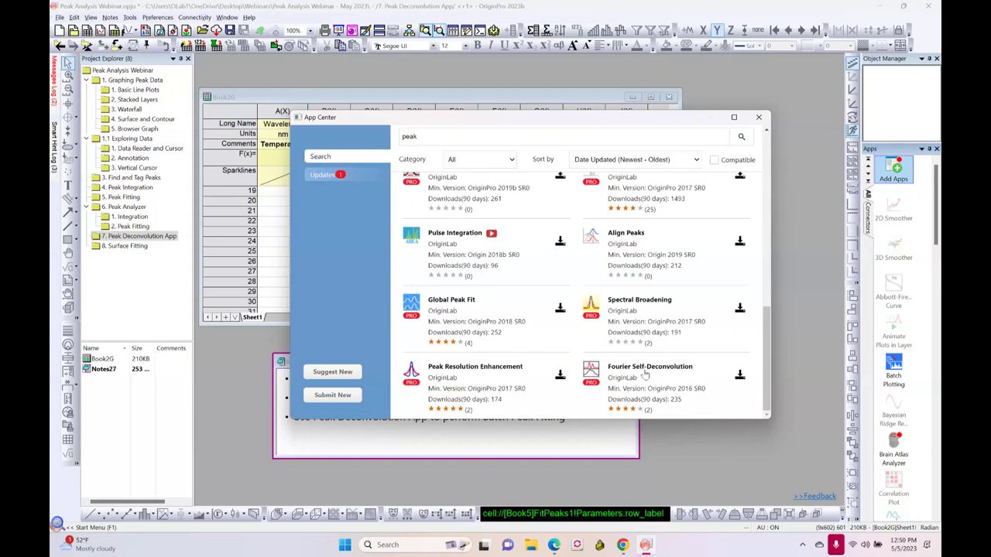
scroll(670, 369, "up", 5)
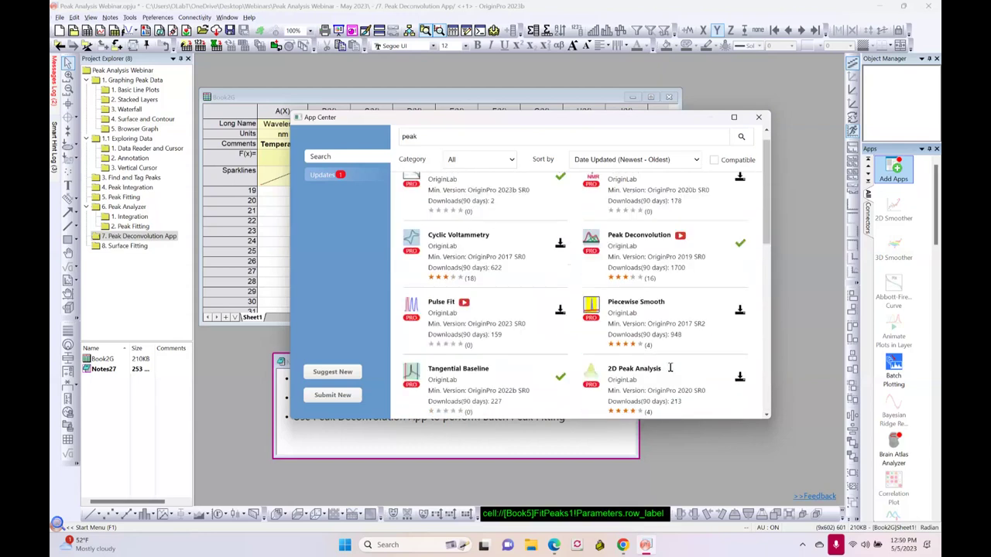
scroll(670, 368, "up", 1)
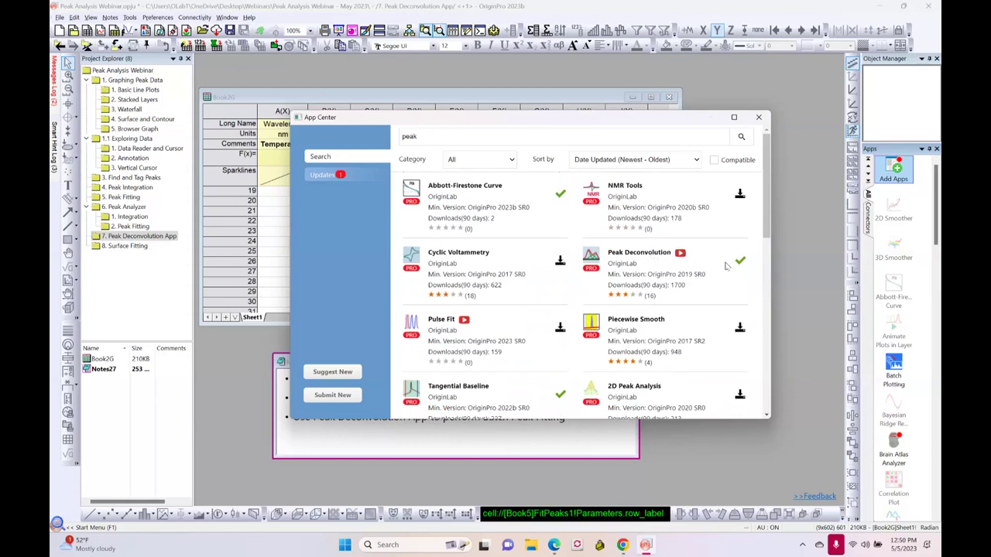
left_click(759, 118)
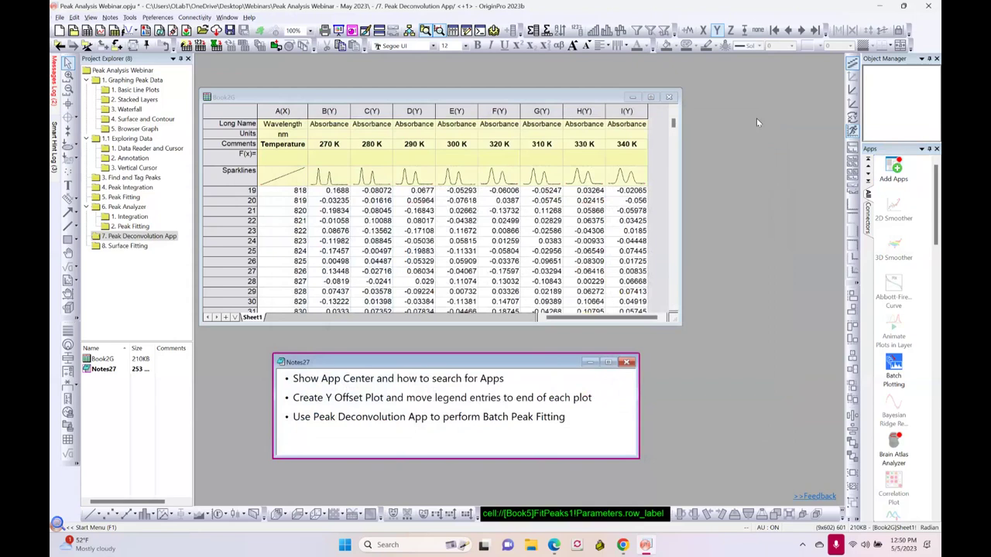
Plot all of Book2G's Sheet1 as Stacked Lines by Y Offsets and enlarge the new graph window
left_click(249, 109)
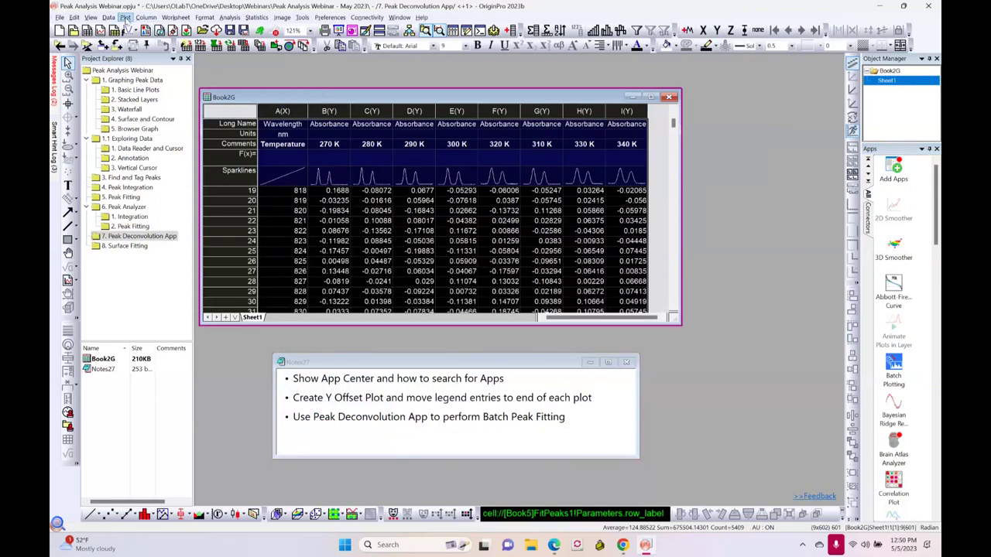
left_click(125, 17)
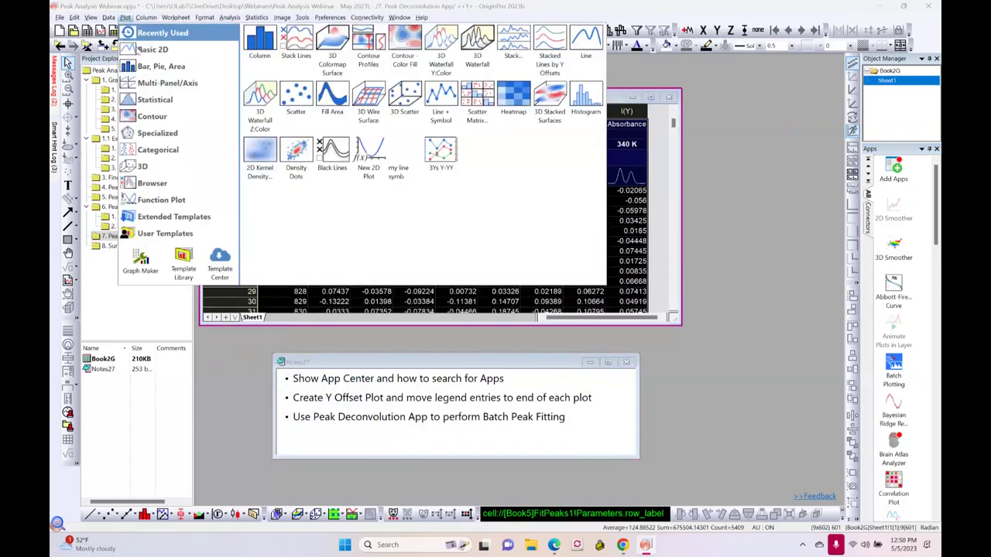
mouse_move(139, 50)
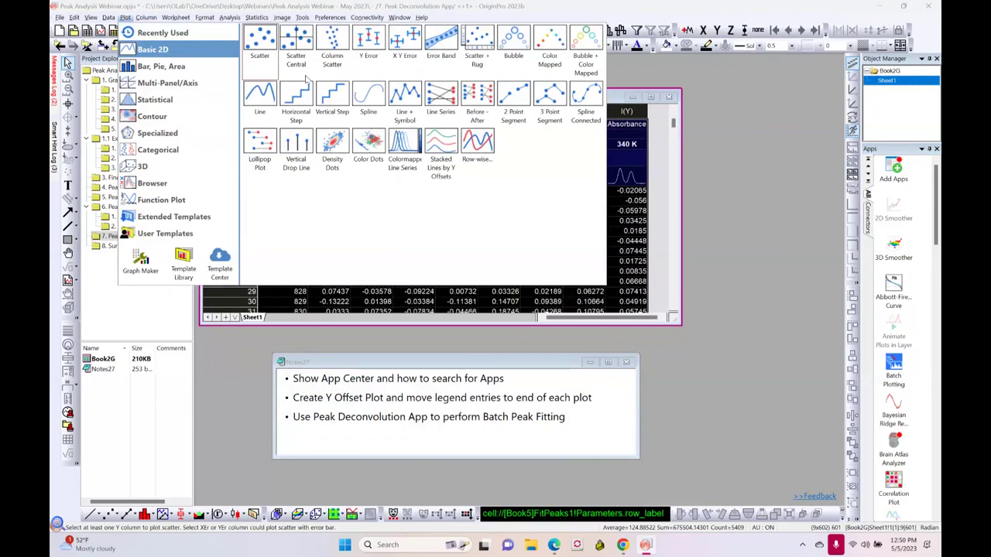
left_click(441, 151)
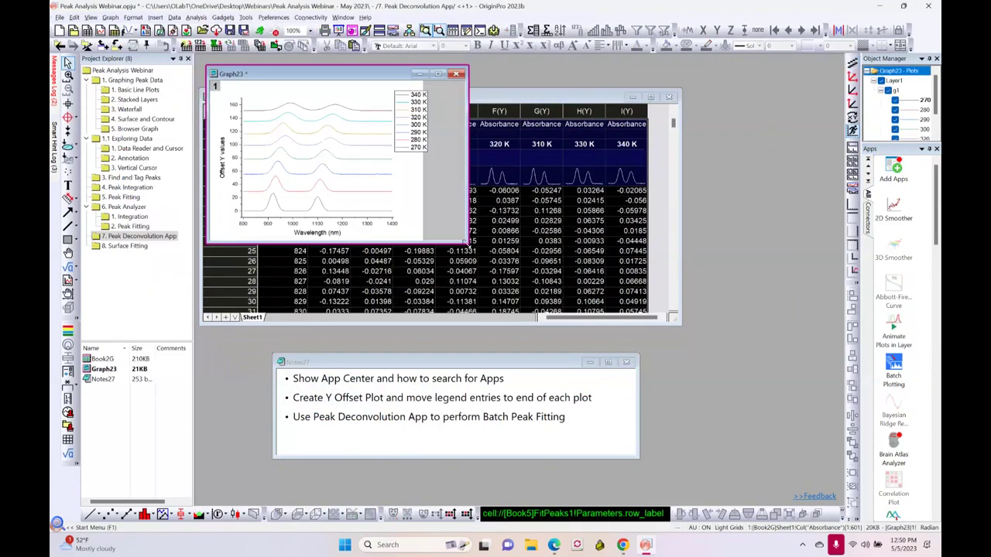
left_click_drag(464, 241, 593, 426)
Thicken the stacked curves as a group and widen the graph window until the whole legend fits
left_click(478, 314)
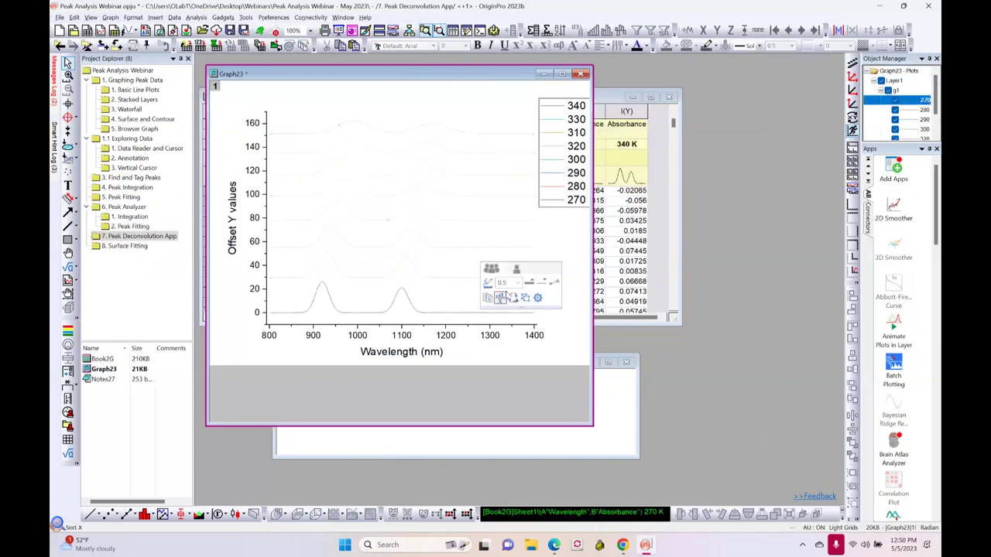
left_click(528, 283)
left_click(514, 390)
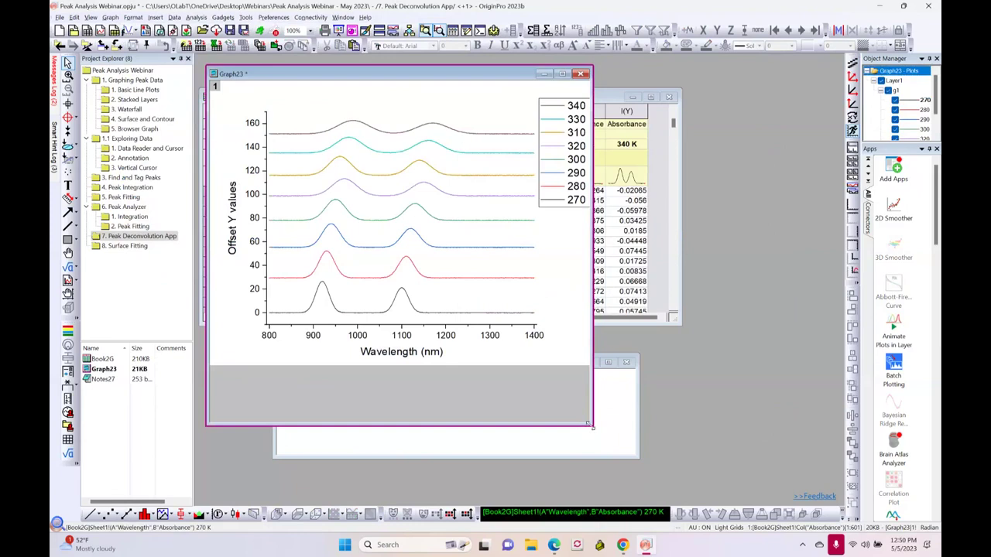
left_click_drag(593, 426, 719, 449)
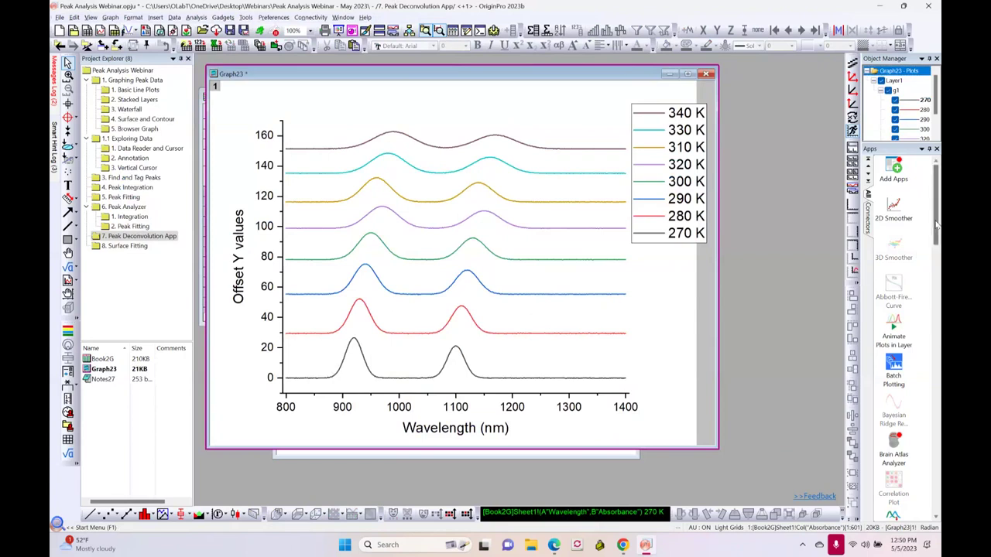
Check the sorting options of the Apps gallery and start the Peak Deconvolution app on the stacked-lines graph
left_click_drag(936, 229, 927, 392)
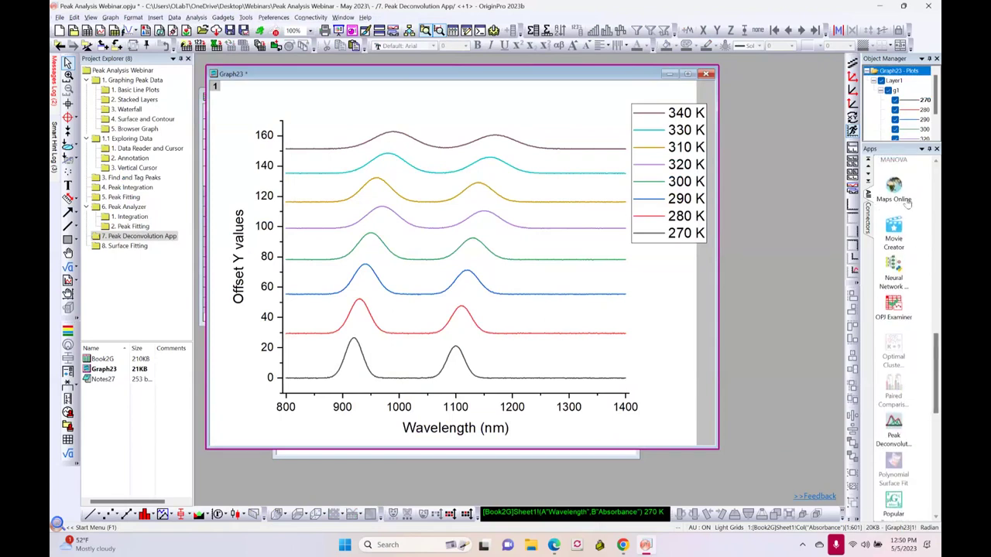
right_click(915, 251)
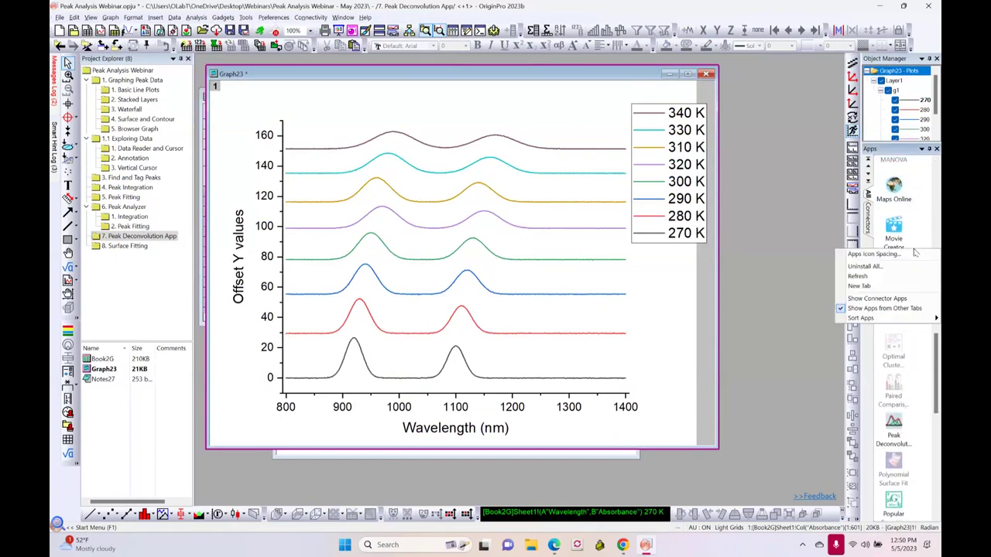
mouse_move(864, 318)
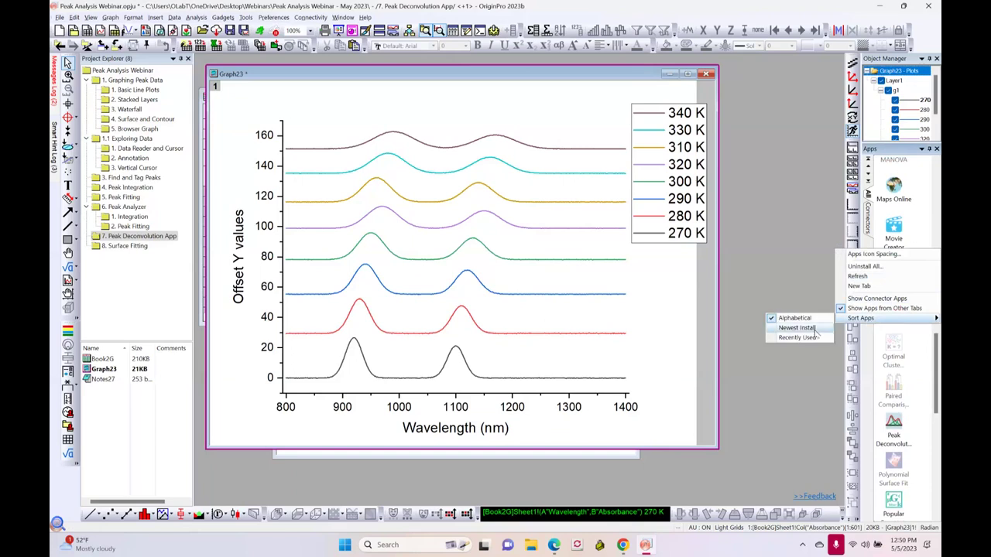
left_click(799, 243)
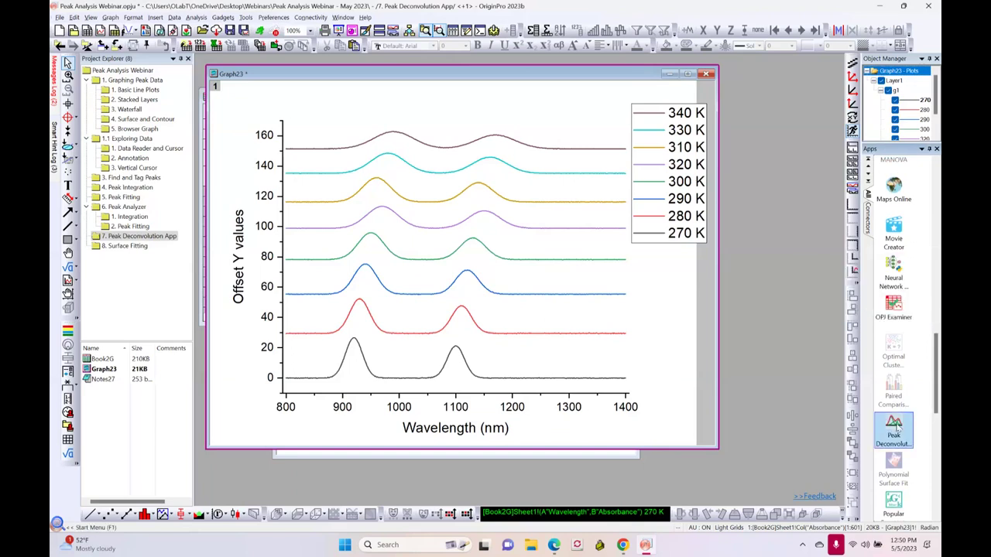
left_click(895, 425)
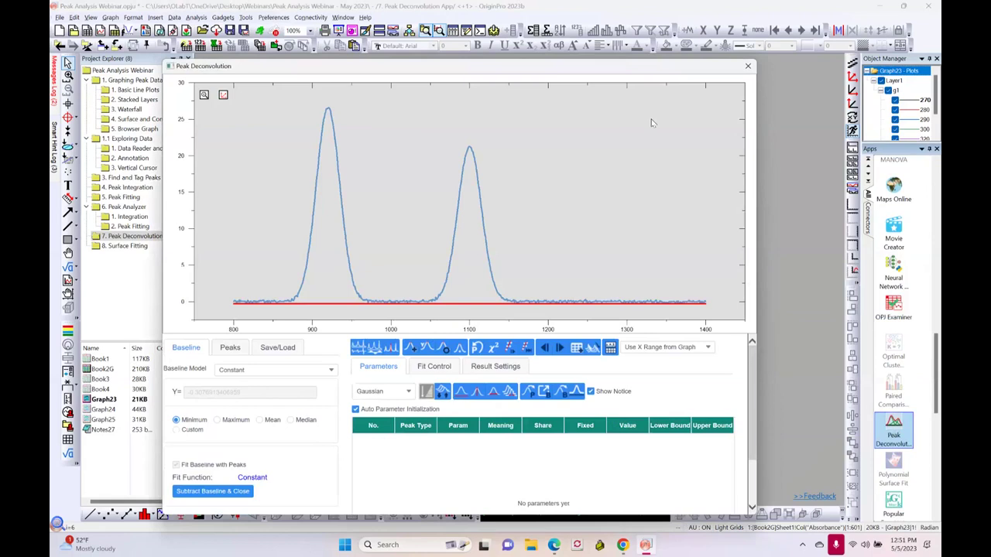
Move the Peak Deconvolution dialog up and enlarge it so its preview and settings have more room
left_click_drag(547, 60, 532, 41)
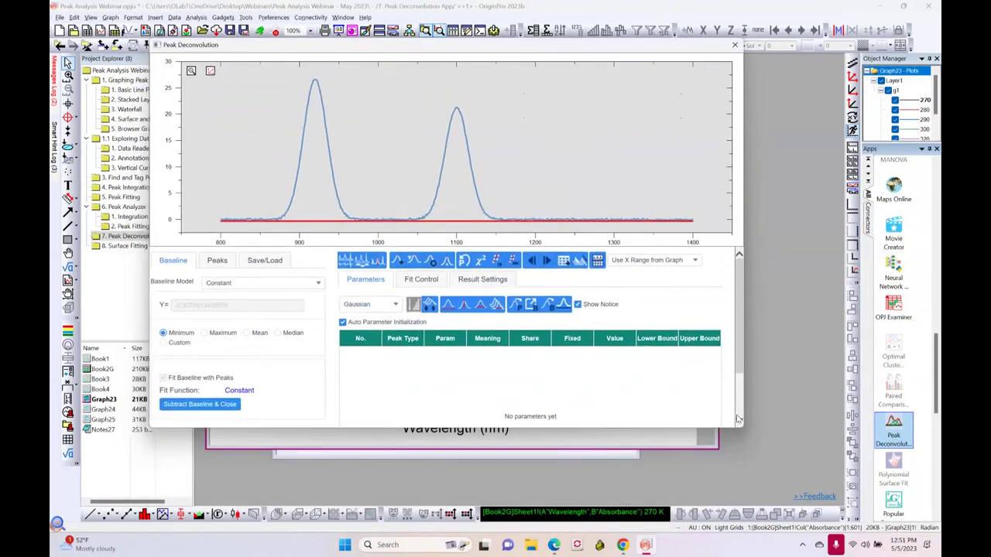
left_click_drag(742, 427, 781, 498)
scroll(778, 433, "down", 2)
scroll(786, 410, "up", 2)
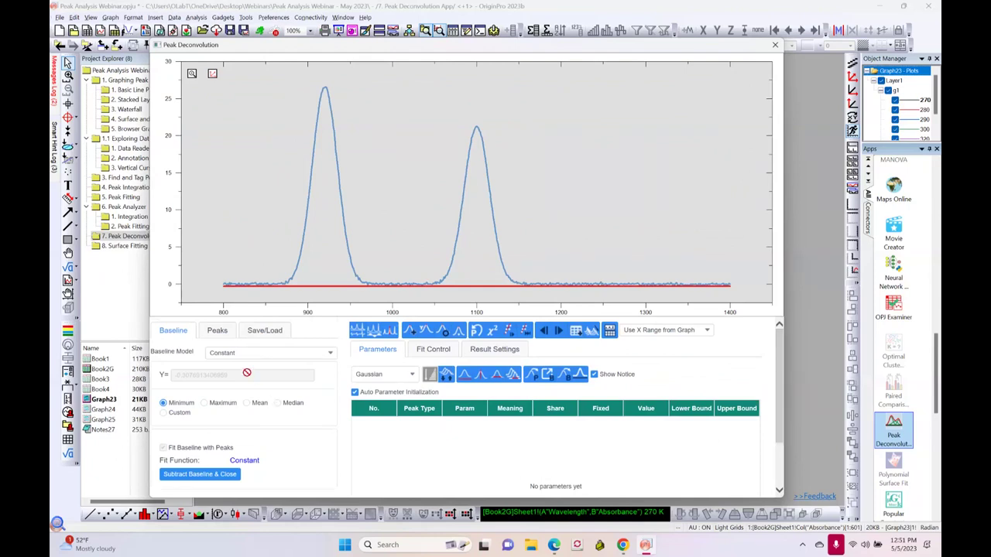
Find the peaks in Positive direction with the Local Maximum method and 15 local points
left_click(215, 331)
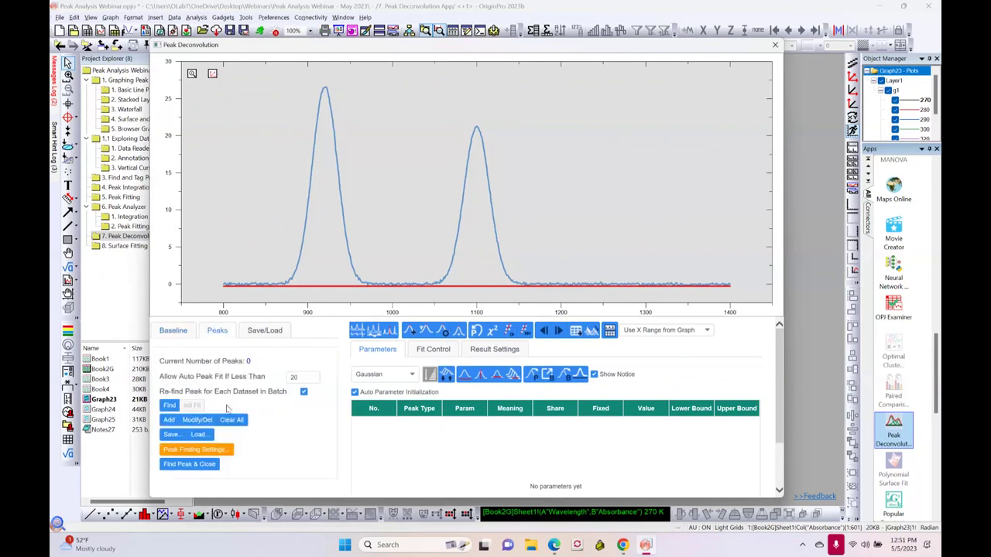
left_click(198, 455)
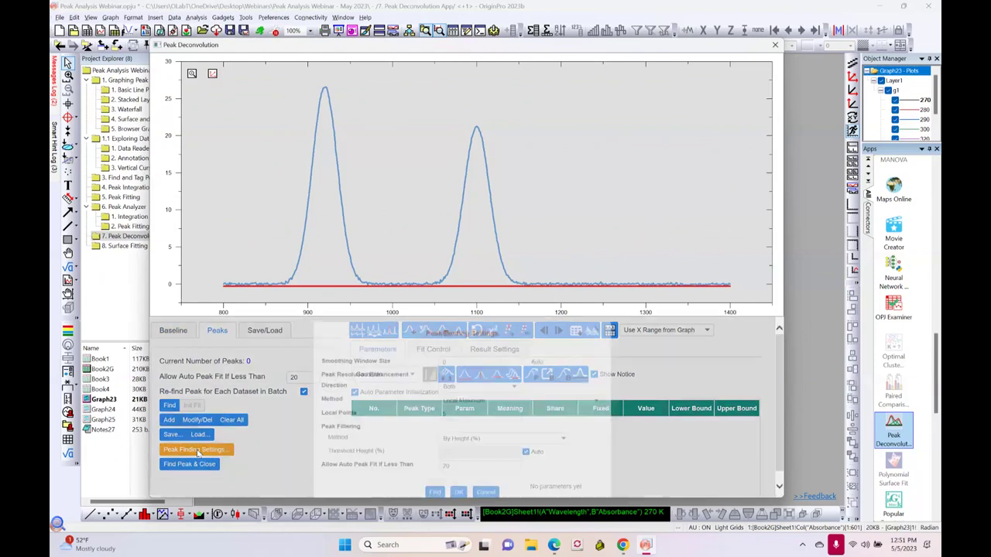
left_click(517, 387)
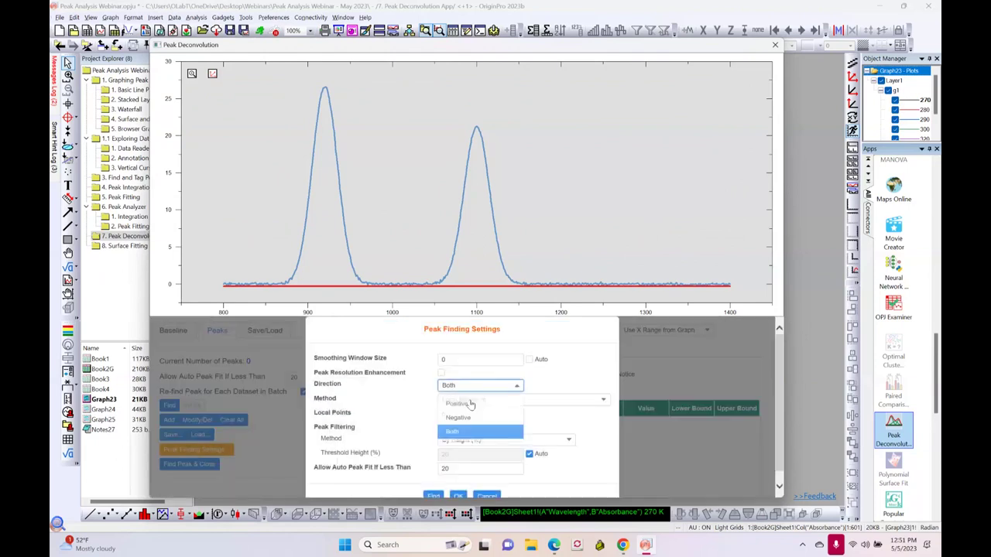
left_click(465, 404)
left_click(446, 416)
type("15")
left_click(470, 485)
left_click(432, 496)
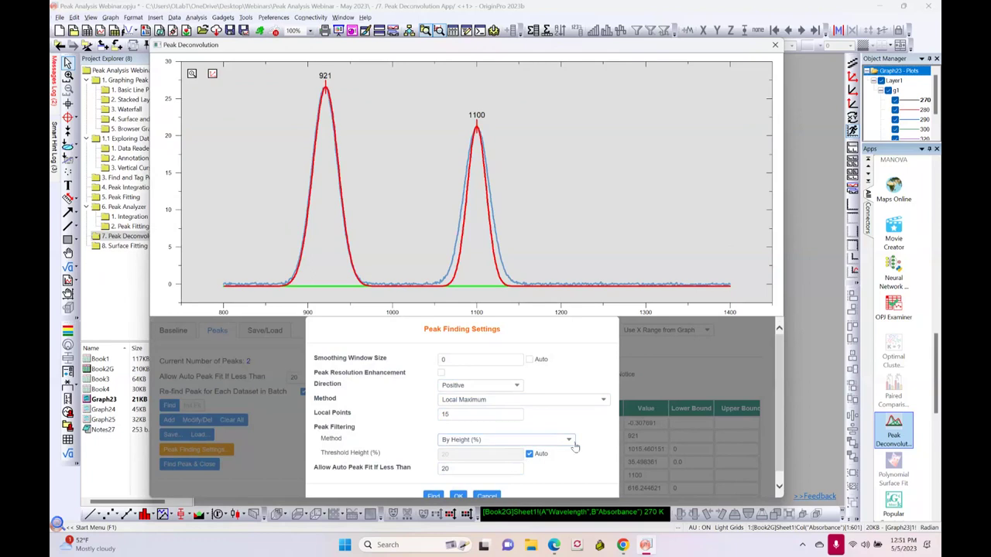
Filter the found peaks By Number with the number of peaks set to 2, find them again and accept the settings
left_click(569, 440)
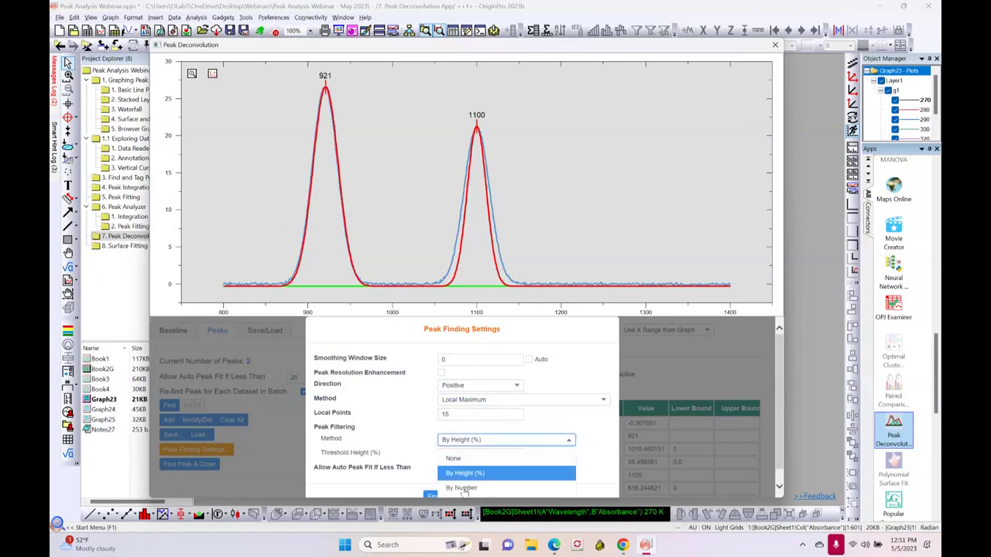
left_click(465, 491)
left_click(529, 453)
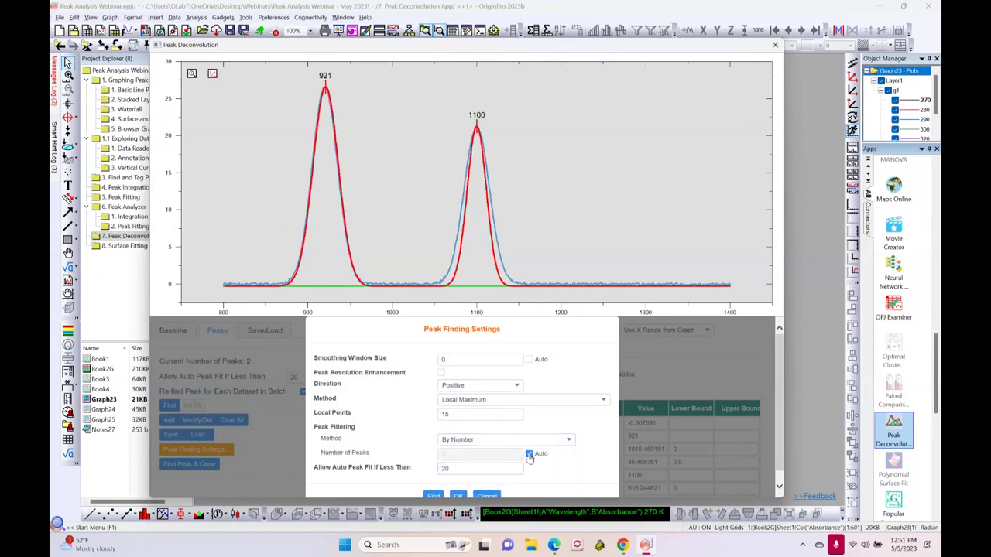
left_click(471, 453)
left_click_drag(471, 454, 422, 456)
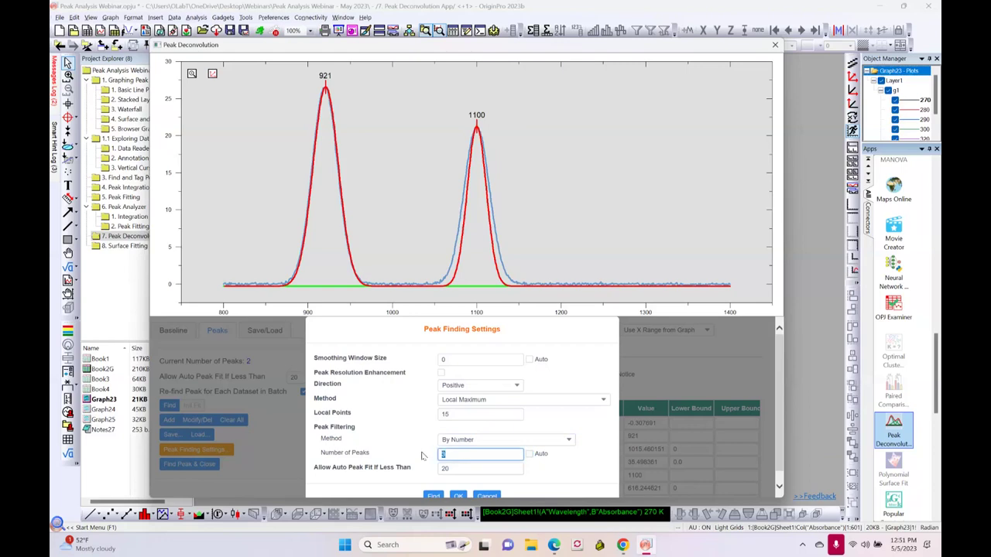
type("2")
left_click(435, 496)
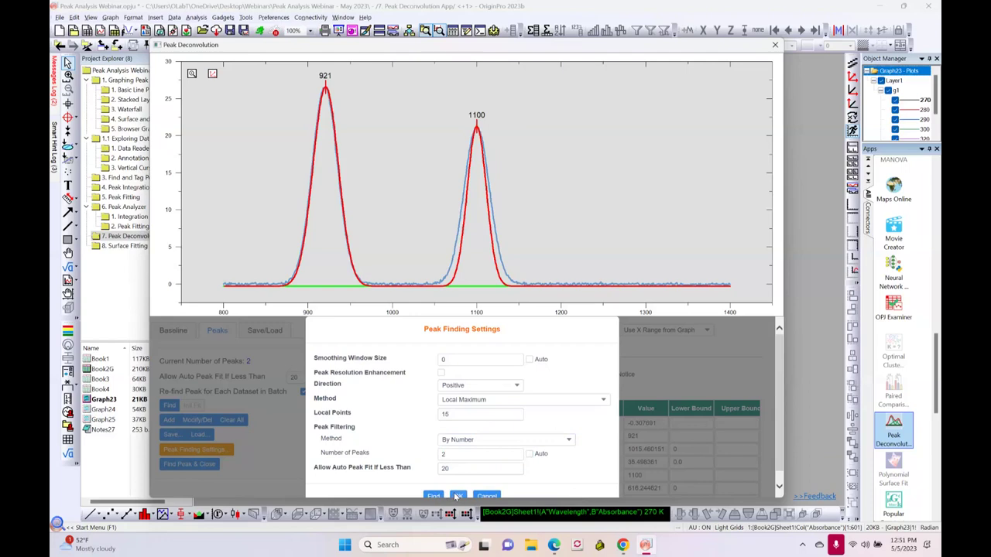
left_click(457, 496)
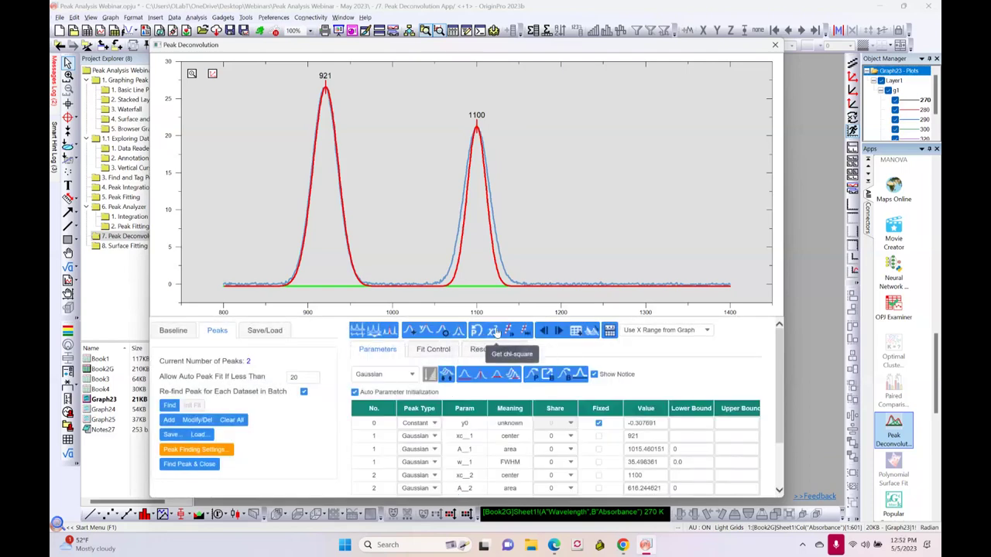
Fit the two Gaussian peaks with one iteration followed by the full fit, and check the options for saving and loading settings
left_click(509, 332)
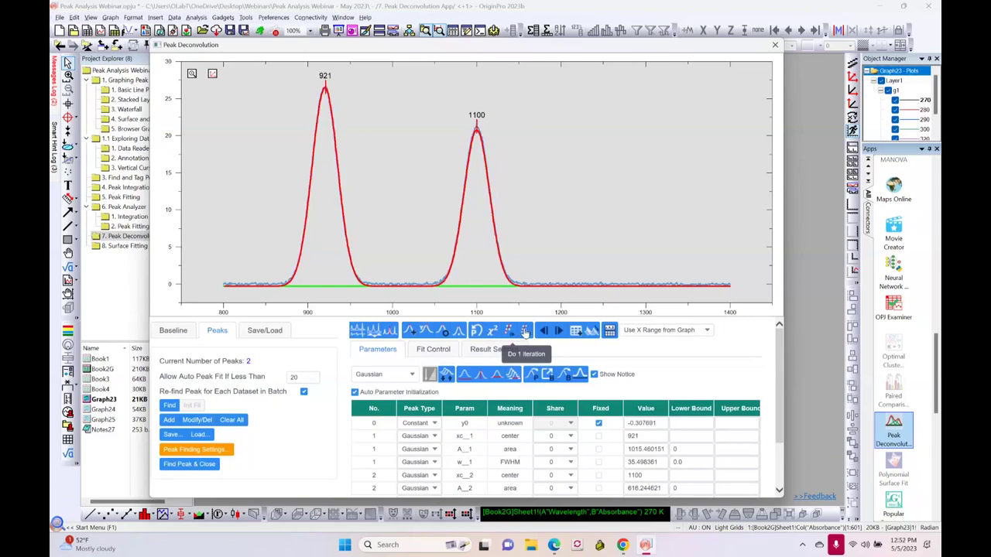
left_click(525, 332)
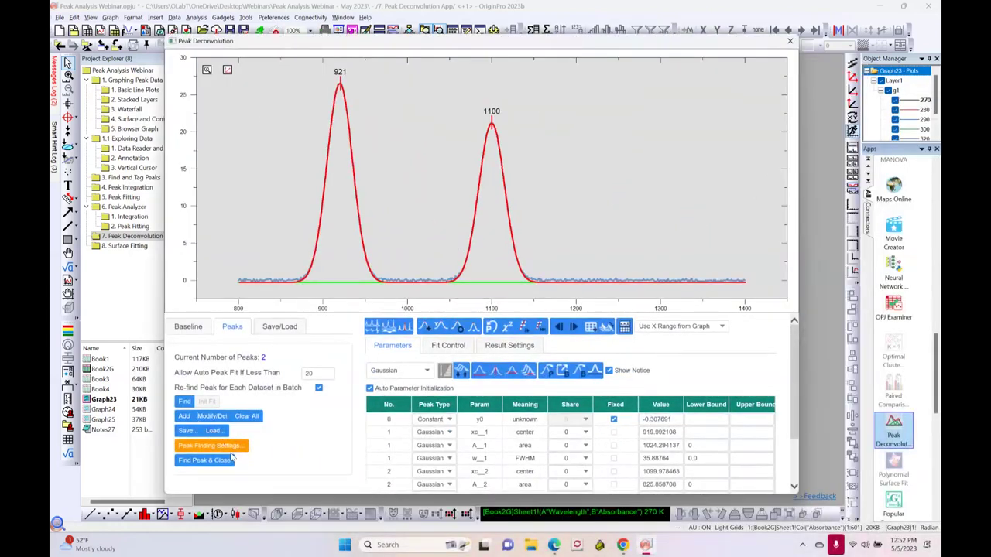
left_click(282, 328)
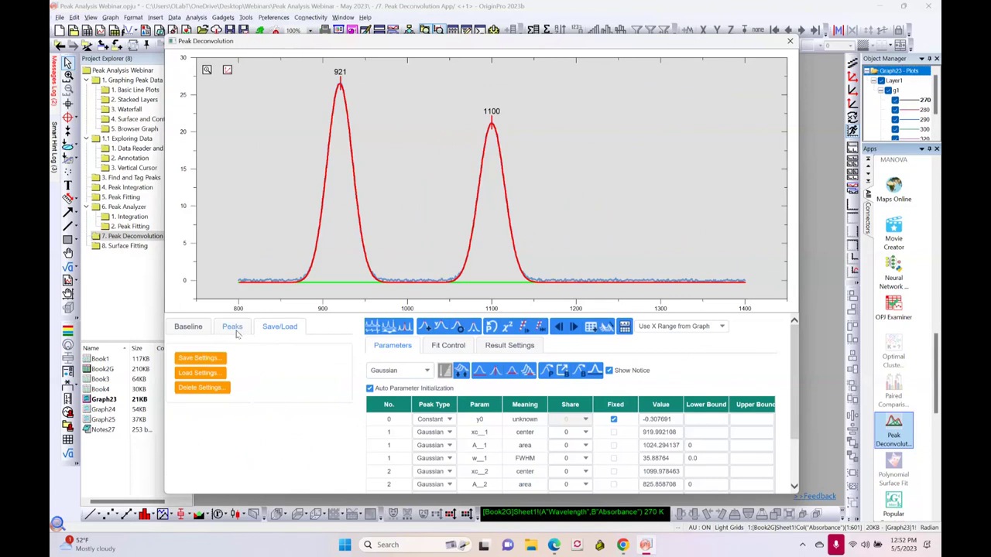
left_click(236, 333)
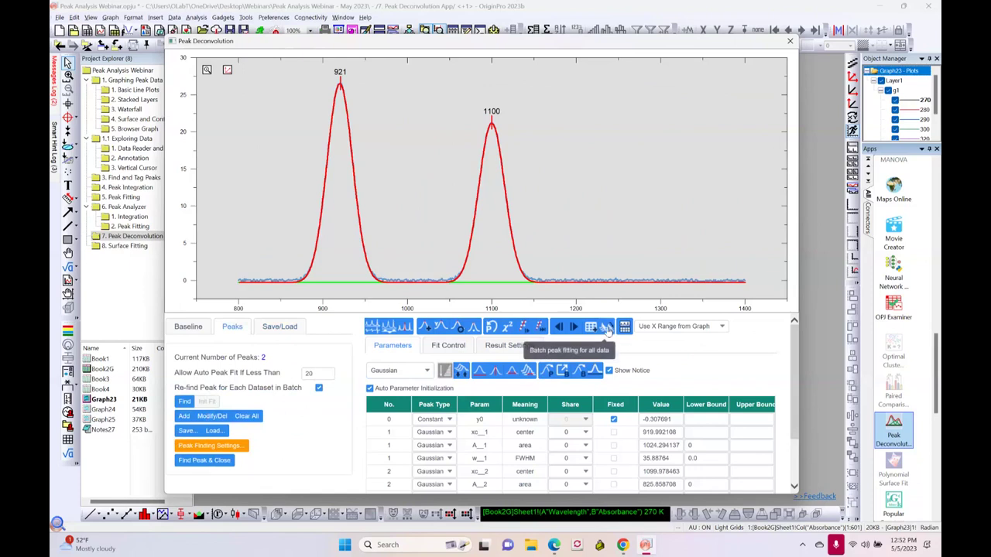
Reposition the Peak Deconvolution dialog and run batch peak fitting for all data in the graph
left_click_drag(287, 50, 531, 87)
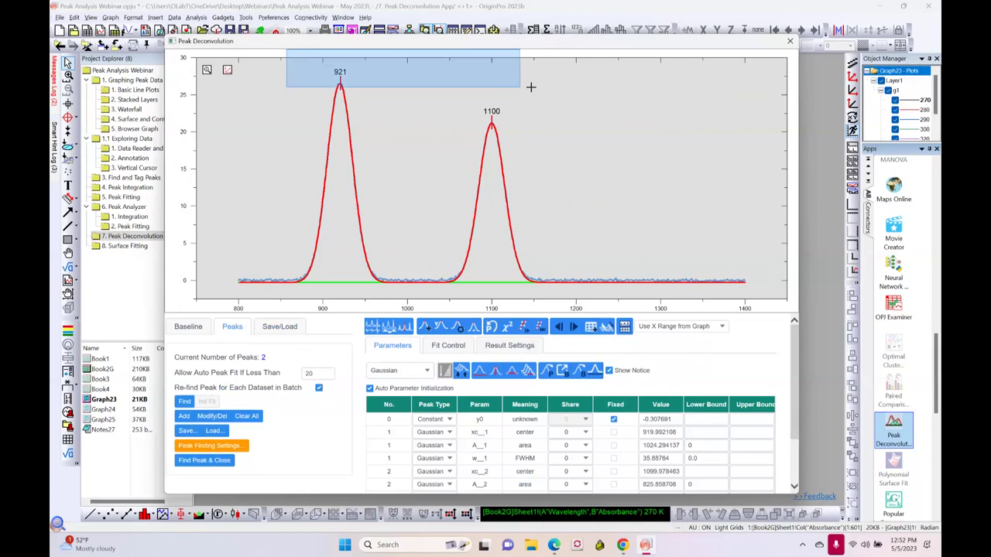
left_click_drag(305, 49, 342, 68)
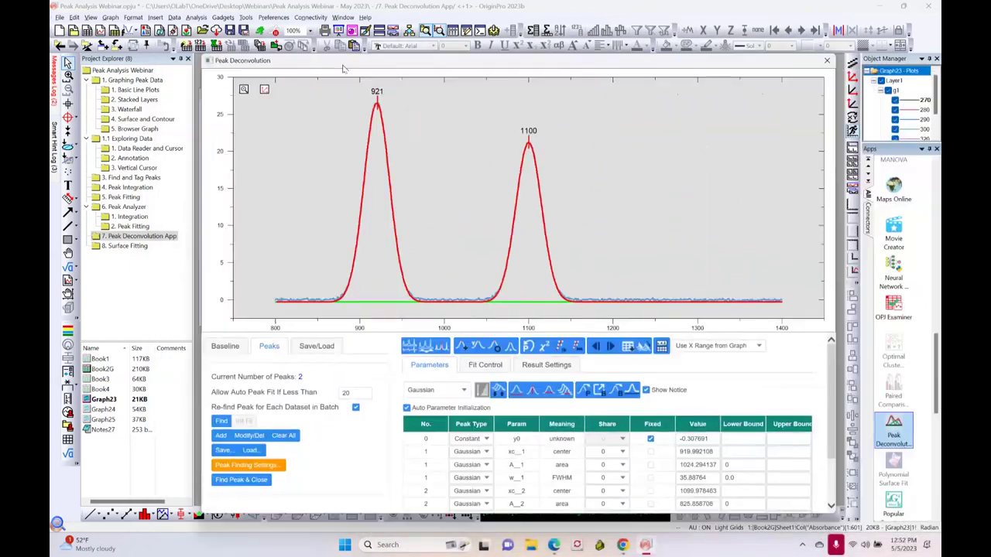
left_click(644, 350)
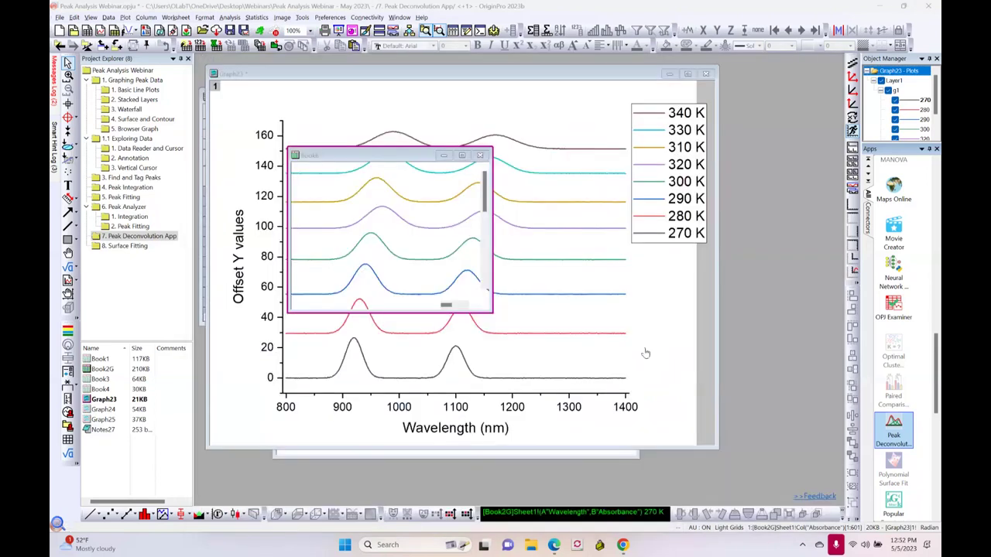
Move the stacked graph aside, enlarge the Book6 results workbook and widen its Dataset Identifier column
left_click(426, 138)
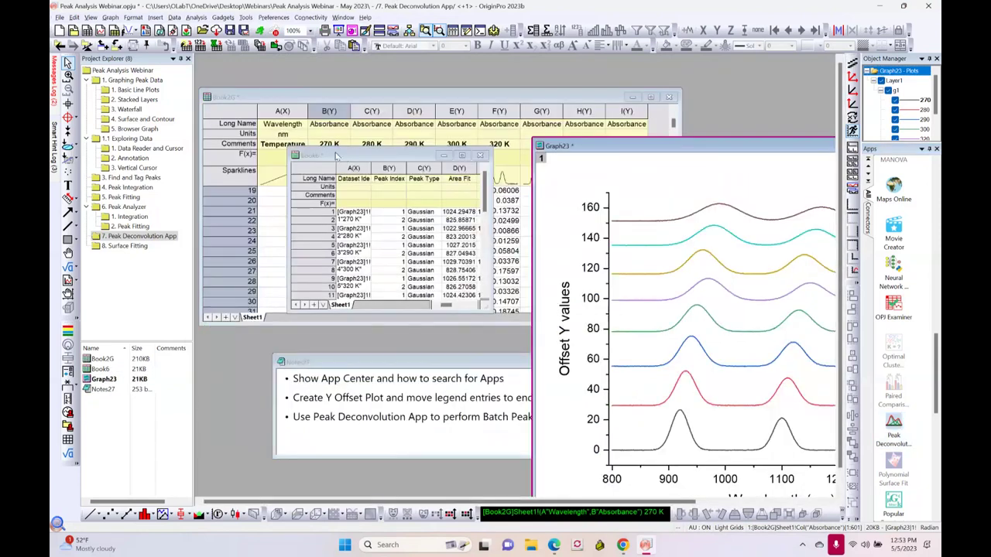
left_click_drag(336, 156, 274, 135)
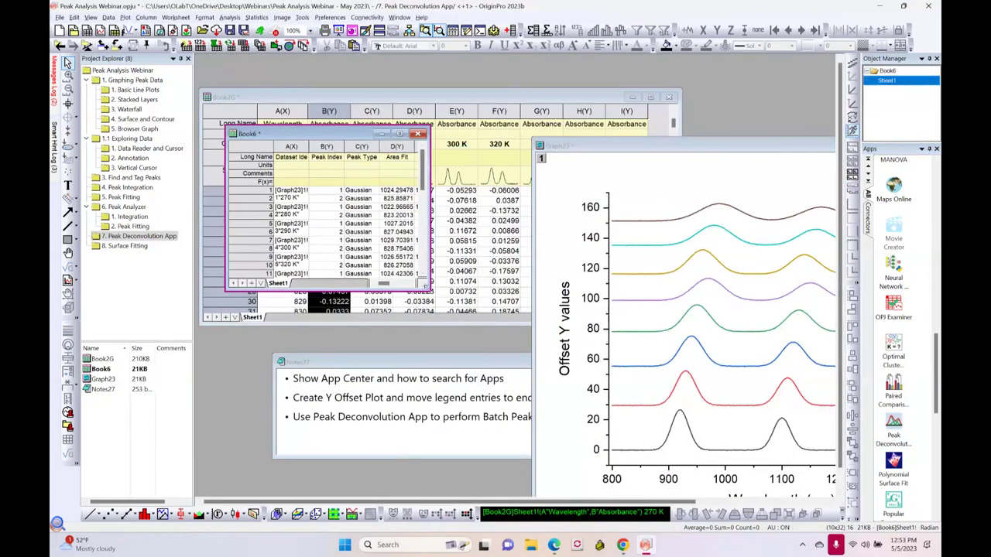
left_click_drag(425, 288, 832, 478)
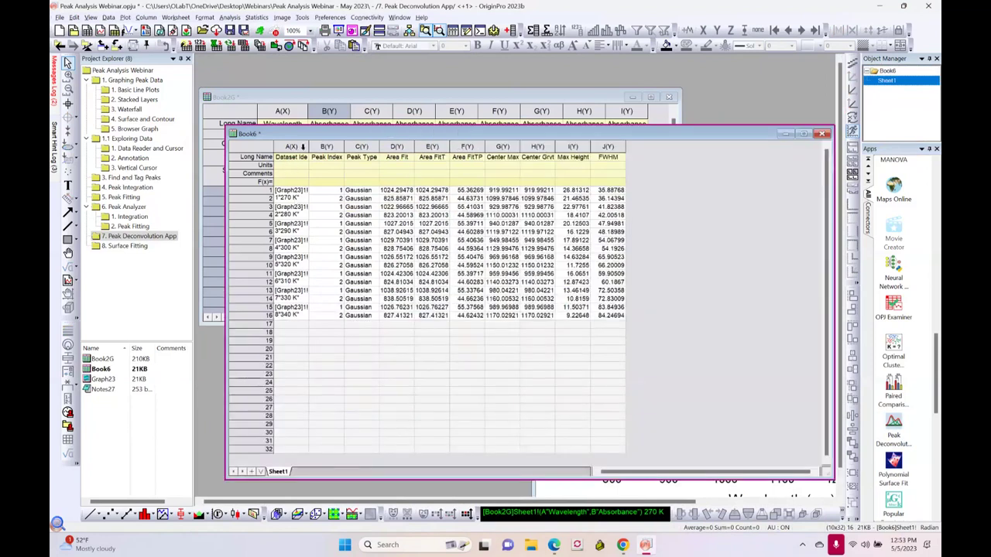
left_click_drag(309, 146, 378, 147)
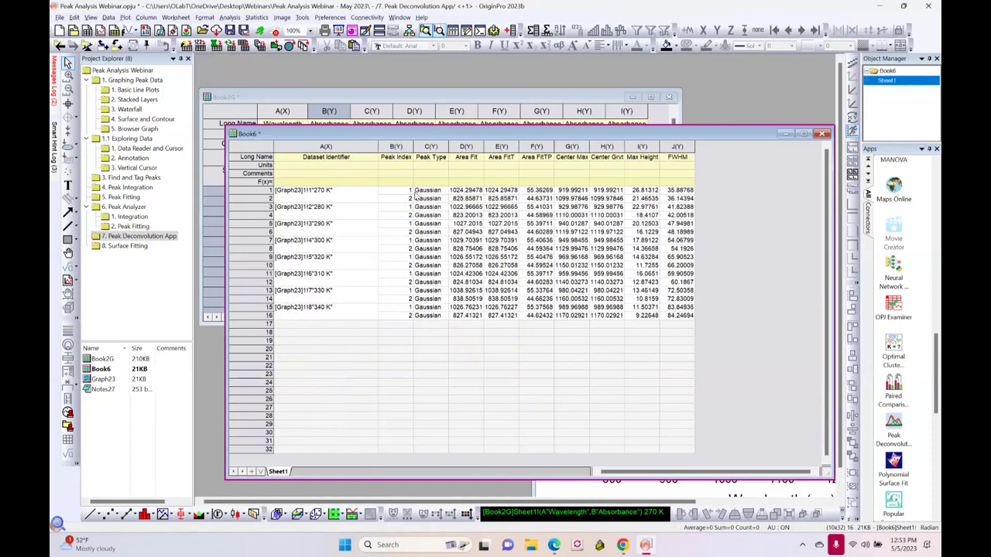
Review the Peak Type, Area Fit, Max Height and FWHM columns of the batch fit results
left_click(431, 146)
left_click(466, 147)
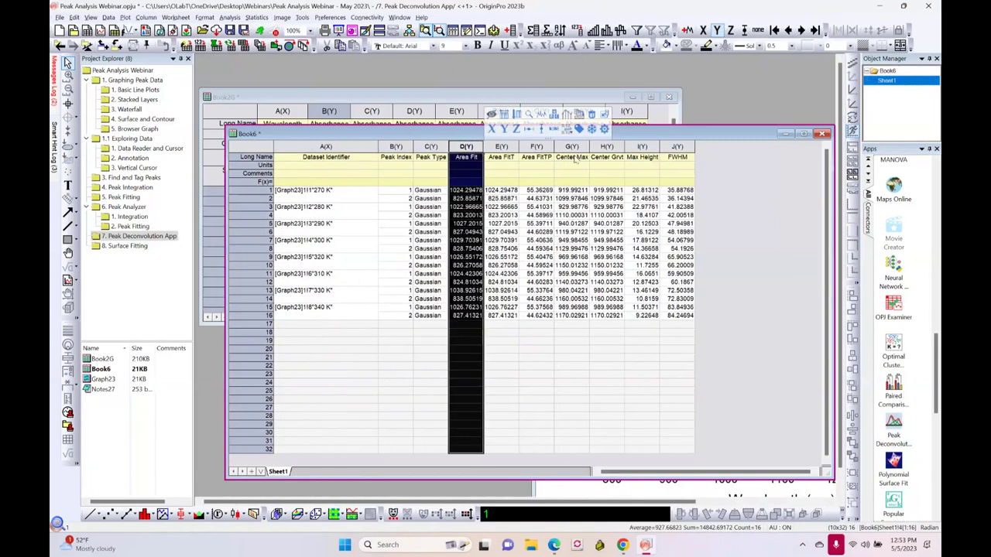
left_click(642, 146)
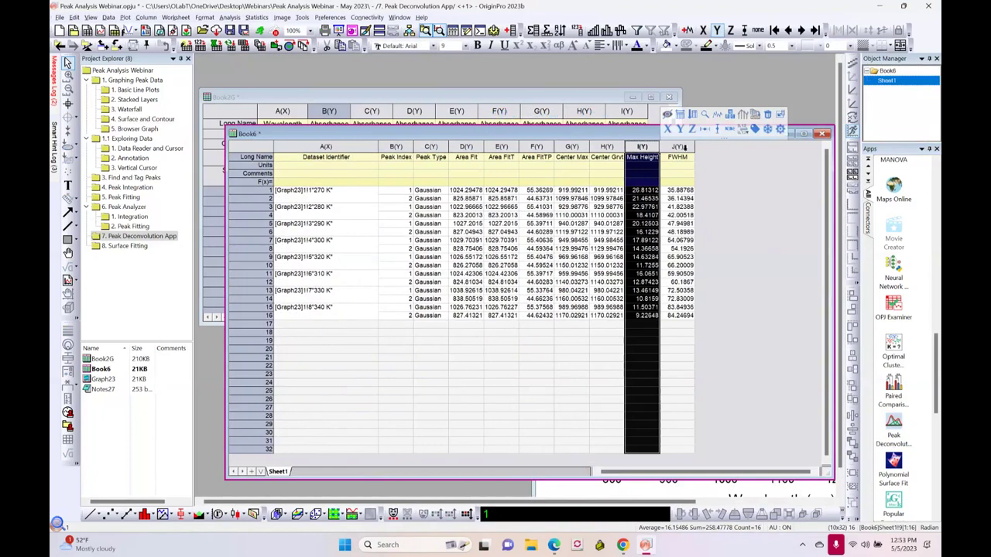
left_click(684, 146)
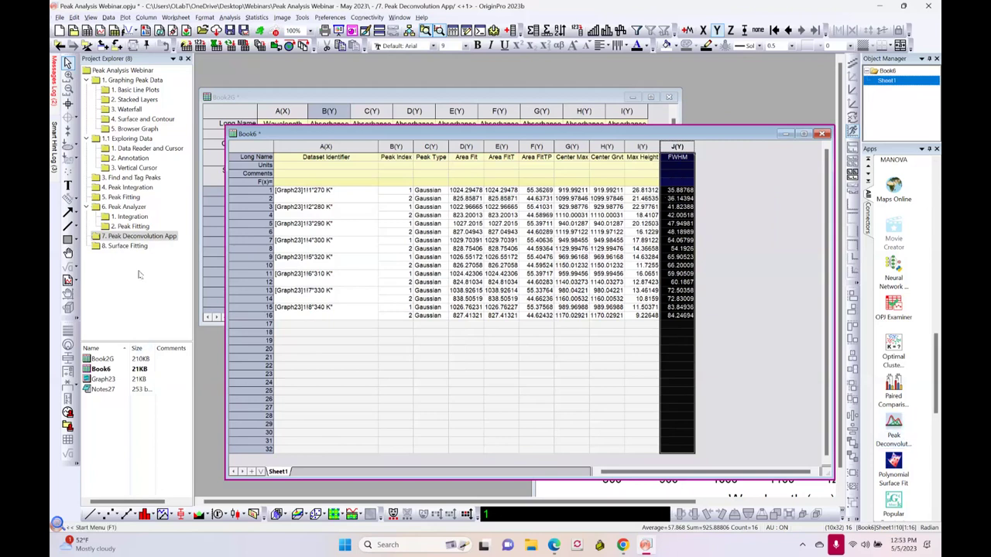
Open the 8. Surface Fitting project folder, look at the Raw Data matrix and shift its contour graph Graph5
left_click(128, 246)
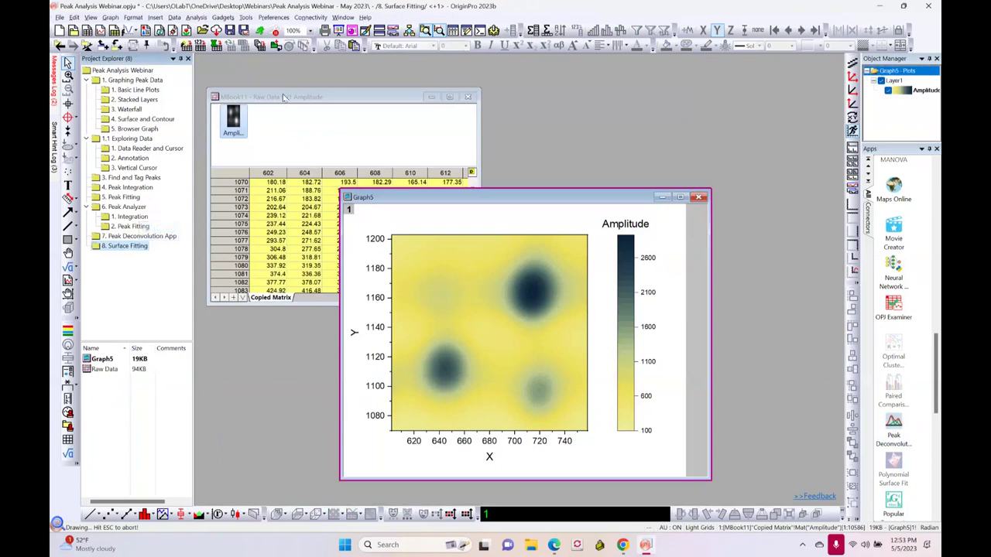
left_click(285, 97)
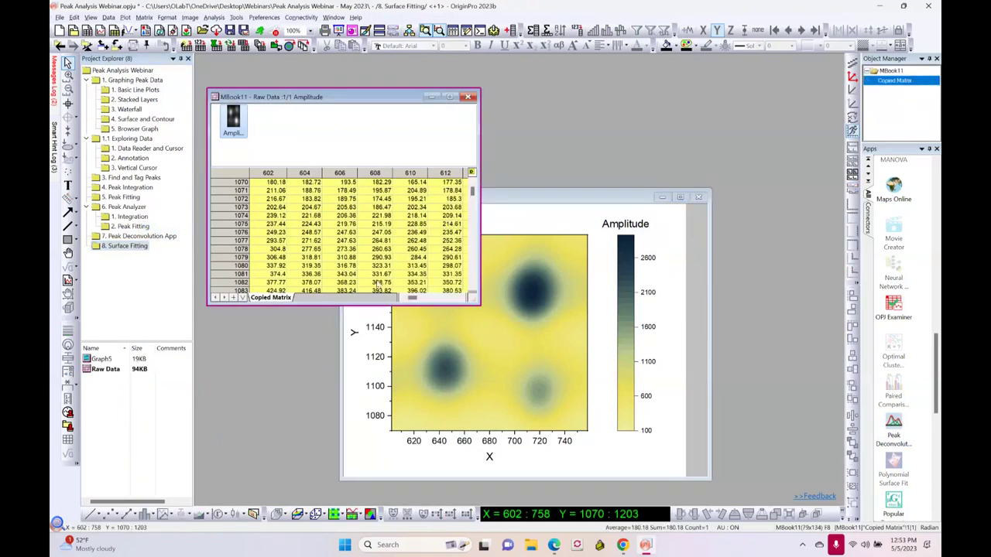
left_click(545, 203)
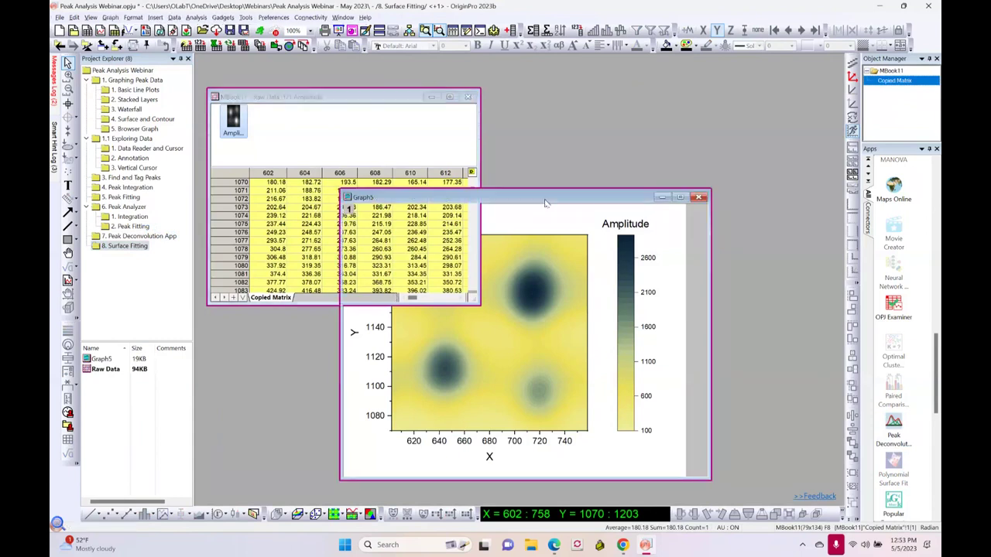
left_click_drag(545, 203, 473, 195)
Plot the Amplitude matrix as a 3D Colormap Surface and rotate the resulting surface
left_click(356, 97)
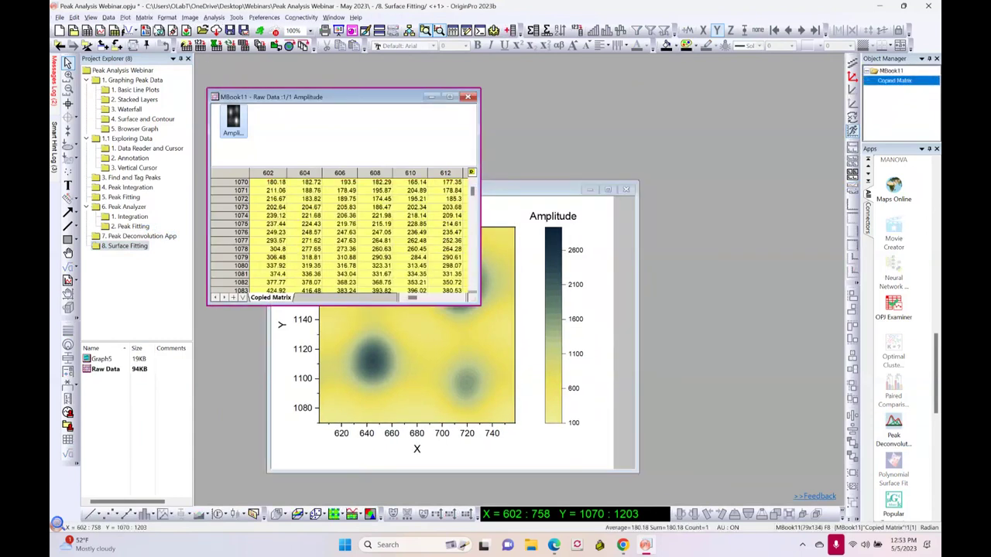
left_click(124, 17)
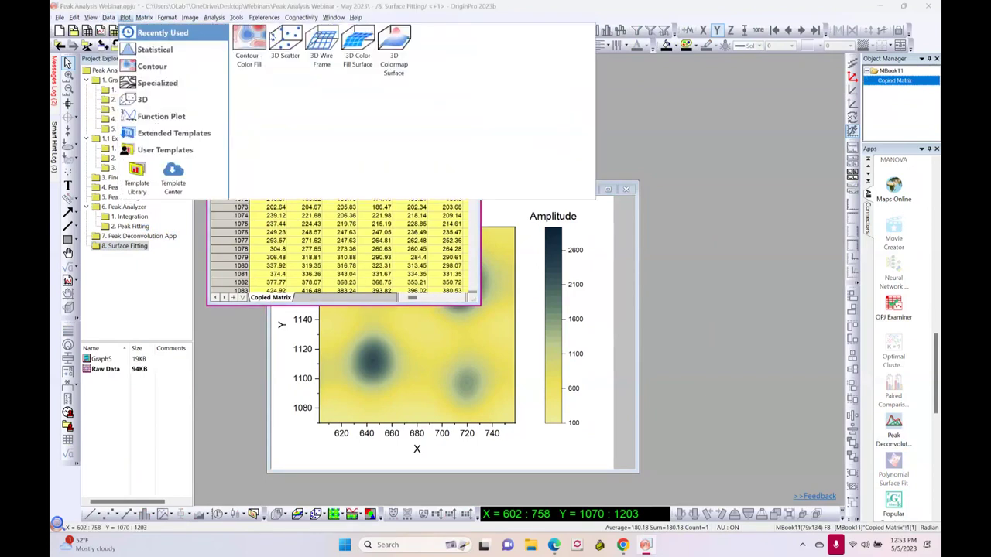
left_click(394, 39)
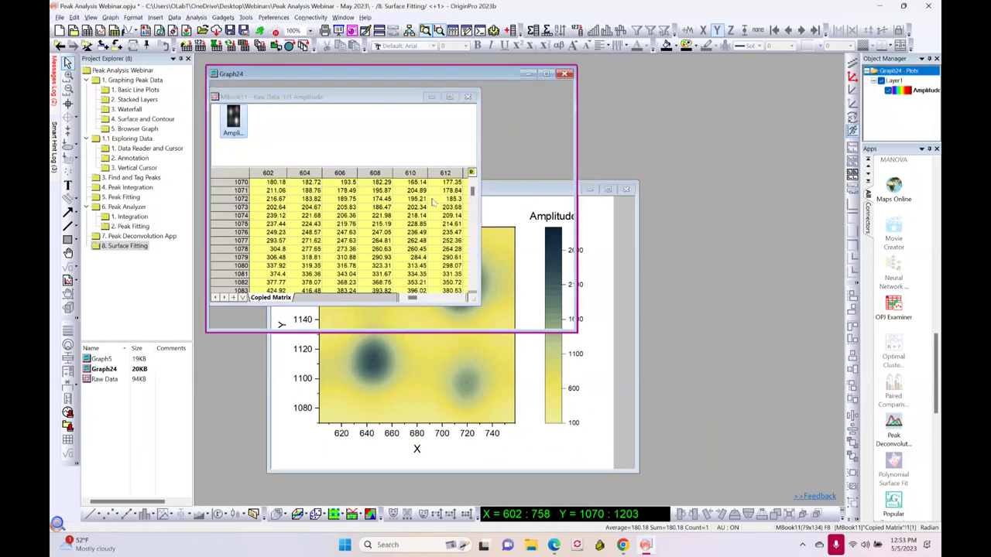
left_click_drag(386, 194, 334, 190)
Bring the contour graph Graph5 to the front, minimize the 3D surface graph and move Graph5 clear of the matrix window
left_click(624, 292)
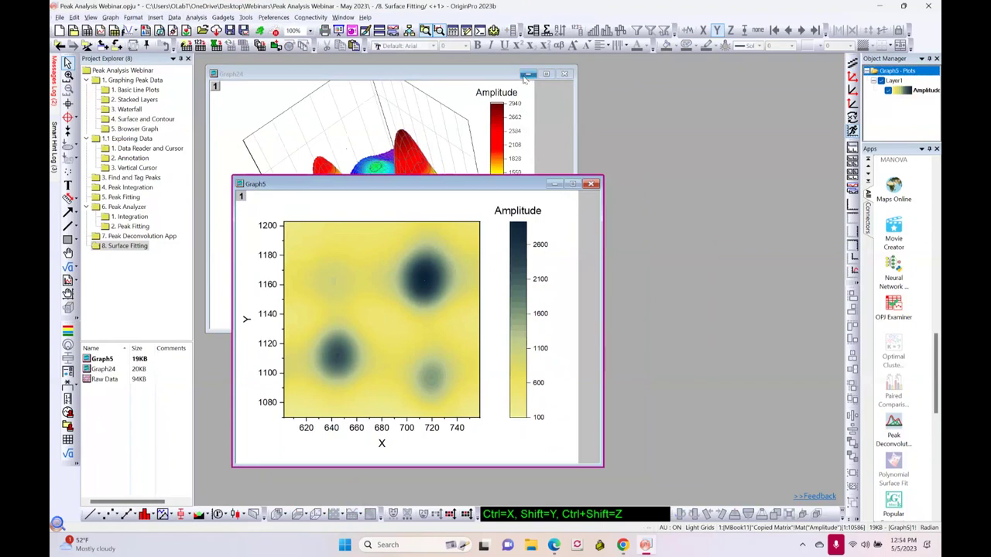
left_click(525, 75)
left_click_drag(409, 185, 378, 198)
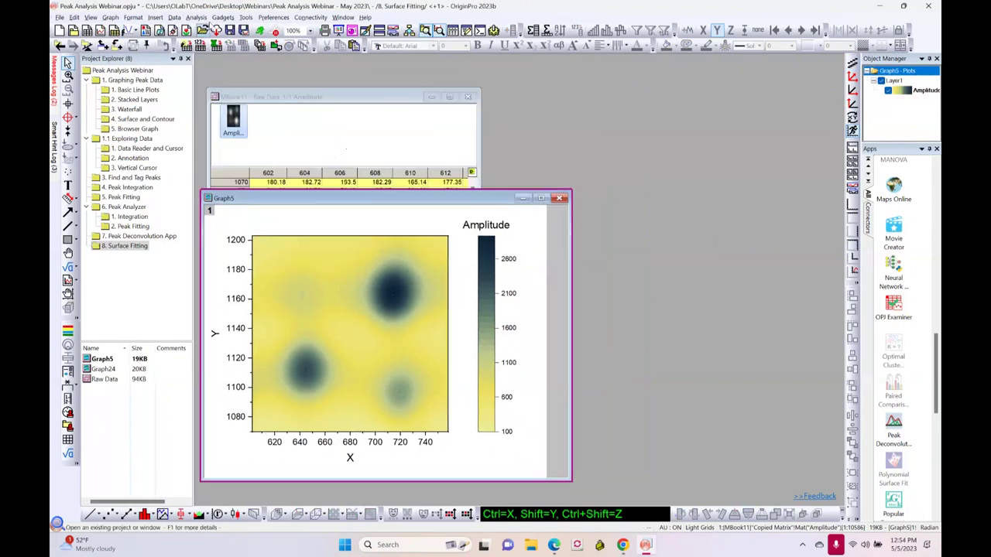
Start a Nonlinear Surface Fit on Graph5, choose the Gauss2D function and move the dialog so its settings and preview are in view
left_click(194, 17)
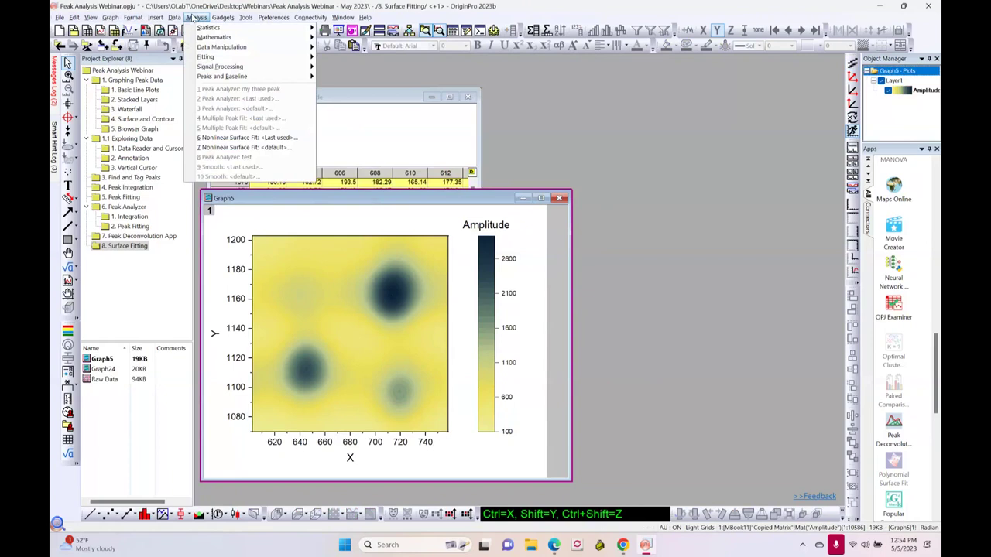
mouse_move(206, 57)
mouse_move(377, 108)
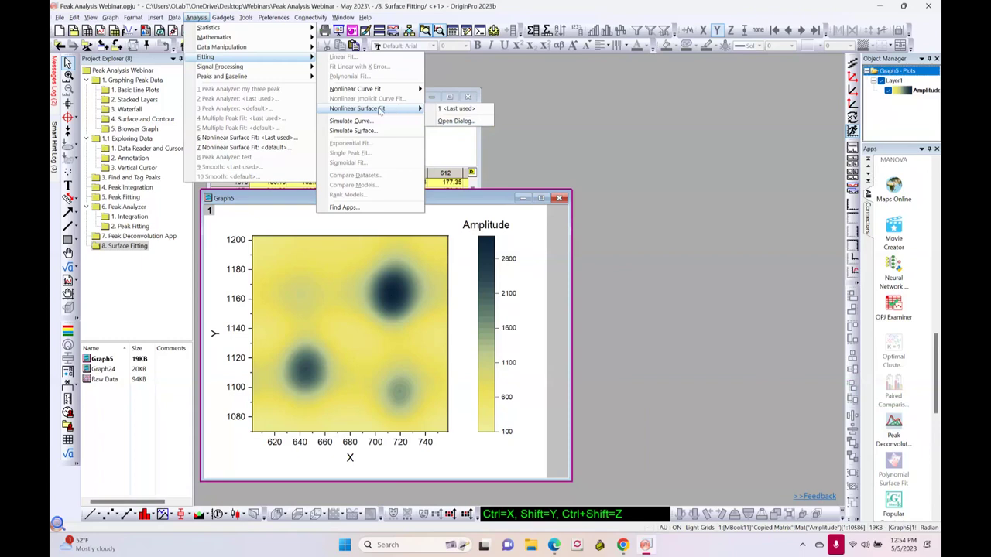
left_click(450, 123)
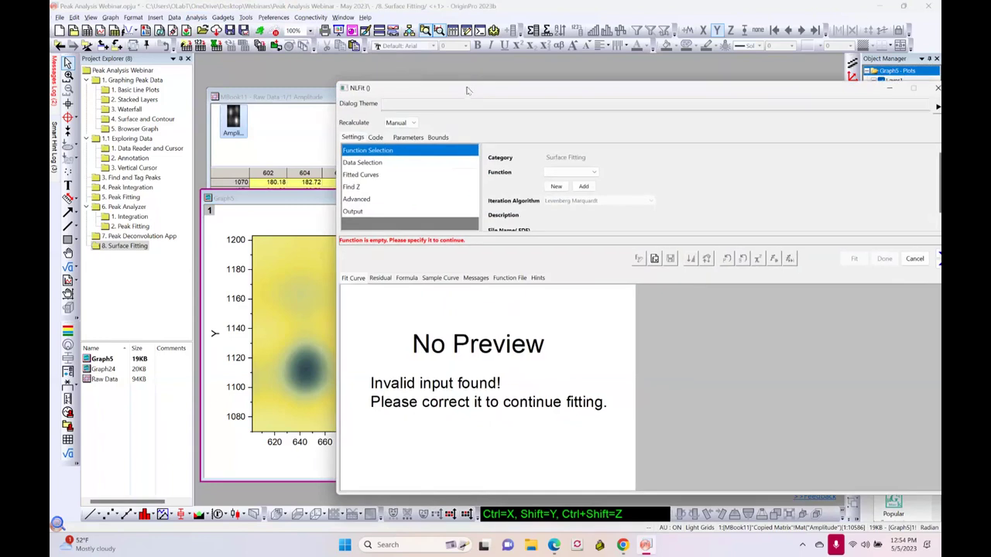
left_click_drag(467, 91, 446, 66)
left_click(575, 149)
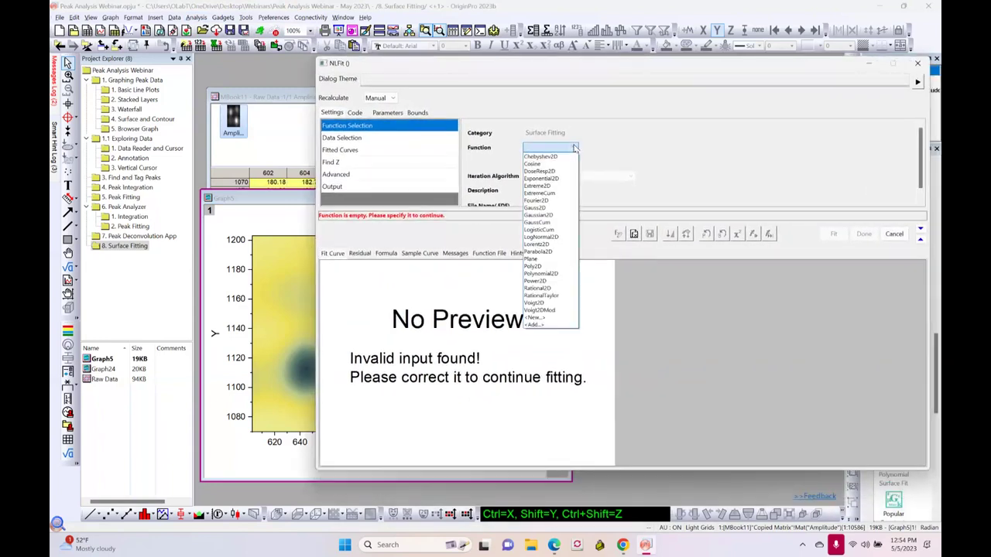
left_click(547, 207)
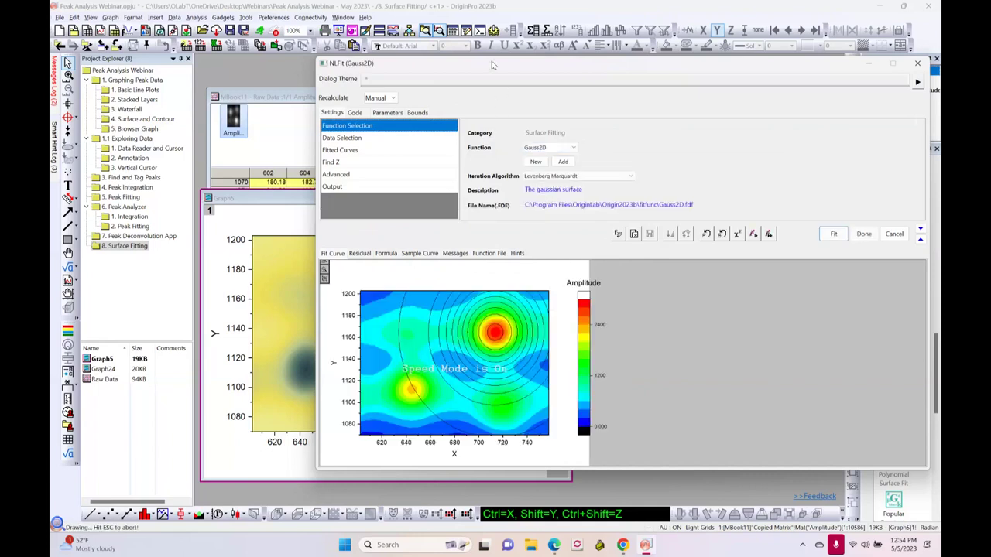
left_click_drag(494, 66, 421, 71)
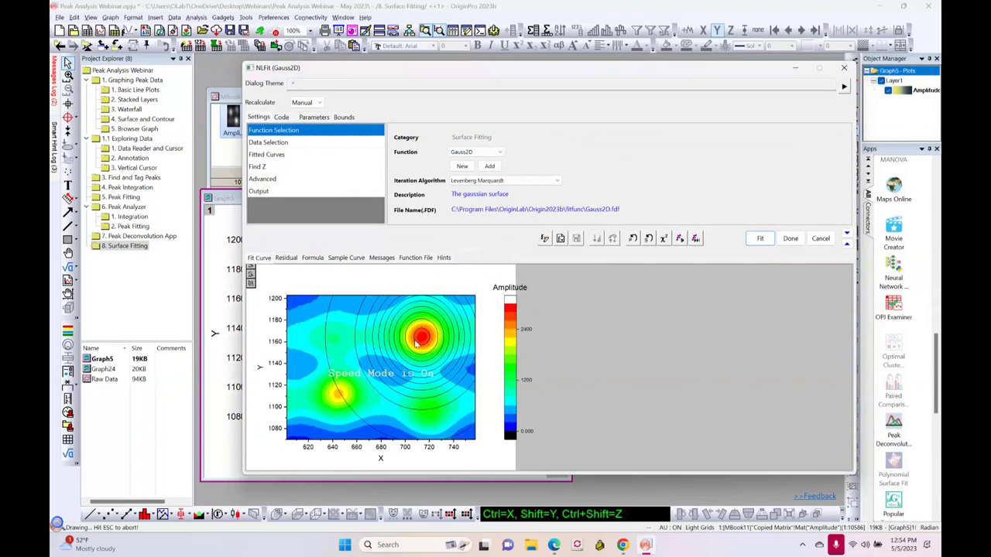
In the fit's advanced replica settings, set the number of replicas to 3 and the peak direction to Positive
left_click(254, 179)
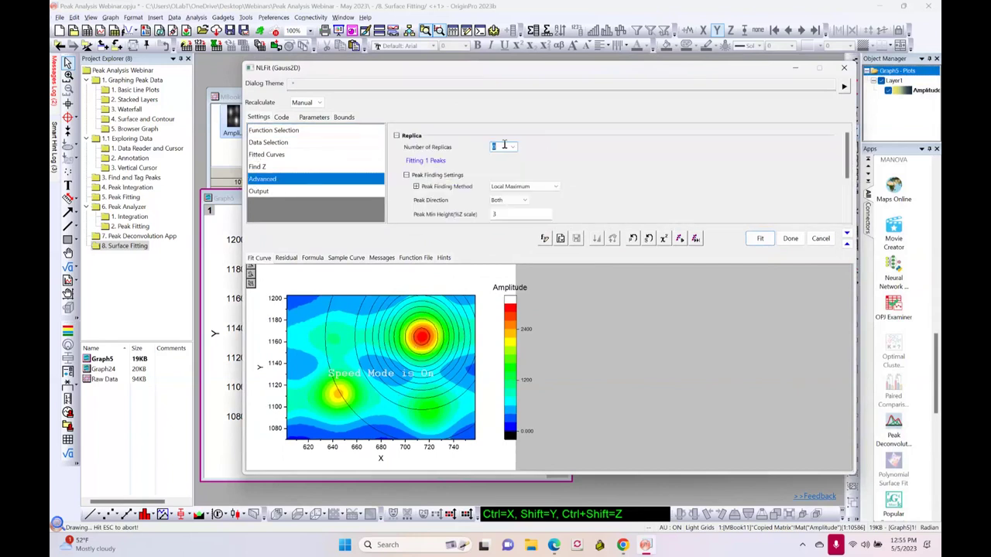
left_click(513, 148)
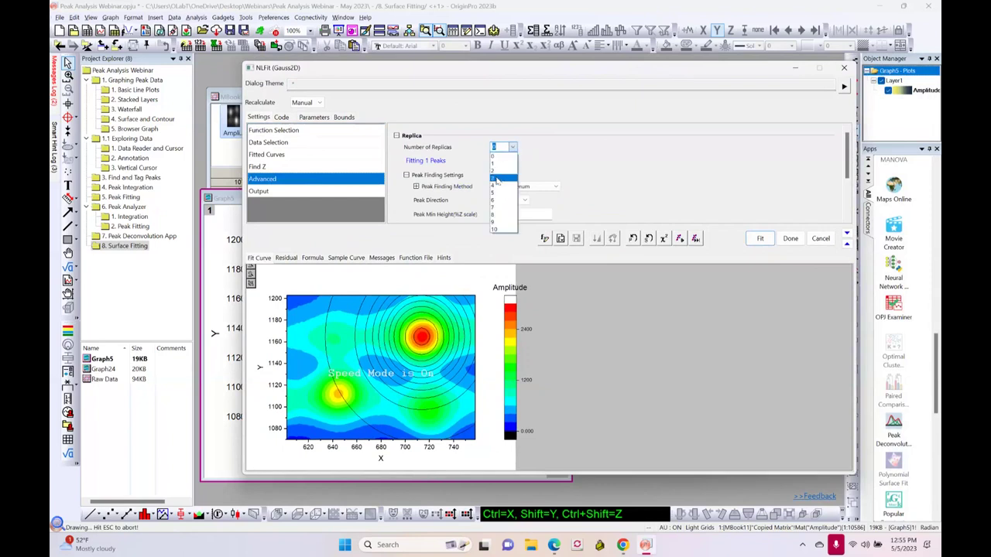
left_click(497, 181)
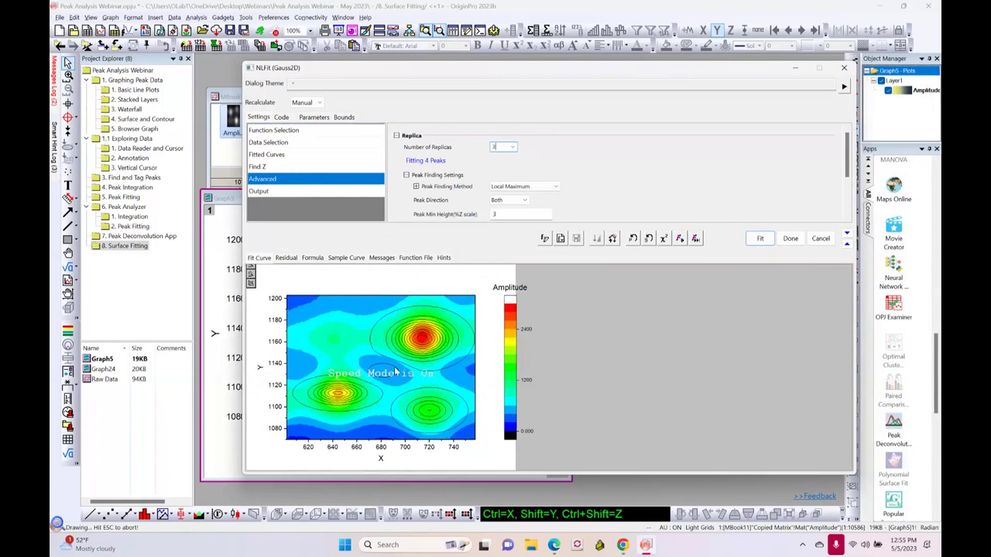
left_click(526, 202)
left_click(517, 215)
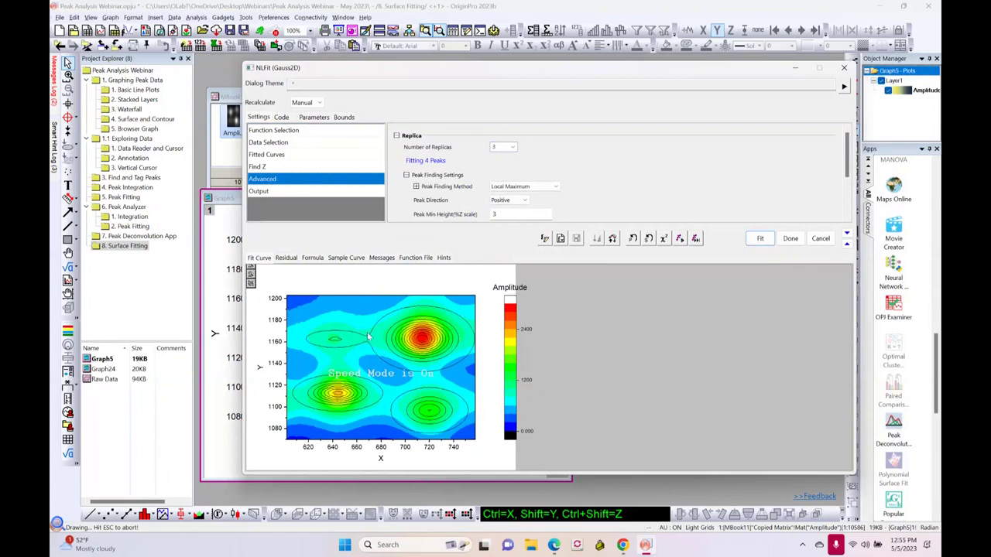
Run the Gauss2D fit until converged, check its messages, then output the results and move the MatrixFit1 report clear of Graph5
left_click(696, 238)
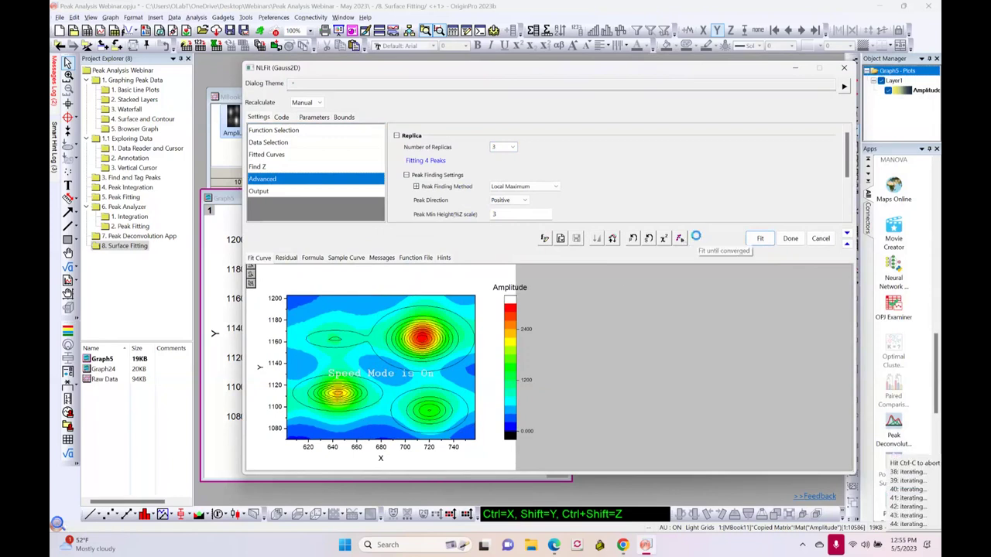
left_click(383, 258)
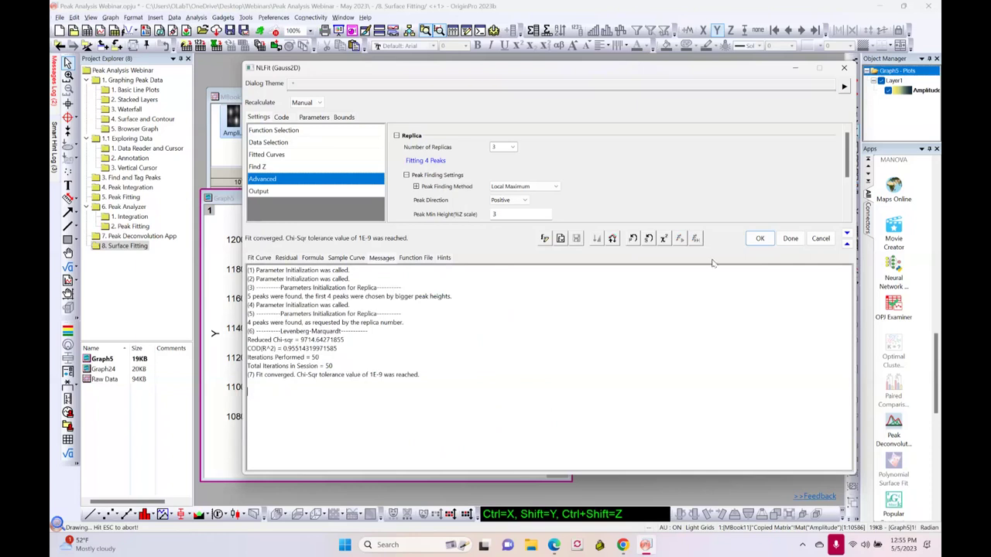
left_click(758, 238)
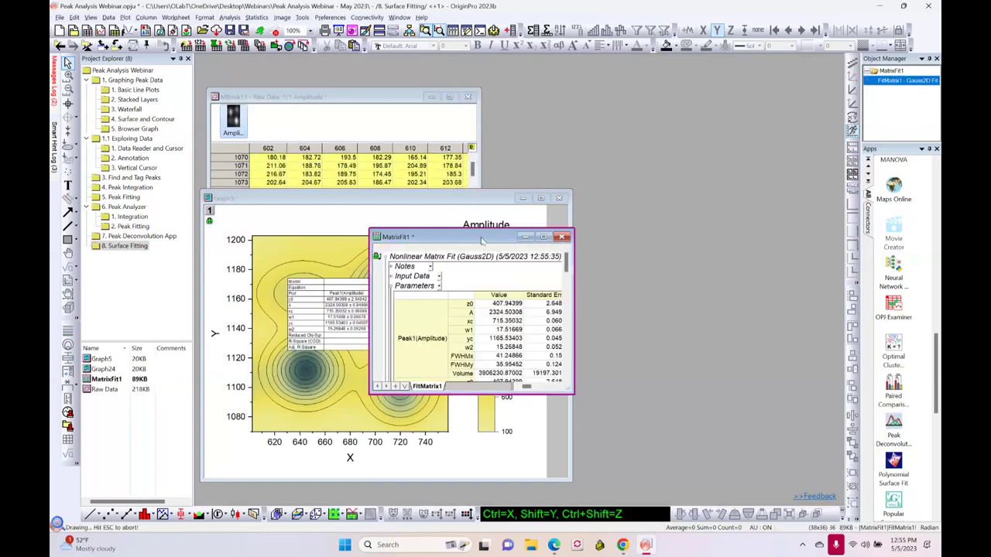
left_click_drag(482, 241, 664, 149)
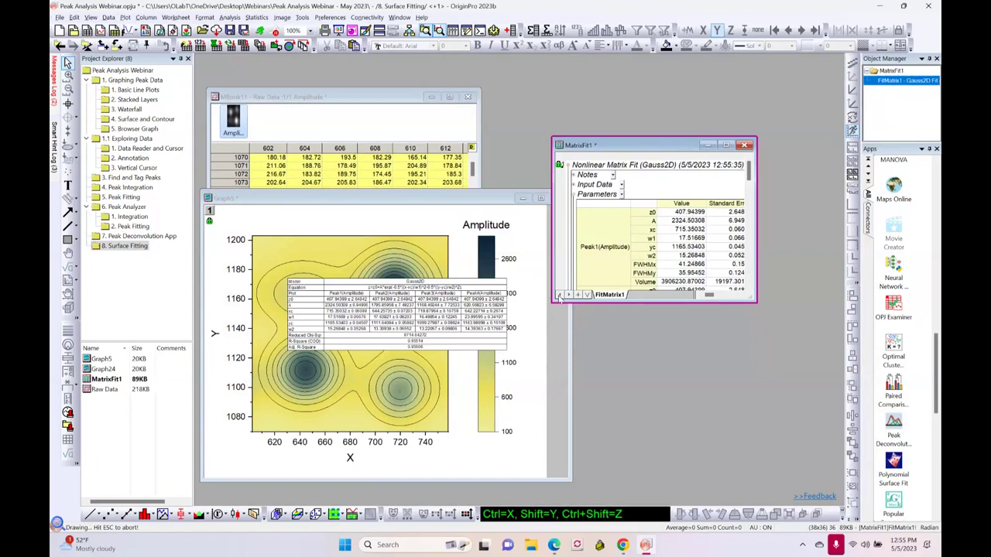
Move the fit results table below the fitted peaks in Graph5, and reposition and enlarge the graph window
left_click(460, 448)
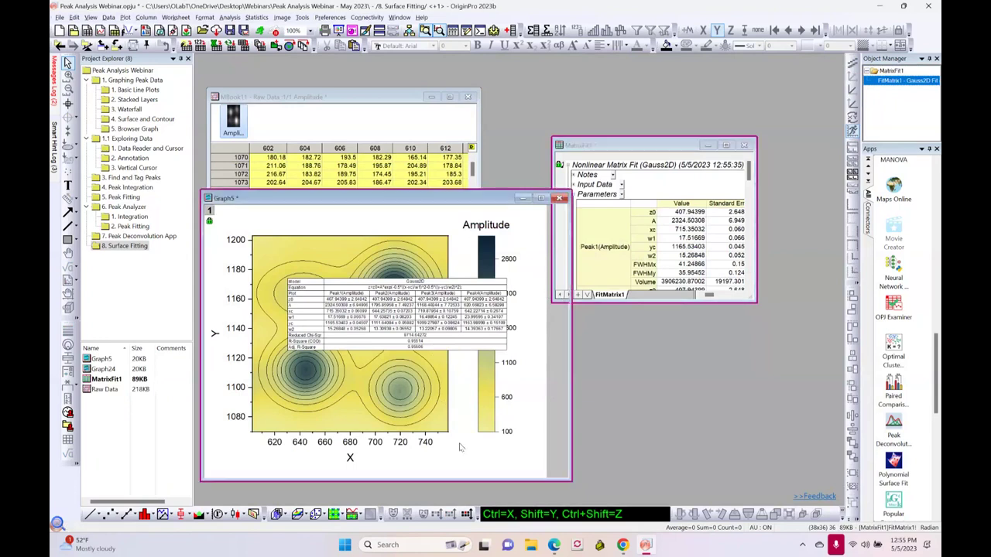
left_click_drag(434, 317, 464, 458)
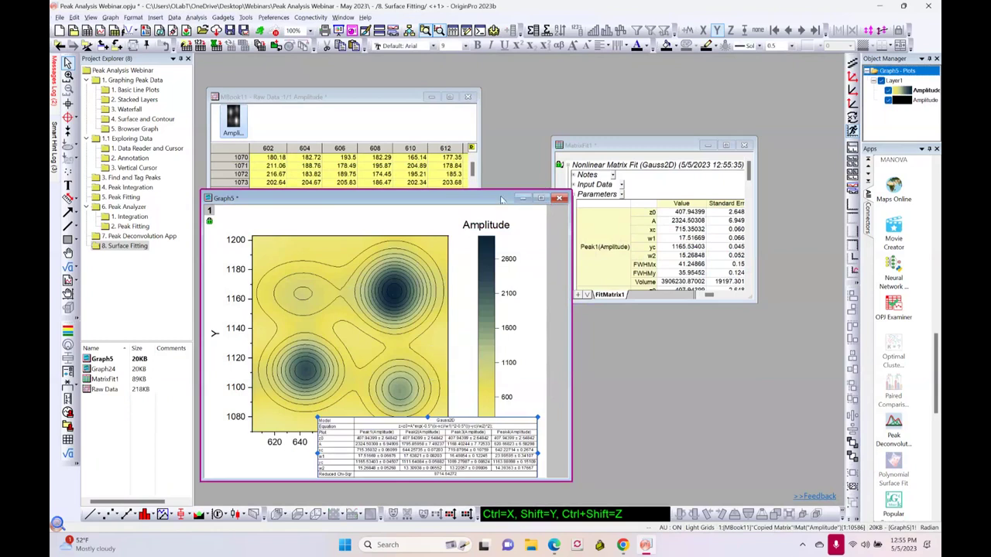
left_click_drag(503, 200, 510, 88)
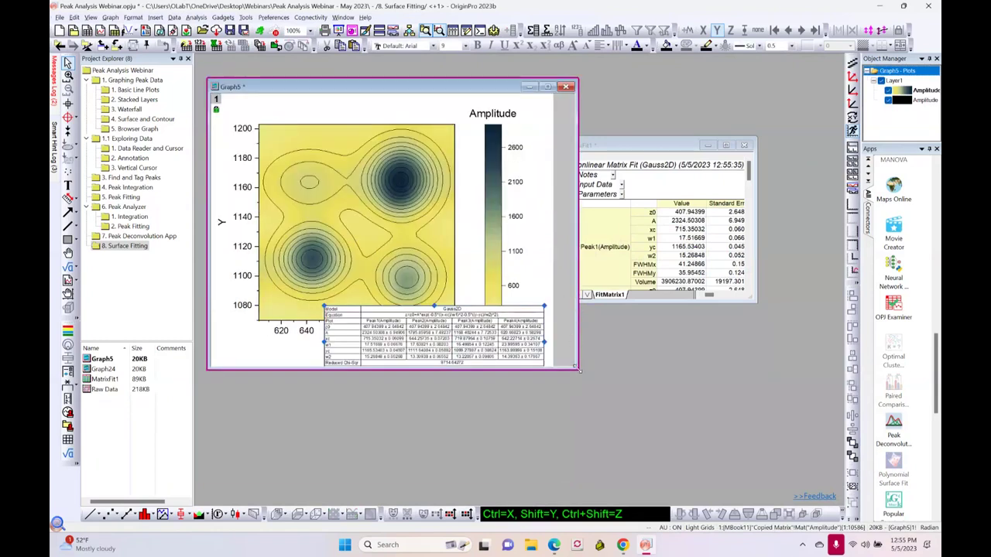
left_click_drag(577, 369, 744, 475)
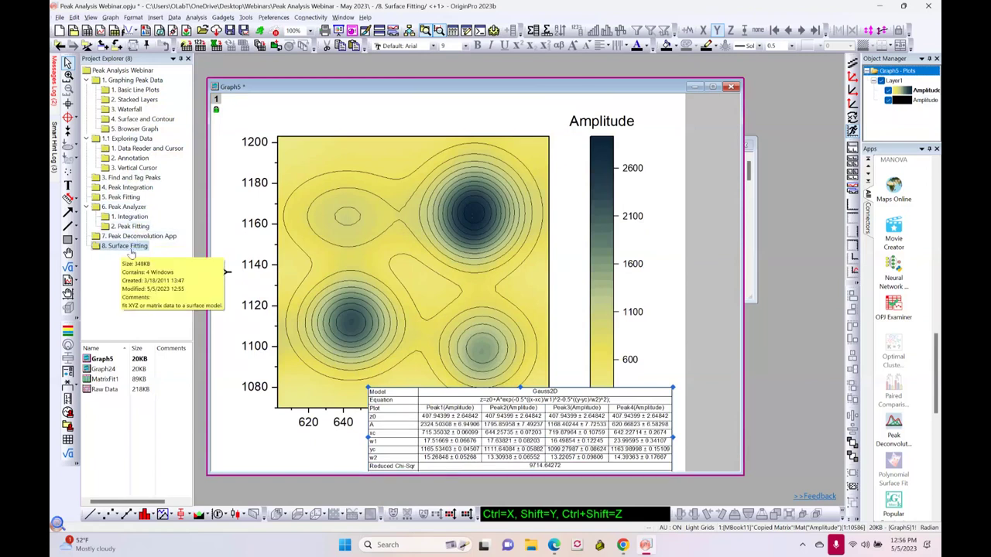
Switch to Chrome and open the Training Webinars page from the OriginLab home page's support resources
mouse_move(621, 549)
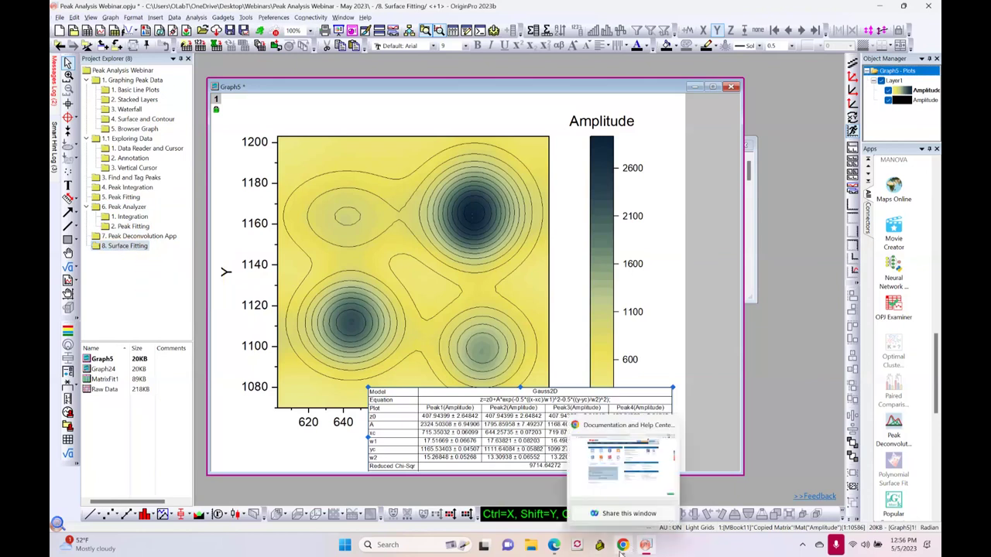
left_click(621, 550)
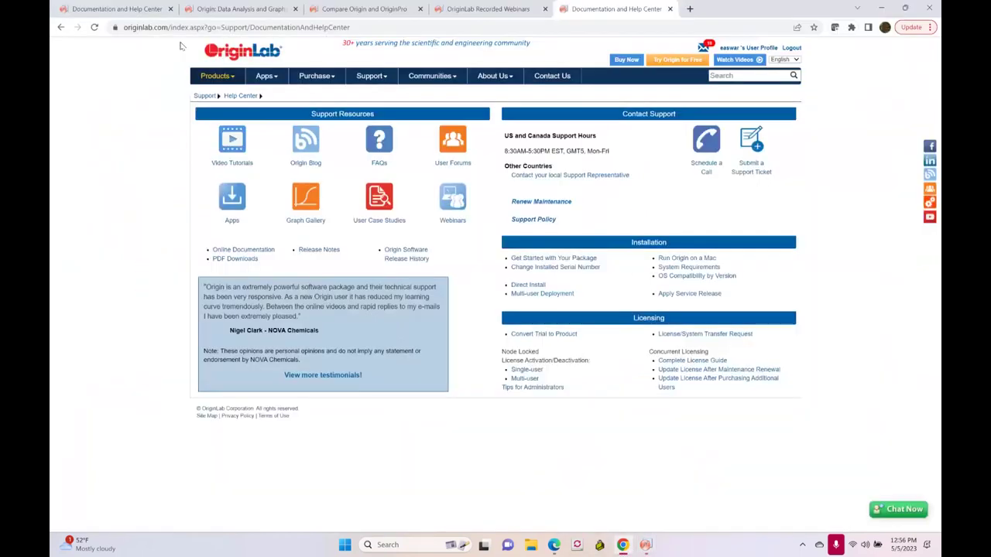
left_click(241, 65)
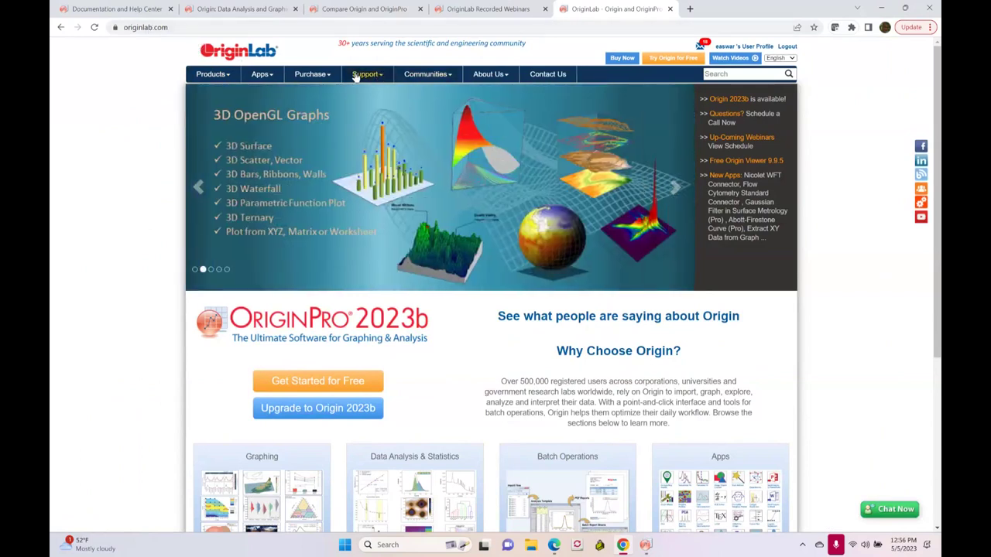
mouse_move(364, 73)
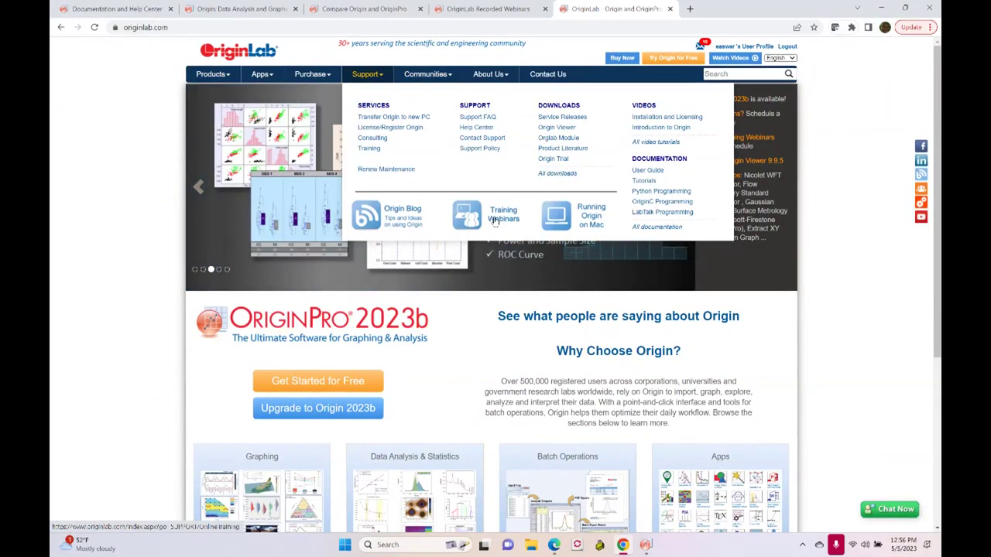
left_click(458, 219)
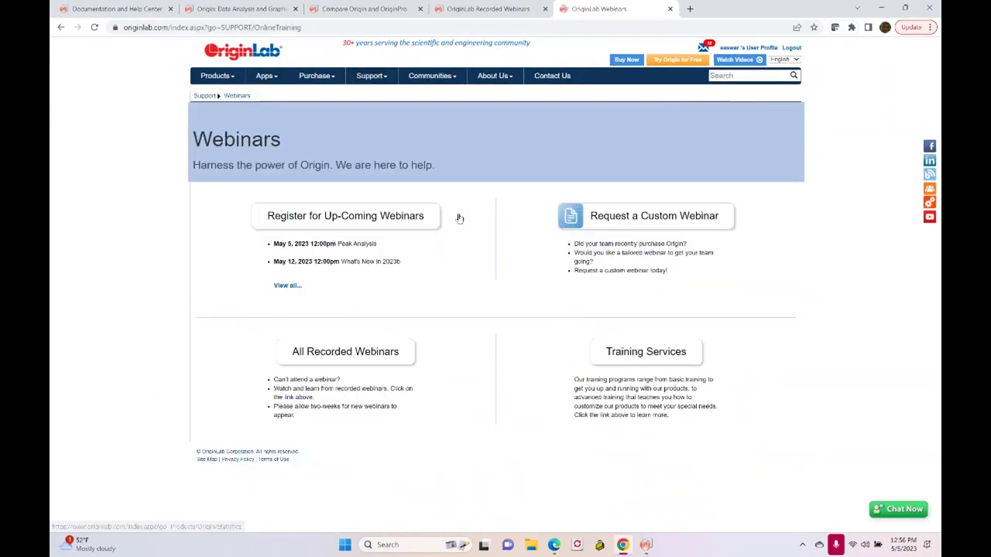
Look at the Up-Coming Webinars schedule, then return and open the All Recorded Webinars list
left_click(391, 219)
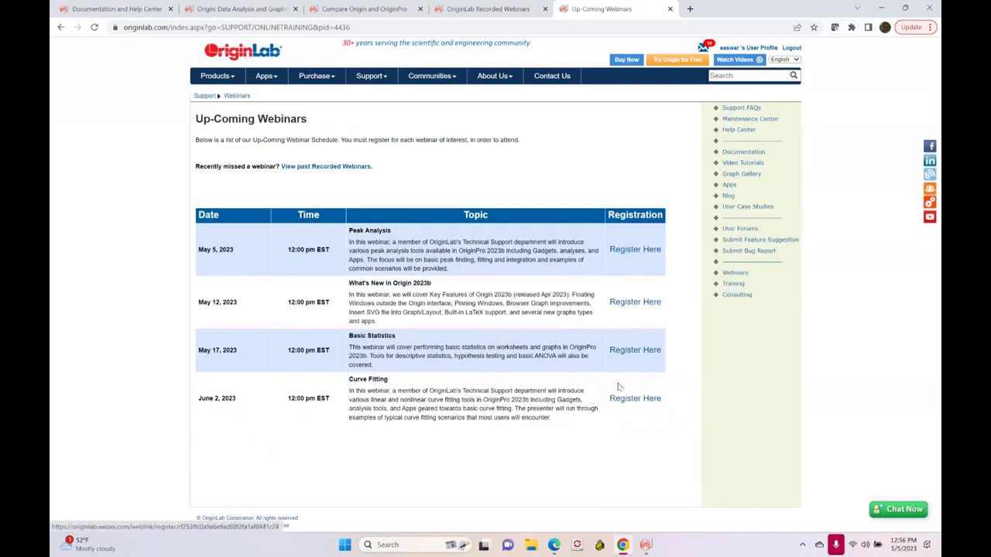
left_click(60, 28)
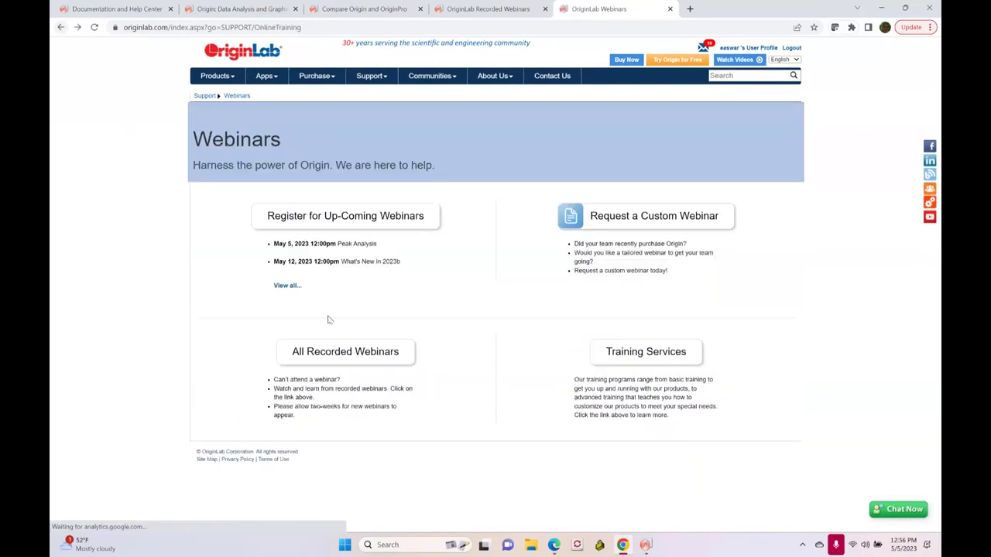
left_click(334, 355)
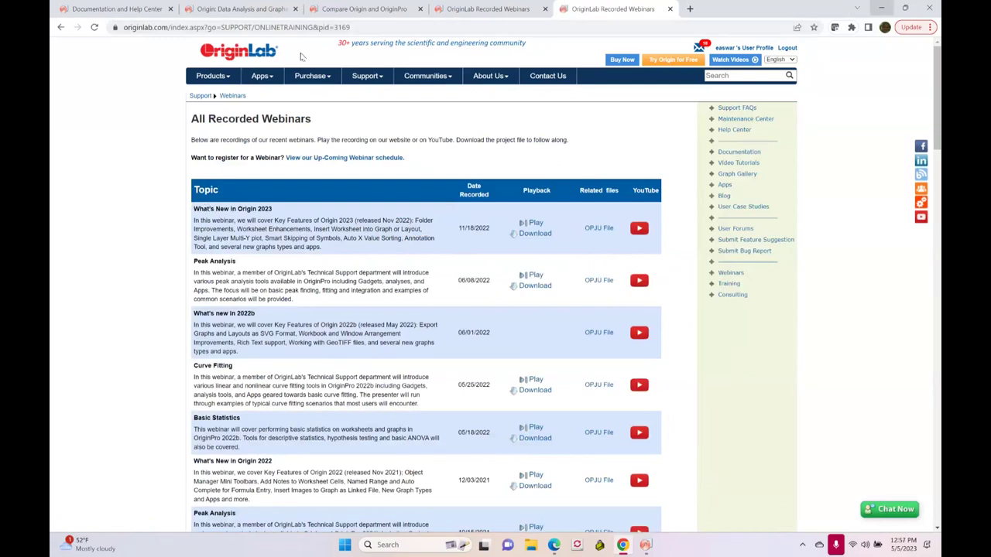
From the Help Center page already open in the browser, open Webinars in a new tab and show the Up-Coming Webinars schedule
left_click(109, 10)
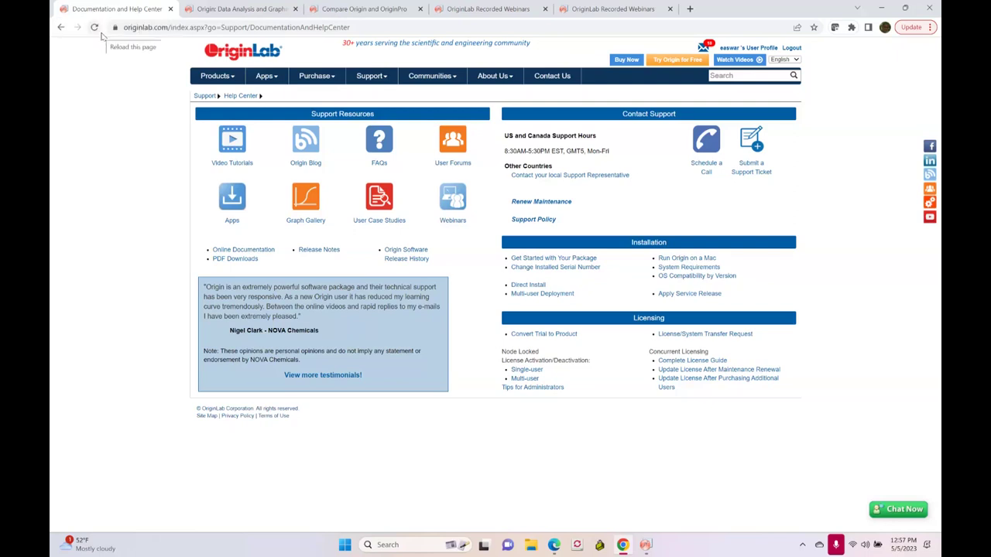
left_click(457, 209)
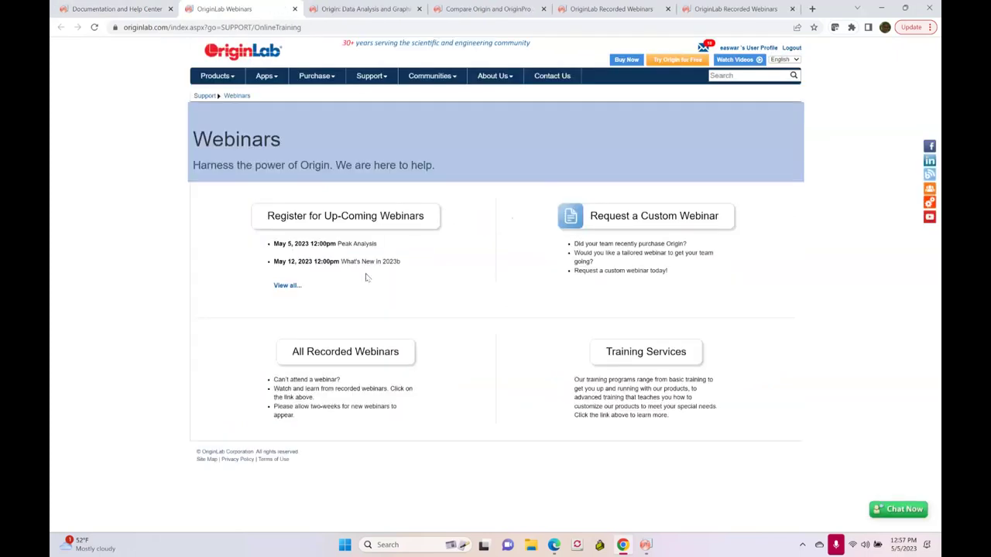
left_click(346, 224)
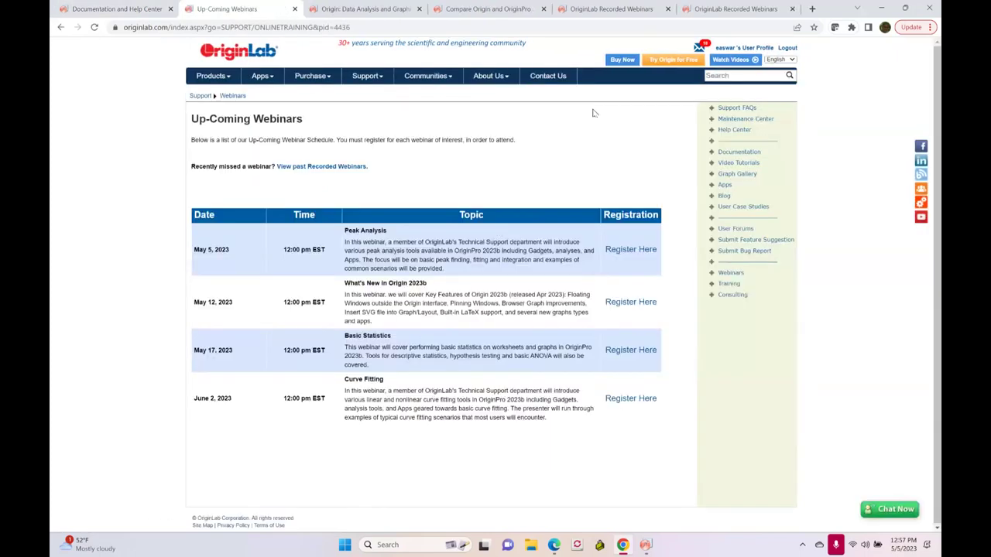